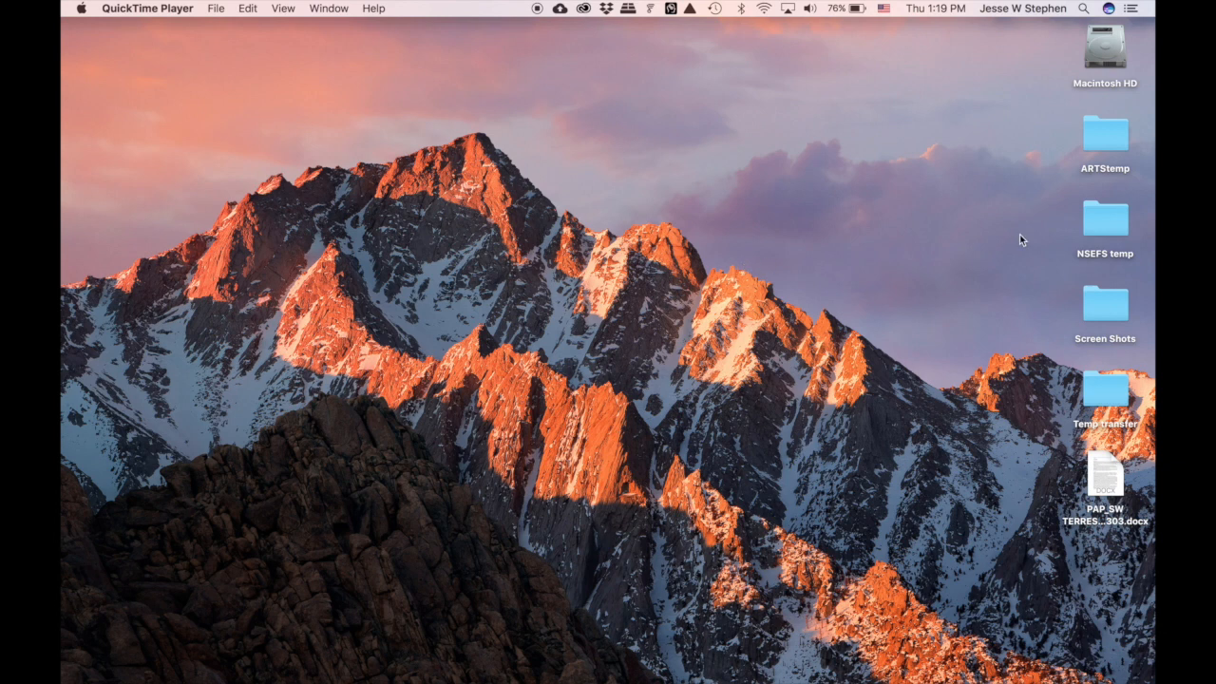
# - Open the NSEFS temp folder from the desktop to show its Images and Text subfolders
pyautogui.doubleClick(1091, 225)
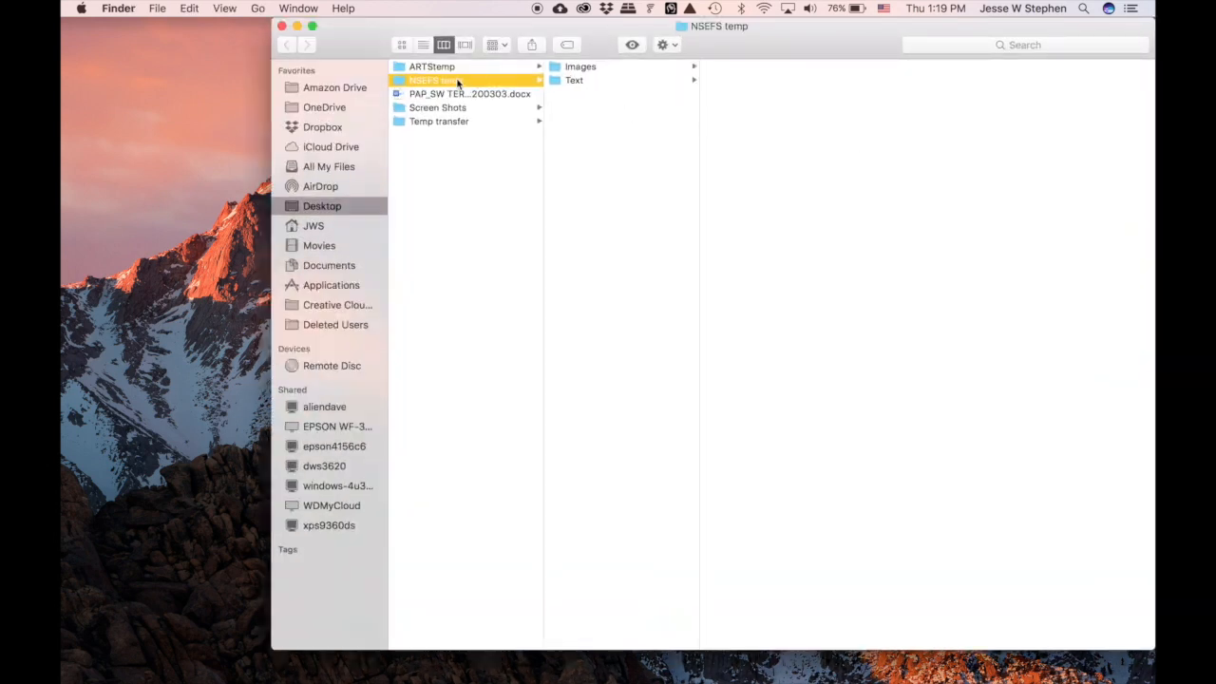
# - Preview the image files in the Images folder: the portrait, banners, logos and map screenshot
pyautogui.click(627, 72)
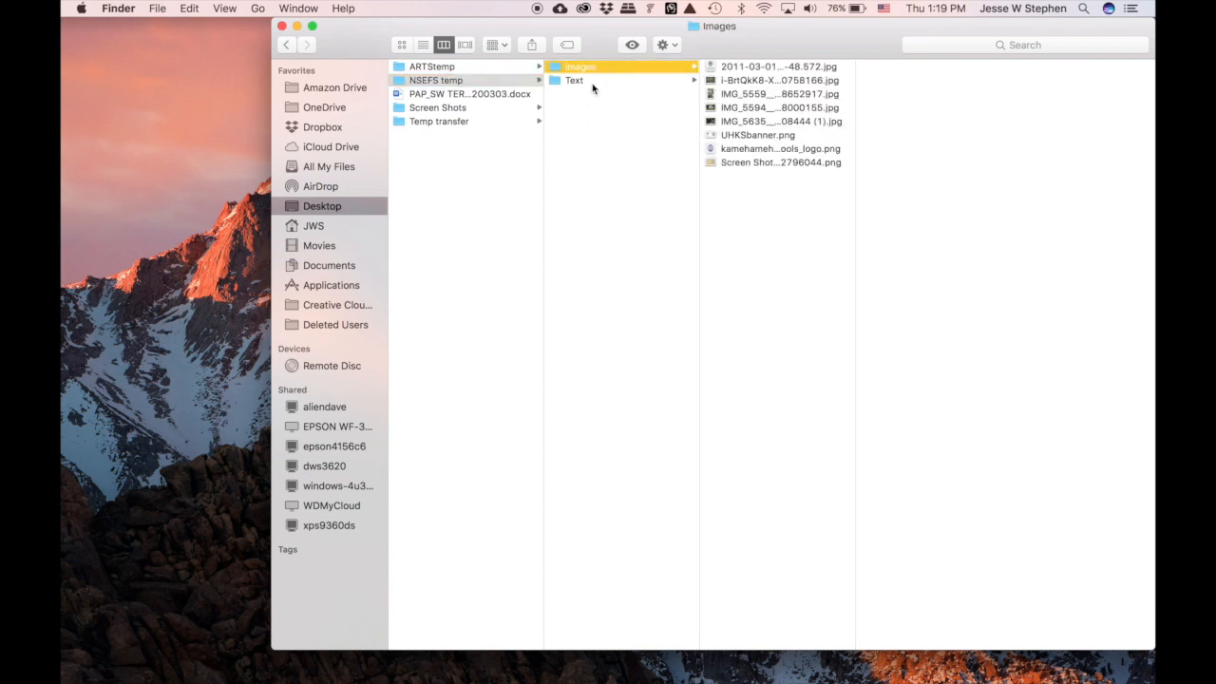
pyautogui.click(592, 82)
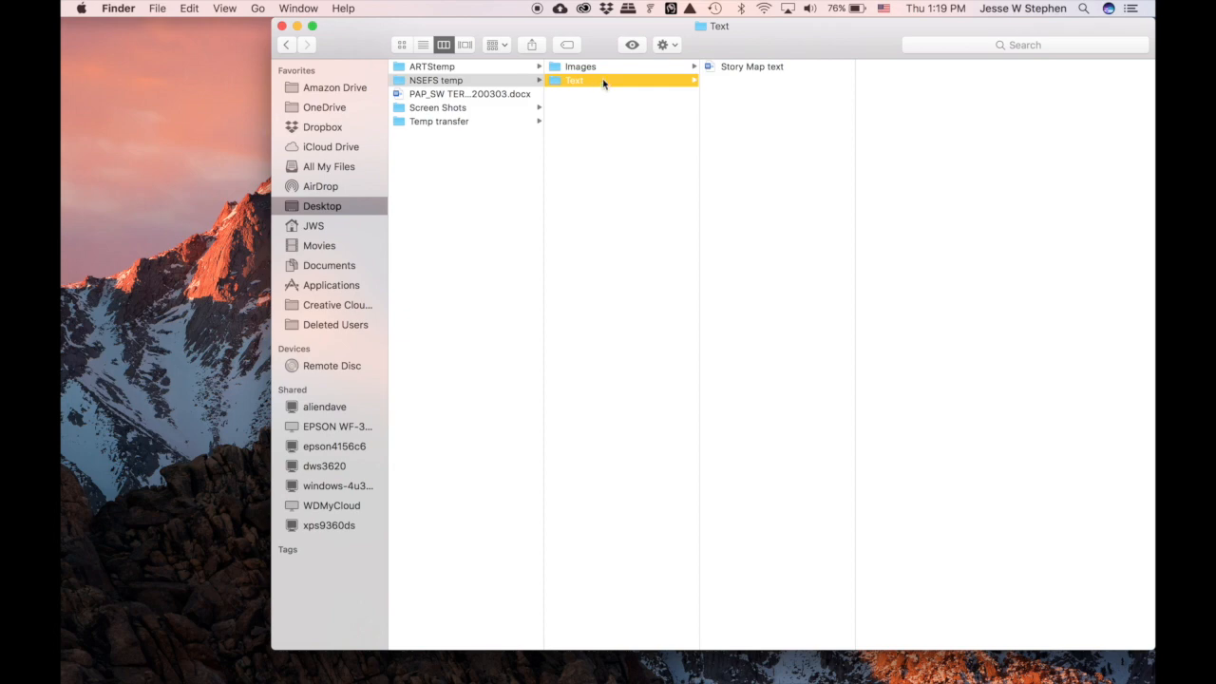
pyautogui.click(630, 66)
pyautogui.click(744, 66)
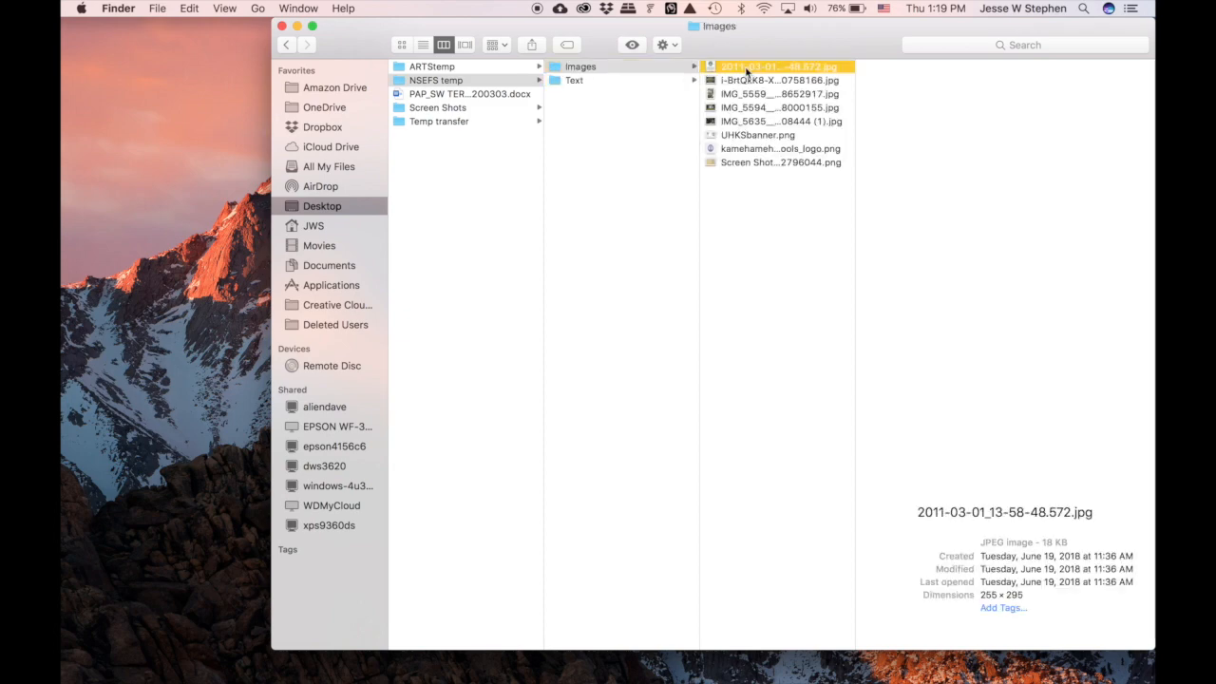
pyautogui.press('Down')
pyautogui.press('Down')
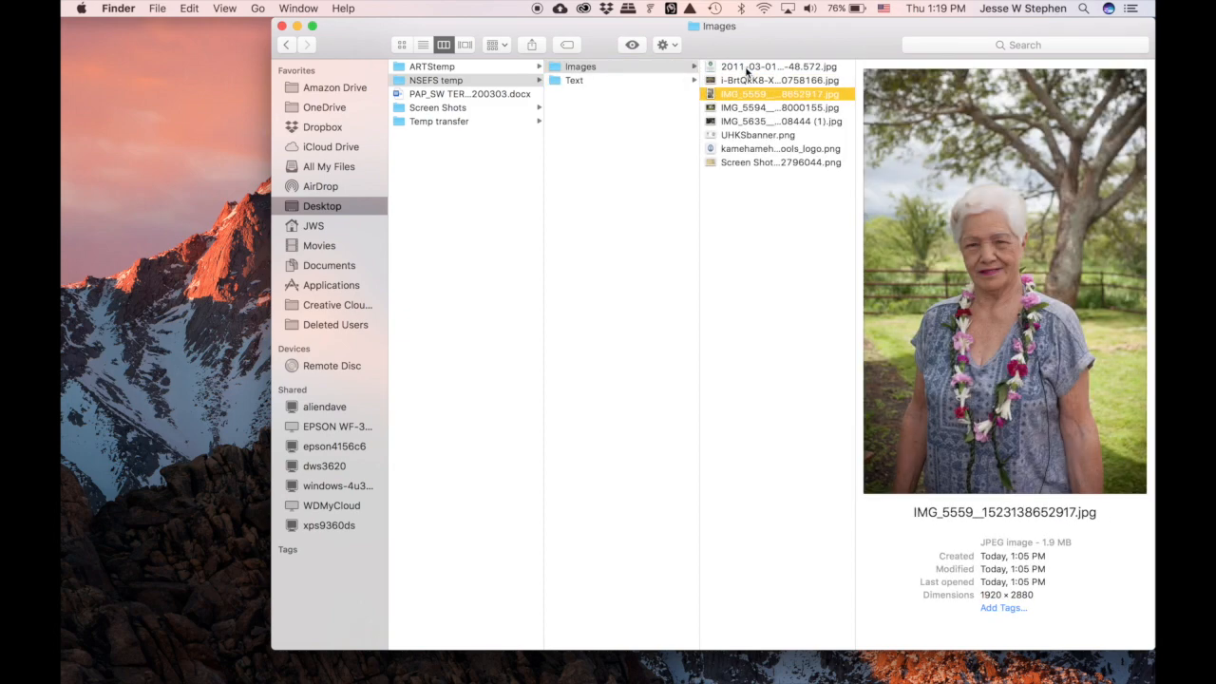
pyautogui.press('Down')
pyautogui.press('Down')
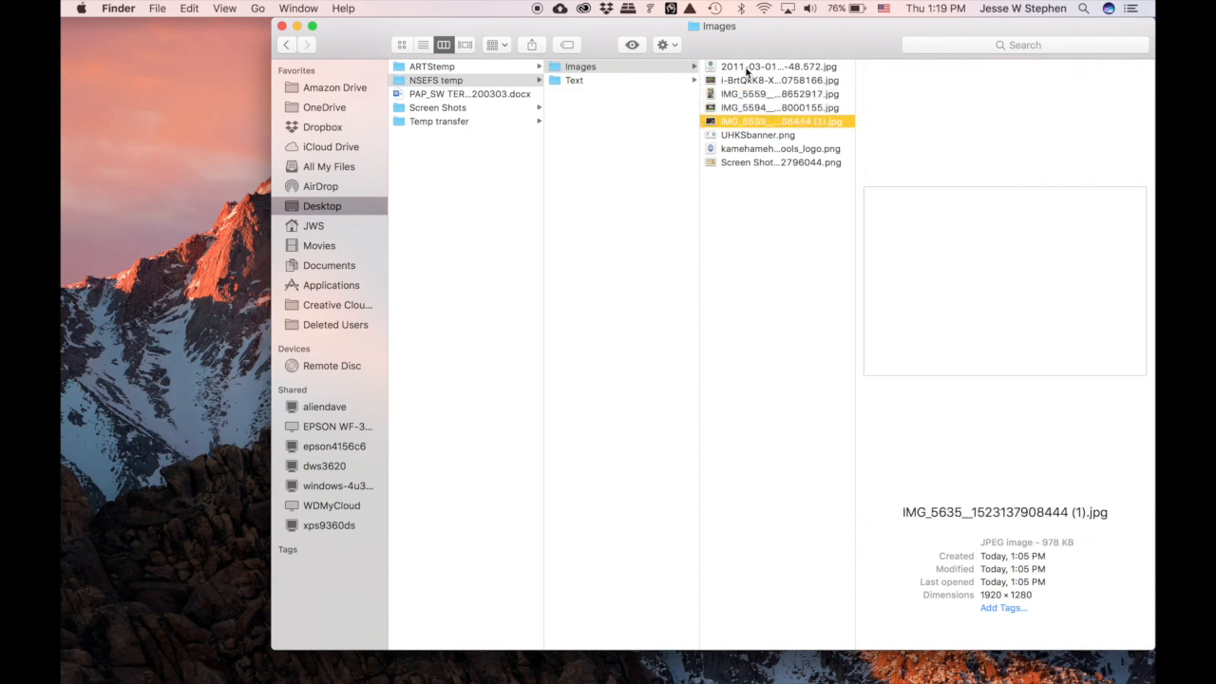
pyautogui.press('Down')
pyautogui.press('Down')
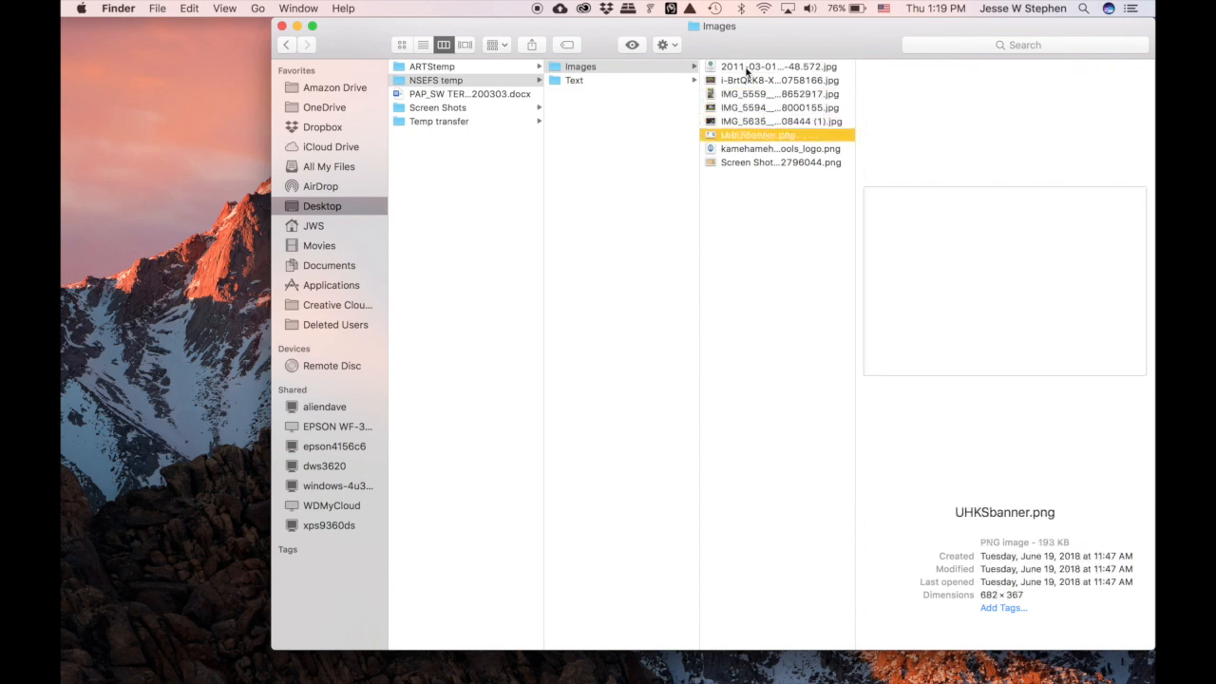
pyautogui.press('Down')
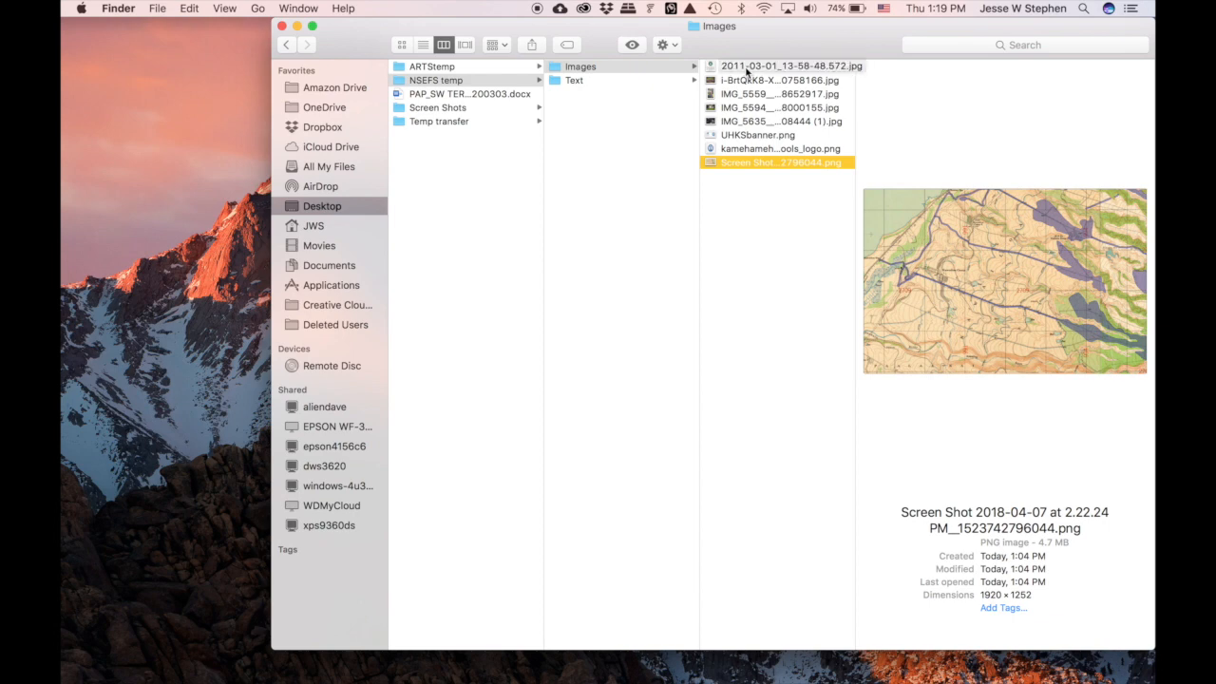
pyautogui.press('Up')
pyautogui.press('Up')
pyautogui.press('Up')
pyautogui.press('Up')
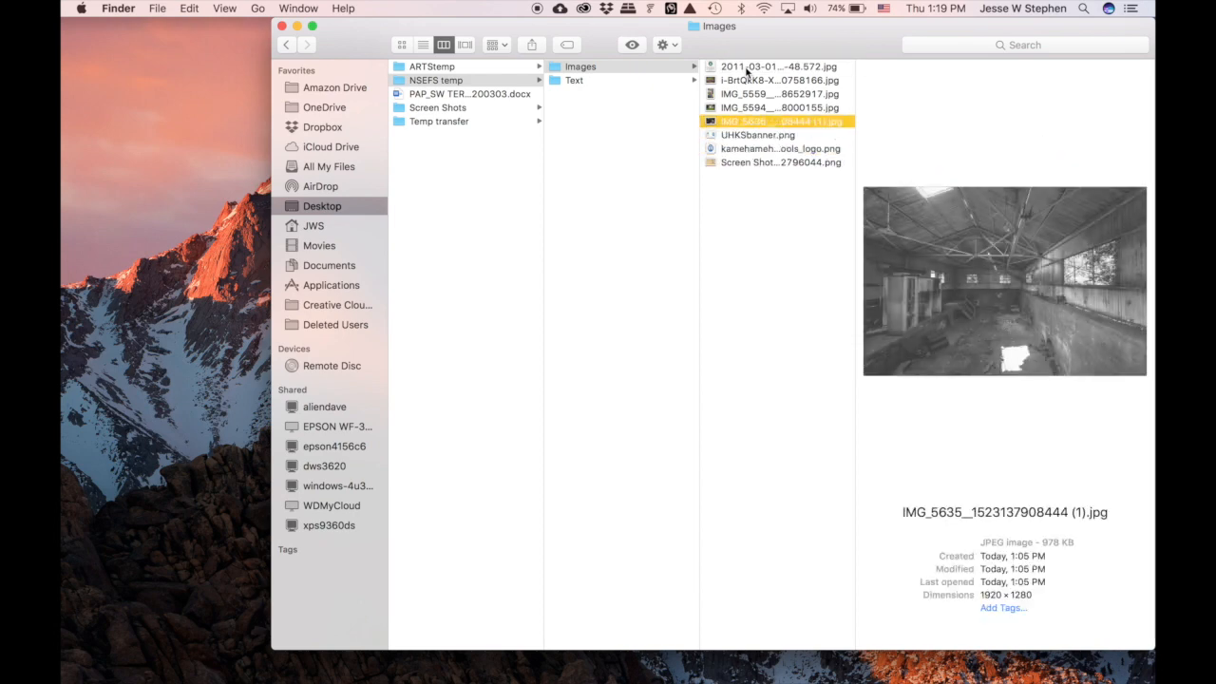
pyautogui.press('Up')
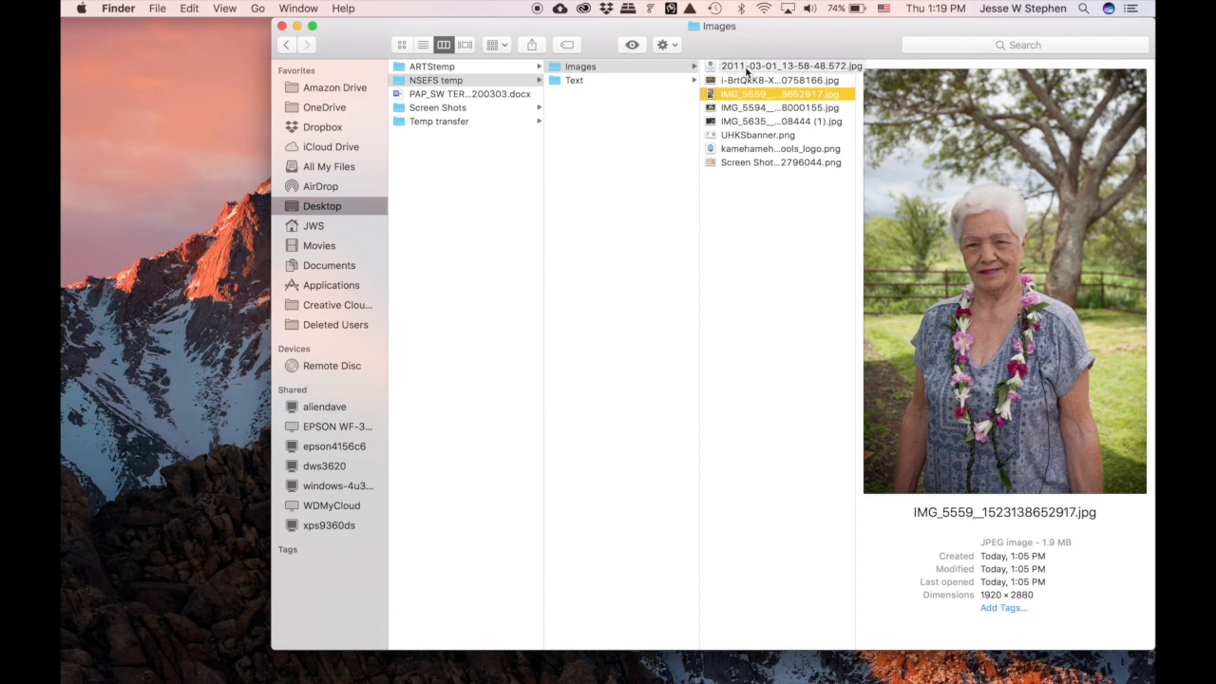
pyautogui.press('Up')
pyautogui.press('Up')
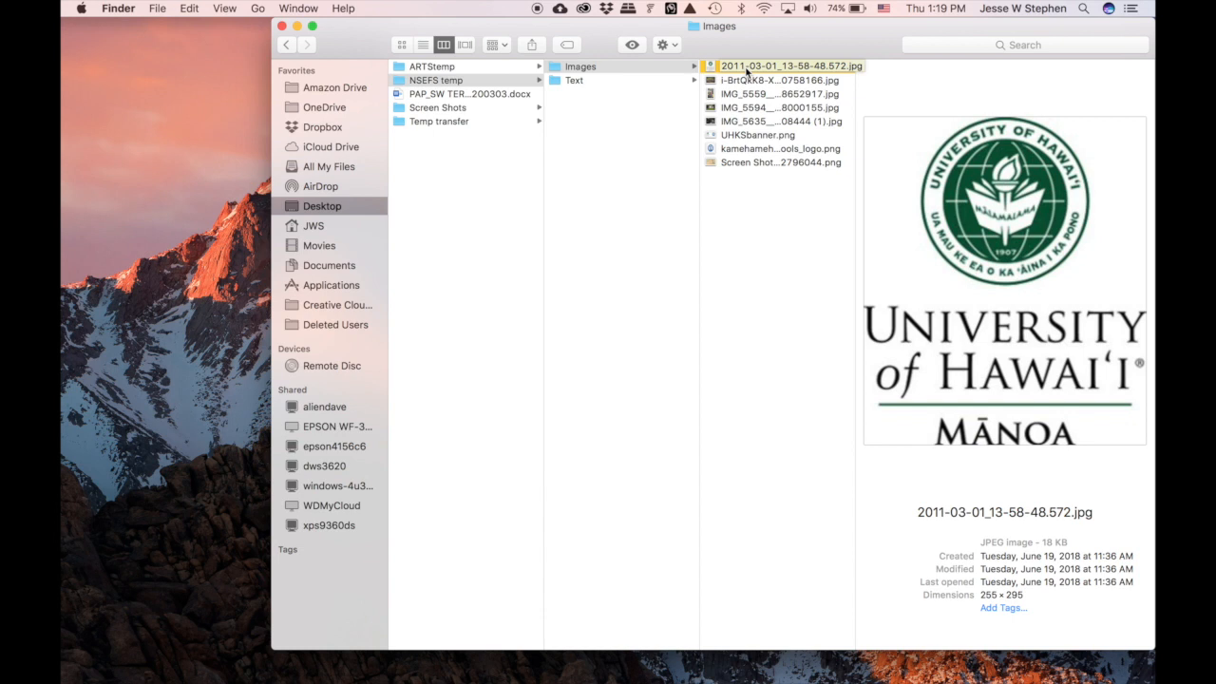
# - Open the Story Map text document from the Text folder in Word
pyautogui.click(606, 82)
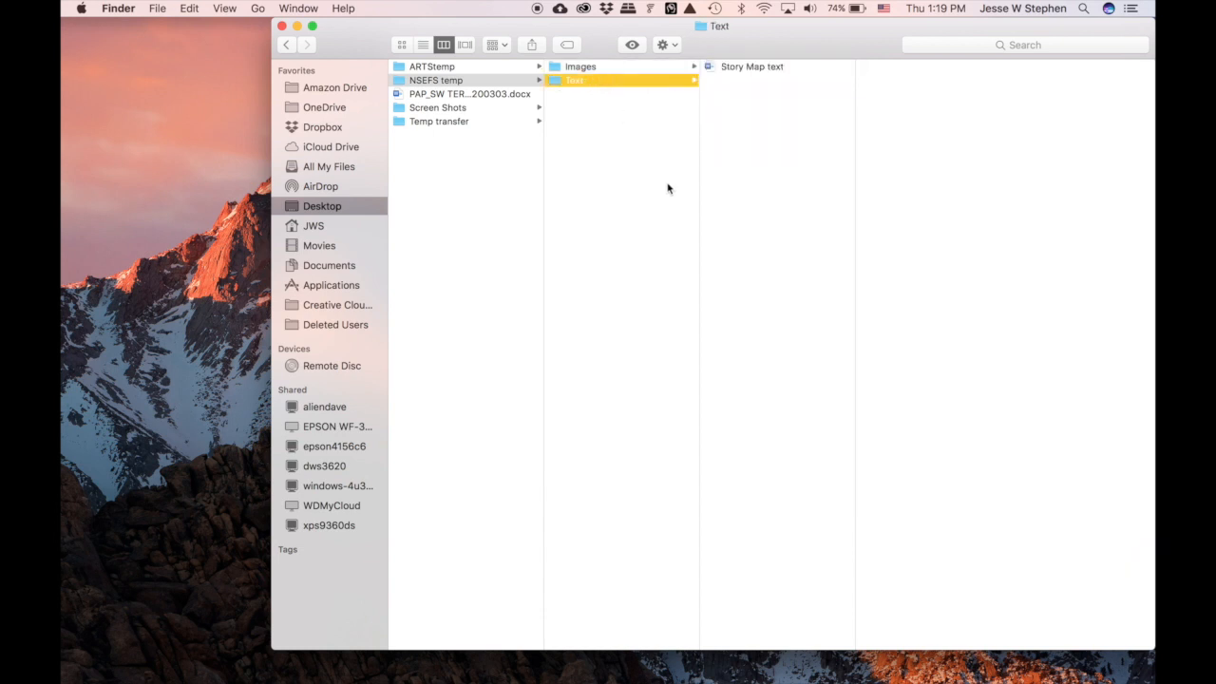
pyautogui.click(748, 68)
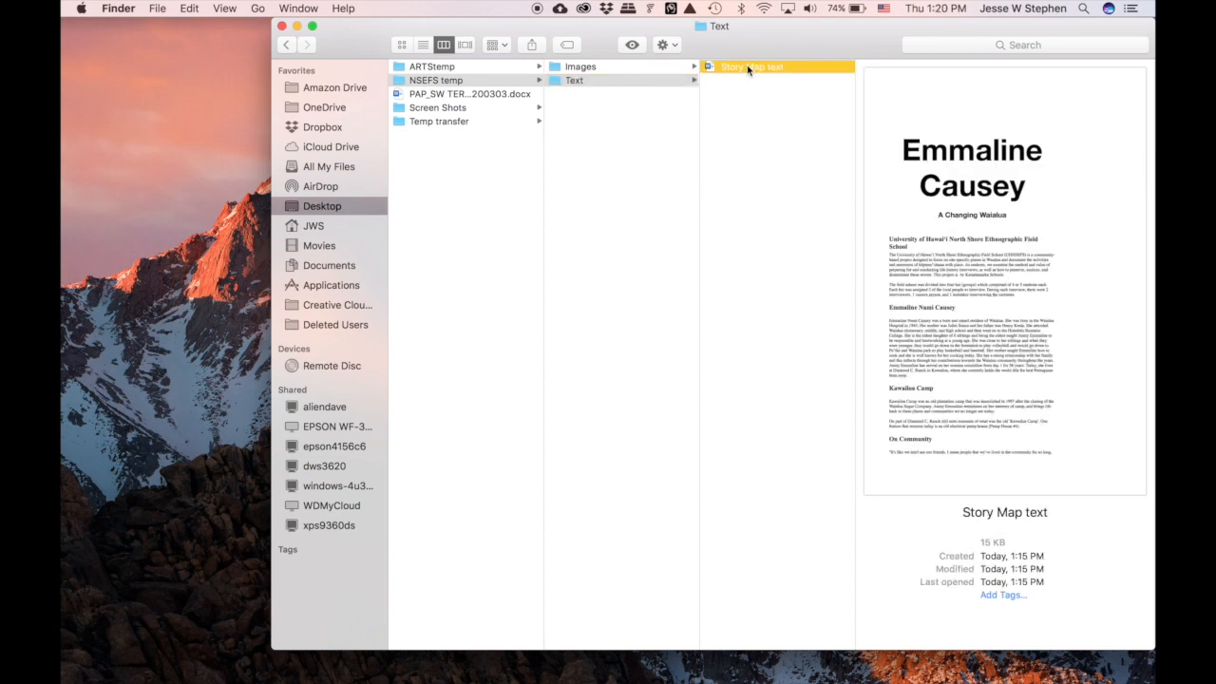
pyautogui.doubleClick(755, 67)
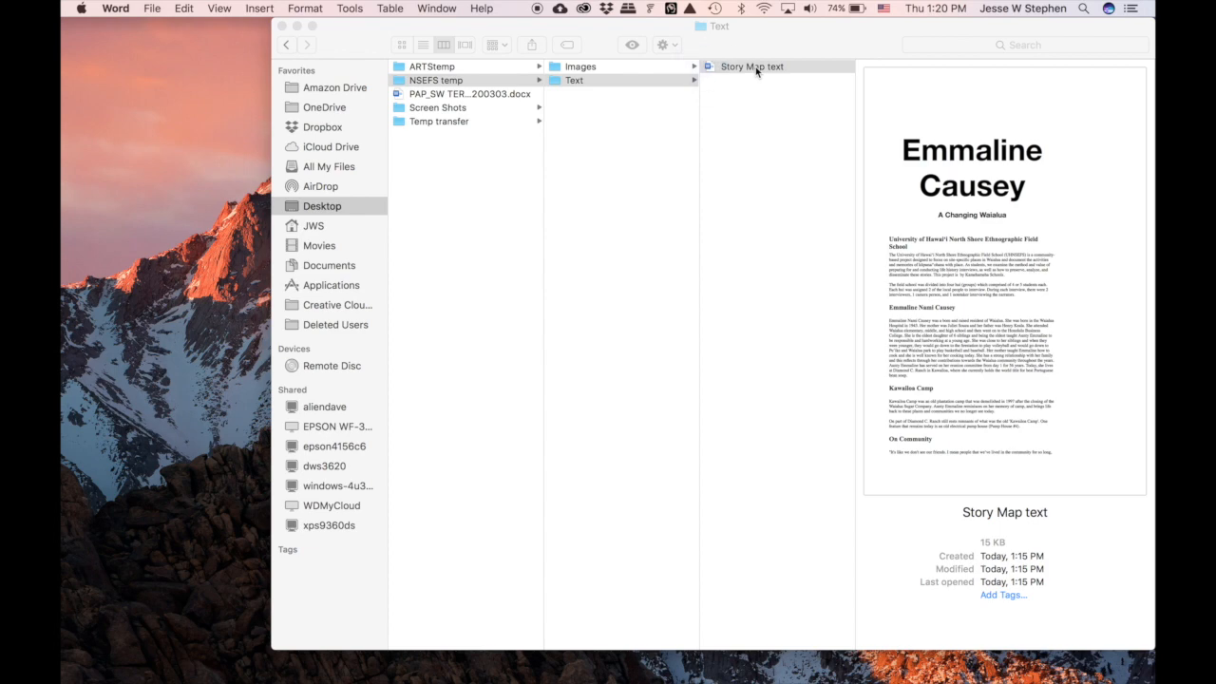
# - Read through the Story Map text sections, including the Kawailoa Camp heading, down to Credits
pyautogui.scroll(-3, 388, 452)
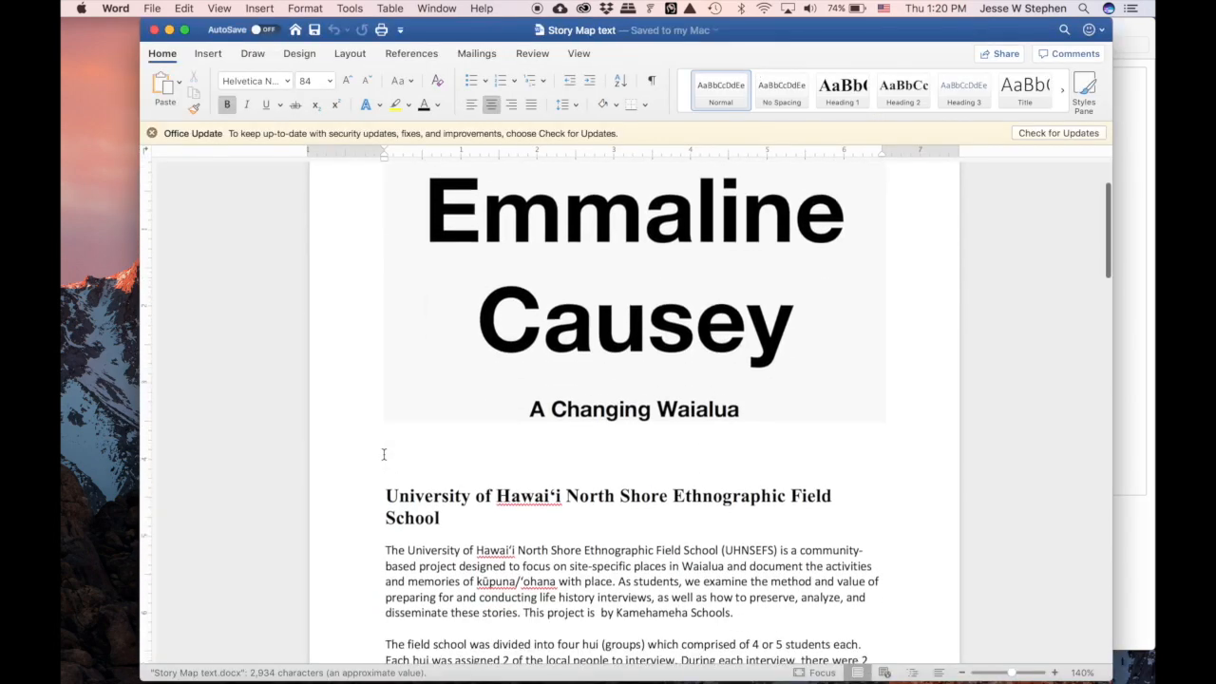
pyautogui.scroll(-5, 357, 501)
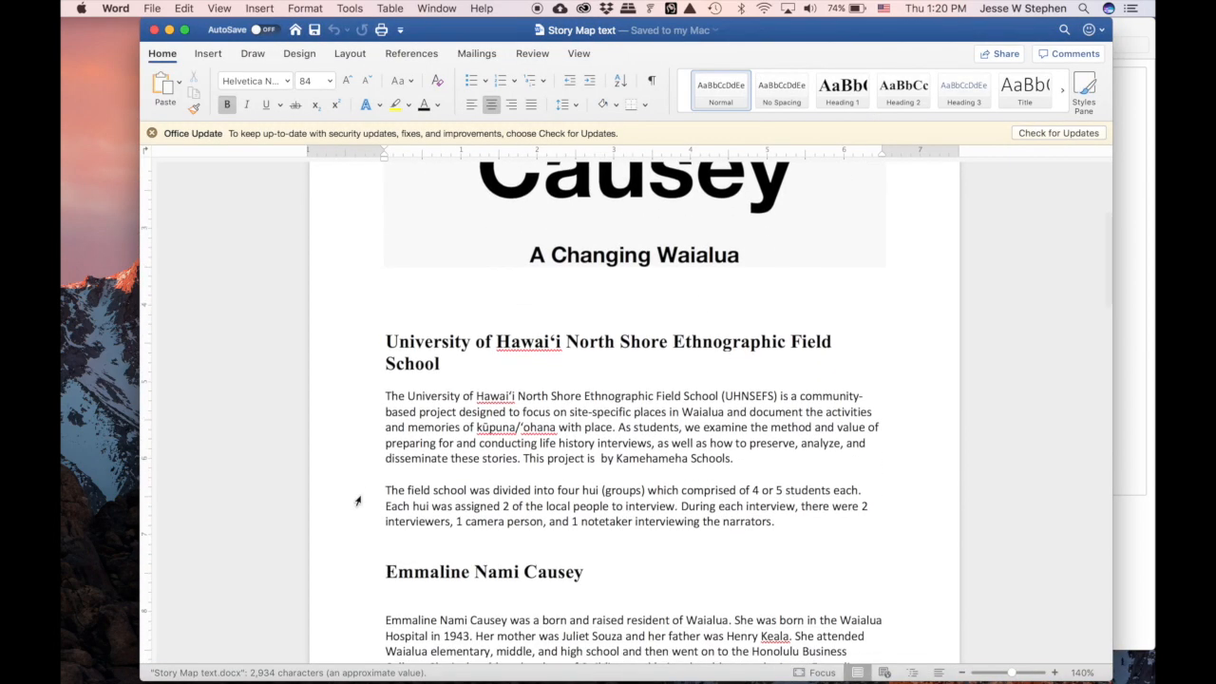
pyautogui.scroll(-3, 357, 500)
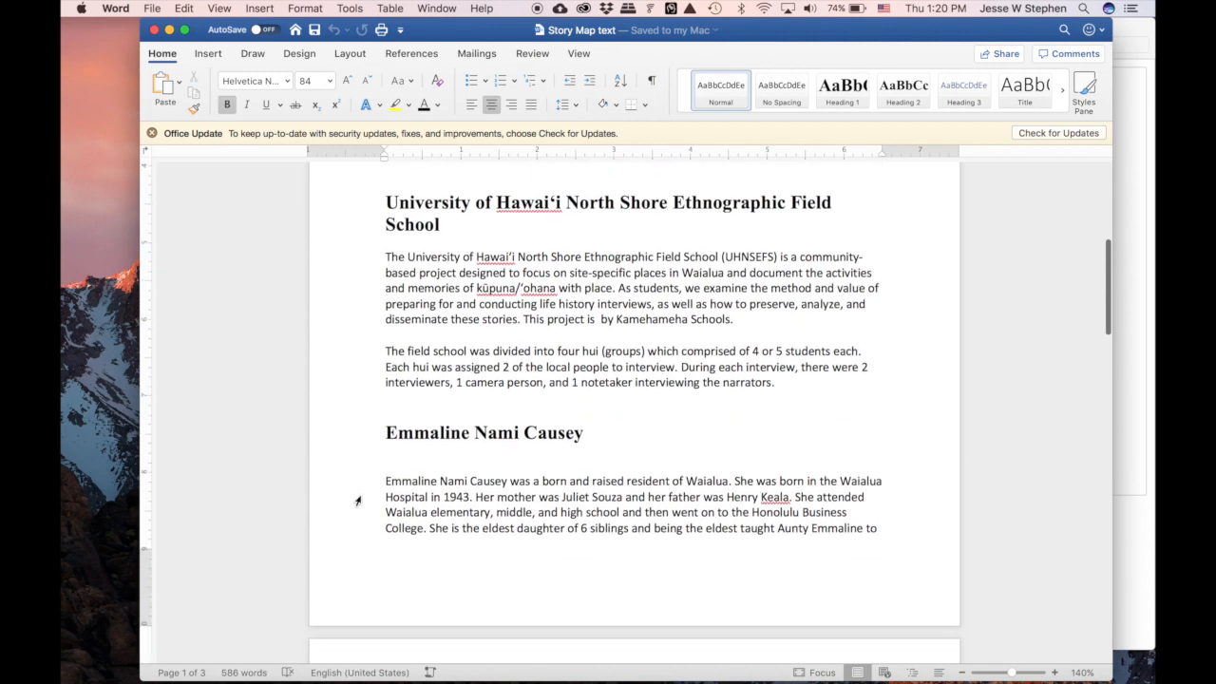
pyautogui.scroll(10, 357, 501)
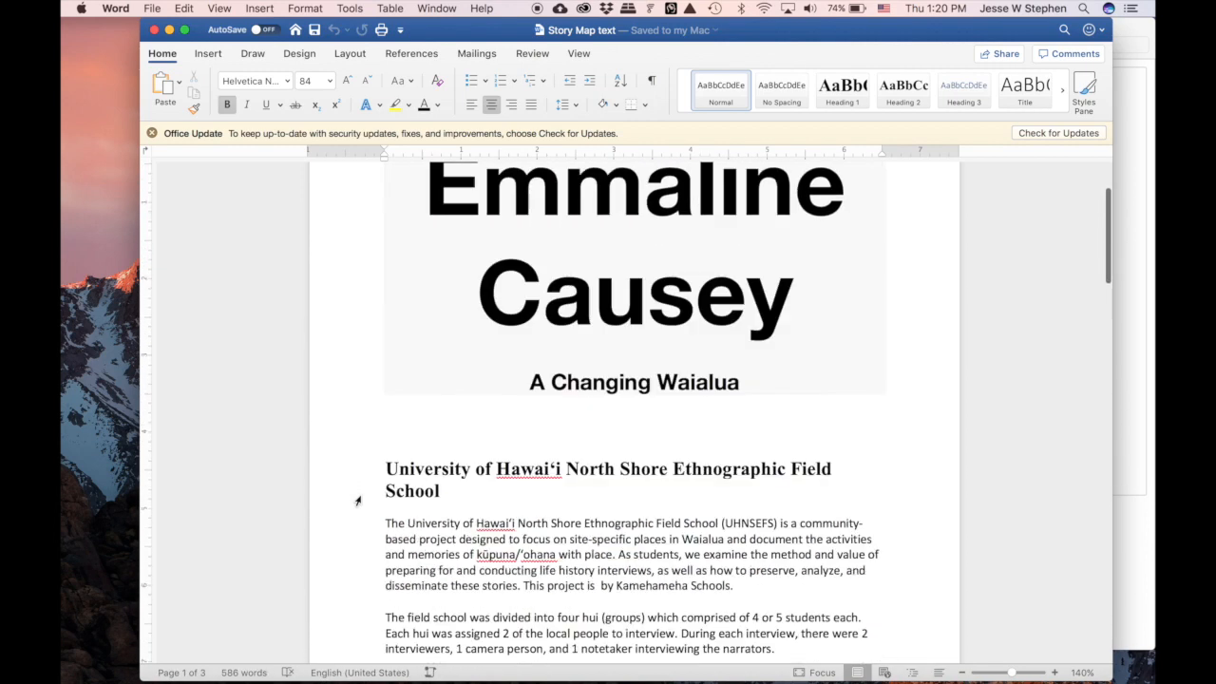
pyautogui.scroll(-6, 357, 501)
pyautogui.scroll(-10, 357, 500)
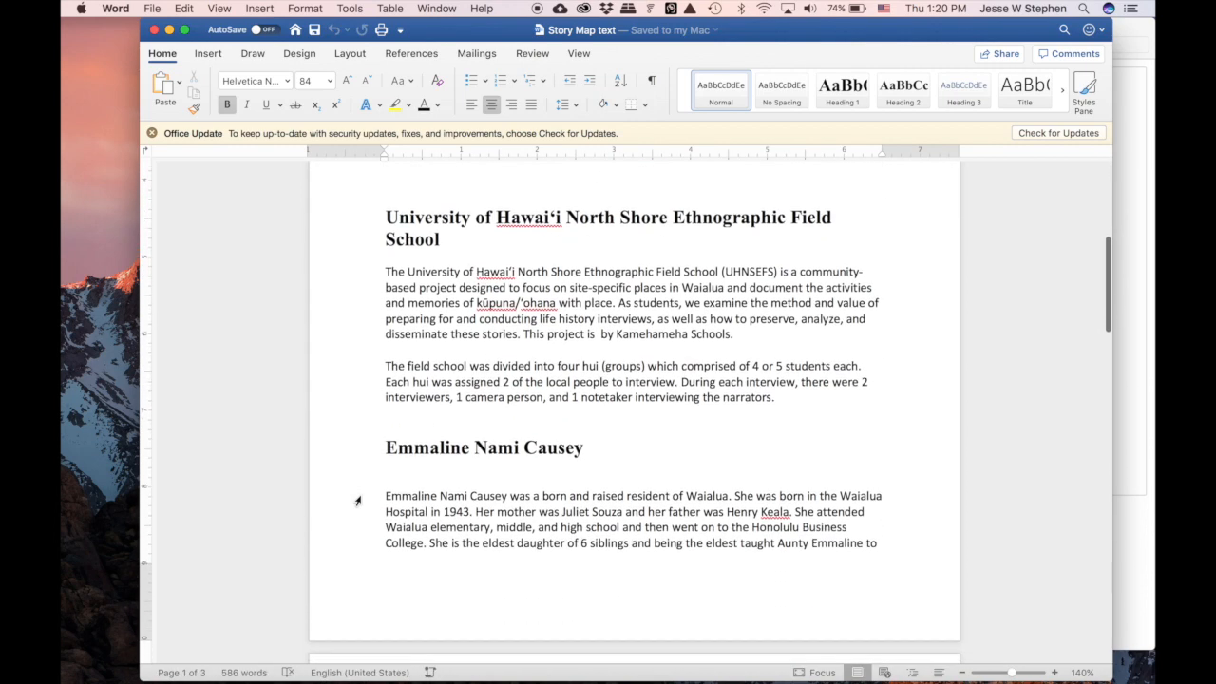
pyautogui.scroll(-5, 357, 500)
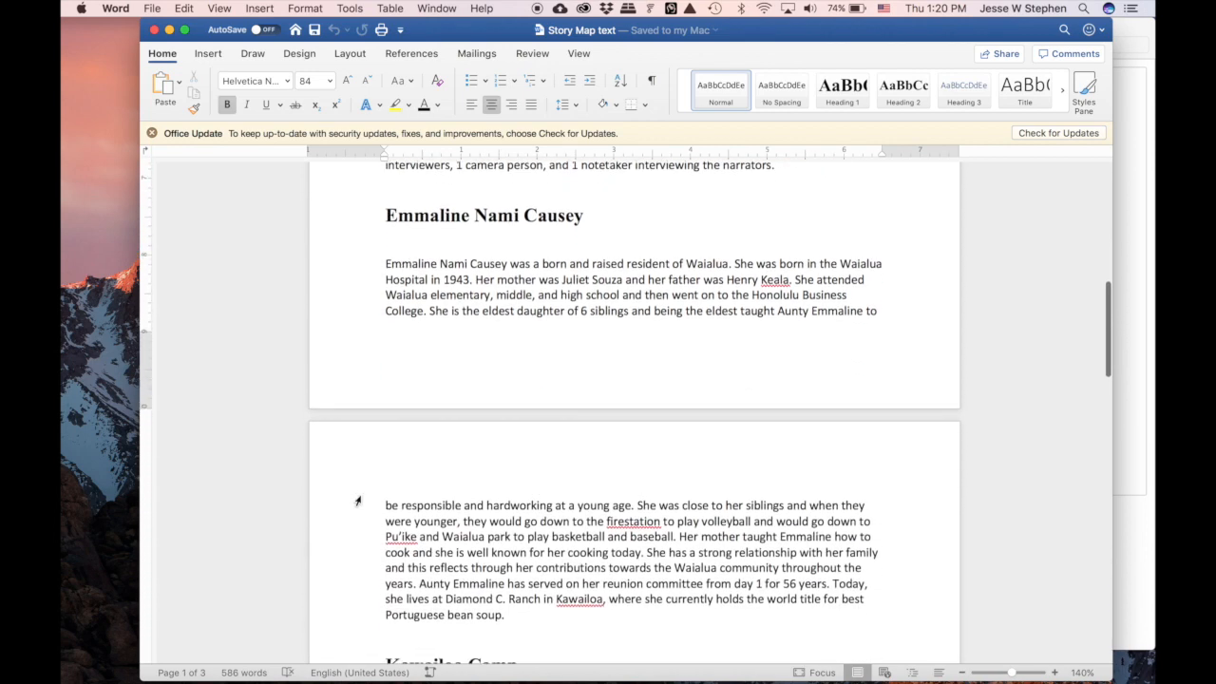
pyautogui.click(424, 498)
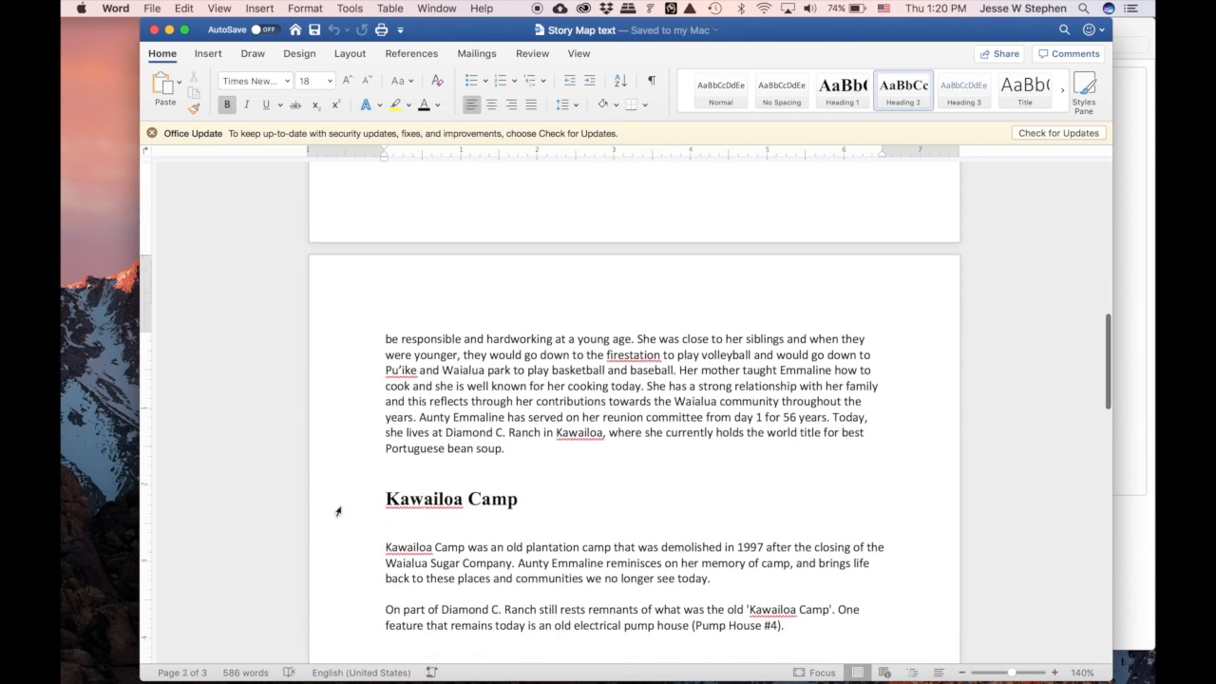
pyautogui.scroll(-10, 337, 512)
pyautogui.scroll(-6, 337, 512)
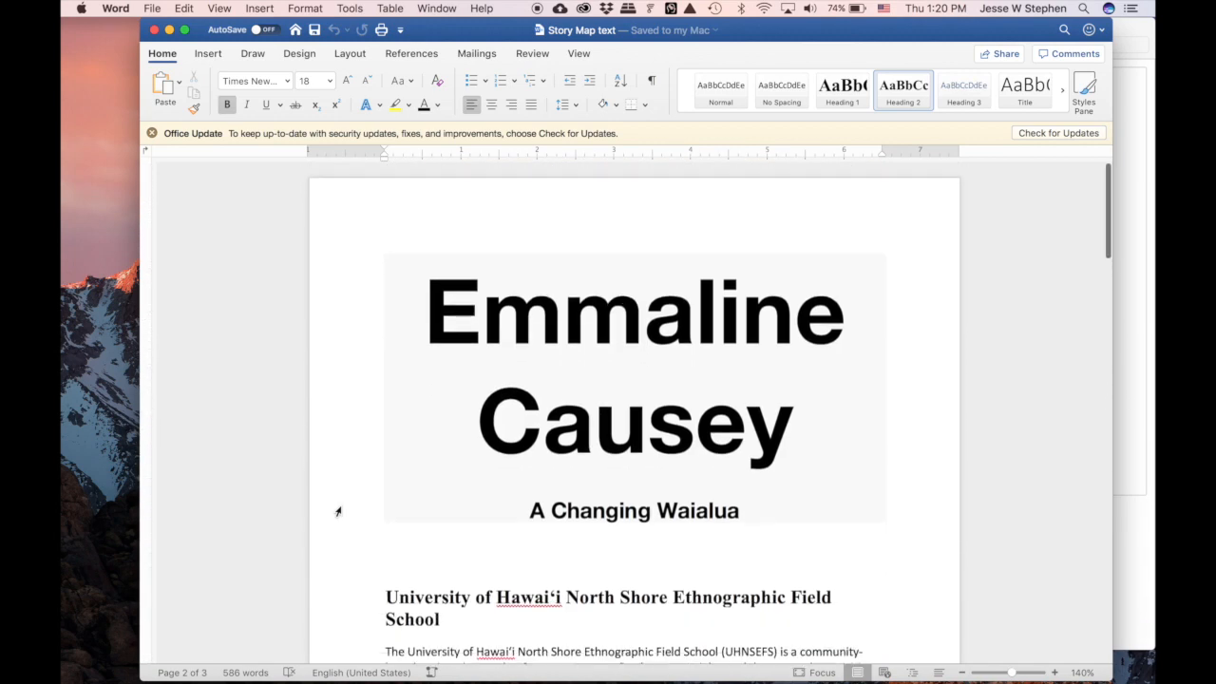
pyautogui.scroll(-4, 337, 512)
pyautogui.scroll(-3, 337, 512)
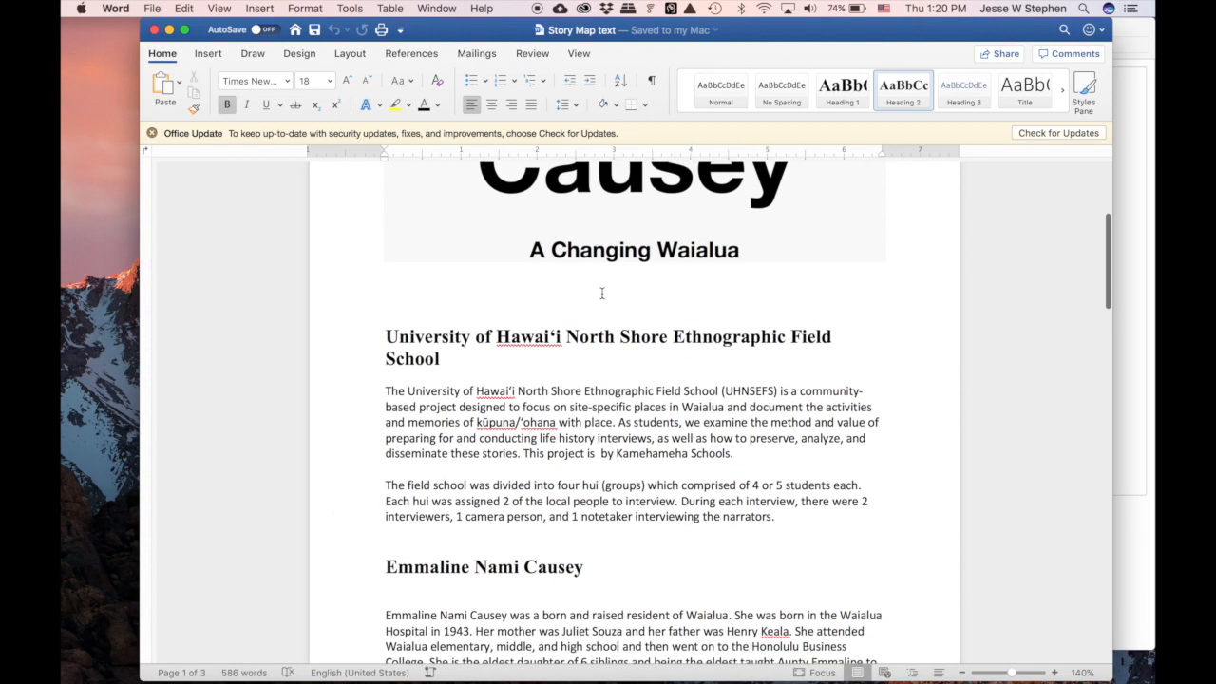
pyautogui.scroll(-3, 602, 294)
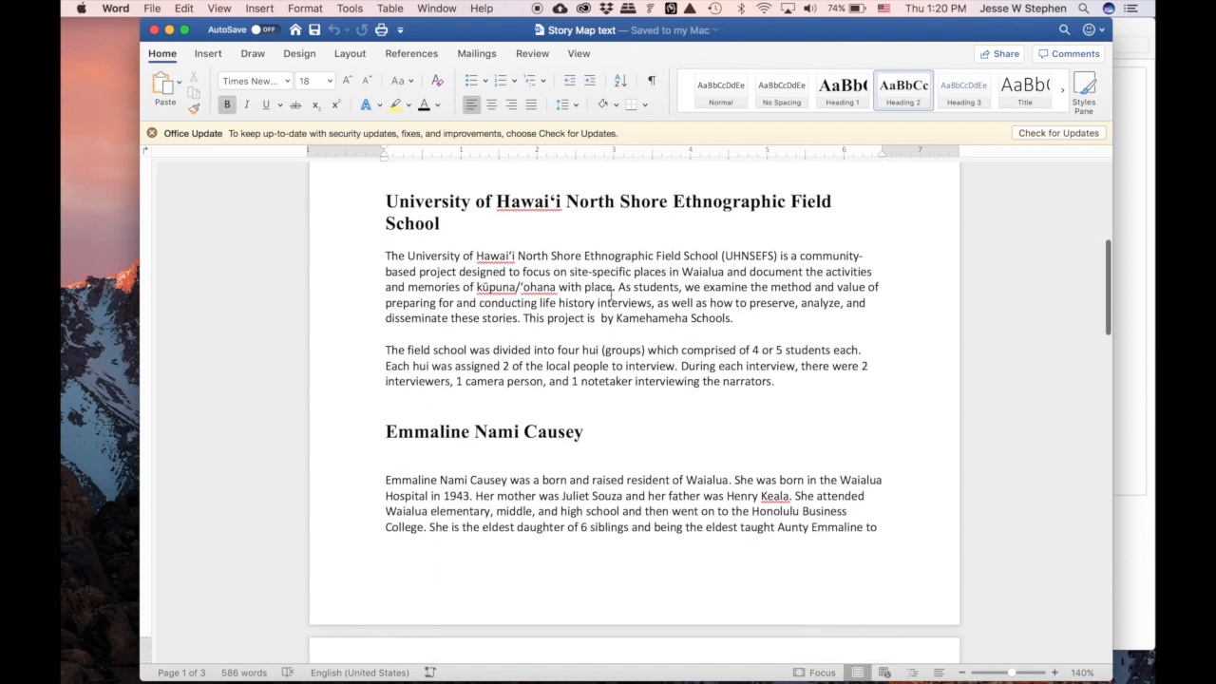
pyautogui.scroll(-4, 611, 295)
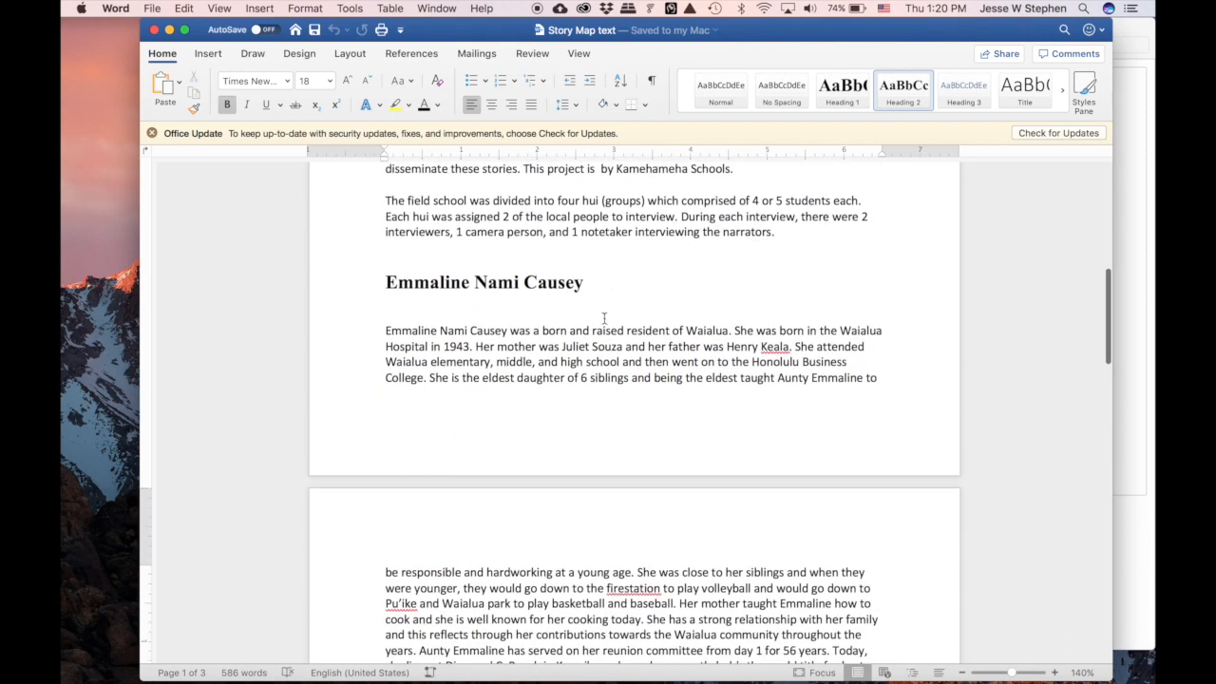
pyautogui.scroll(-7, 604, 318)
pyautogui.scroll(5, 605, 339)
pyautogui.scroll(1, 605, 339)
pyautogui.scroll(-6, 605, 339)
pyautogui.scroll(-4, 605, 340)
pyautogui.scroll(-5, 605, 339)
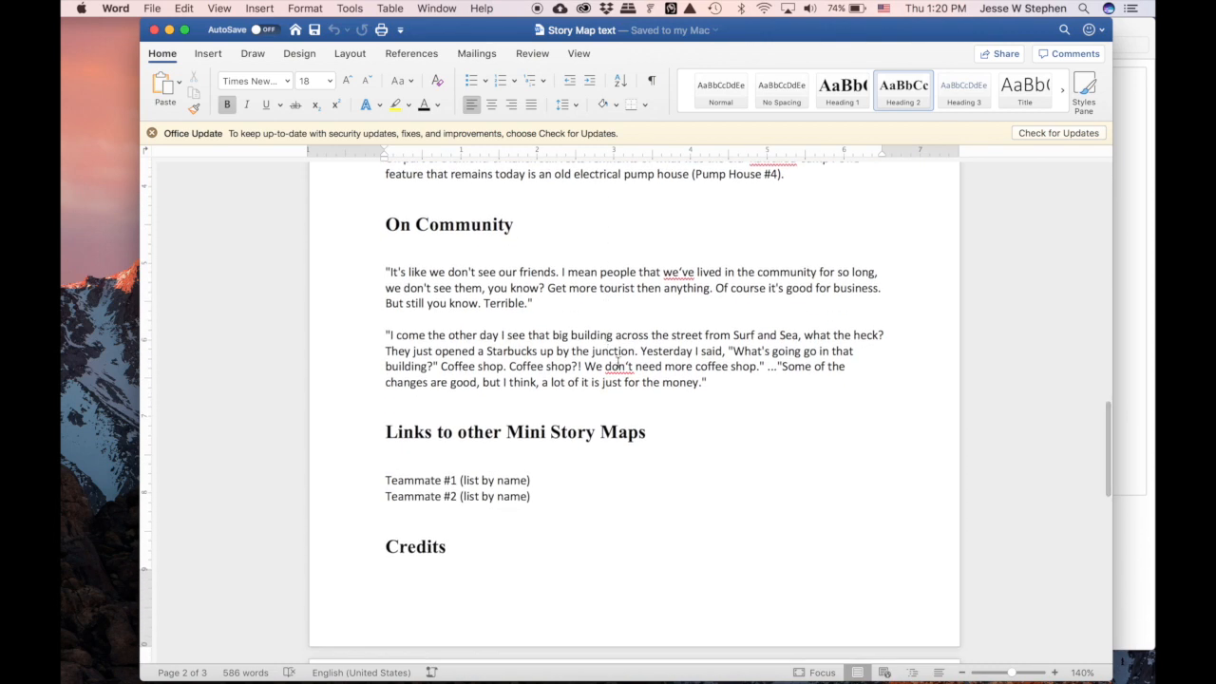
pyautogui.scroll(-3, 659, 478)
pyautogui.scroll(-20, 597, 460)
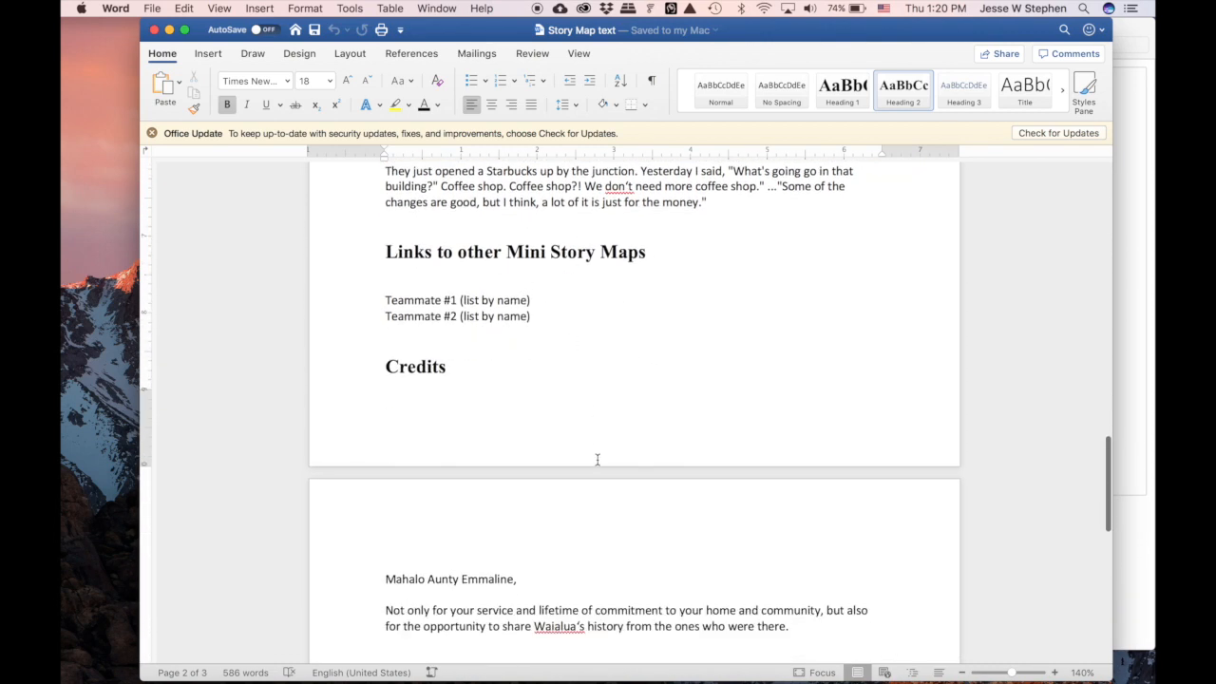
pyautogui.scroll(20, 598, 460)
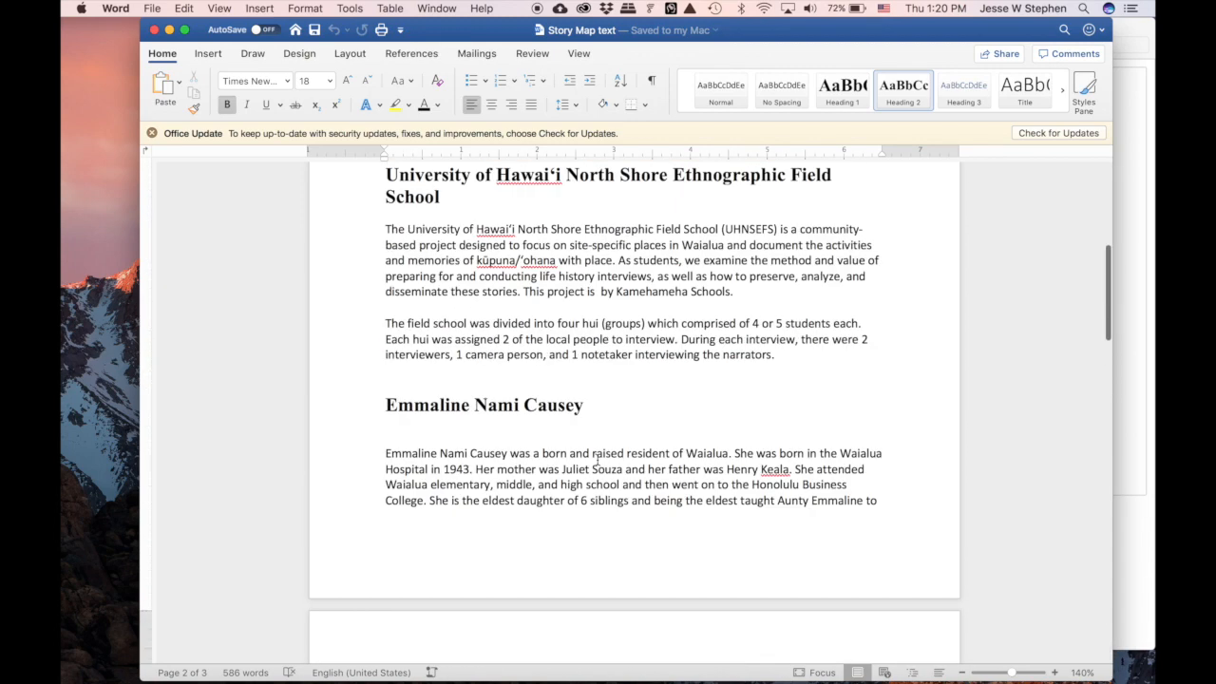
pyautogui.scroll(-6, 598, 460)
pyautogui.scroll(-2, 598, 460)
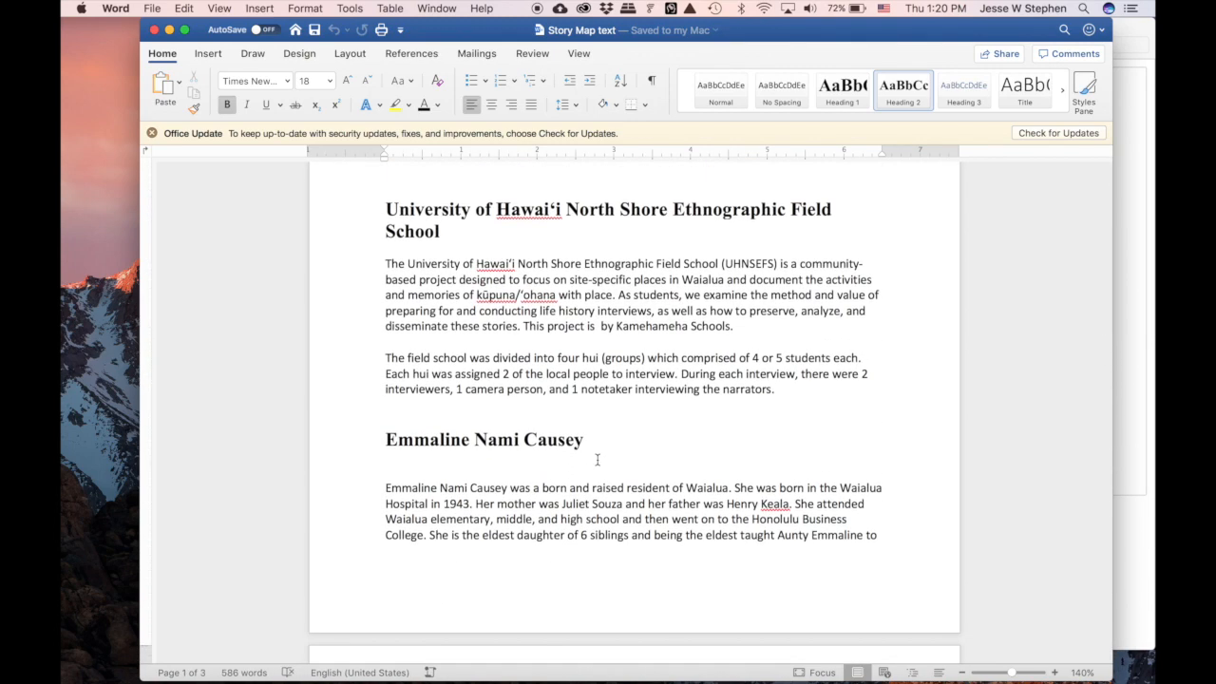
# - Zoom the Word page view out toward 90% and keep scrolling the document
pyautogui.click(962, 672)
pyautogui.click(962, 673)
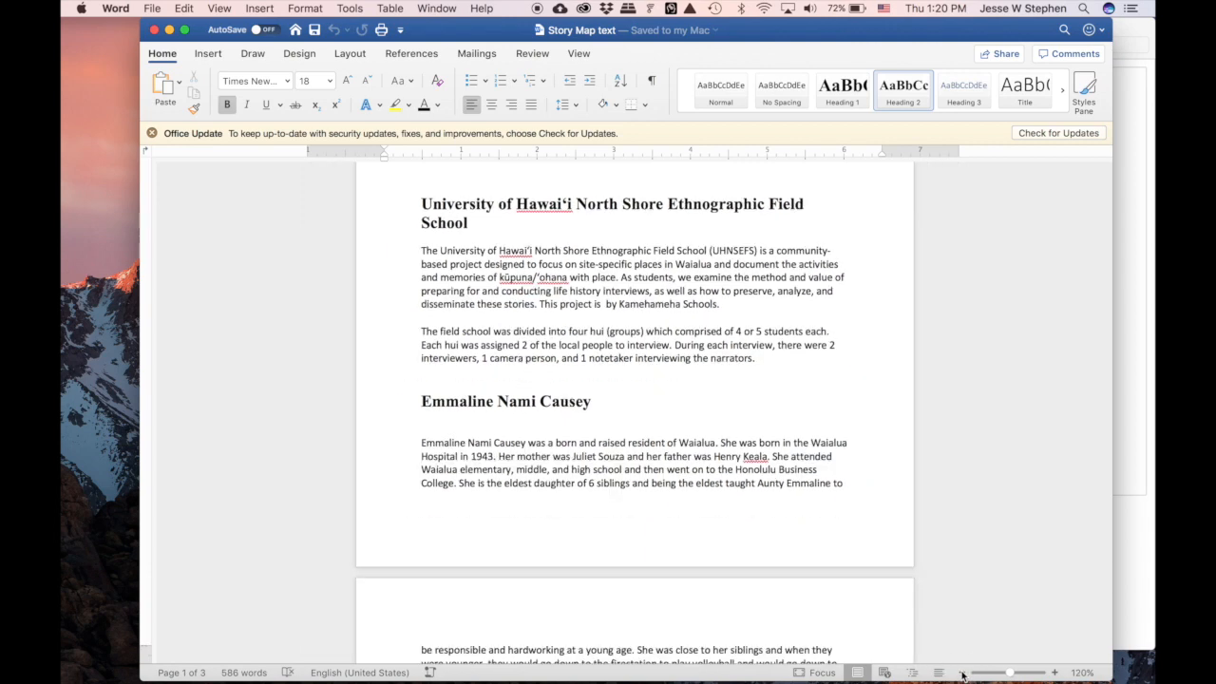
pyautogui.click(962, 673)
pyautogui.click(962, 673)
pyautogui.click(962, 672)
pyautogui.scroll(-10, 738, 520)
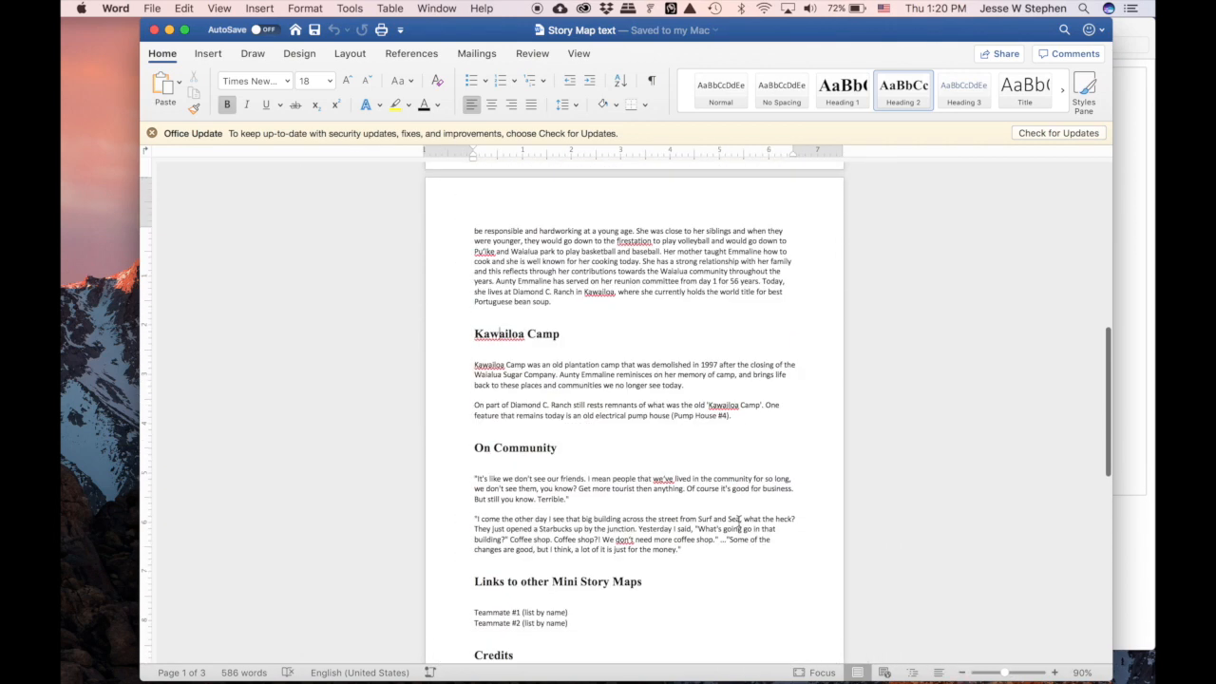
pyautogui.scroll(-2, 739, 521)
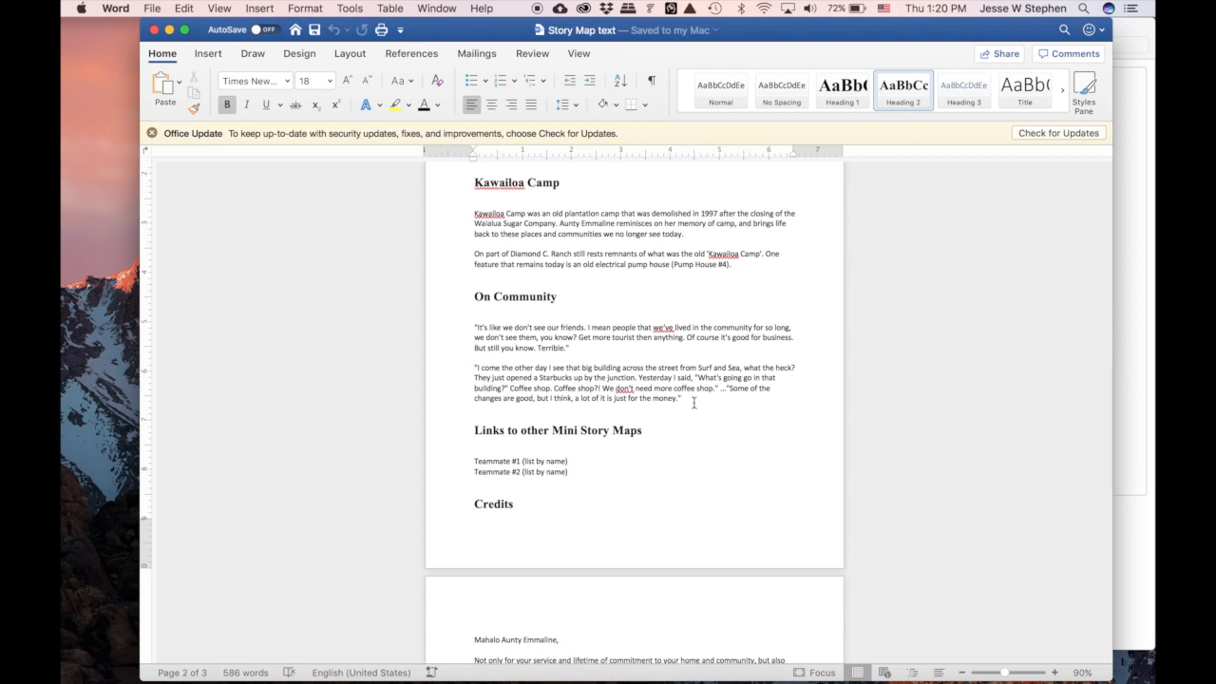
# - Select the two quote paragraphs under On Community, then close the Story Map text document
pyautogui.moveTo(684, 400); pyautogui.dragTo(469, 370)
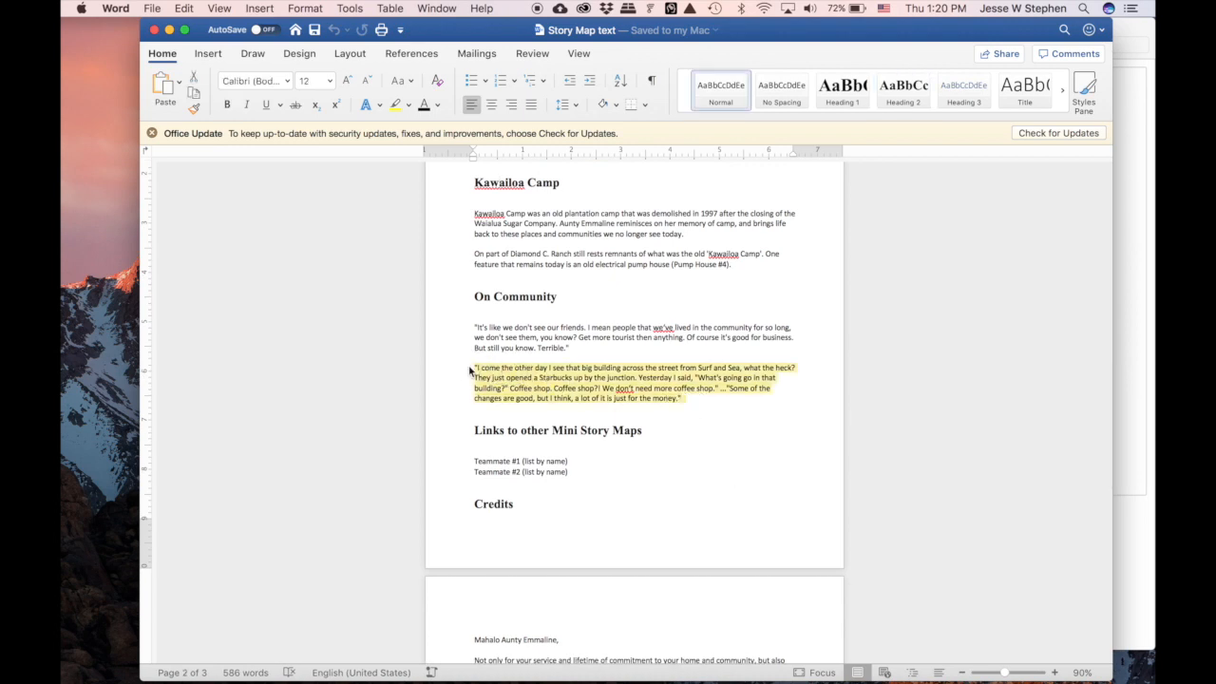
pyautogui.moveTo(609, 347); pyautogui.dragTo(468, 324)
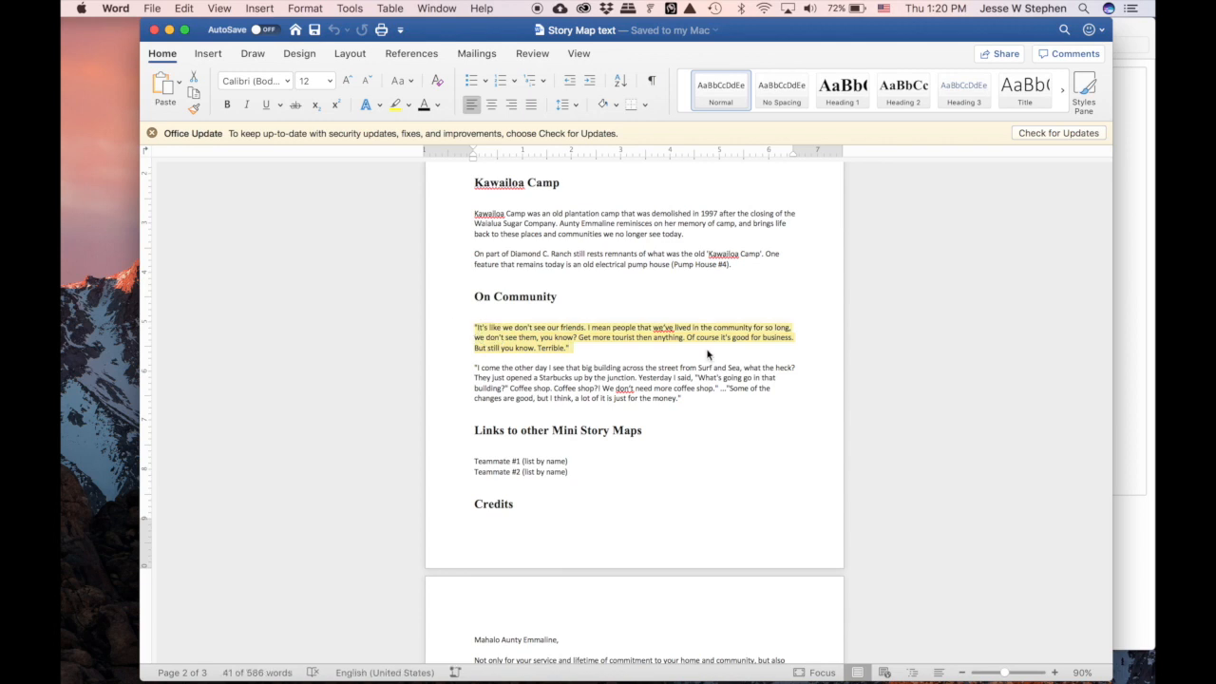
pyautogui.click(155, 29)
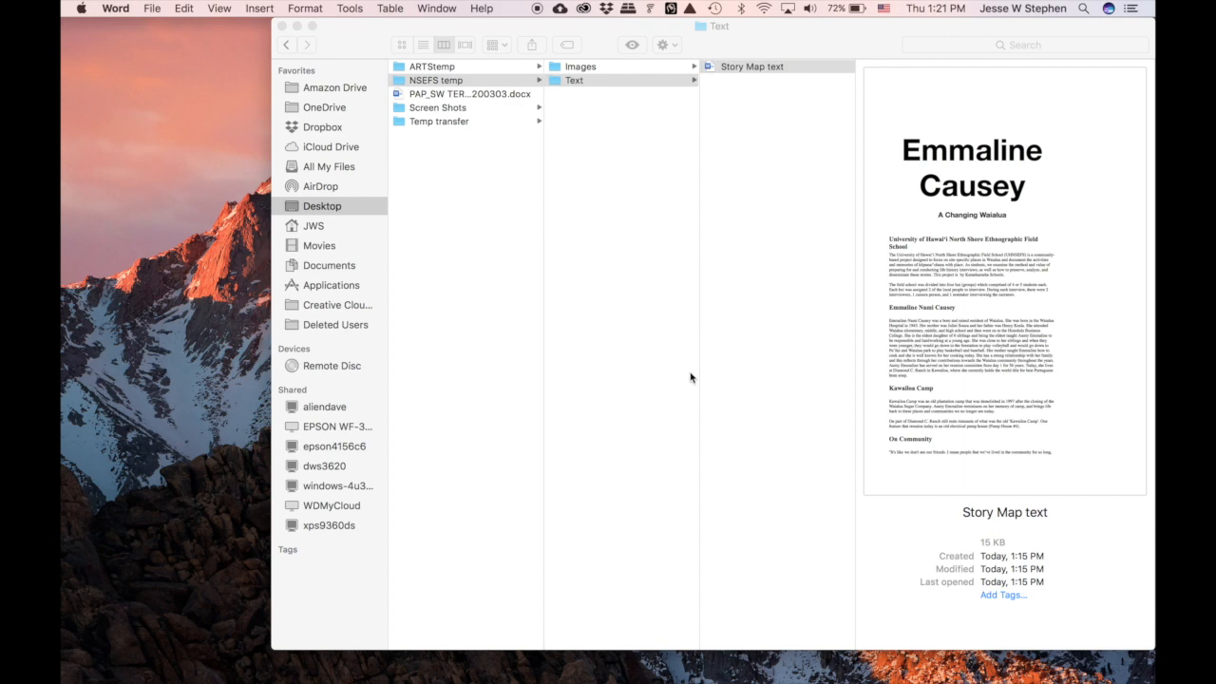
# - Restore the minimized Chrome window showing the Kawailoa Camp video on Vimeo from the Dock
pyautogui.moveTo(768, 680)
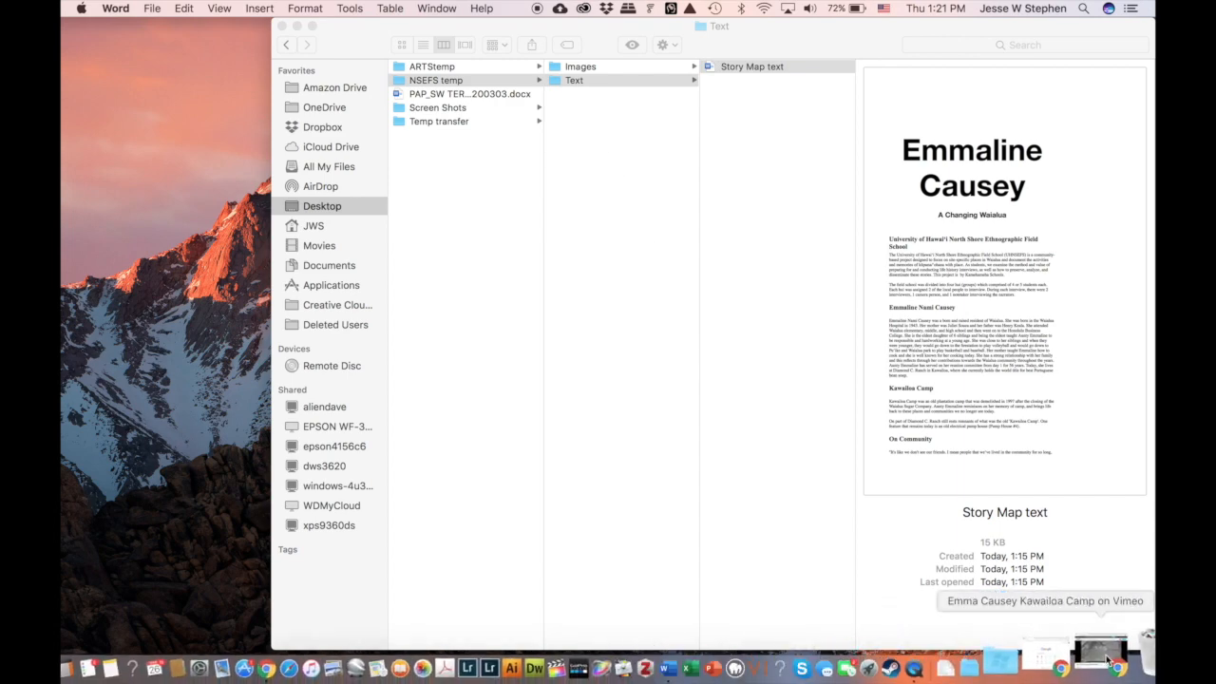
pyautogui.click(1106, 660)
# - Check the Kawailoa Camp video's Quality settings in the player, then minimize the browser
pyautogui.scroll(-2, 556, 283)
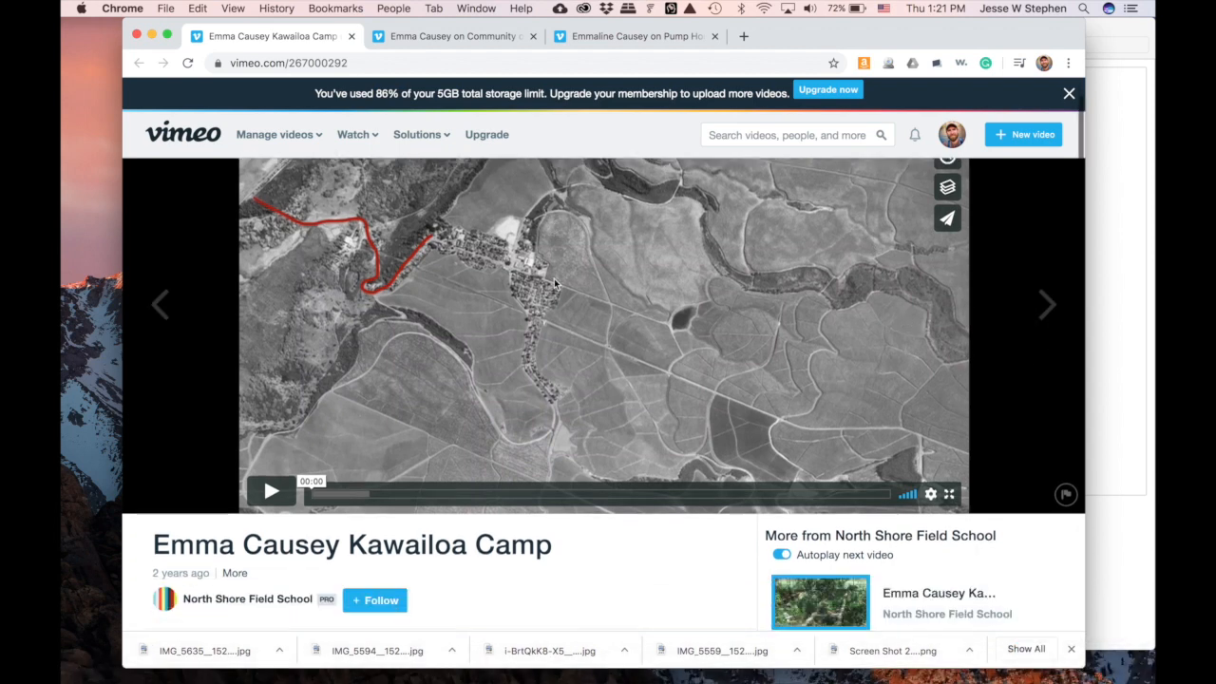
pyautogui.scroll(2, 475, 266)
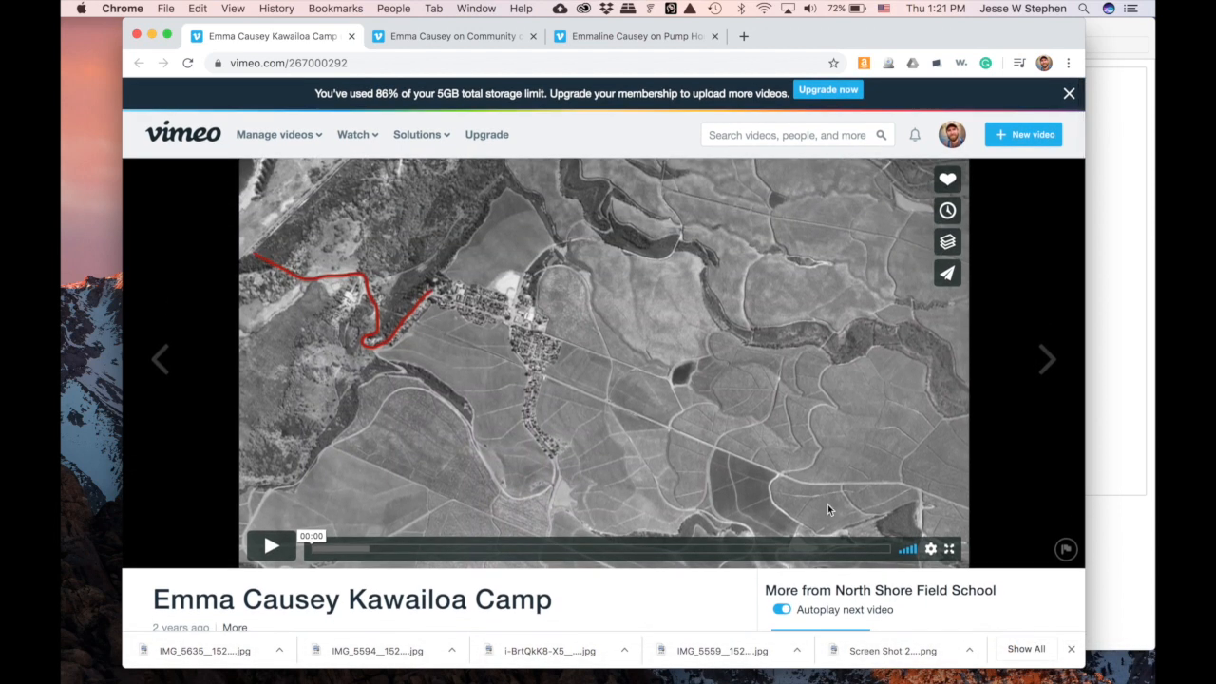
pyautogui.click(932, 550)
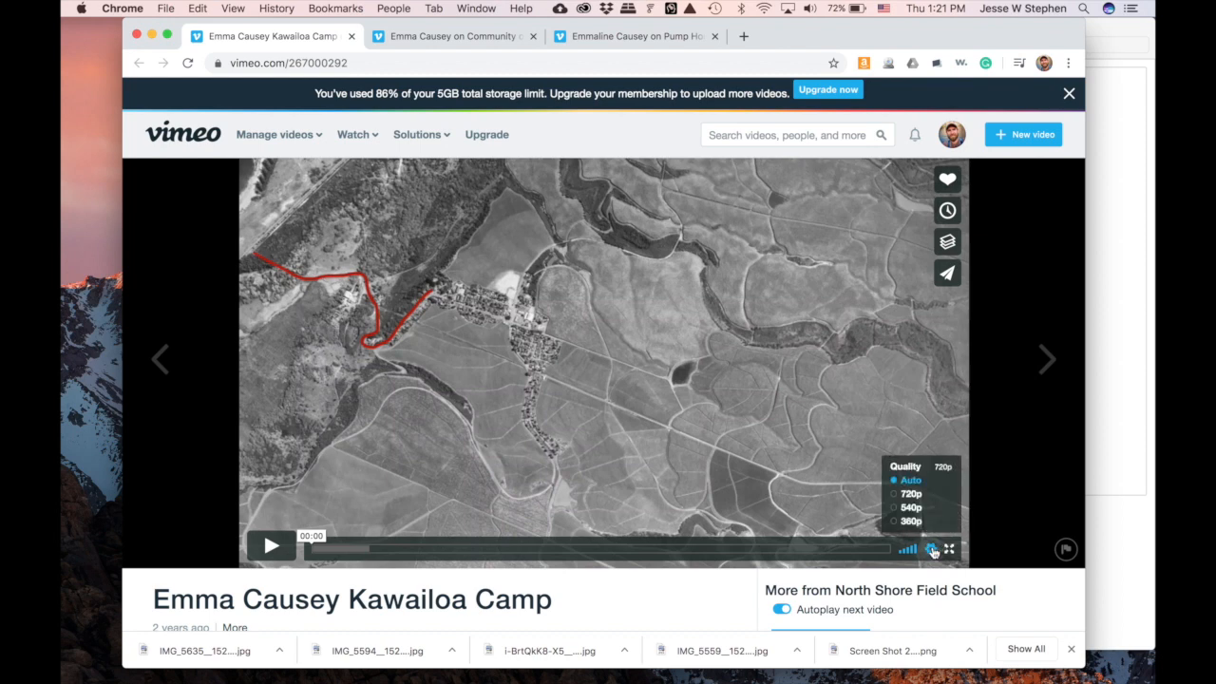
pyautogui.click(933, 550)
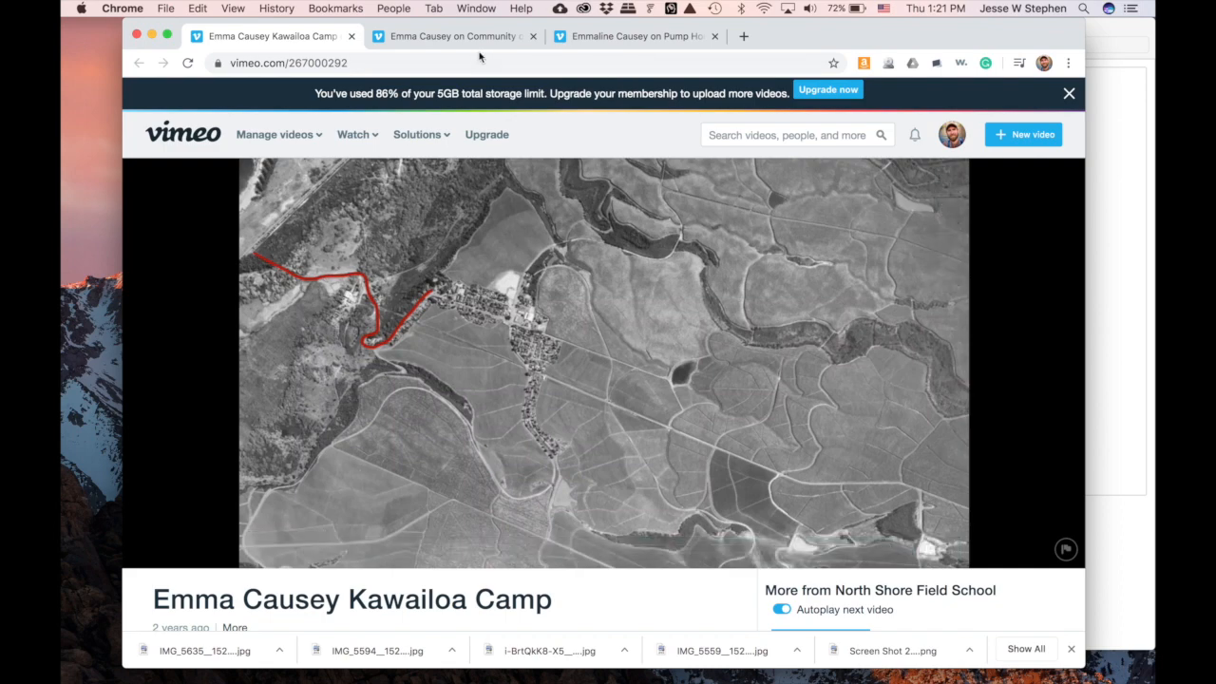
pyautogui.click(152, 36)
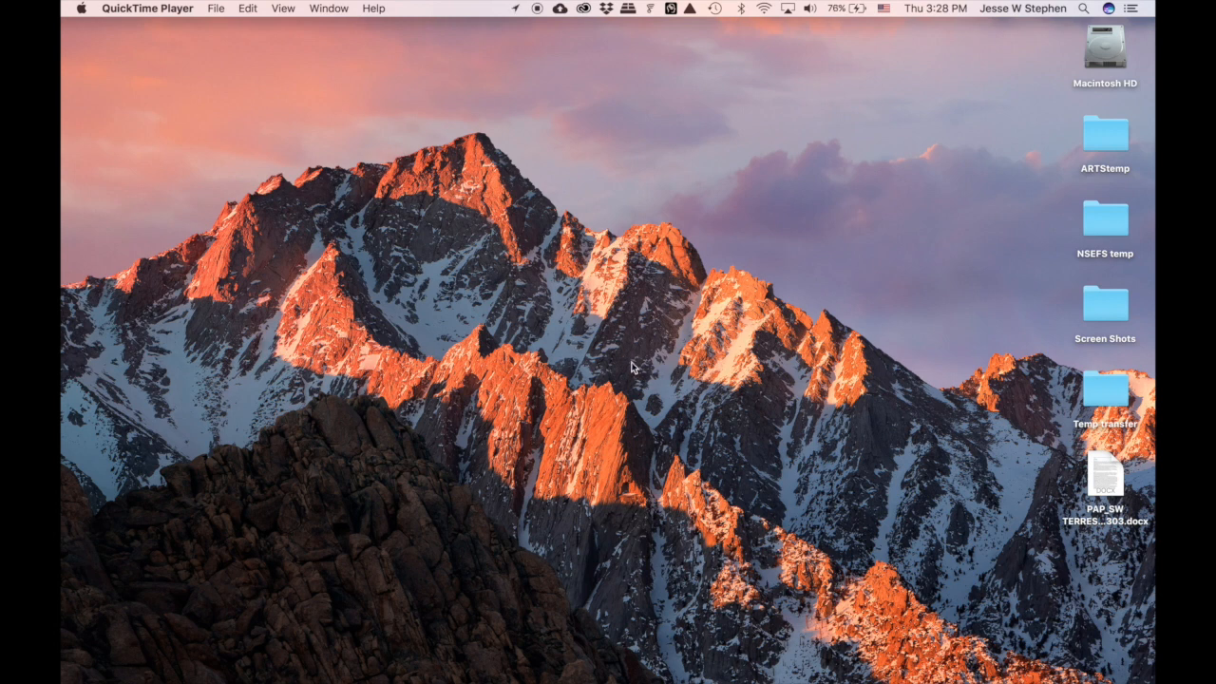
# - In a restored Chrome window, search Google for 'story maps' and open storymaps.arcgis.com
pyautogui.moveTo(611, 671)
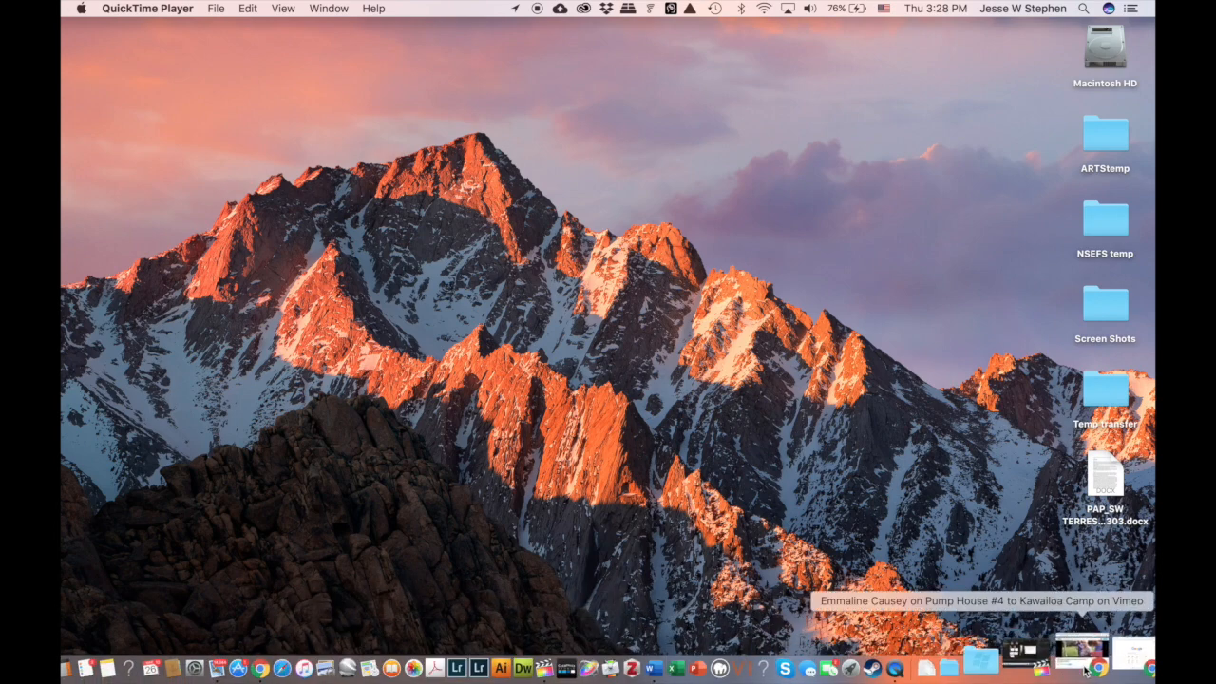
pyautogui.click(1106, 665)
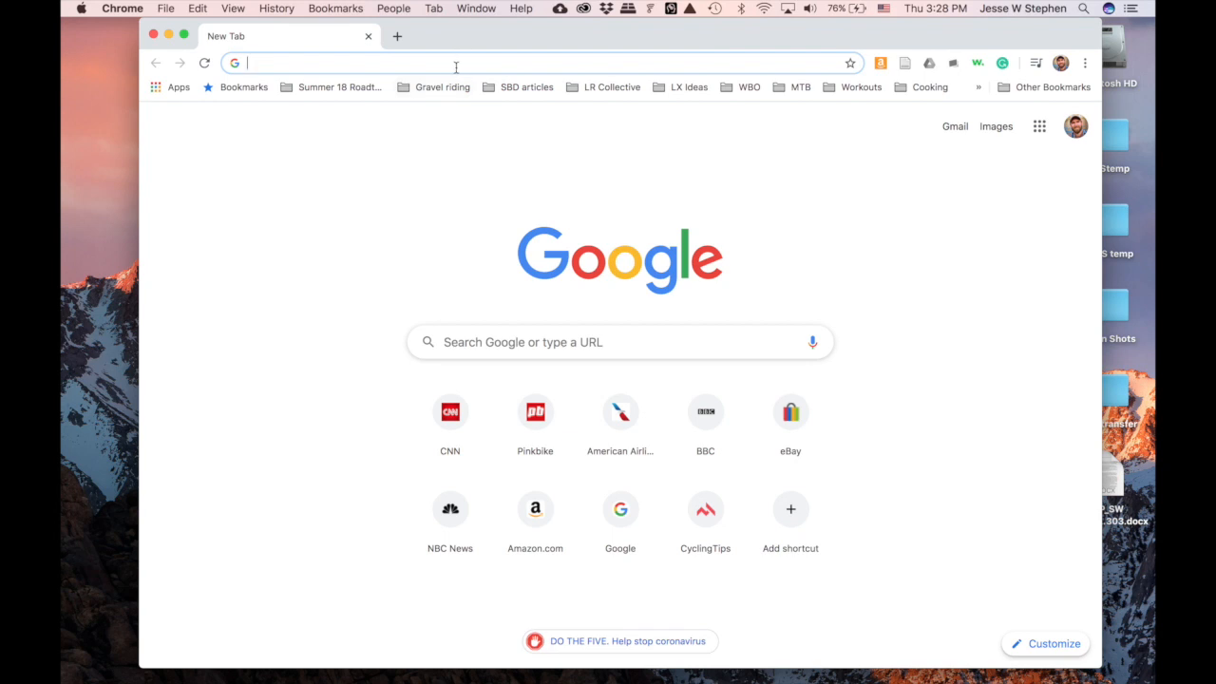
pyautogui.write('story maps')
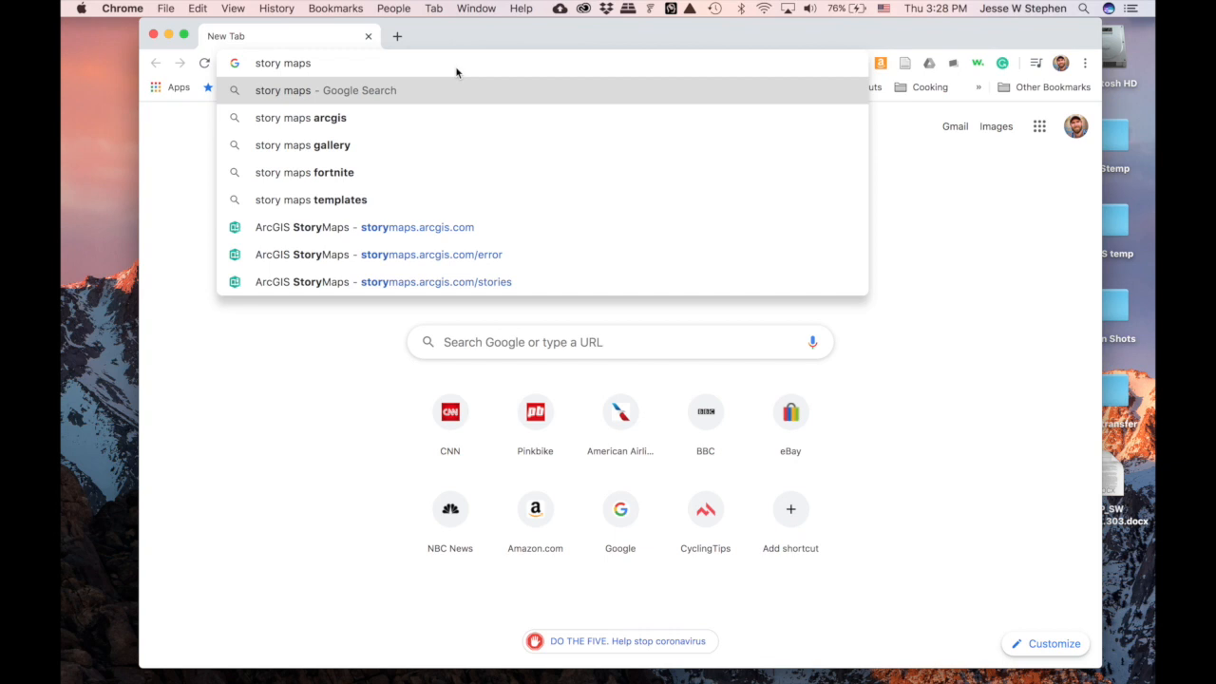
pyautogui.press('Return')
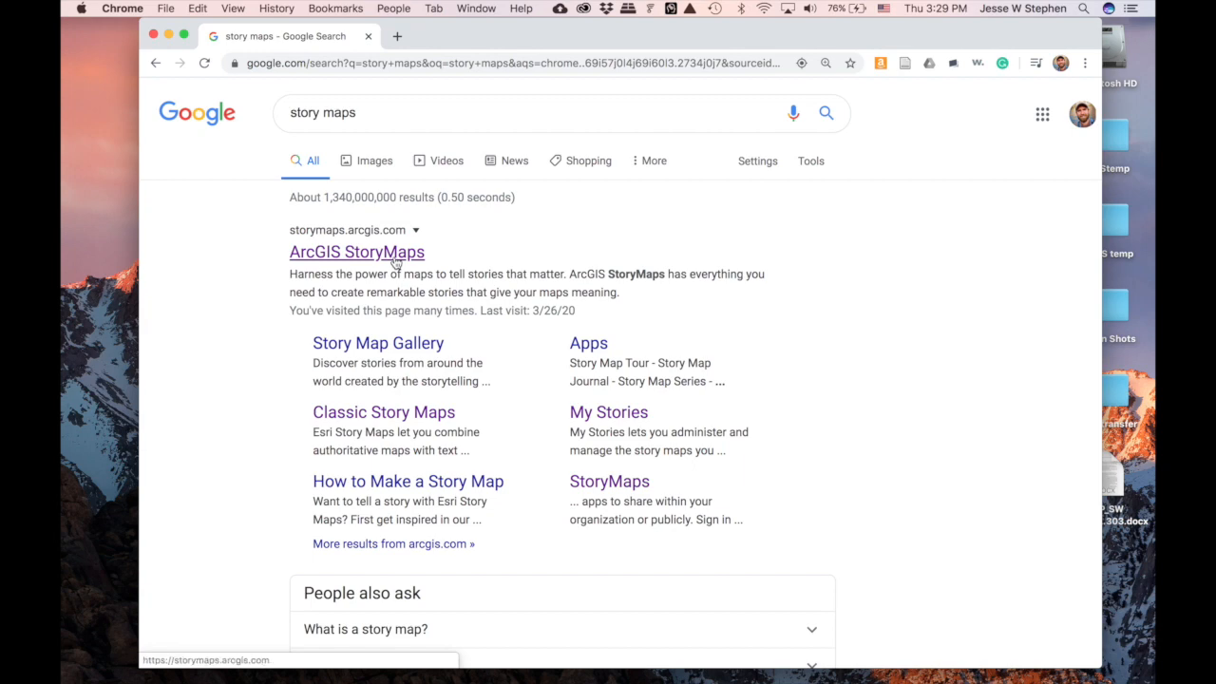
pyautogui.click(395, 262)
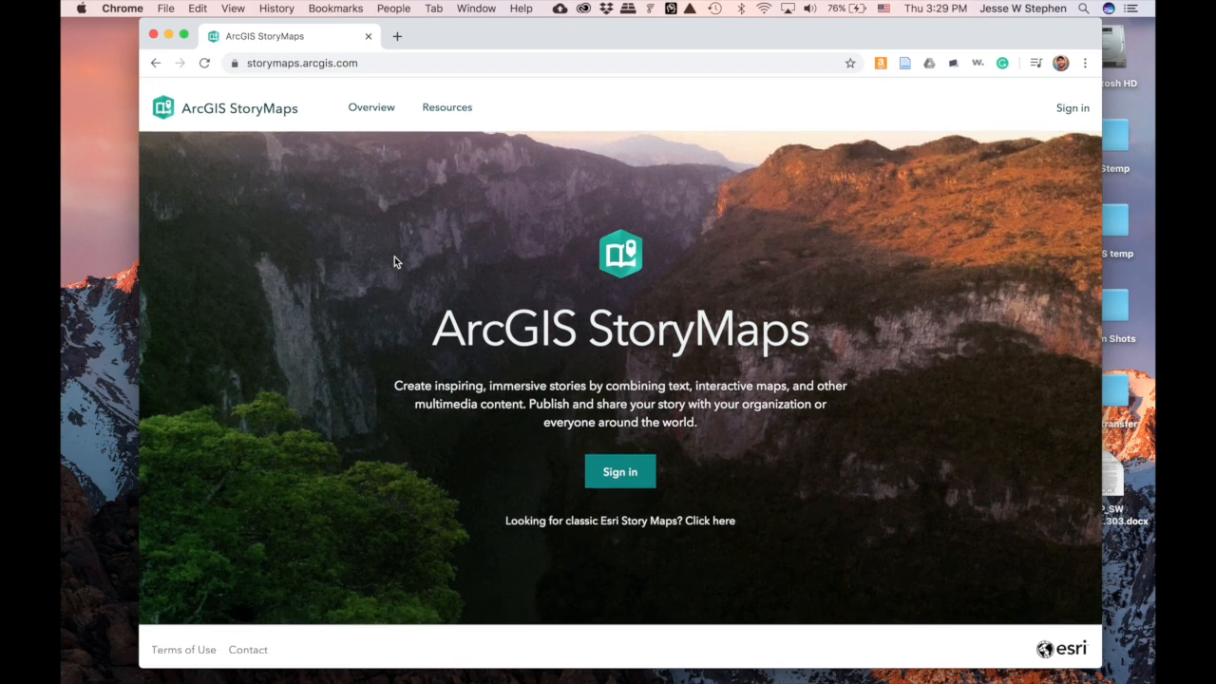
# - Sign in with the saved ArcGIS account and create a new story from the Stories page
pyautogui.click(631, 468)
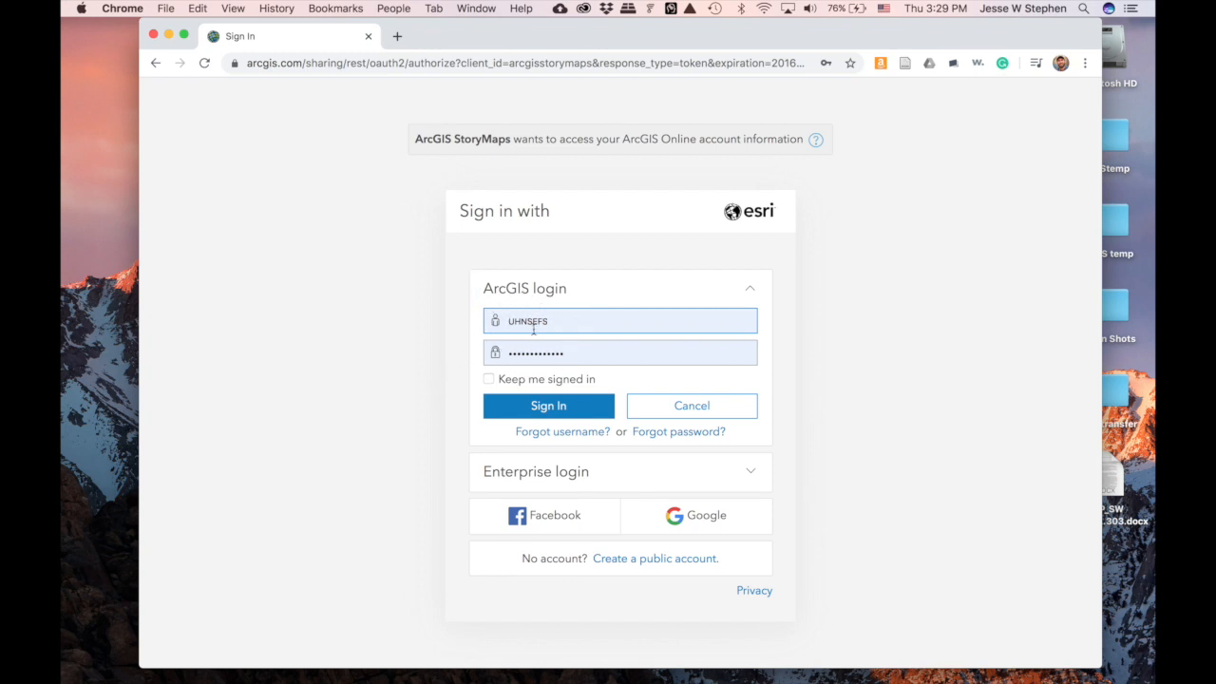
pyautogui.click(546, 402)
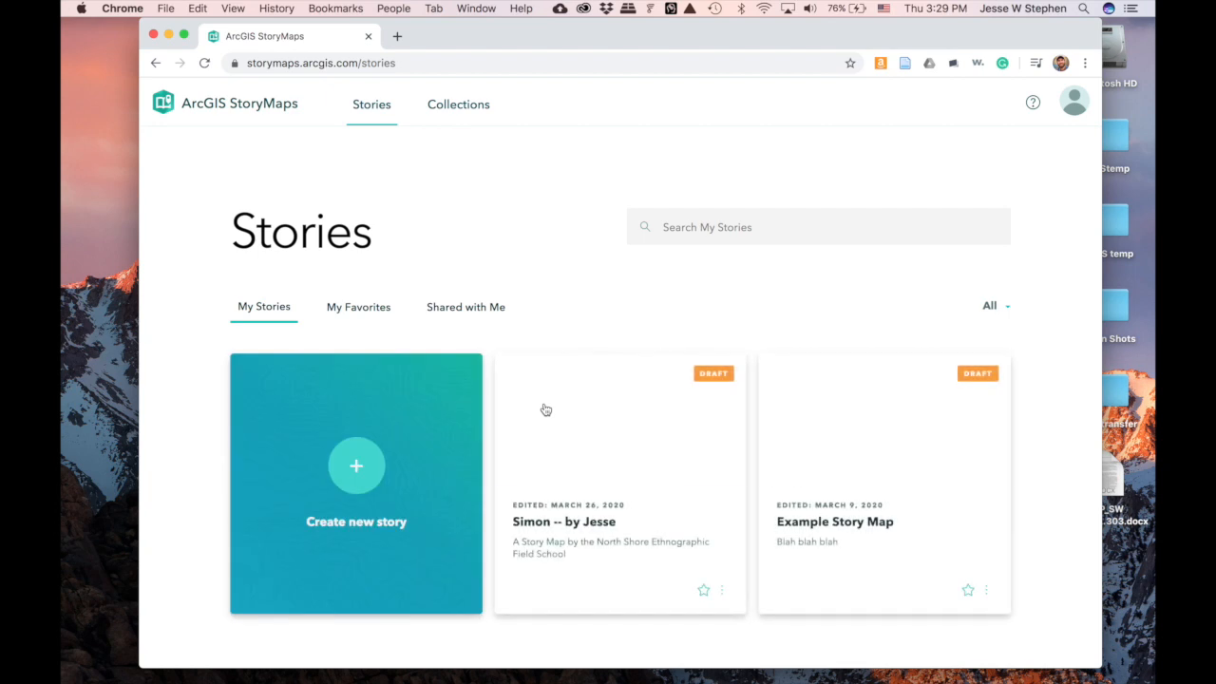
pyautogui.scroll(-2, 212, 384)
pyautogui.scroll(-3, 212, 384)
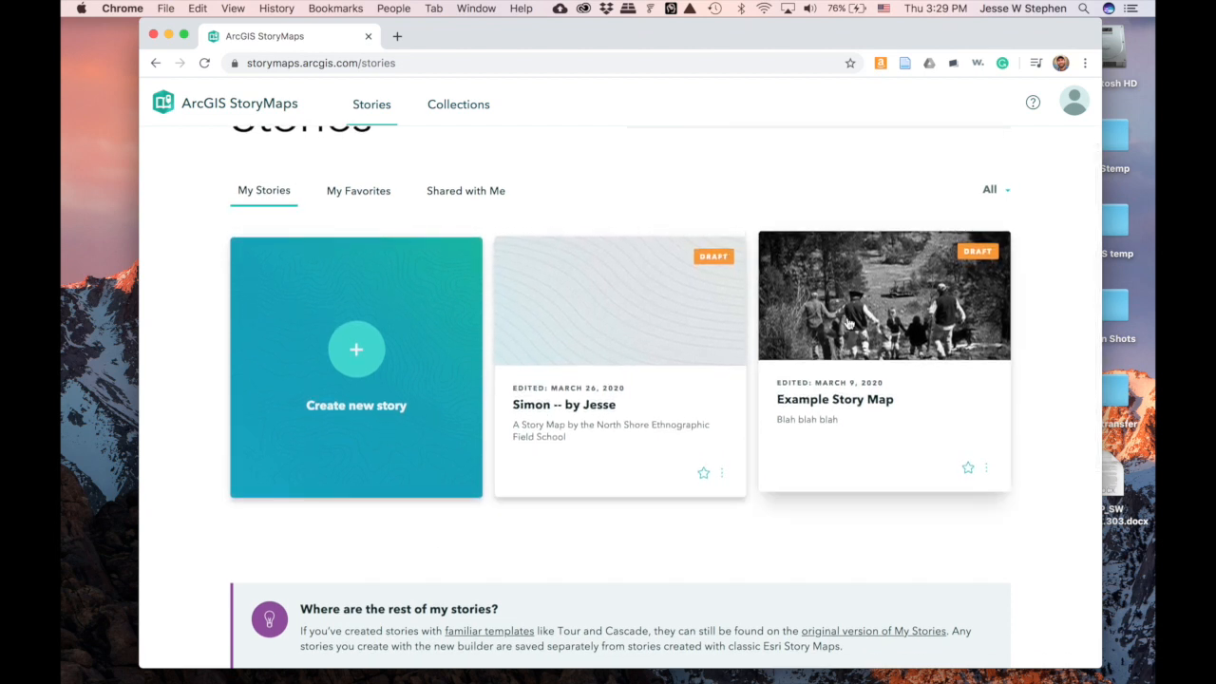
pyautogui.click(357, 348)
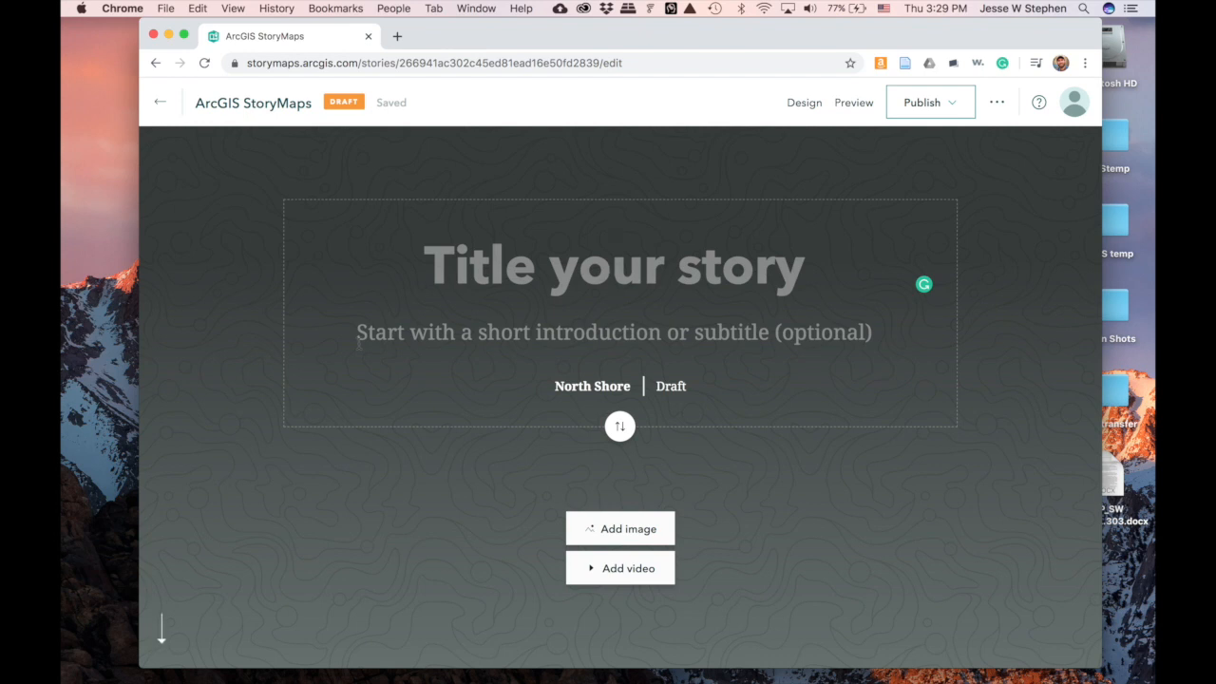
# - Wait for the new draft to load with its 'Title your story' placeholder
pyautogui.moveTo(472, 677)
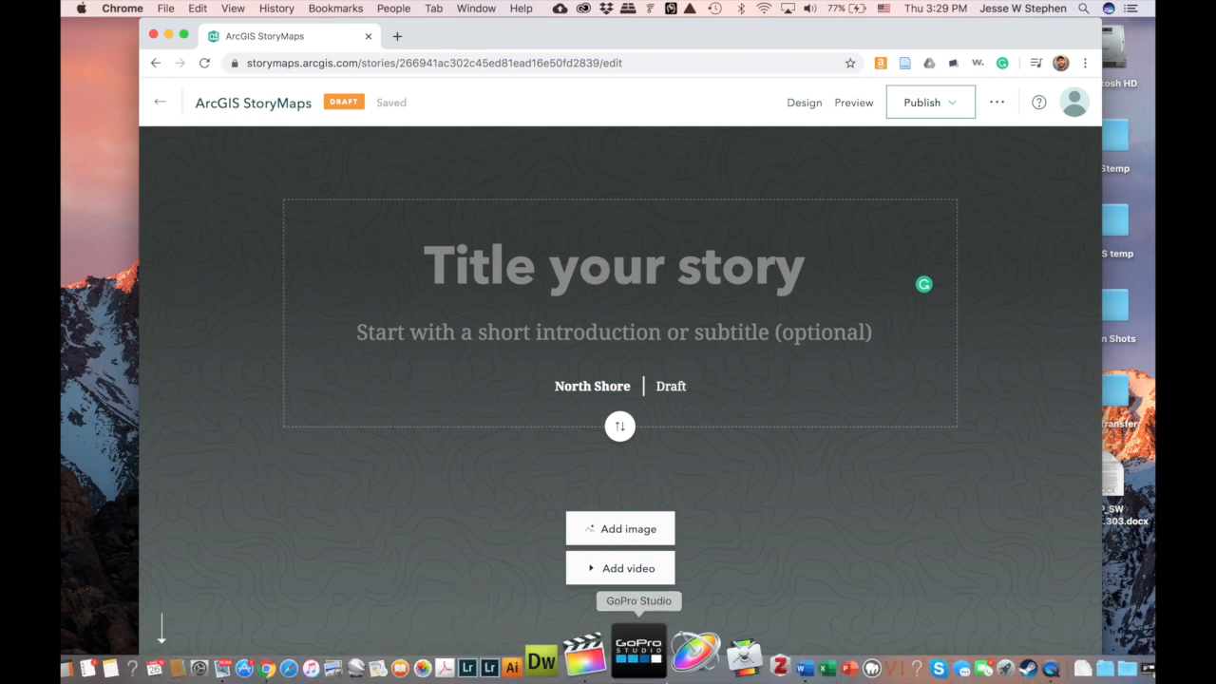
# - Copy the subject's name from the Word document and paste it as the story title
pyautogui.click(742, 670)
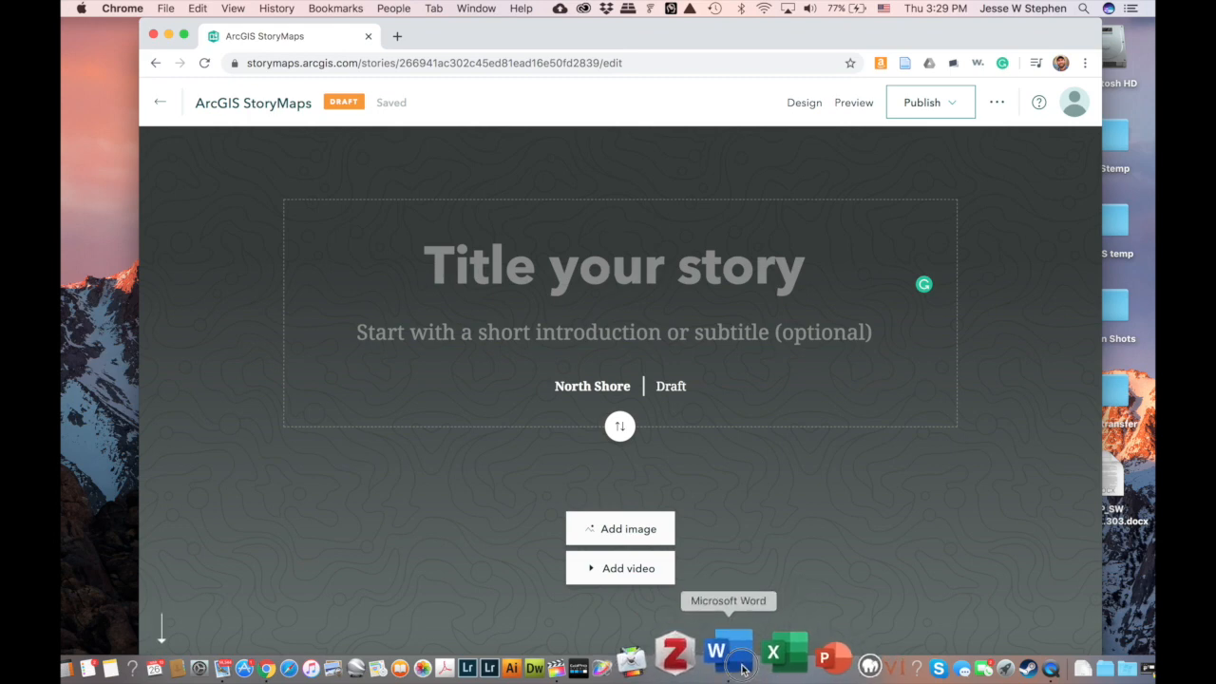
pyautogui.doubleClick(493, 290)
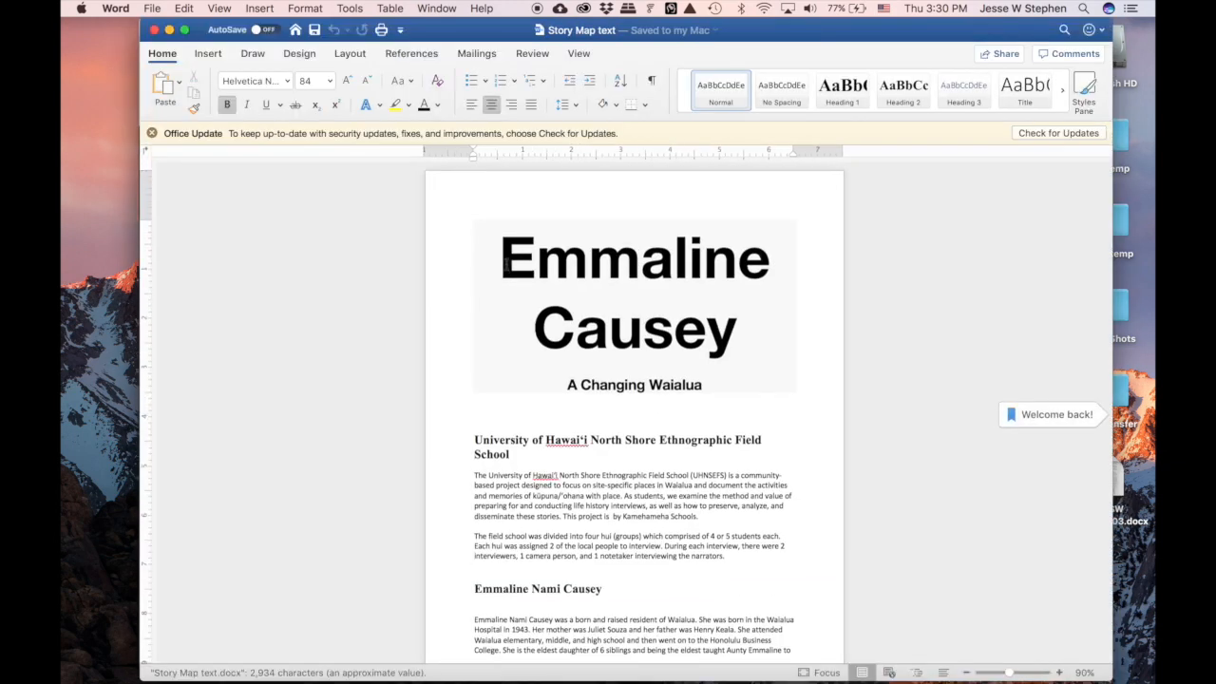
pyautogui.moveTo(505, 258); pyautogui.dragTo(633, 301)
pyautogui.press('super+c')
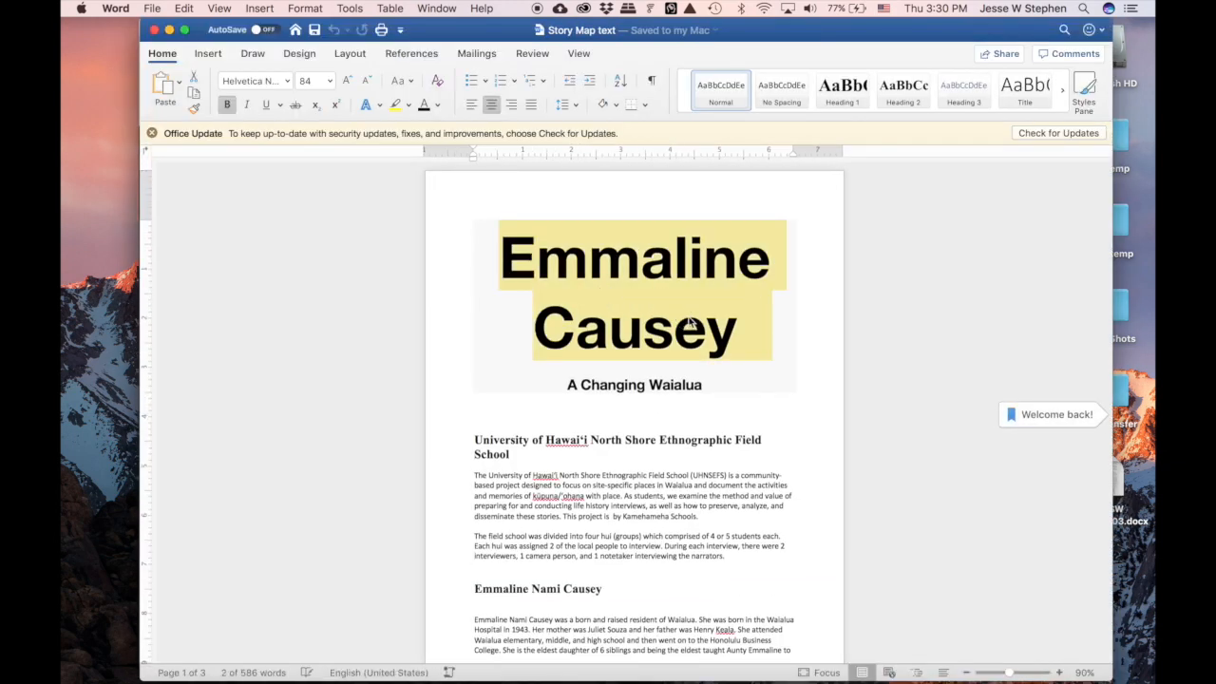
pyautogui.moveTo(237, 670)
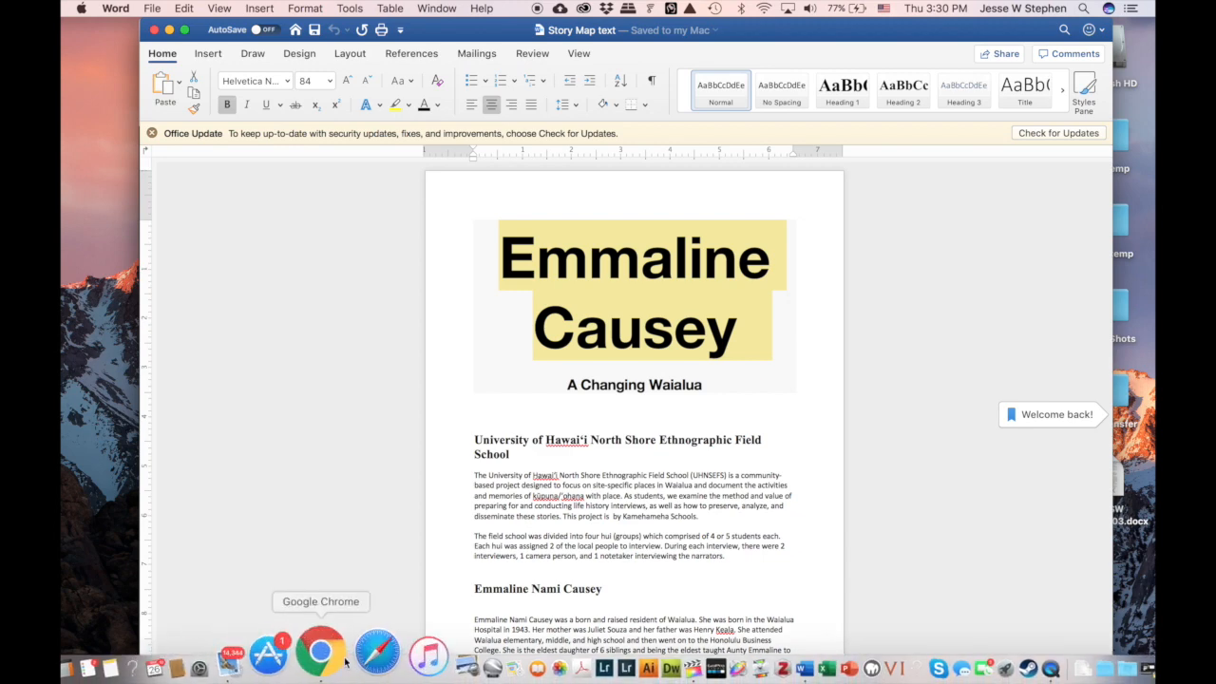
pyautogui.click(322, 654)
pyautogui.click(539, 259)
pyautogui.press('super+v')
# - Copy 'A Changing Waialua' from Word and paste it as the story subtitle
pyautogui.click(614, 332)
pyautogui.moveTo(530, 676)
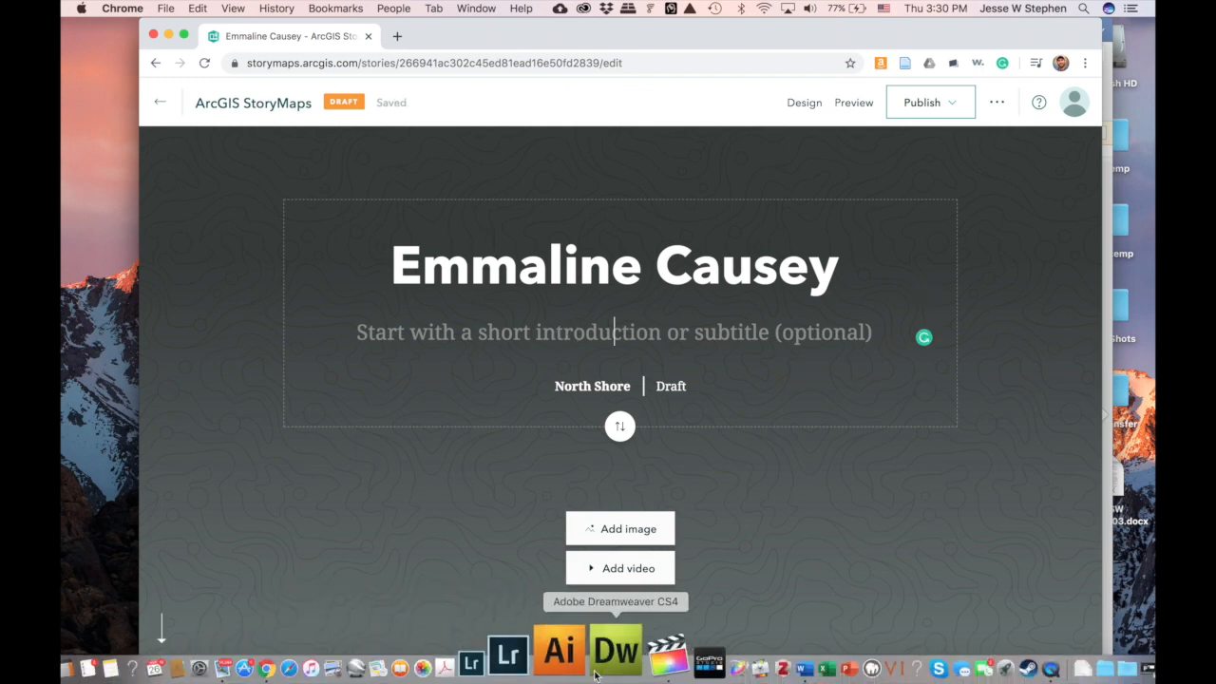
pyautogui.click(728, 655)
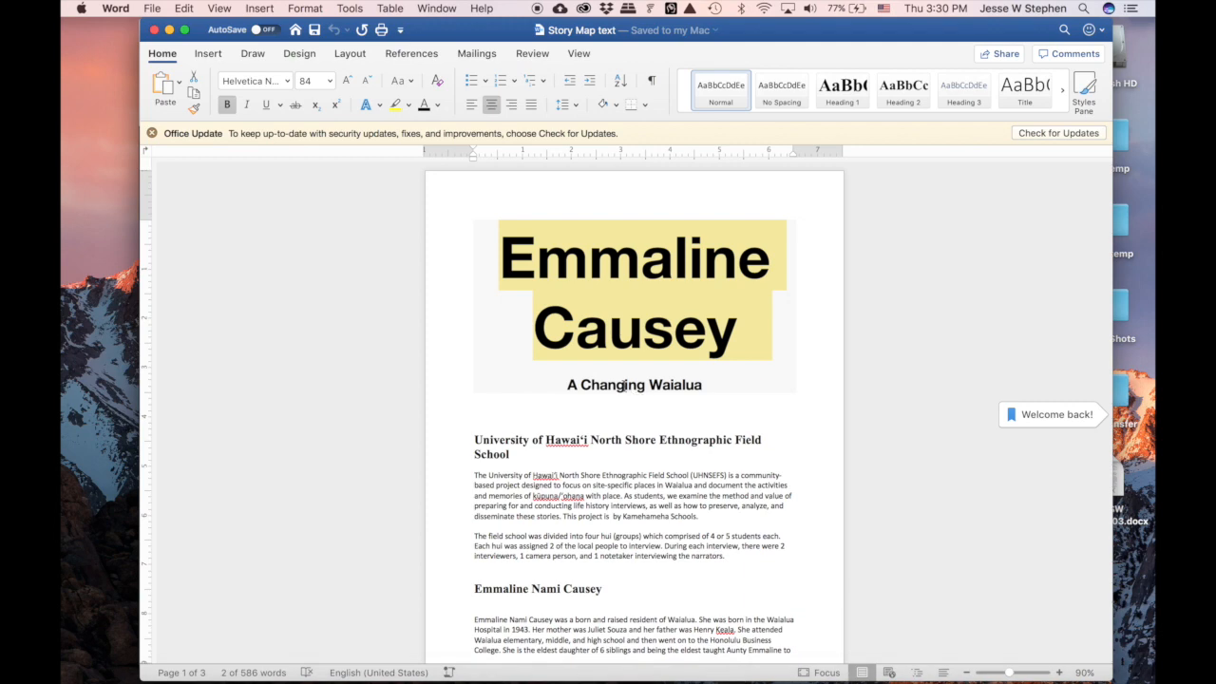
pyautogui.tripleClick(624, 387)
pyautogui.press('super+c')
pyautogui.moveTo(423, 677)
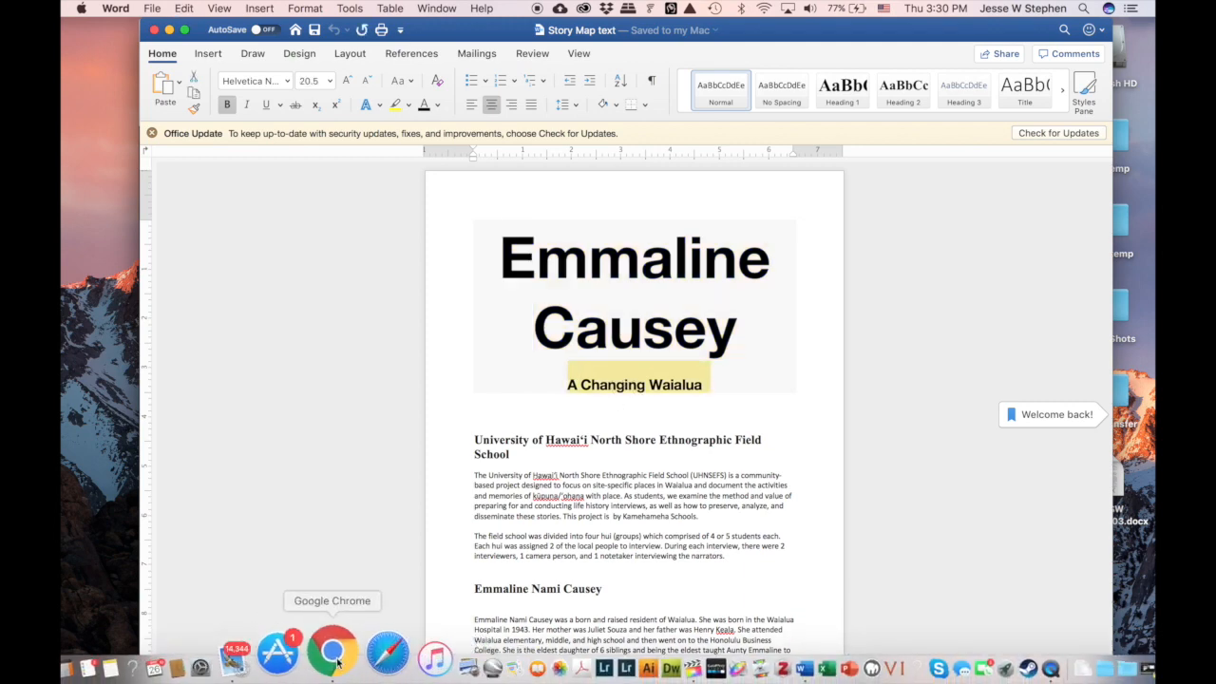
pyautogui.click(334, 655)
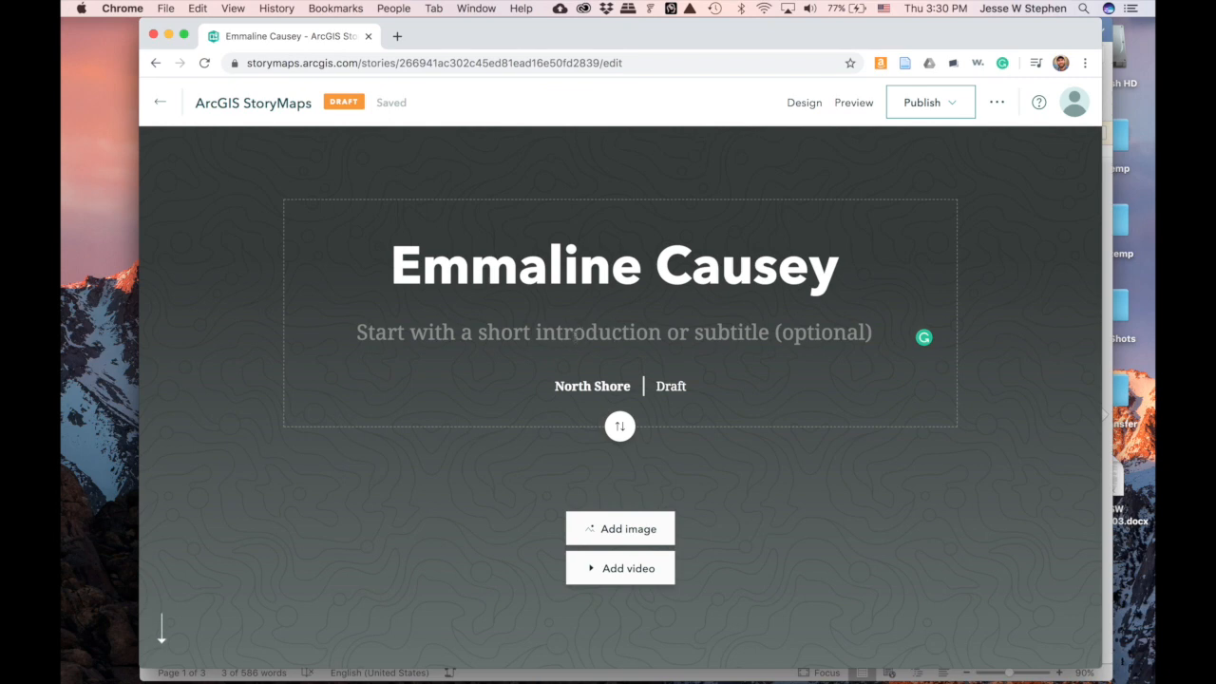
pyautogui.click(574, 335)
pyautogui.press('super+v')
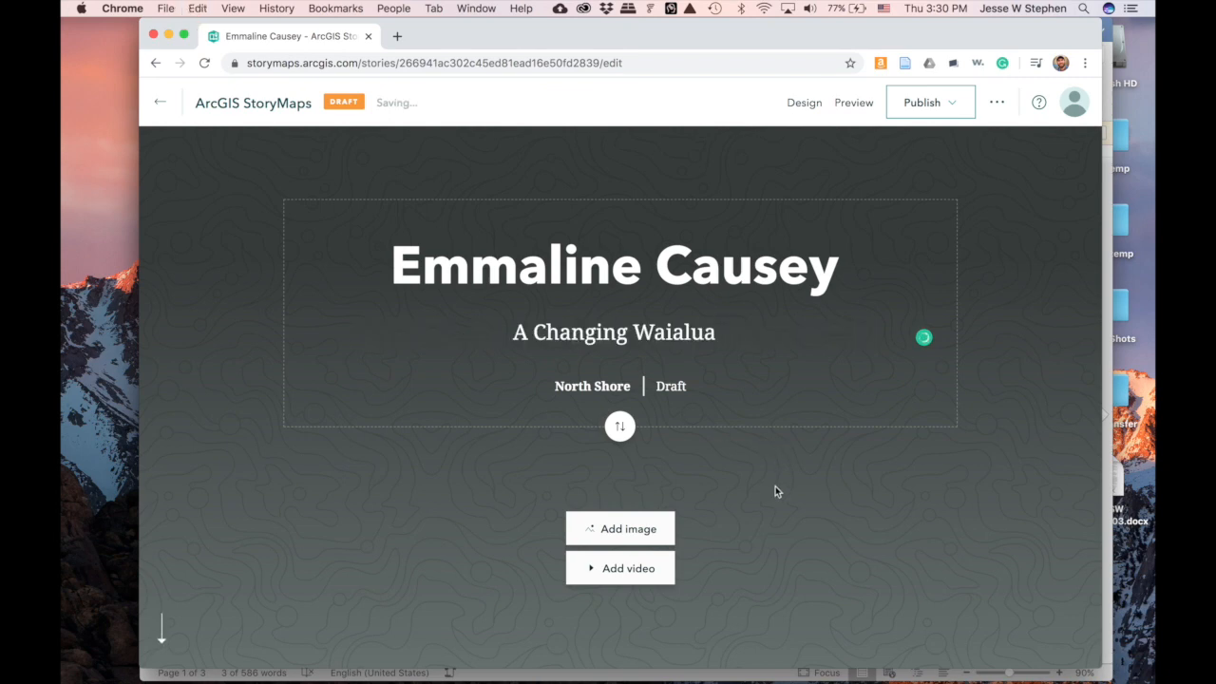
pyautogui.scroll(-5, 779, 503)
pyautogui.scroll(5, 779, 511)
pyautogui.moveTo(357, 144)
pyautogui.scroll(-5, 222, 293)
pyautogui.scroll(5, 222, 290)
pyautogui.click(618, 429)
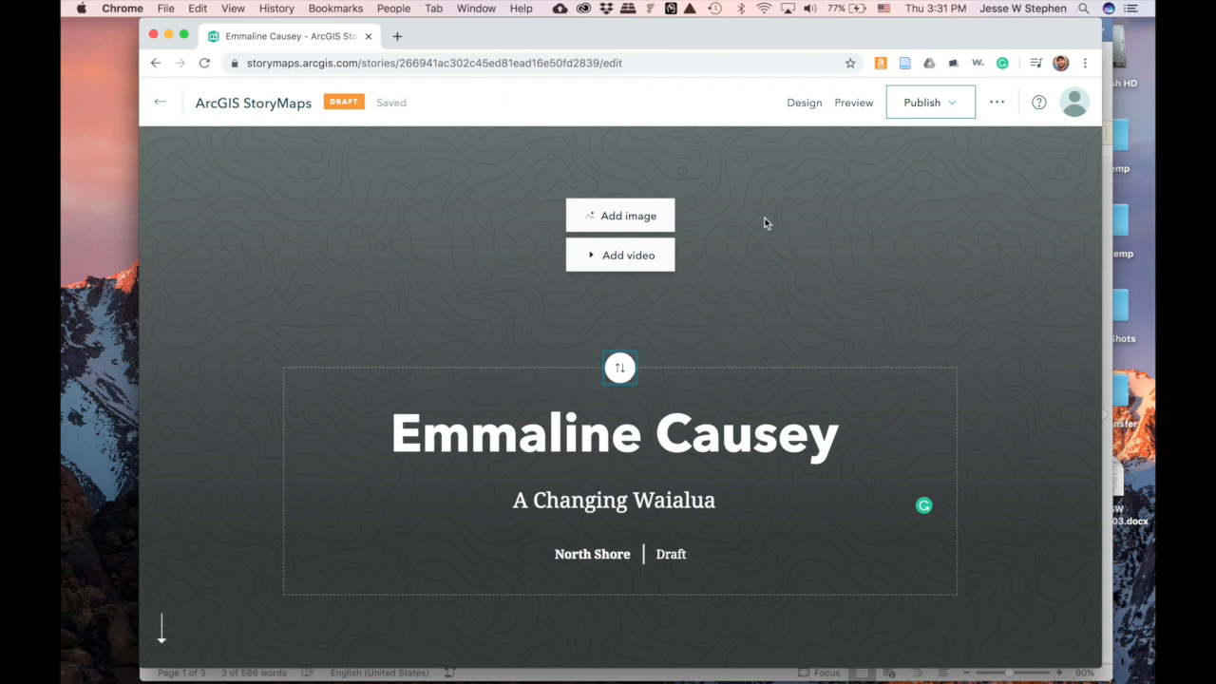
pyautogui.click(620, 371)
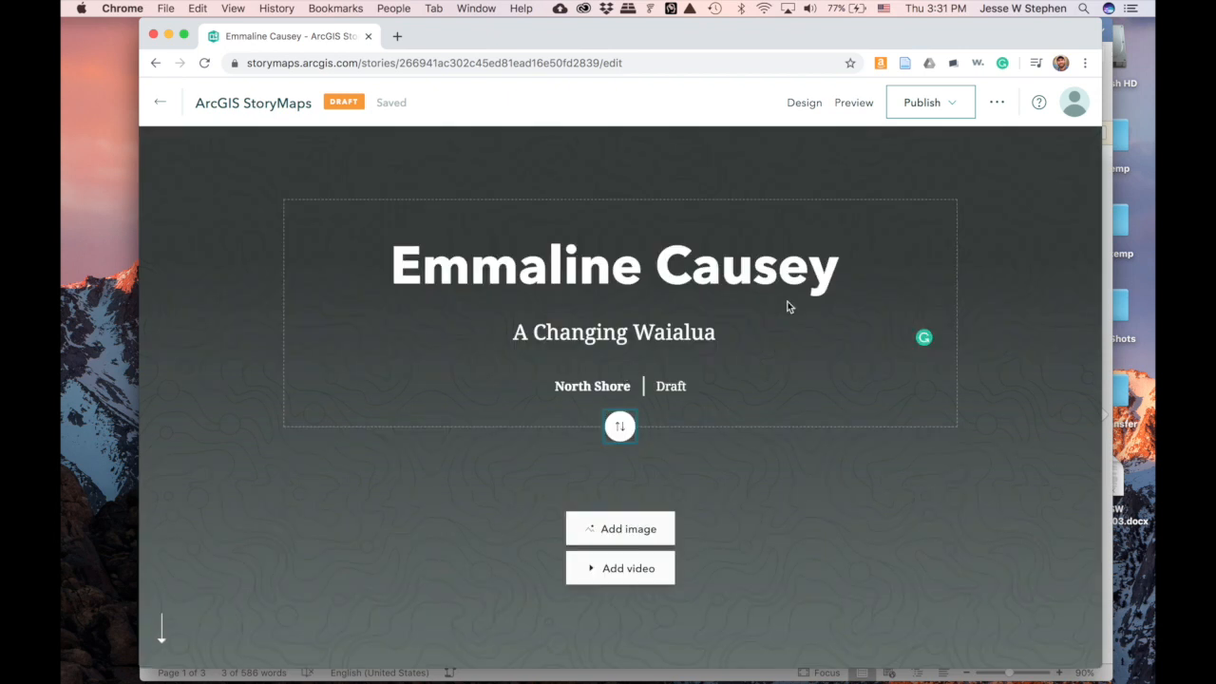
pyautogui.scroll(-1, 812, 464)
pyautogui.scroll(1, 812, 464)
pyautogui.scroll(-5, 812, 463)
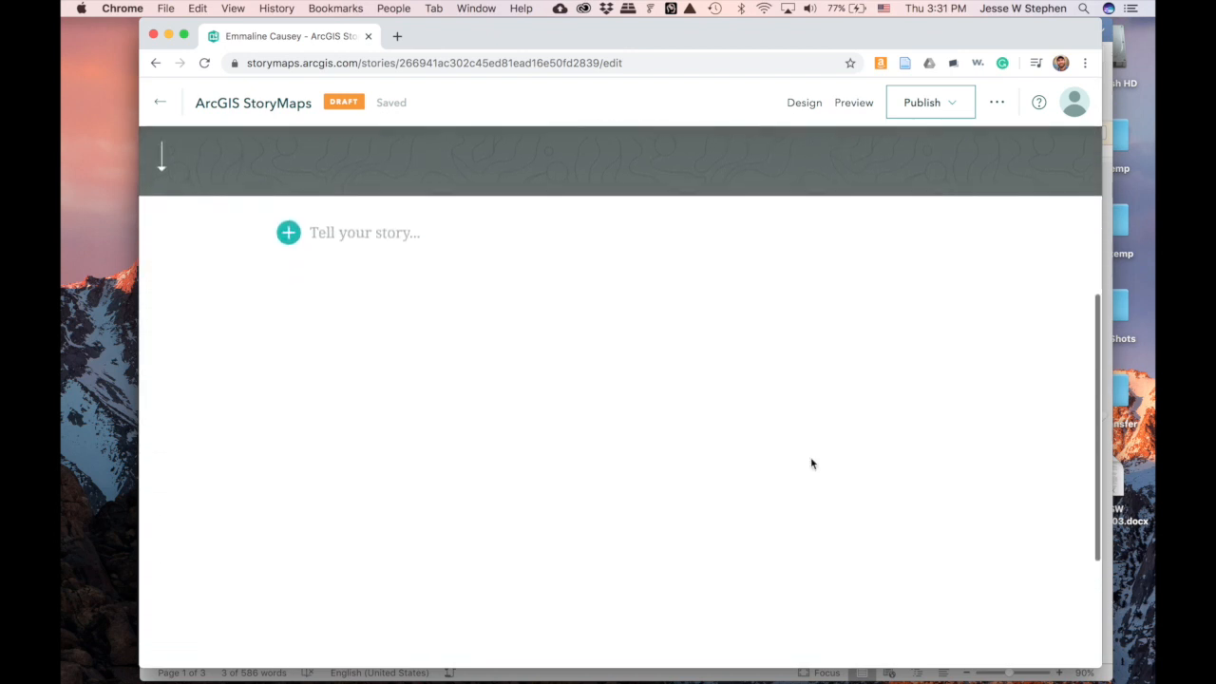
pyautogui.scroll(-5, 812, 464)
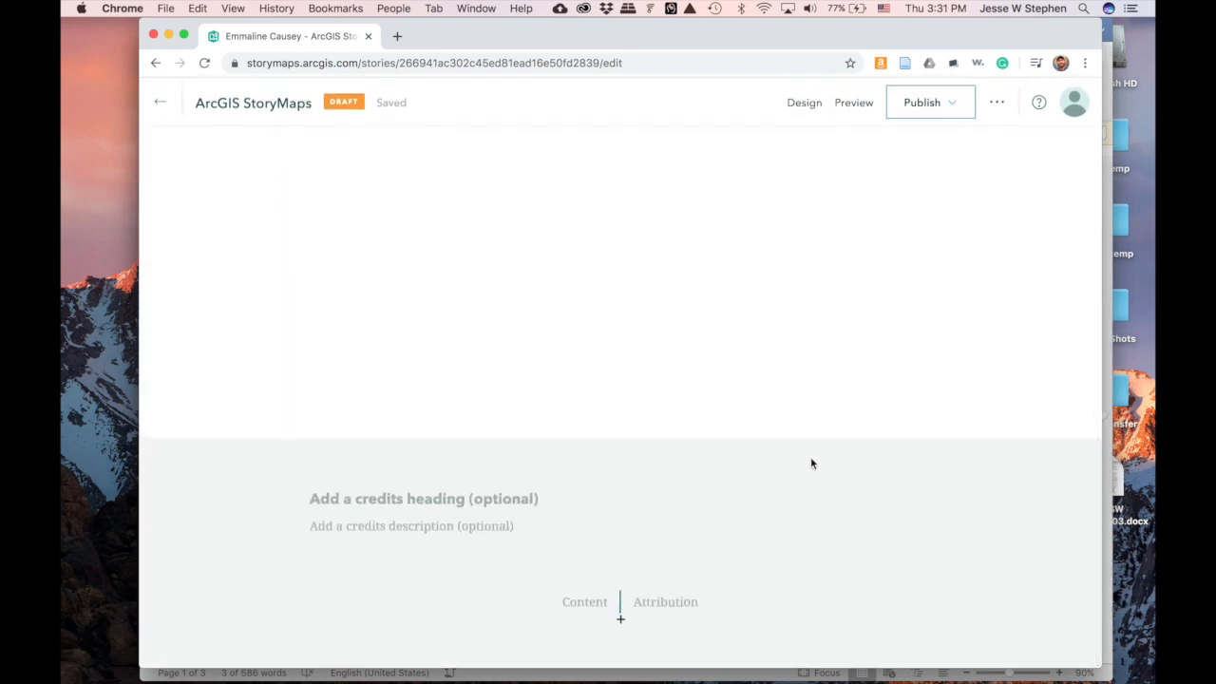
pyautogui.scroll(3, 812, 464)
pyautogui.scroll(-1, 812, 464)
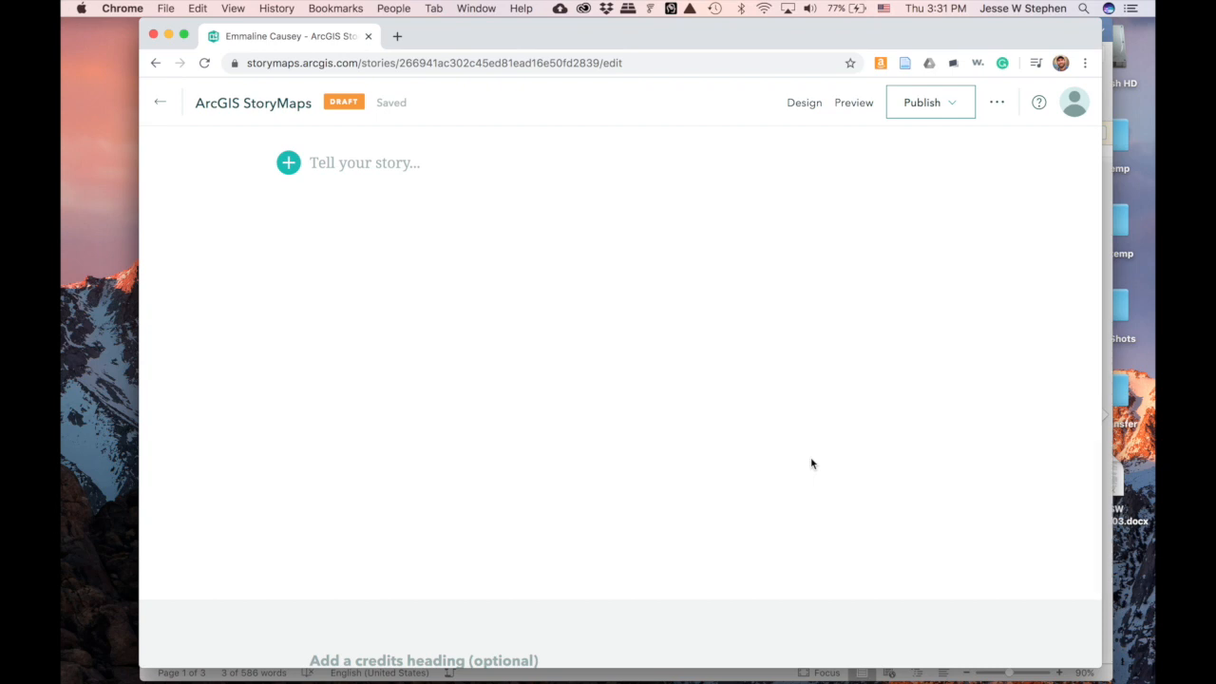
pyautogui.scroll(1, 812, 464)
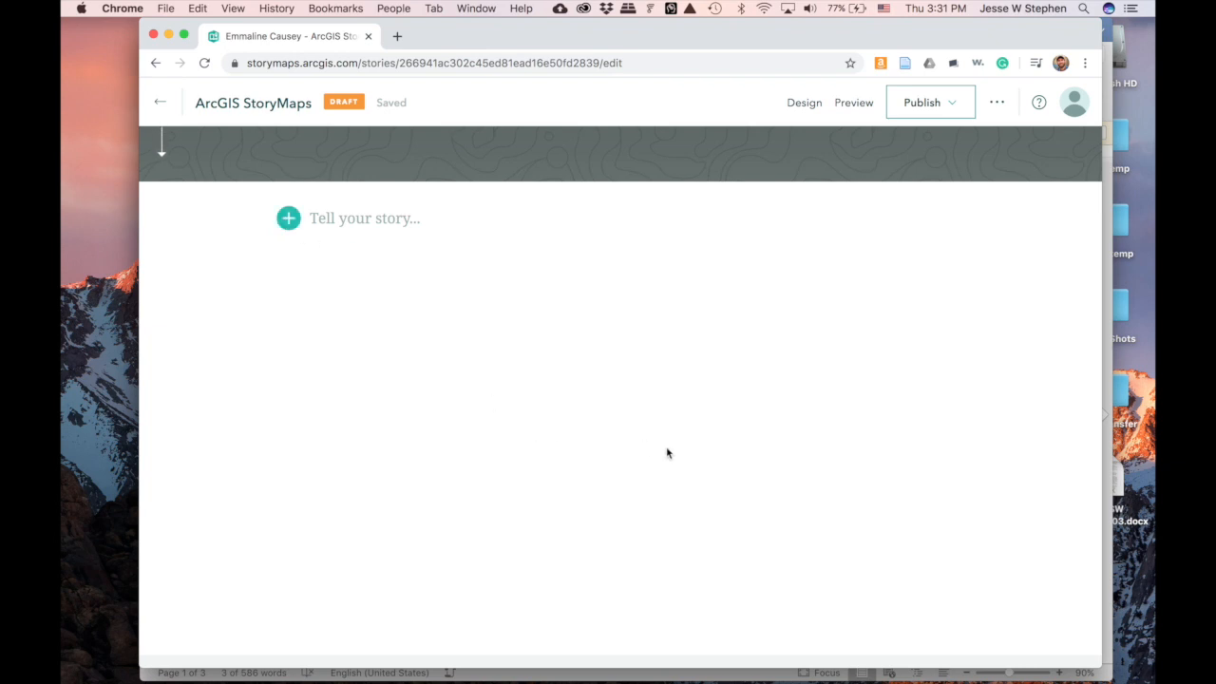
pyautogui.scroll(-10, 672, 456)
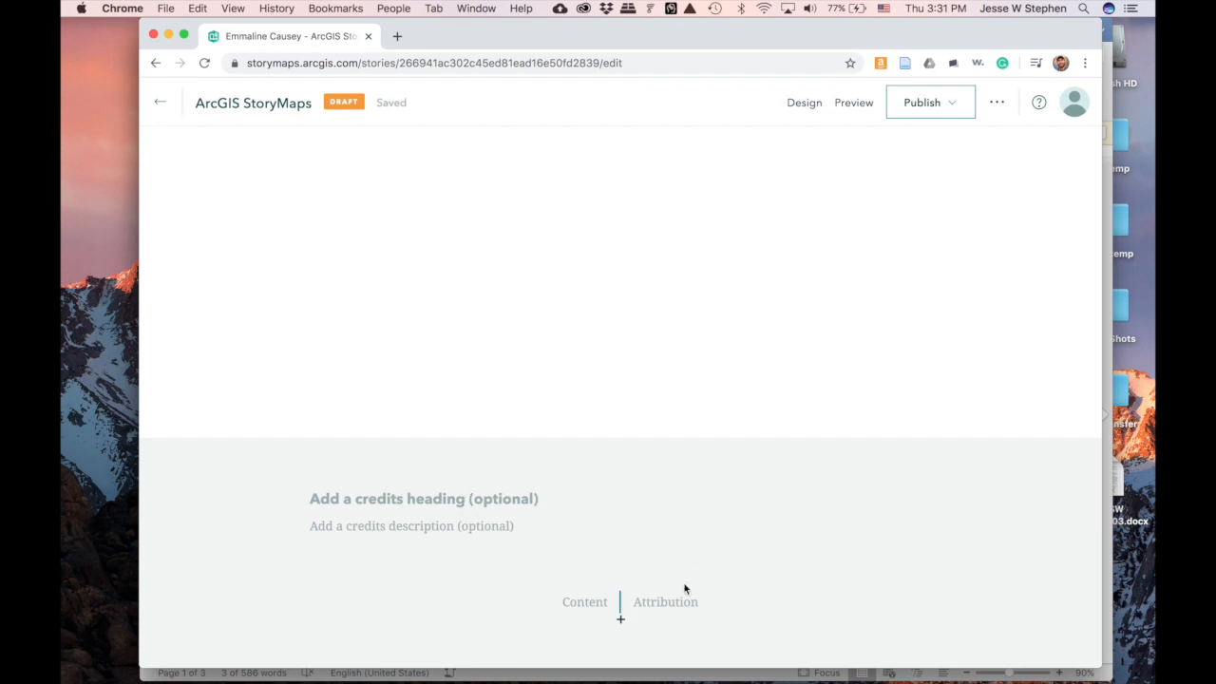
pyautogui.scroll(-1, 674, 506)
pyautogui.scroll(15, 674, 505)
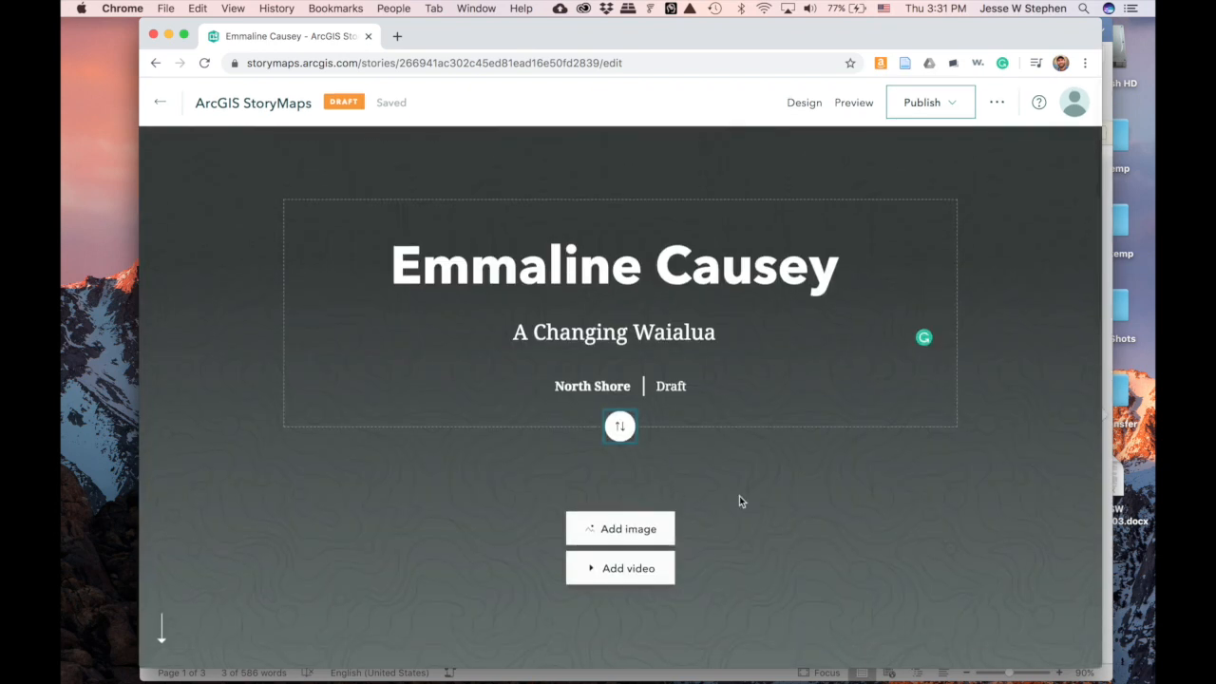
pyautogui.click(649, 525)
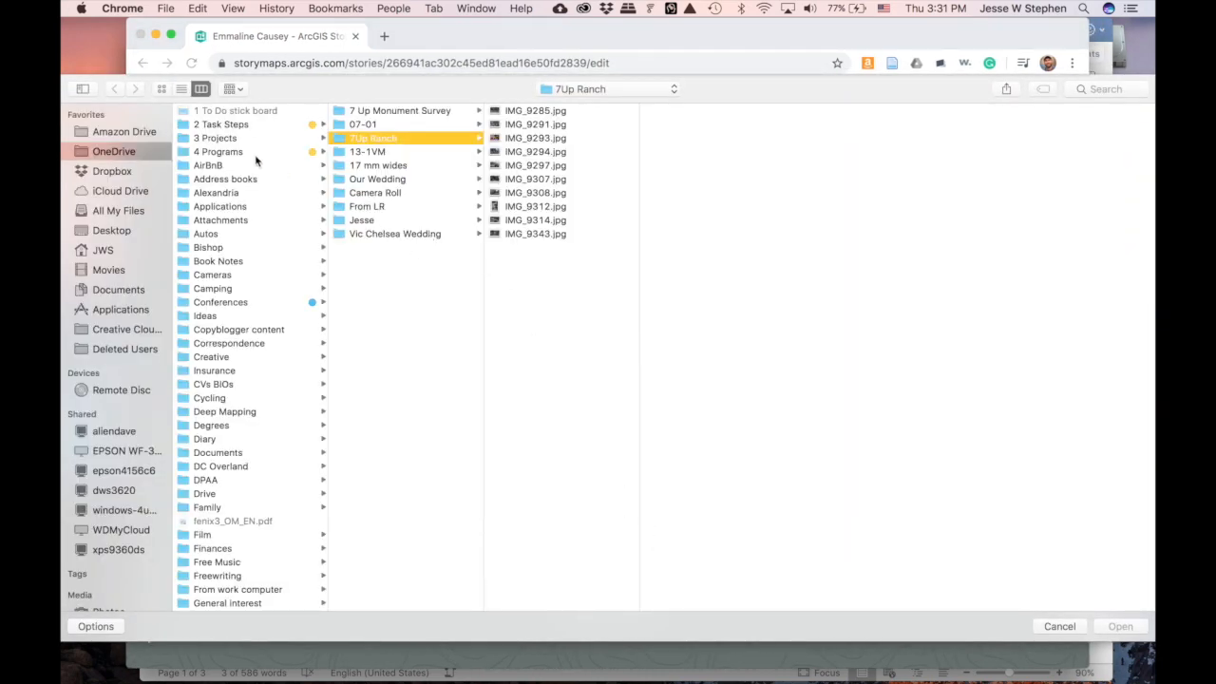
# - From Desktop > NSEFS temp > Images, choose the hikers photo i-BrtQkK8-X5_1523740758166.jpg as the cover image
pyautogui.scroll(-5, 255, 161)
pyautogui.scroll(5, 256, 160)
pyautogui.scroll(-15, 255, 160)
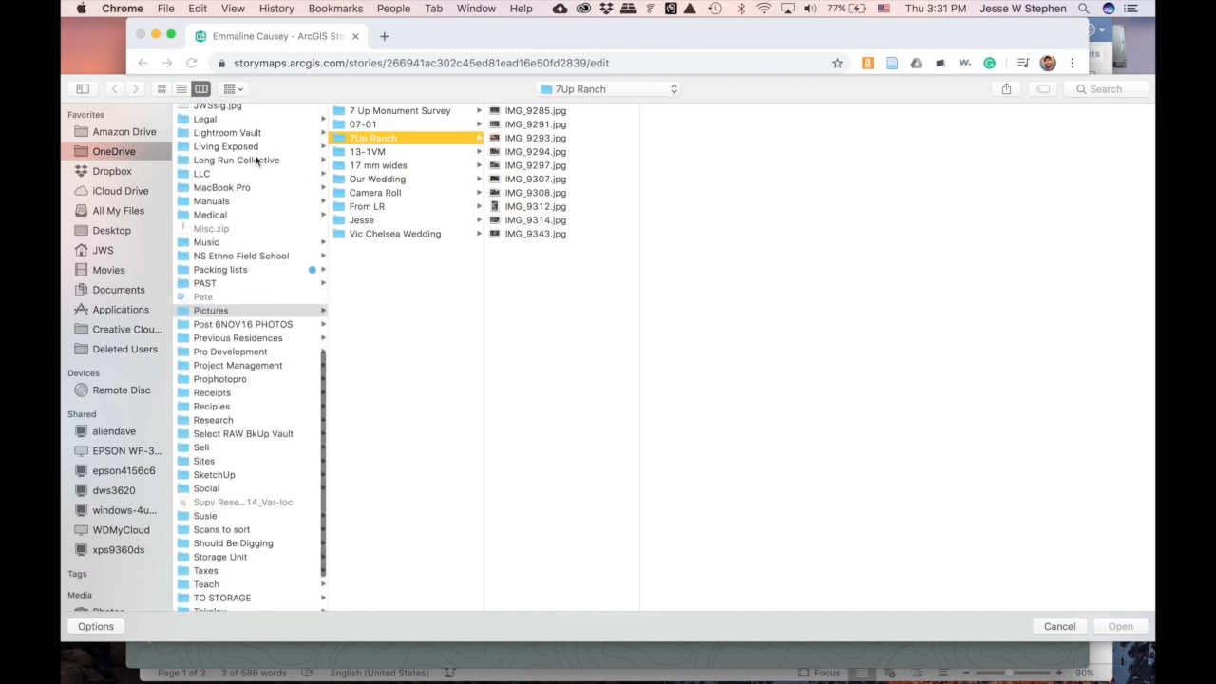
pyautogui.click(118, 231)
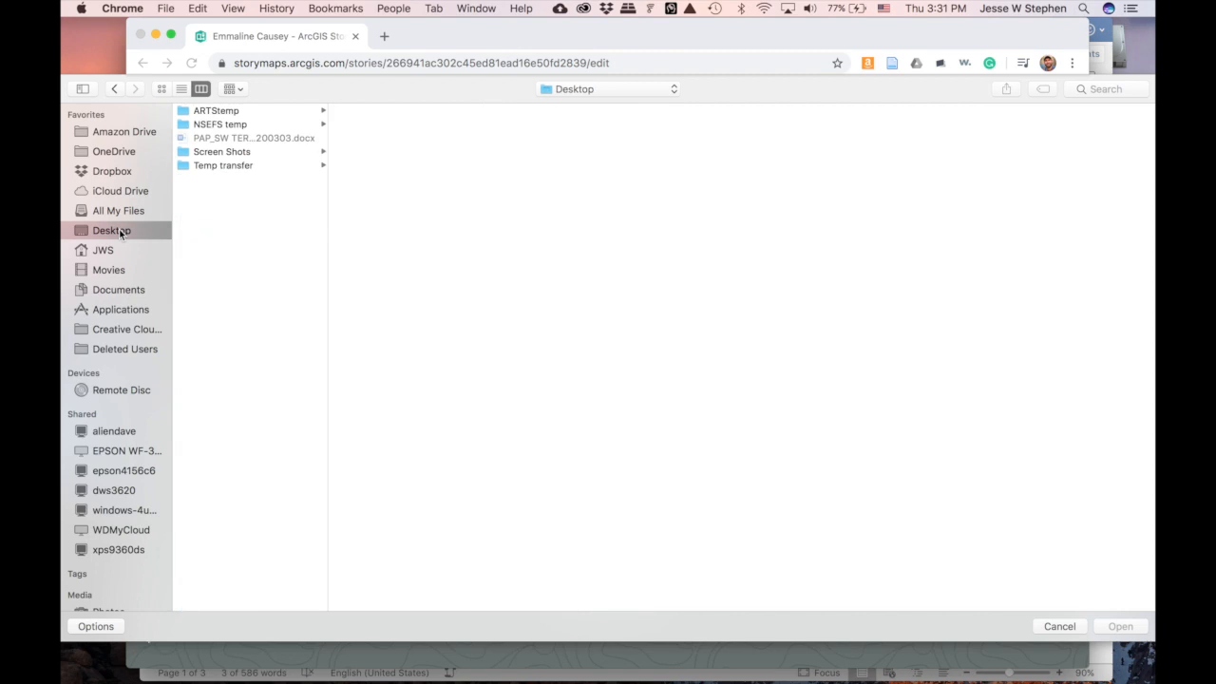
pyautogui.click(241, 128)
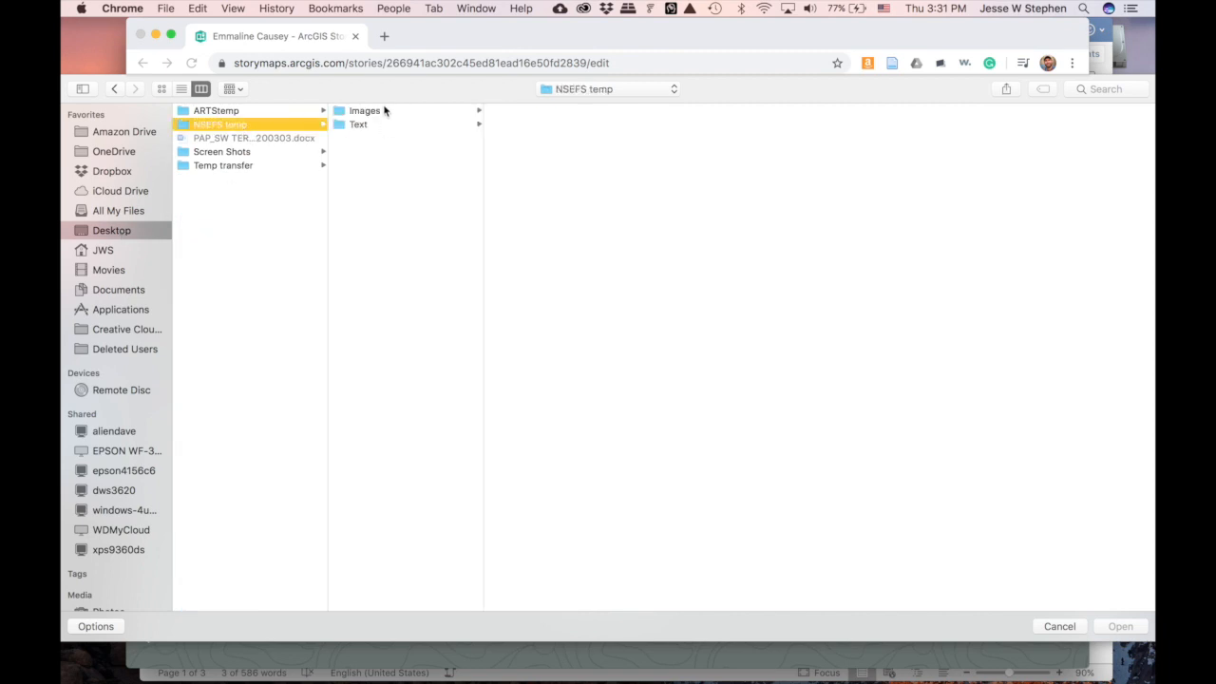
pyautogui.click(384, 112)
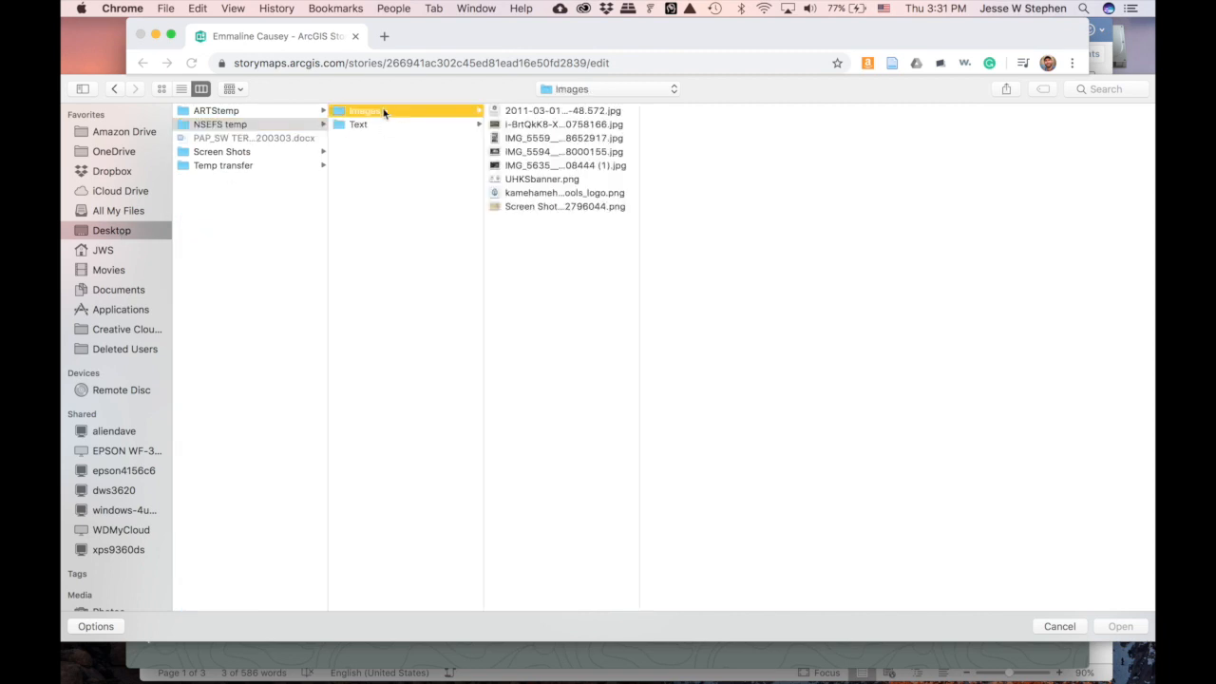
pyautogui.click(560, 166)
pyautogui.press('Up')
pyautogui.press('Up')
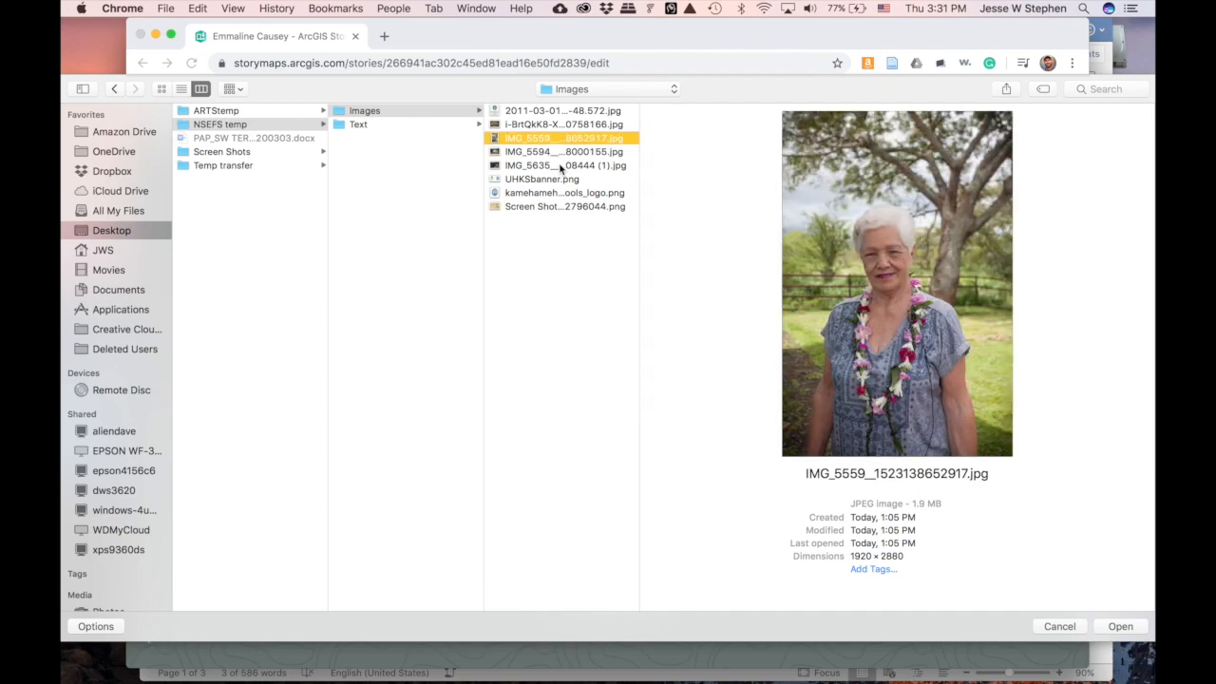
pyautogui.press('Down')
pyautogui.press('Down')
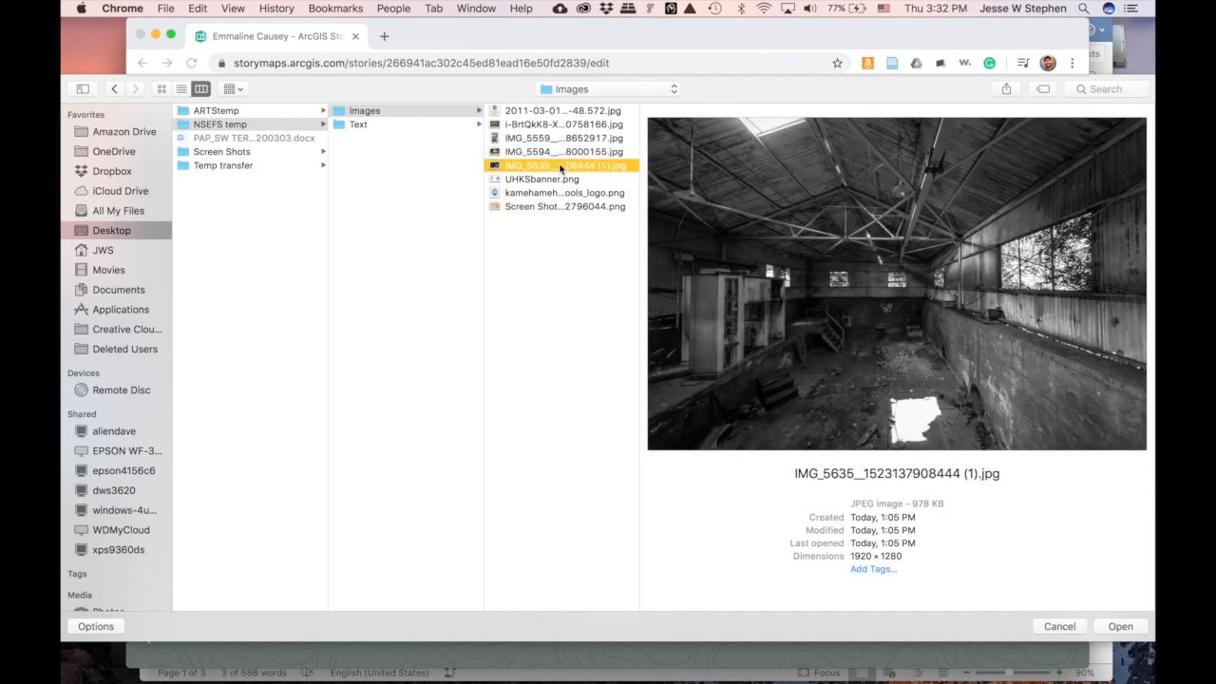
pyautogui.press('Up')
pyautogui.press('Up')
pyautogui.press('Up')
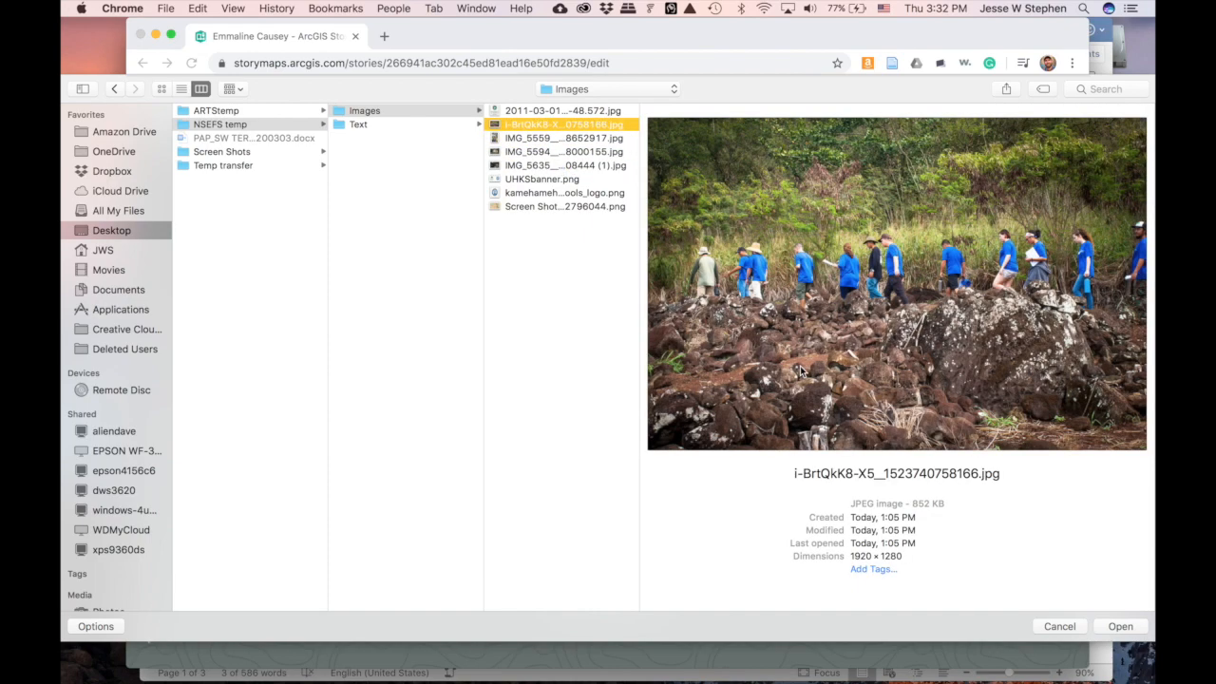
pyautogui.click(1134, 631)
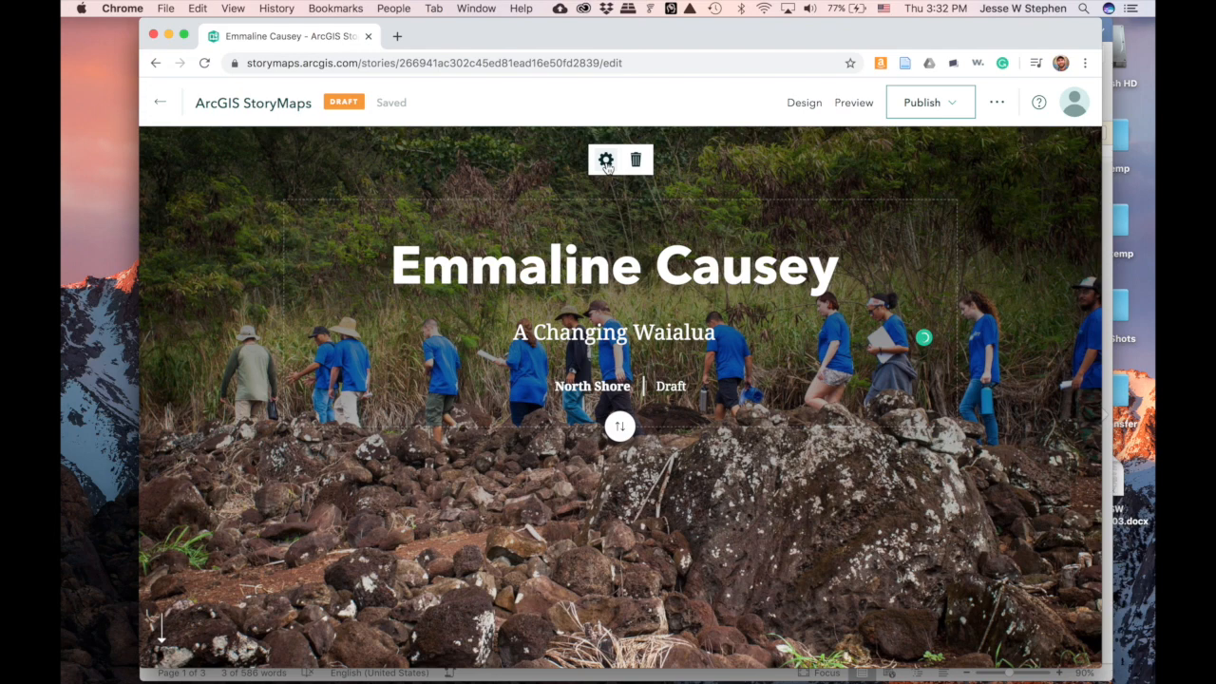
# - Enter the cover image alt text 'Background image of field school field trip', correcting the typo
pyautogui.click(606, 162)
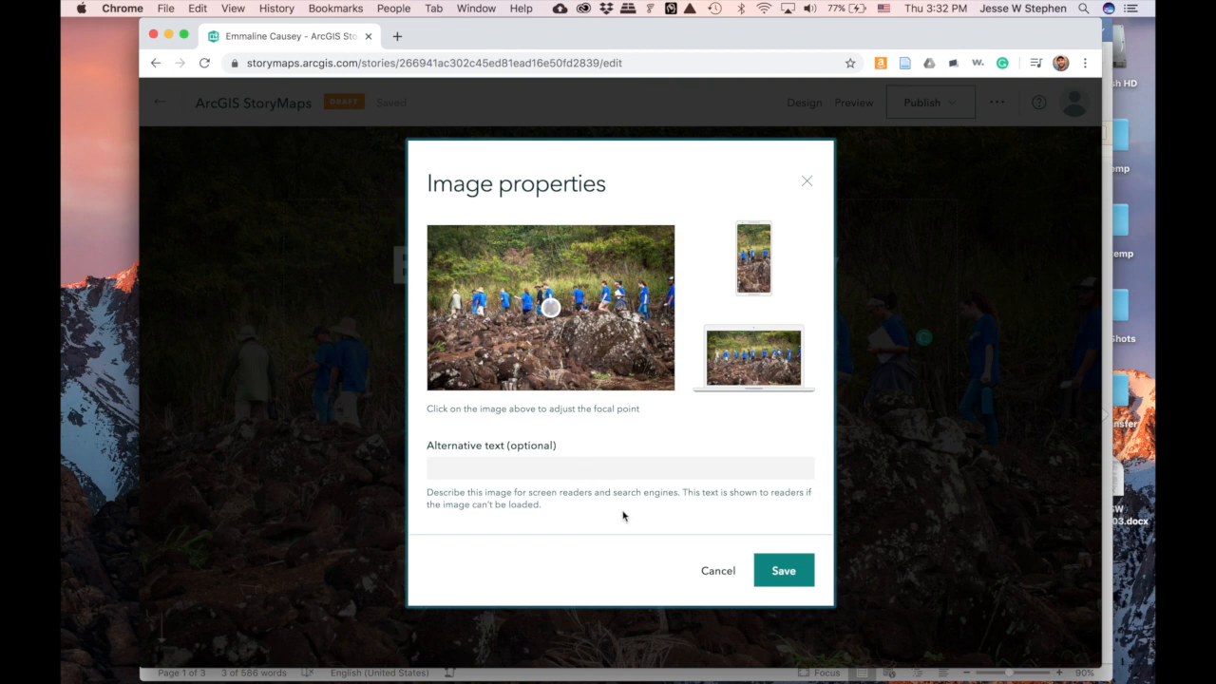
pyautogui.moveTo(623, 515); pyautogui.dragTo(605, 466)
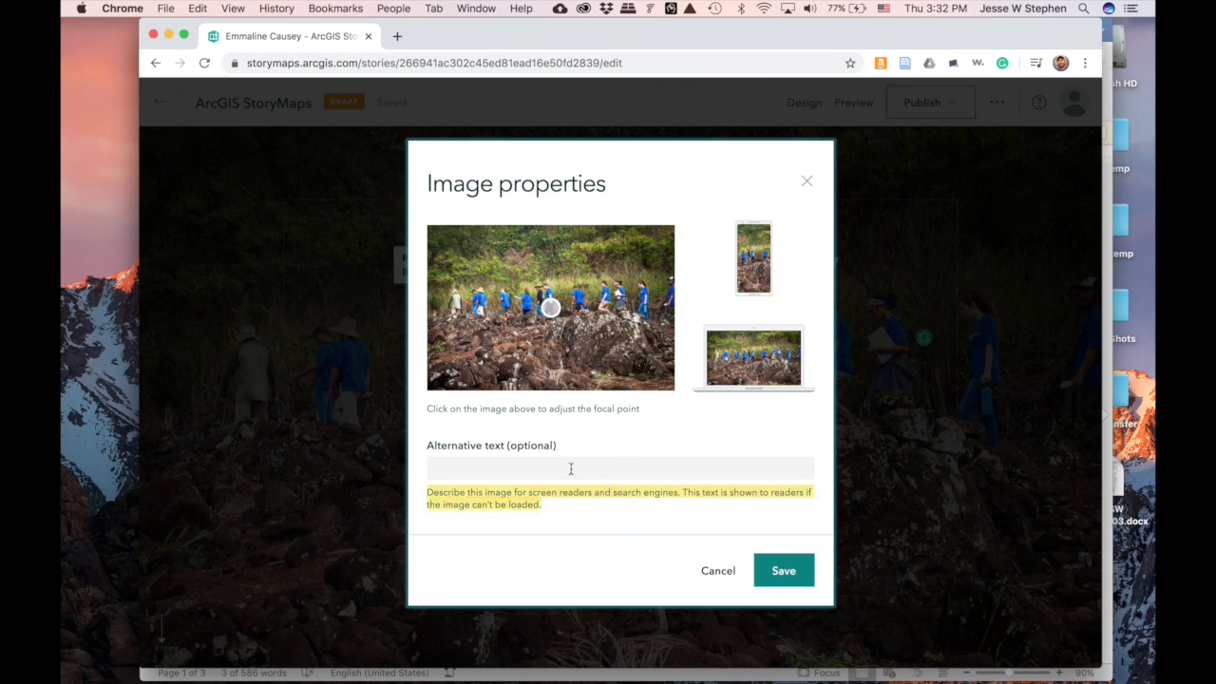
pyautogui.click(570, 469)
pyautogui.write('Back')
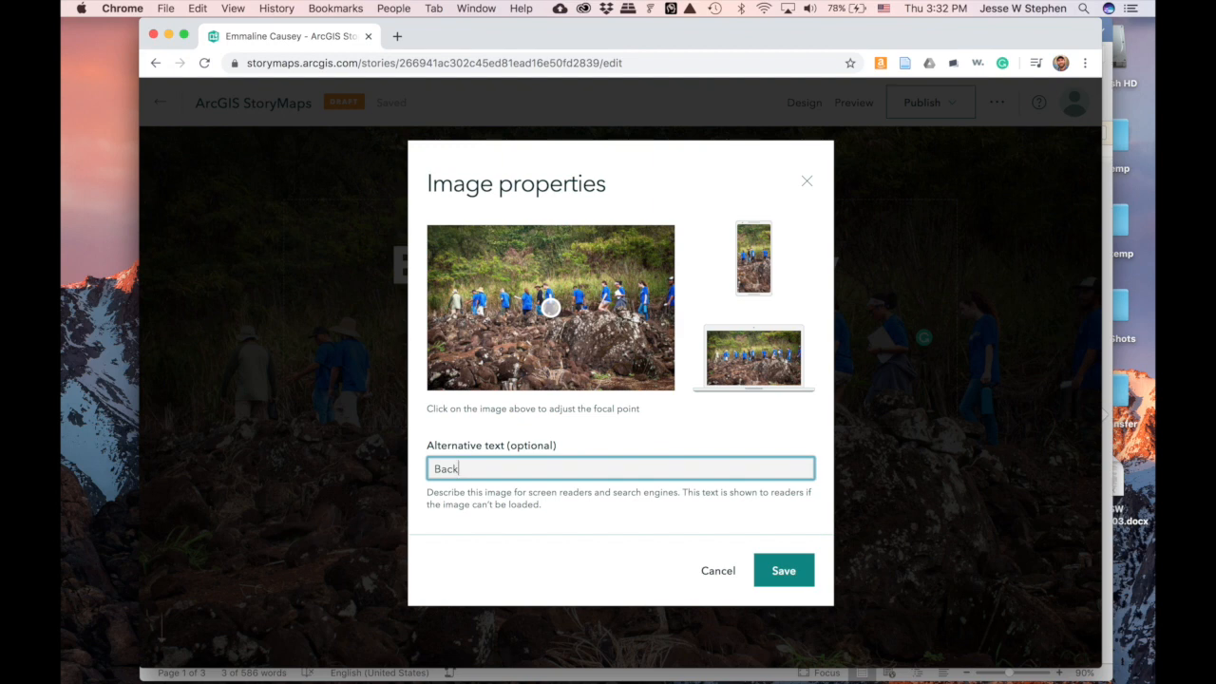
pyautogui.write('round image of field school frield t')
pyautogui.press('BackSpace')
pyautogui.press('BackSpace')
pyautogui.press('BackSpace')
pyautogui.press('BackSpace')
pyautogui.press('BackSpace')
pyautogui.press('BackSpace')
pyautogui.write('ield')
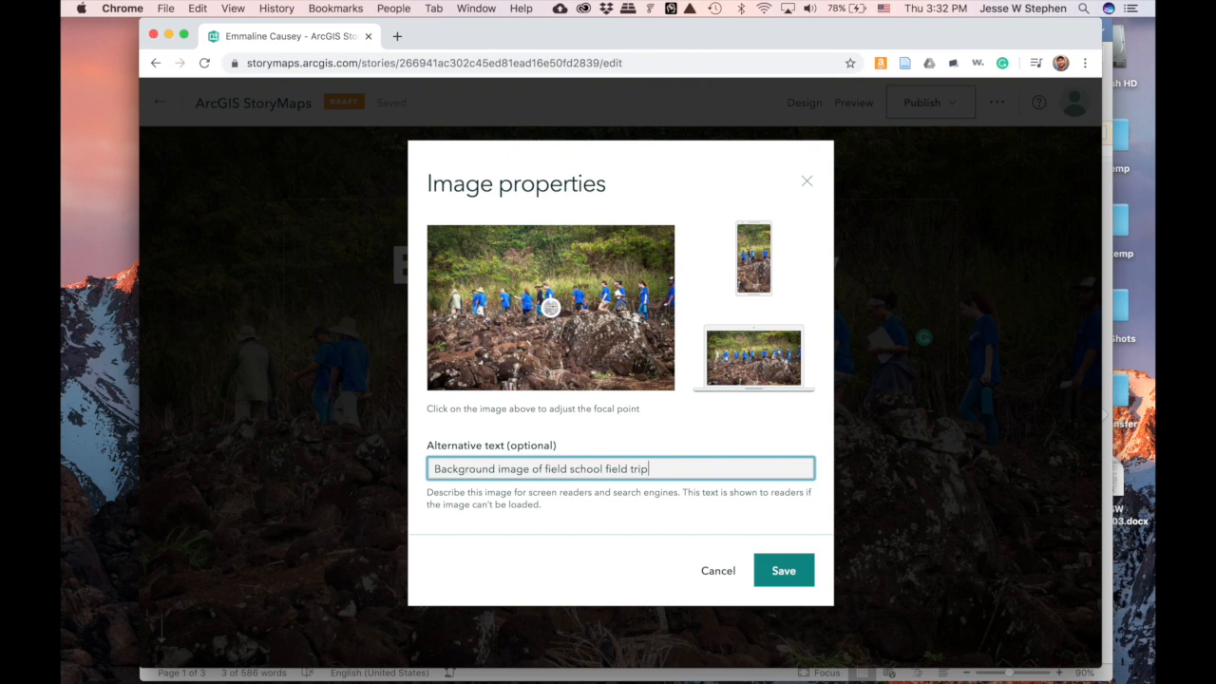
pyautogui.press('Tab')
# - Set the cover photo's focal point on the hikers and save the image properties
pyautogui.click(552, 298)
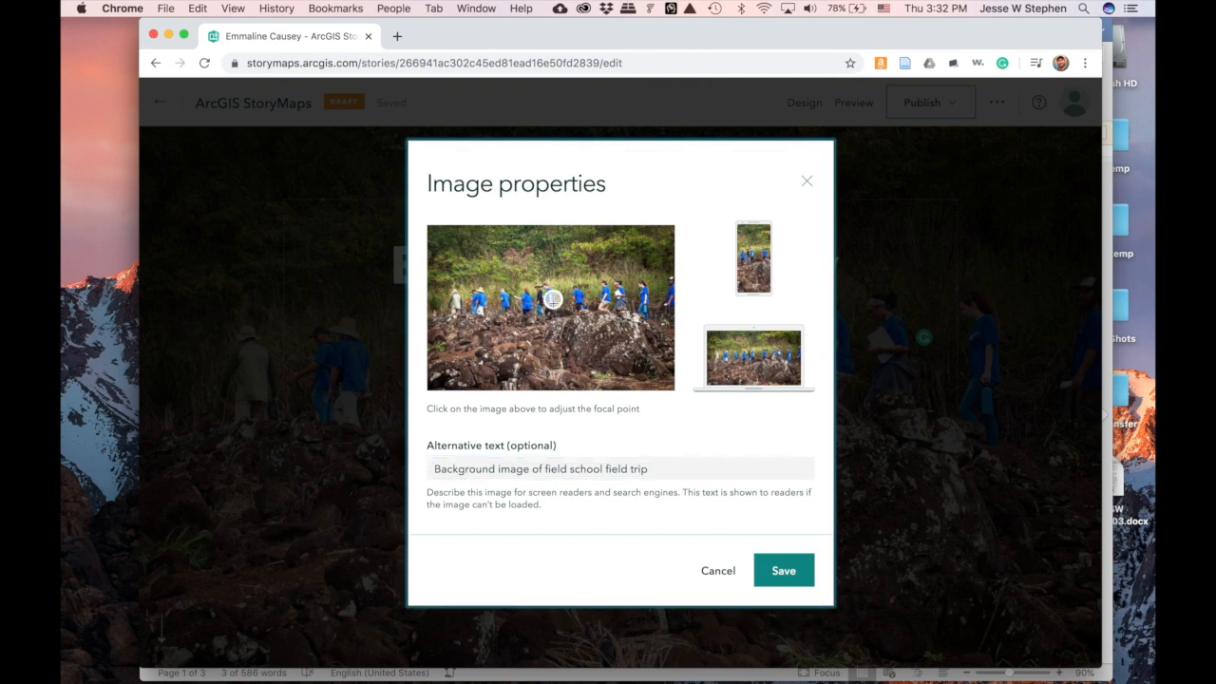
pyautogui.click(552, 304)
pyautogui.click(785, 571)
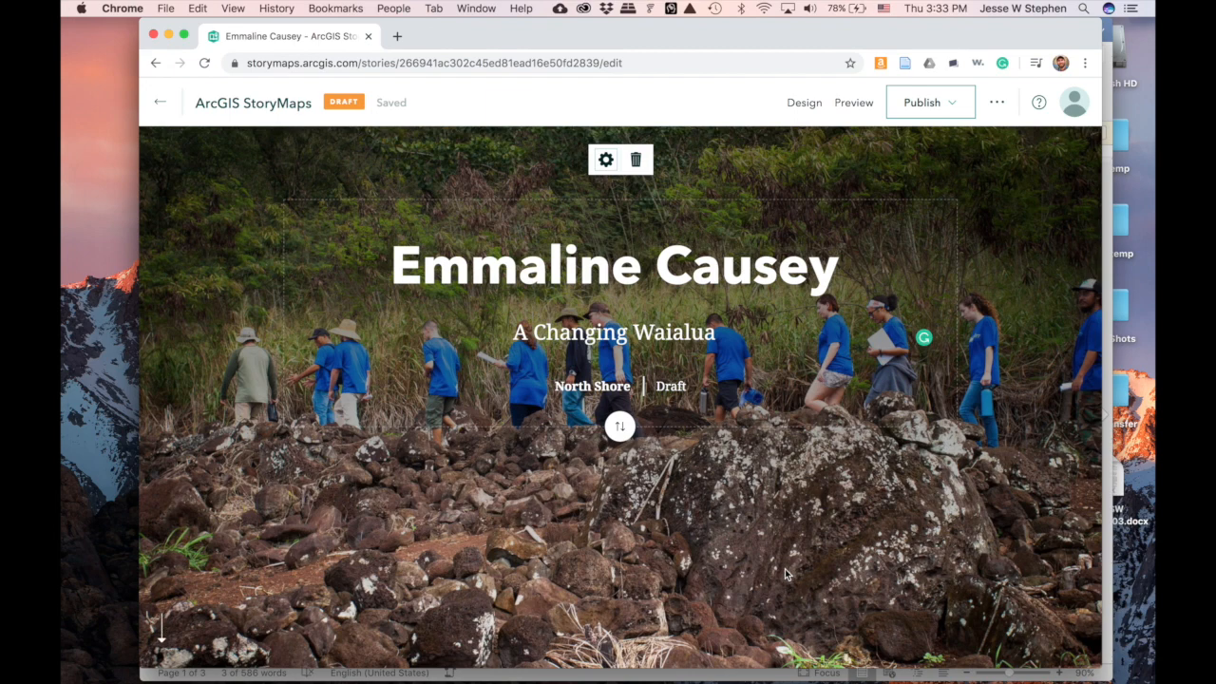
# - Try the title panel at the top and bottom of the cover, leaving it low on the photo
pyautogui.click(619, 427)
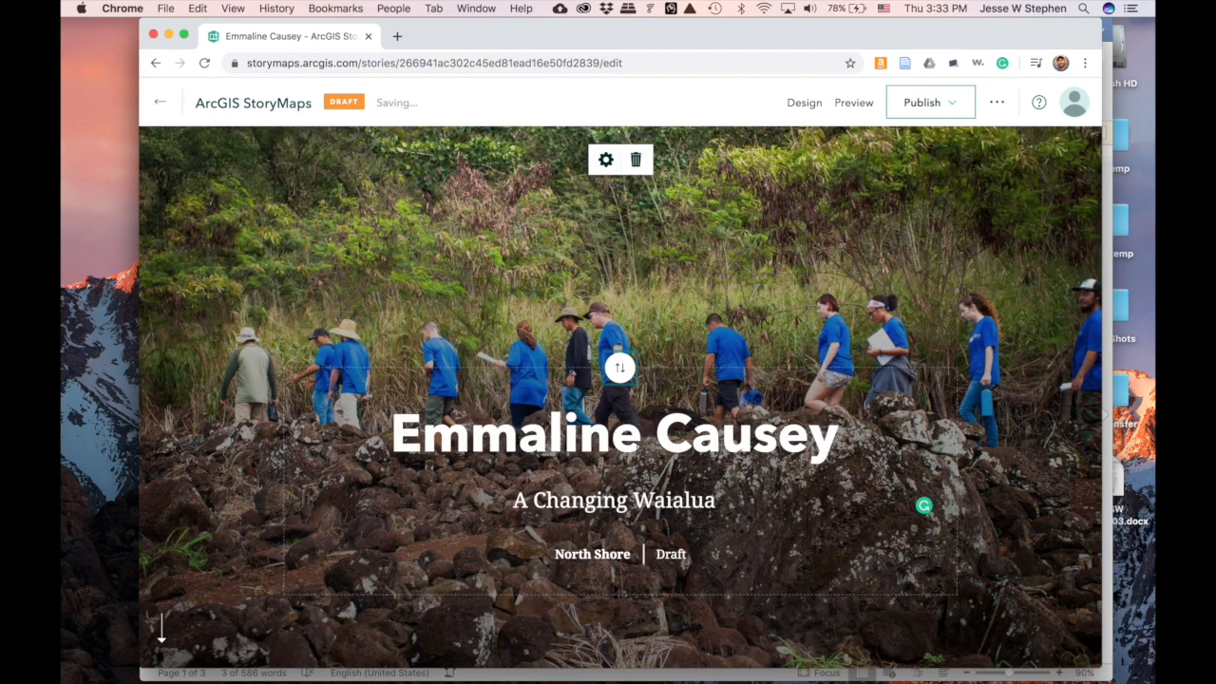
pyautogui.scroll(-2, 646, 617)
pyautogui.scroll(2, 646, 616)
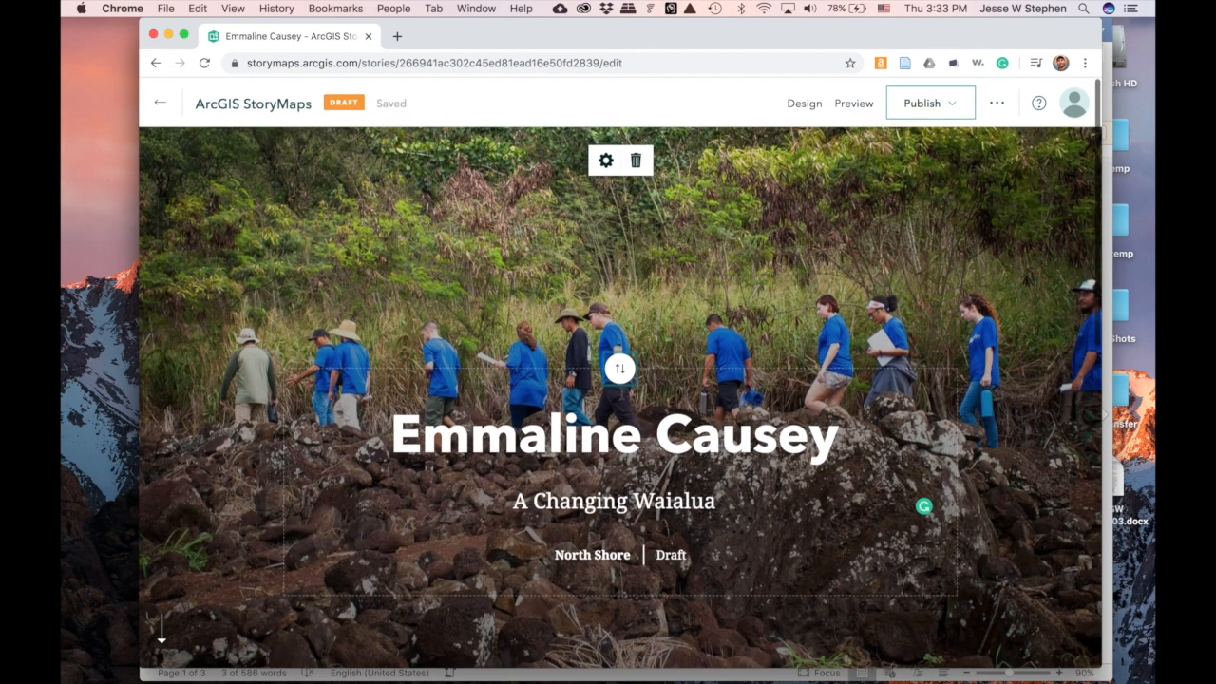
pyautogui.click(620, 368)
pyautogui.scroll(-2, 654, 443)
pyautogui.scroll(2, 654, 443)
pyautogui.click(620, 412)
pyautogui.scroll(-5, 730, 475)
pyautogui.scroll(-2, 730, 472)
pyautogui.scroll(1, 729, 474)
pyautogui.scroll(-1, 729, 474)
pyautogui.scroll(1, 730, 474)
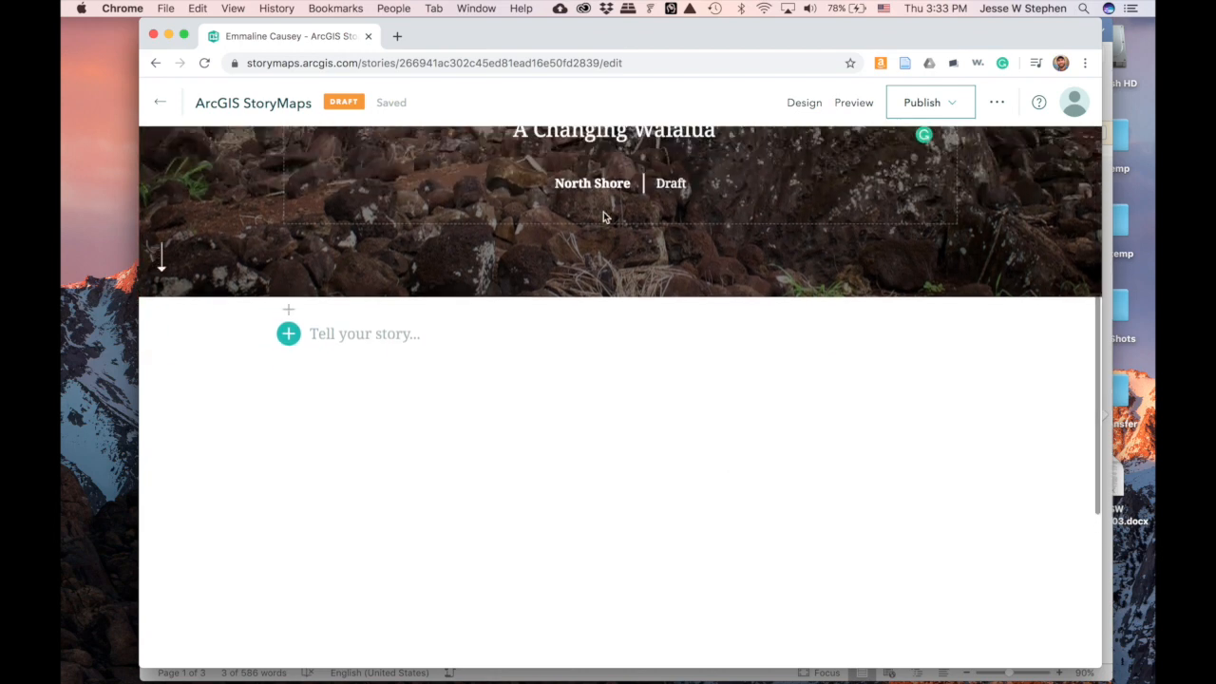
# - Select the North Shore subtitle text and the words Draft and Shore on the cover
pyautogui.moveTo(631, 184); pyautogui.dragTo(553, 183)
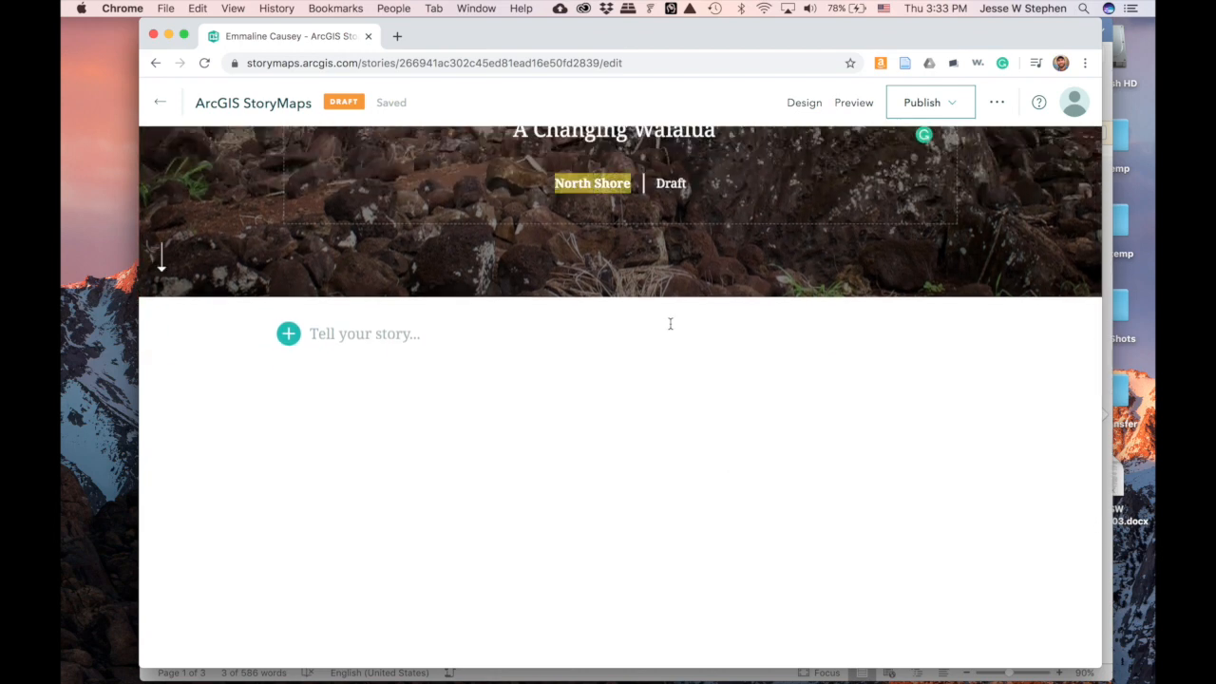
pyautogui.doubleClick(670, 183)
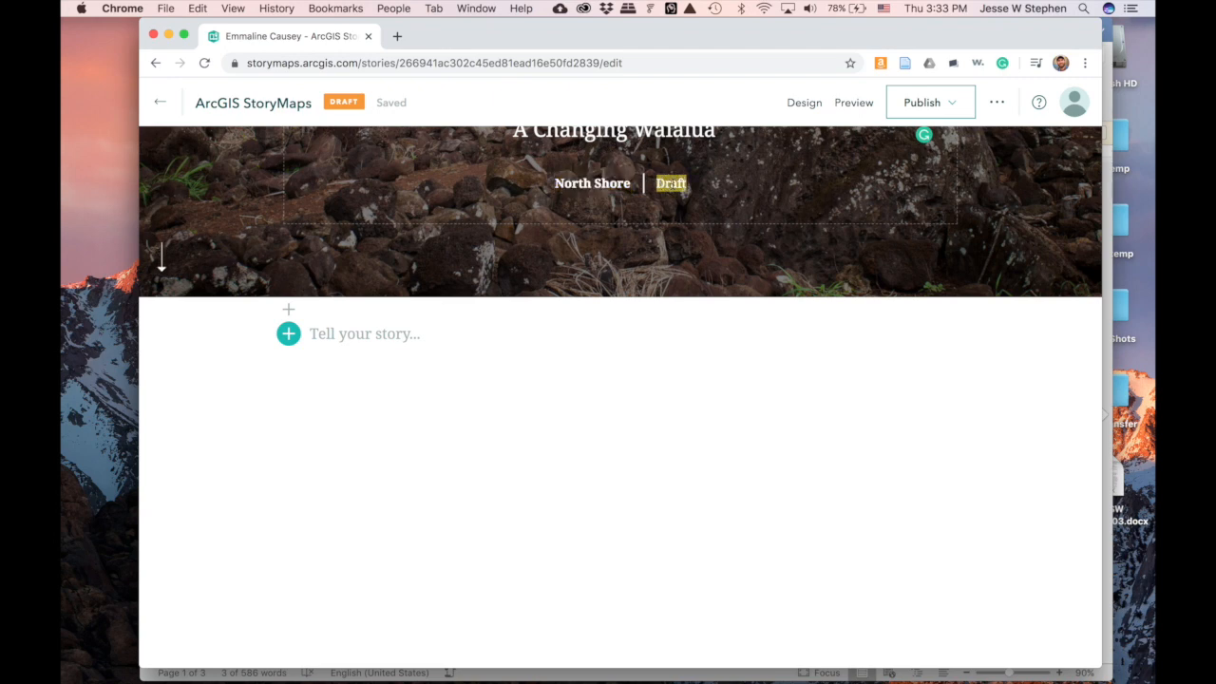
pyautogui.doubleClick(601, 182)
pyautogui.scroll(4, 672, 242)
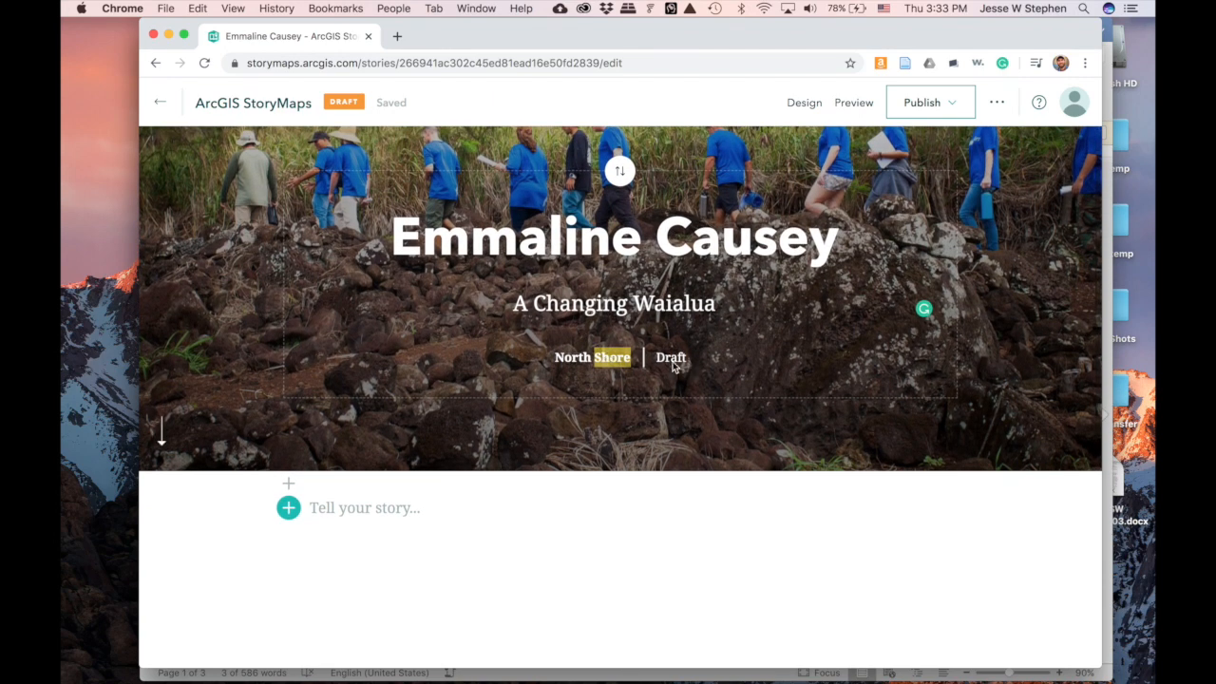
pyautogui.scroll(-5, 692, 490)
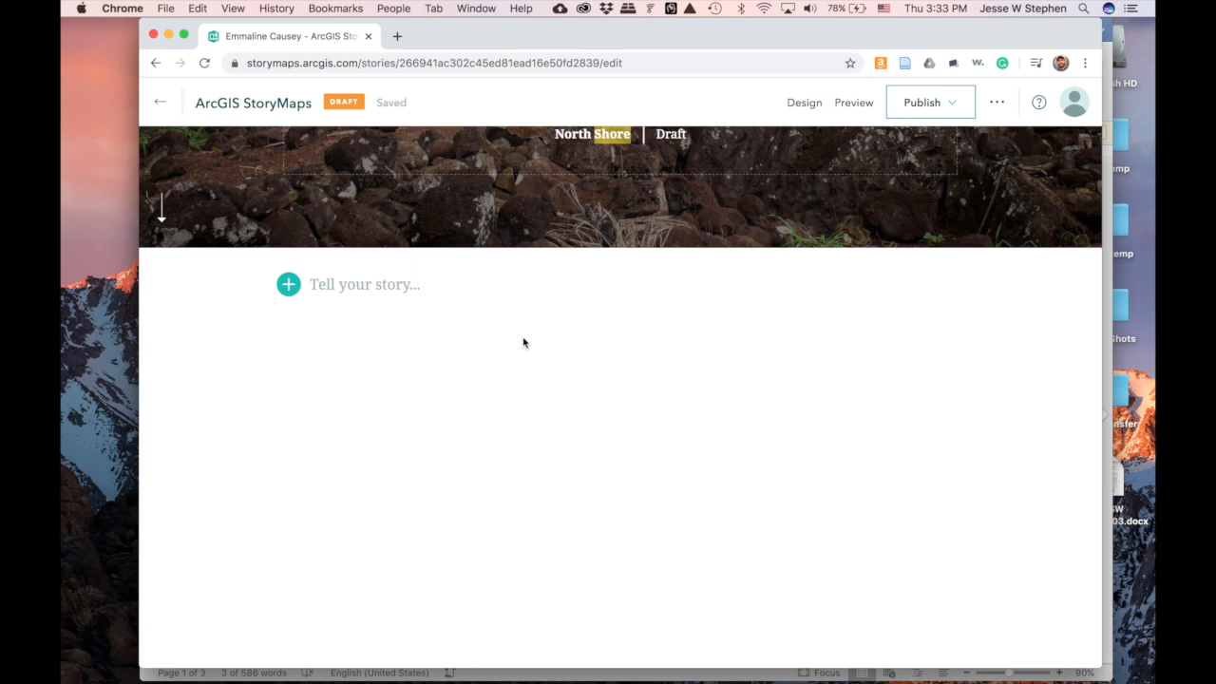
pyautogui.scroll(-2, 529, 361)
pyautogui.scroll(1, 529, 361)
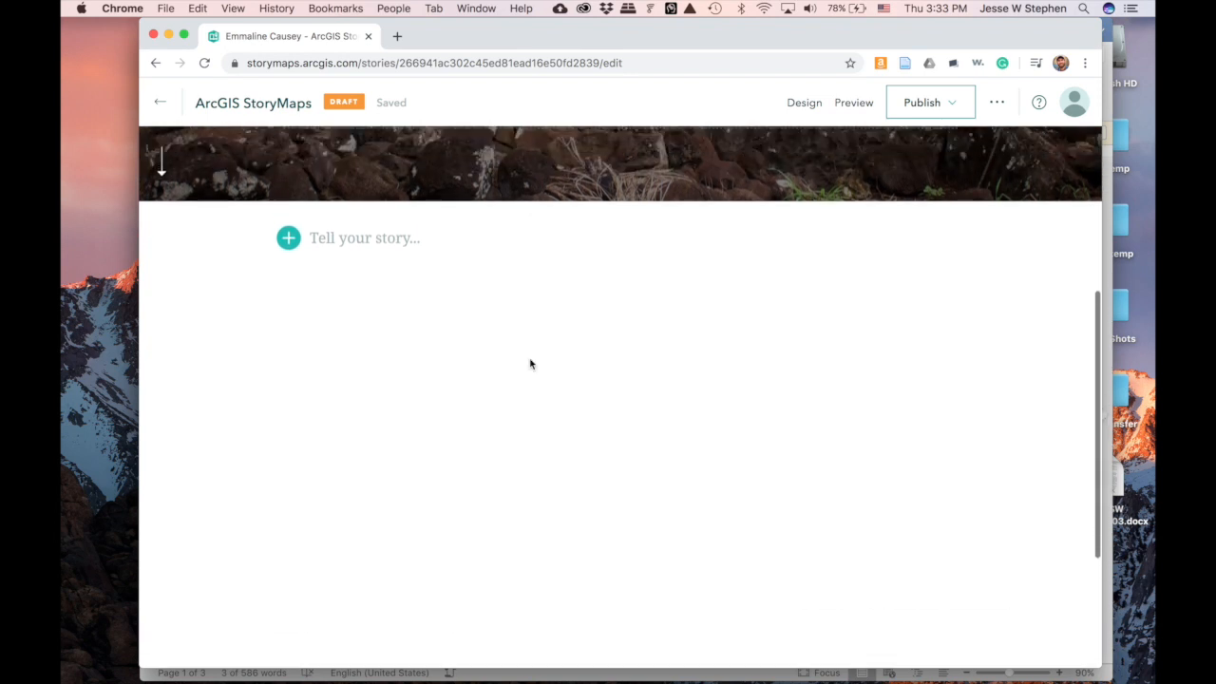
# - Browse the block list beside 'Tell your story...' and insert a Heading block
pyautogui.click(290, 240)
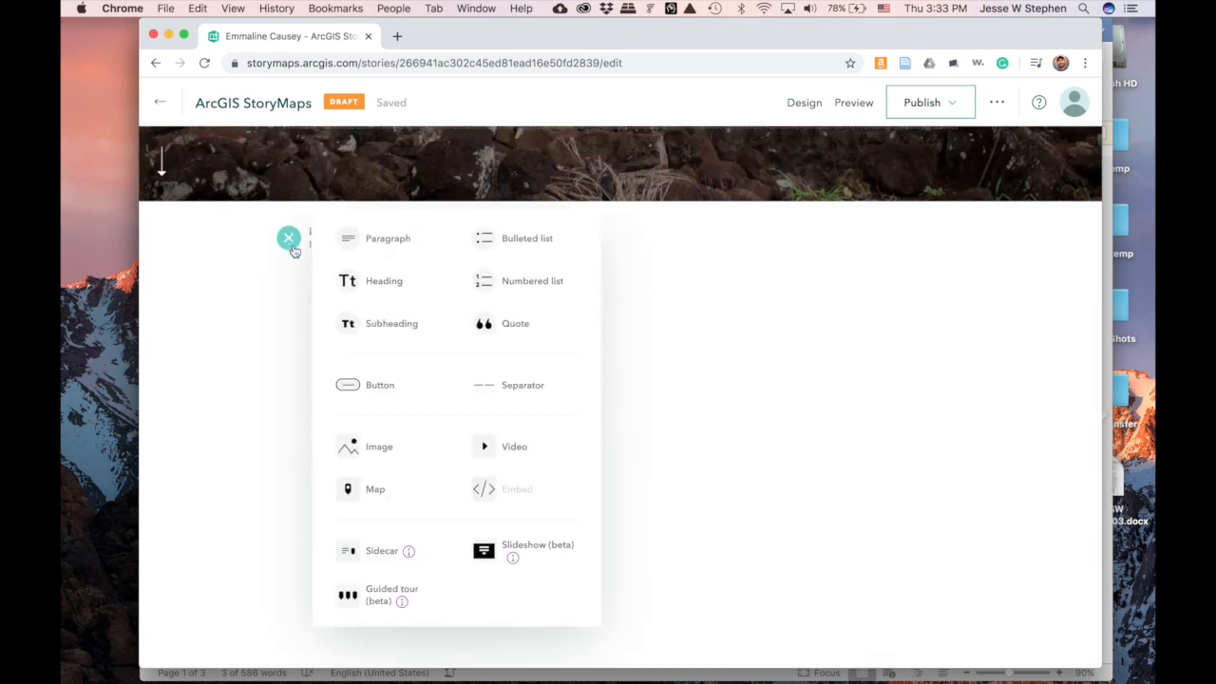
pyautogui.scroll(1, 295, 250)
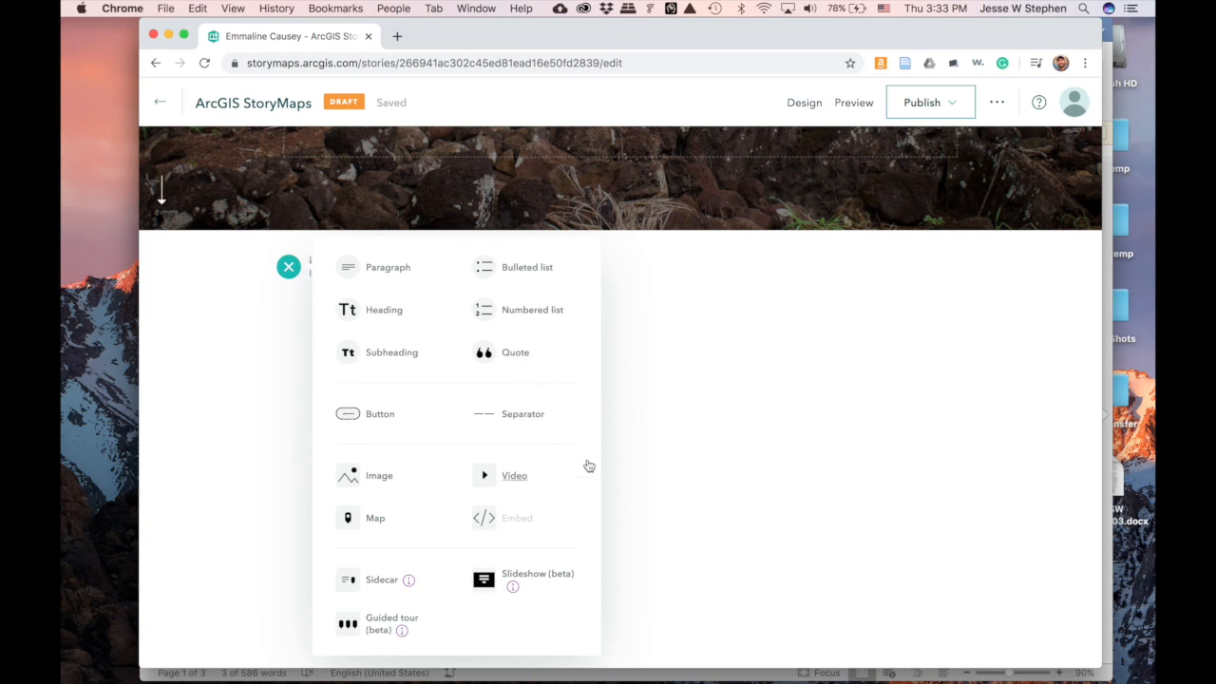
pyautogui.scroll(-2, 587, 461)
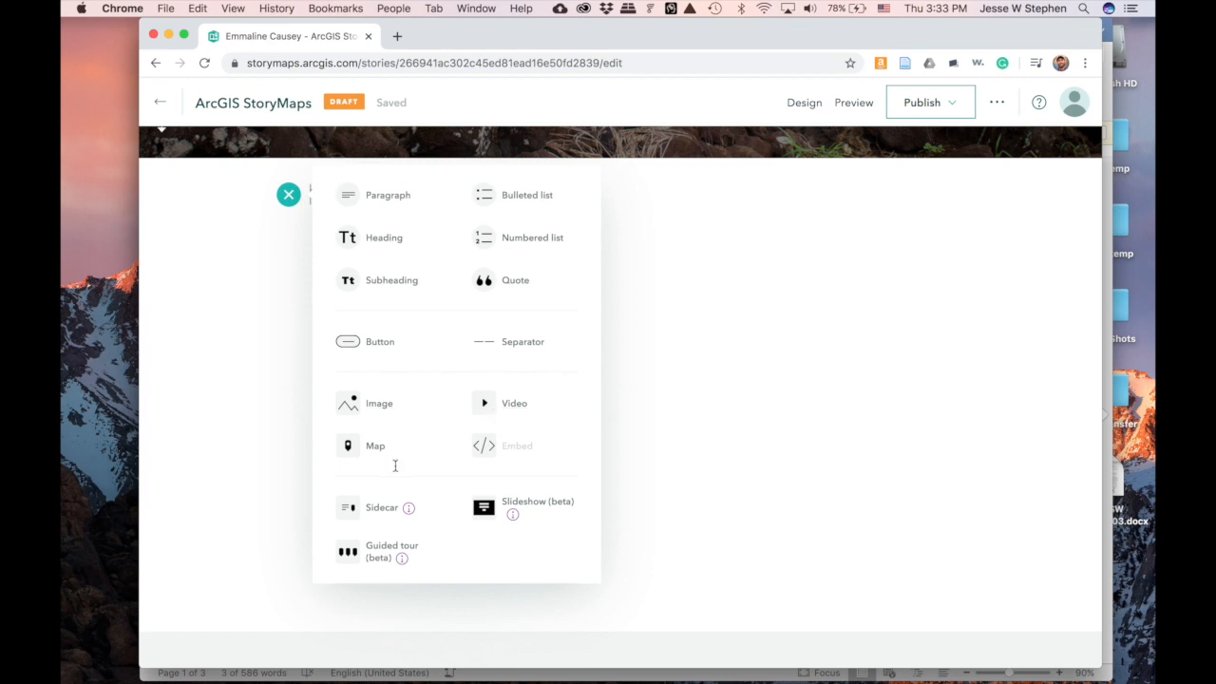
pyautogui.scroll(-2, 617, 499)
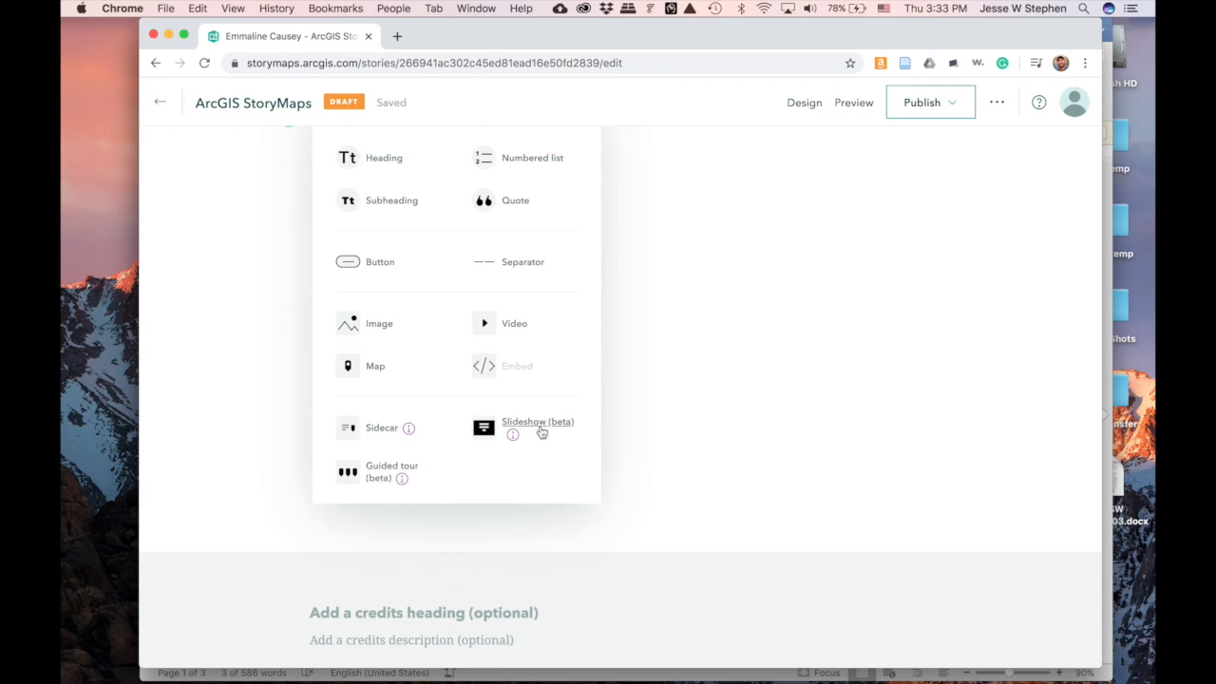
pyautogui.scroll(3, 649, 471)
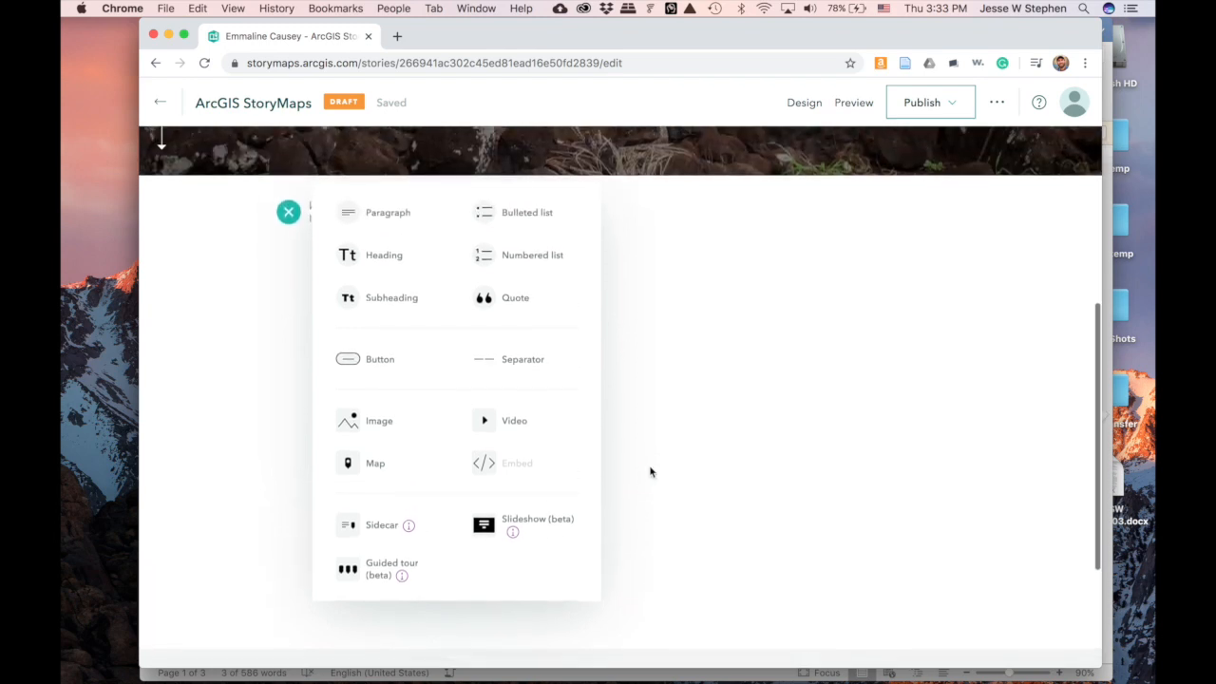
pyautogui.scroll(1, 650, 472)
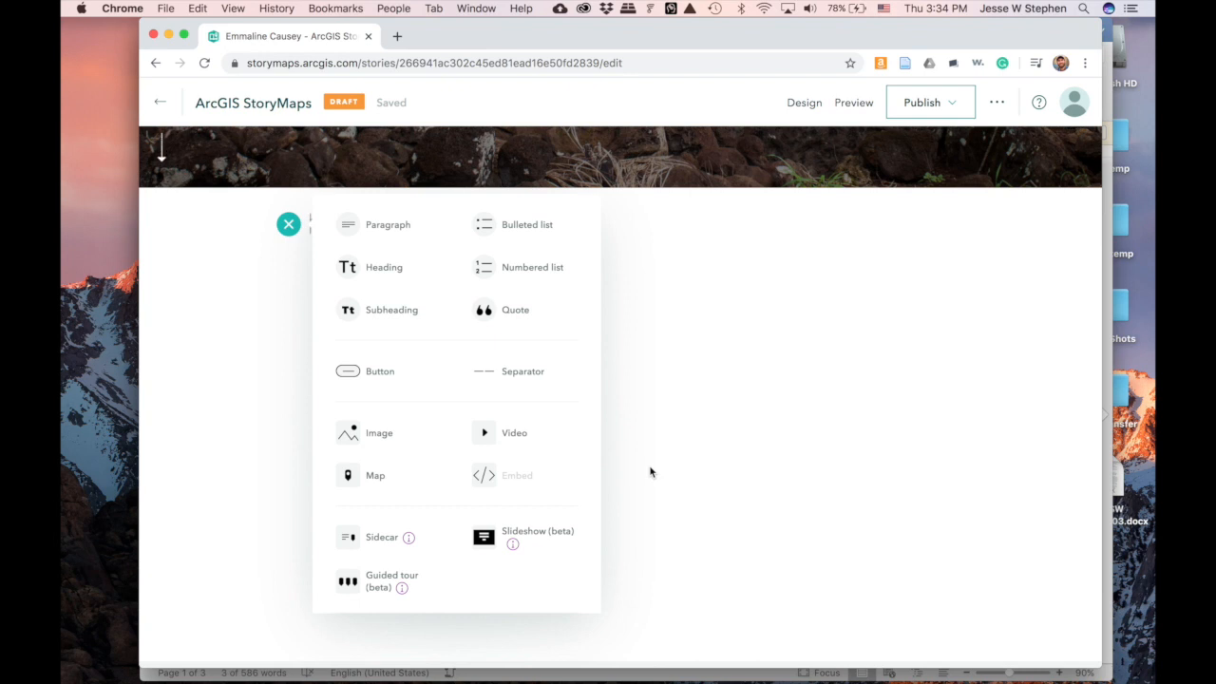
pyautogui.click(384, 268)
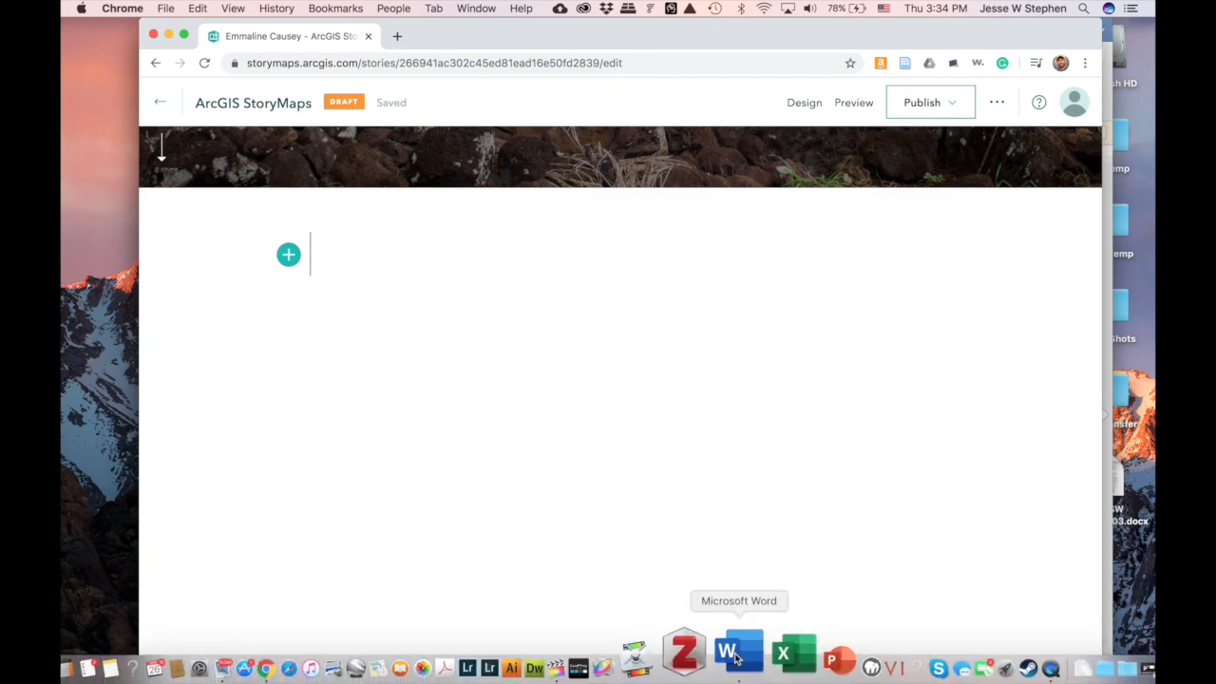
# - Show the Word document's University of Hawaiʻi heading, then arrange Word and the StoryMaps browser side by side
pyautogui.click(733, 653)
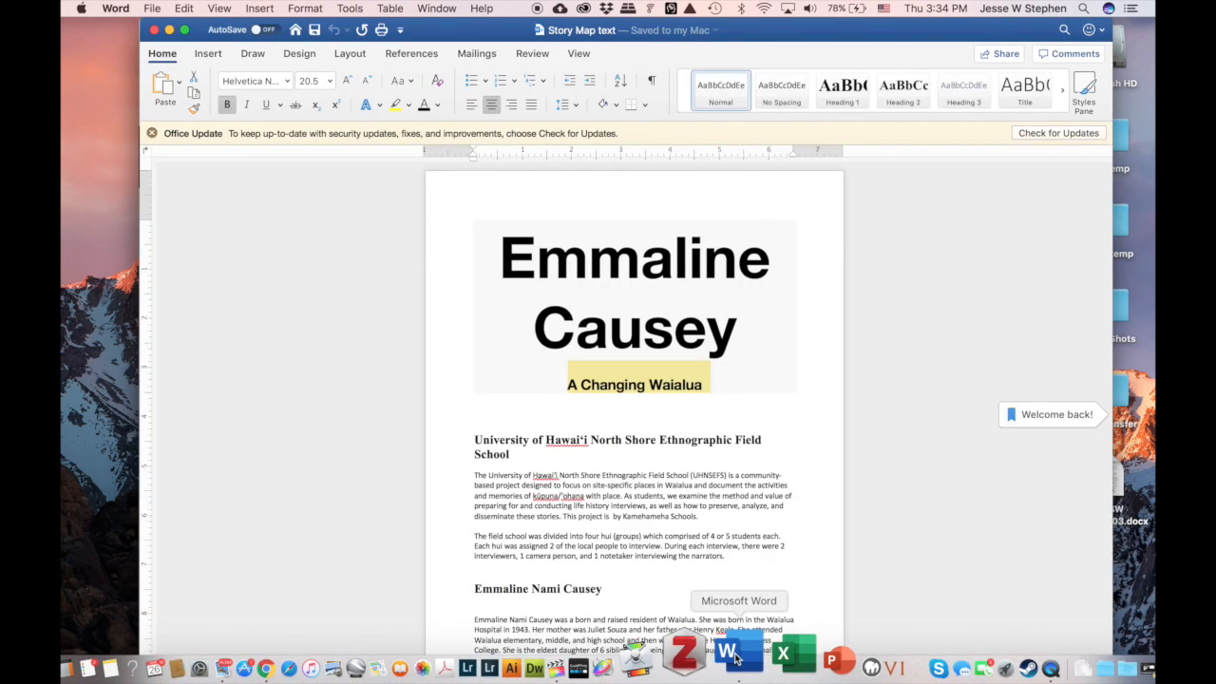
pyautogui.tripleClick(651, 445)
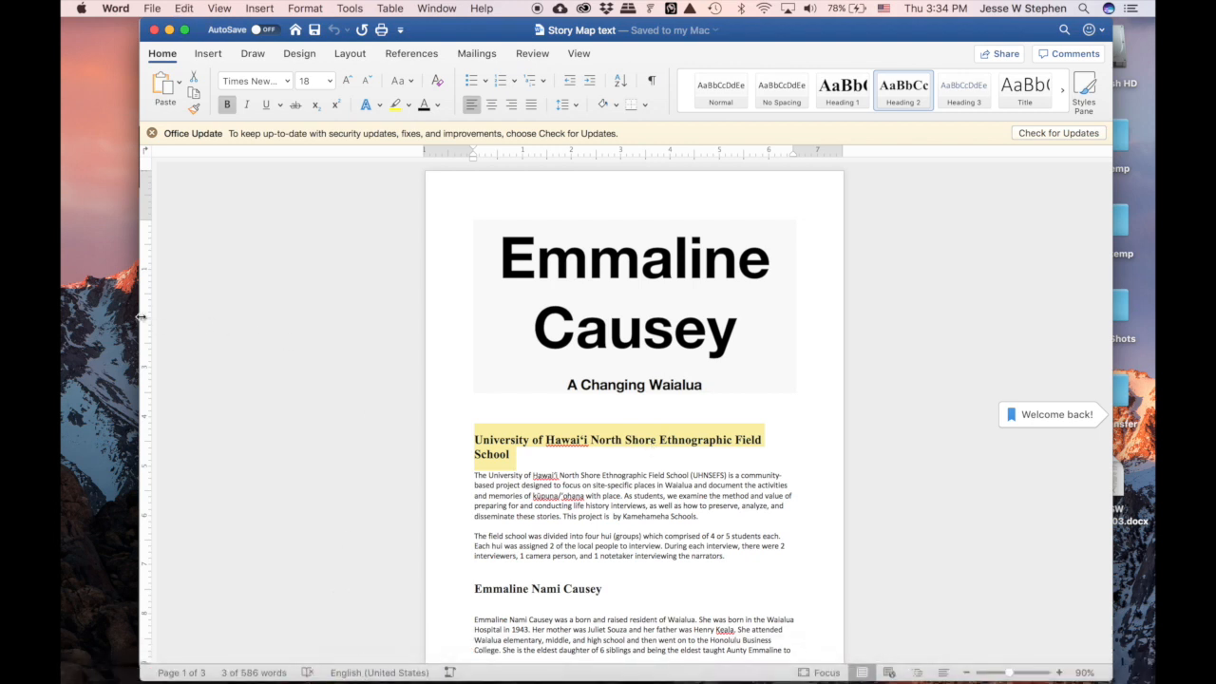
pyautogui.moveTo(138, 312); pyautogui.dragTo(271, 295)
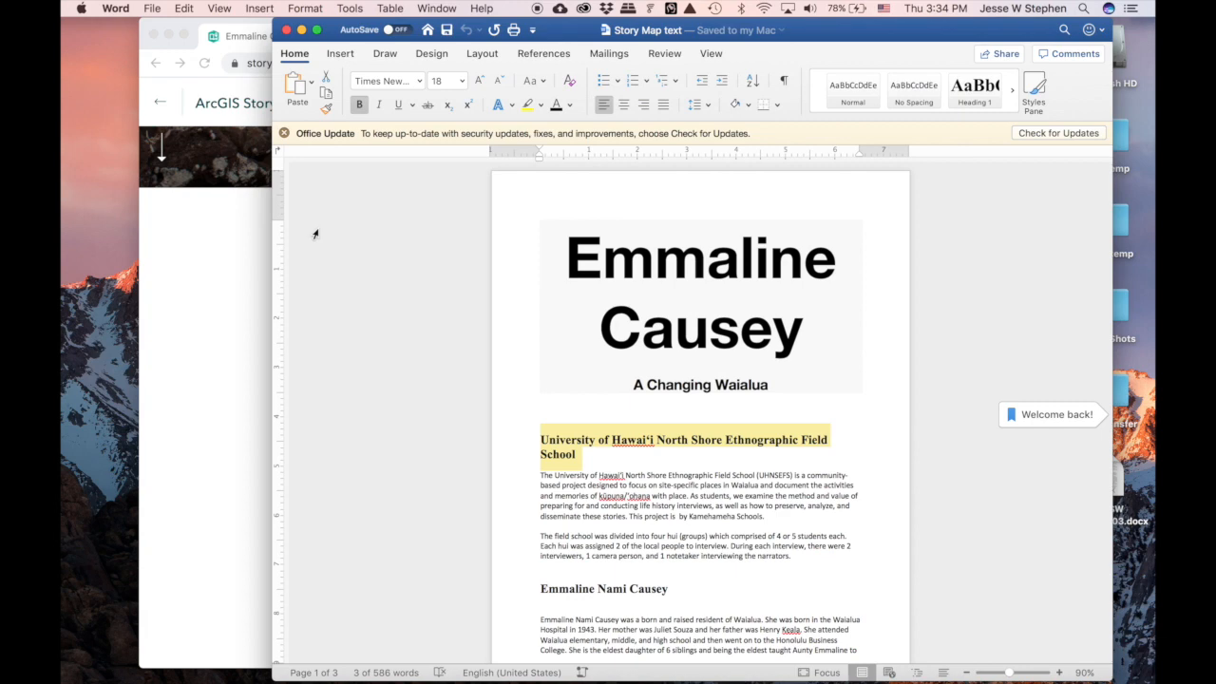
pyautogui.moveTo(827, 33); pyautogui.dragTo(860, 33)
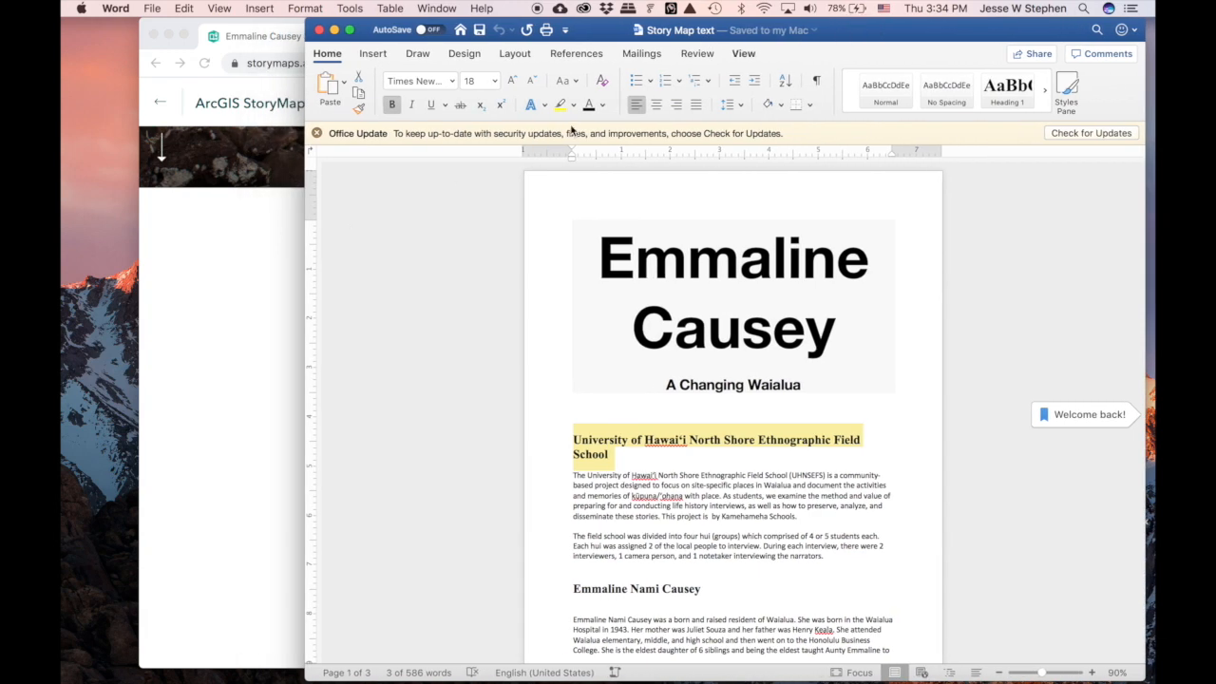
pyautogui.click(235, 255)
pyautogui.moveTo(477, 27); pyautogui.dragTo(399, 26)
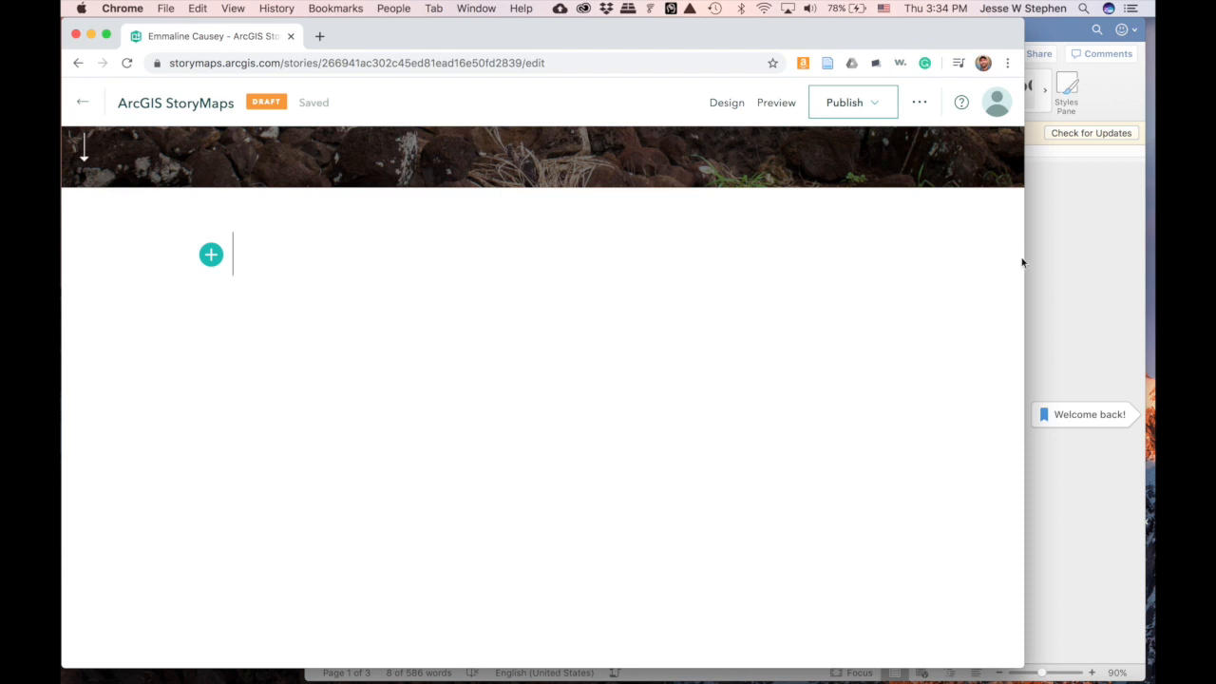
# - Narrow the StoryMaps browser window so the Word document stays visible beside it
pyautogui.moveTo(1022, 258); pyautogui.dragTo(923, 233)
pyautogui.scroll(-5, 633, 326)
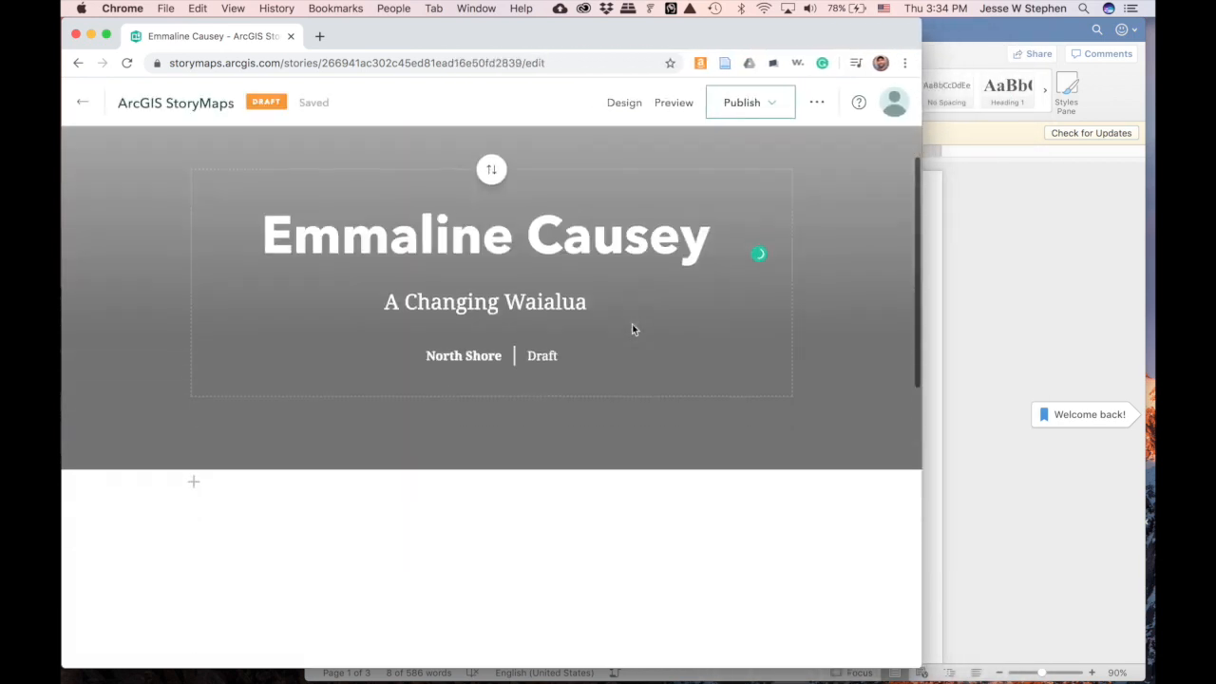
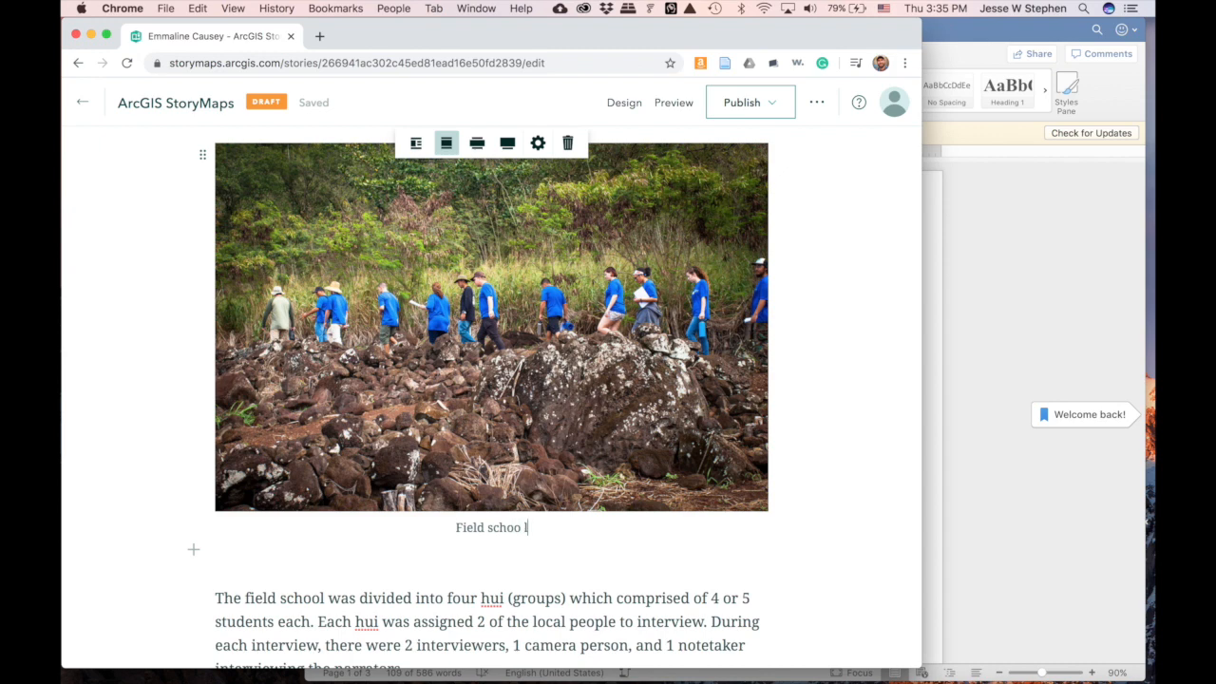
# - Complete the photo caption as 'Field school visit to the North Shore.'
pyautogui.write('it to the North Shore.')
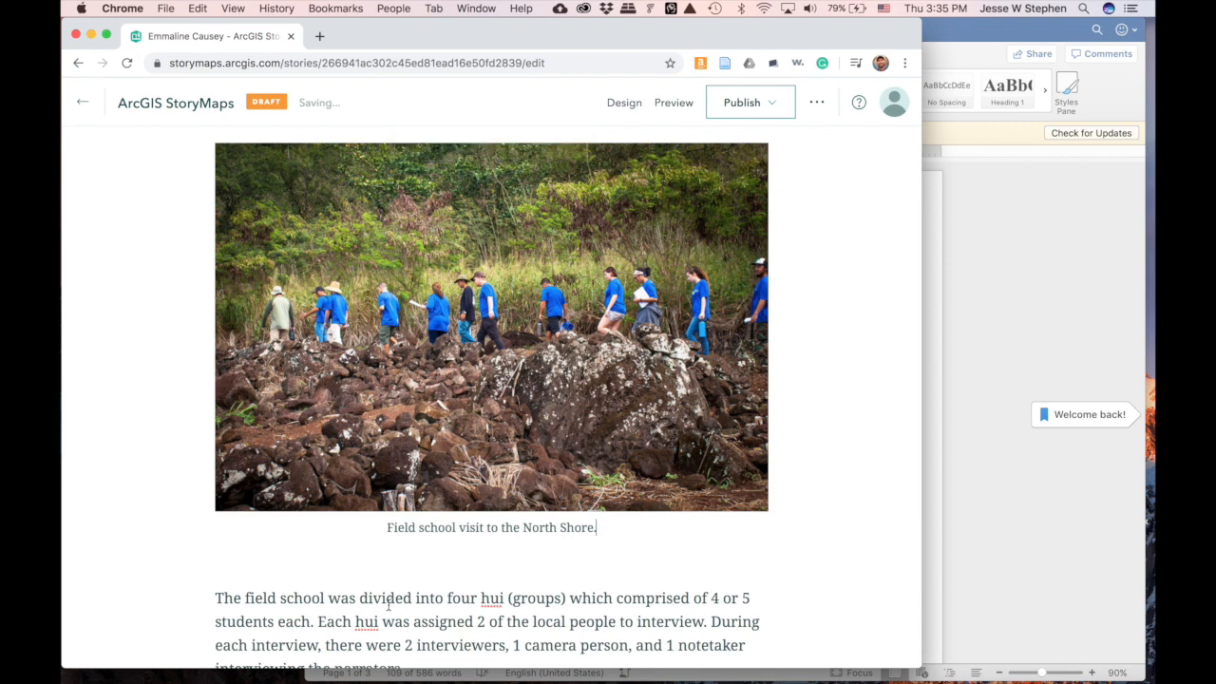
pyautogui.scroll(-8, 760, 561)
pyautogui.click(532, 433)
pyautogui.click(193, 346)
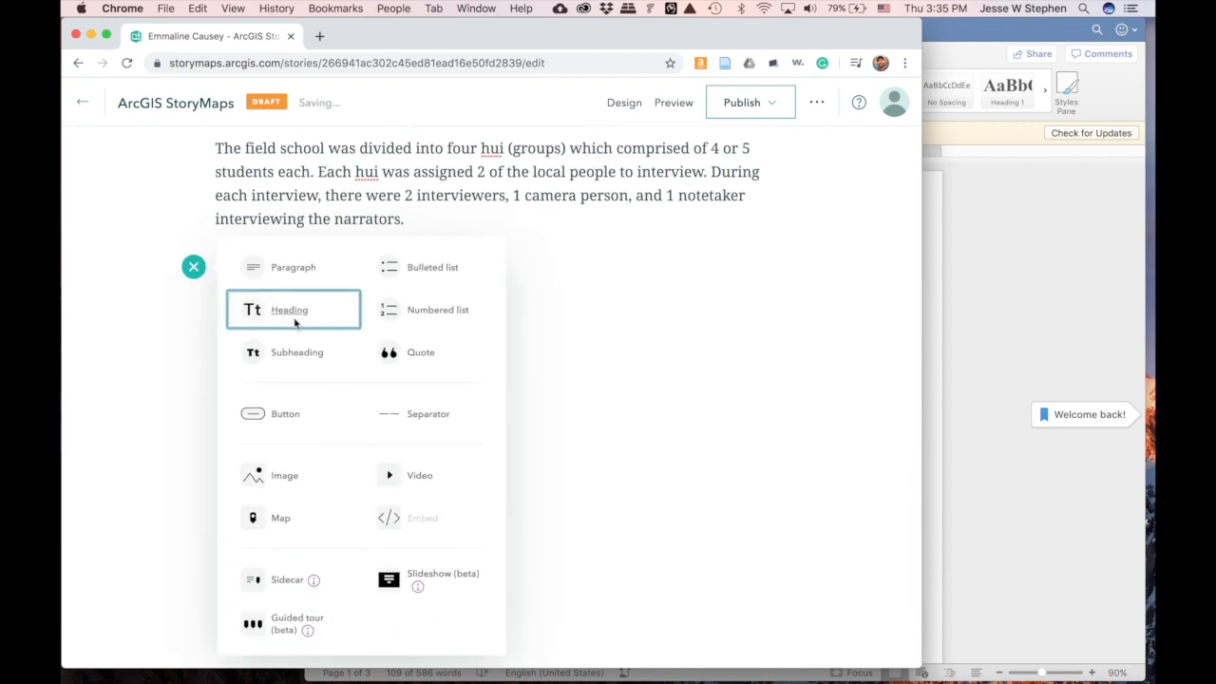
pyautogui.click(576, 348)
pyautogui.click(1057, 530)
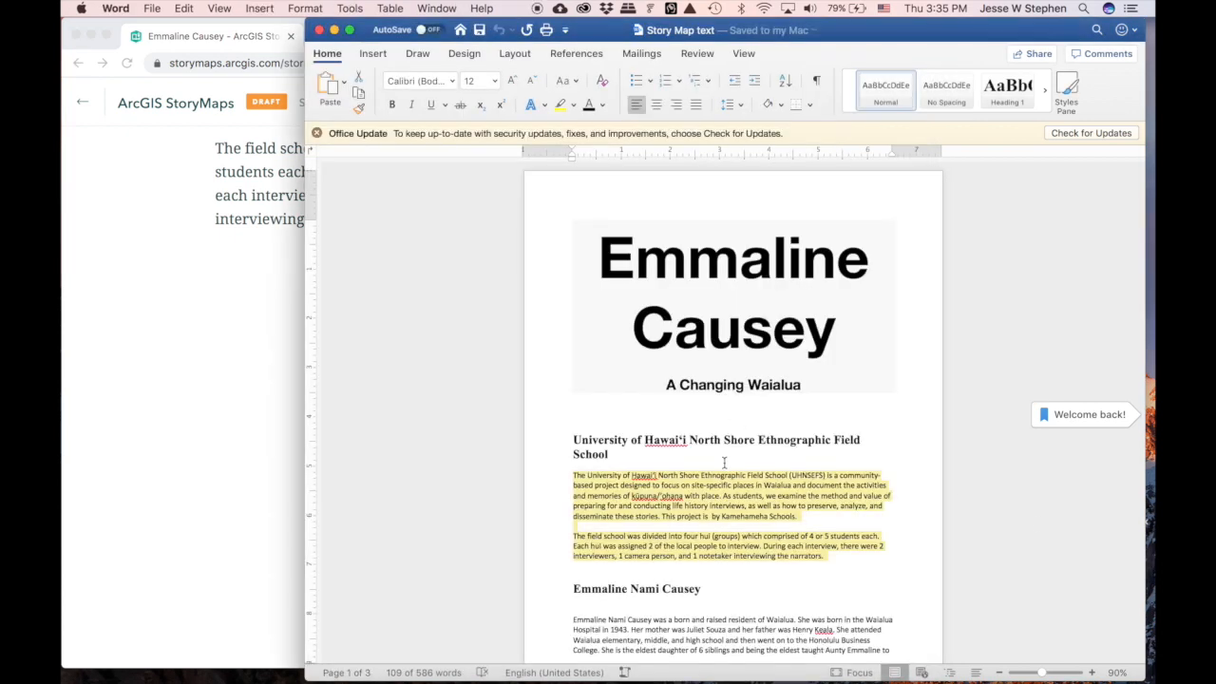
pyautogui.scroll(-3, 726, 498)
pyautogui.tripleClick(681, 497)
pyautogui.press('super+c')
pyautogui.click(231, 298)
pyautogui.press('super+v')
# - Copy Emmaline's biography paragraphs from Word and paste them on a new line below the heading
pyautogui.click(1084, 468)
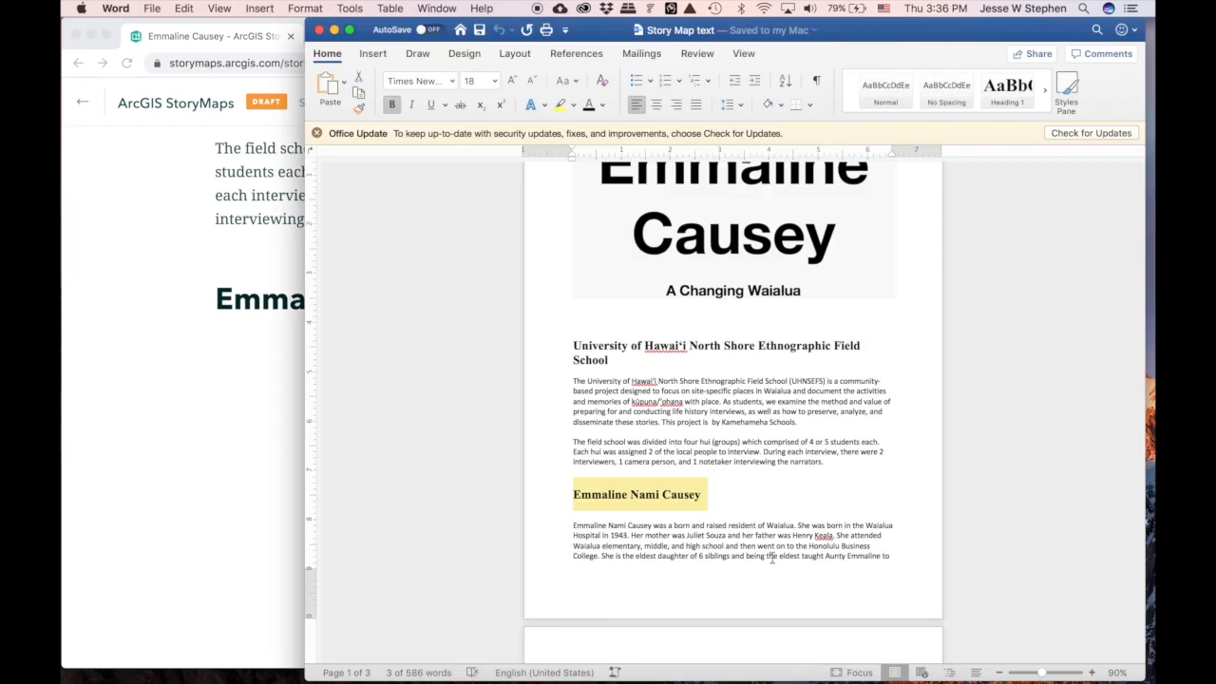
pyautogui.click(699, 549)
pyautogui.scroll(-5, 684, 570)
pyautogui.moveTo(665, 604); pyautogui.dragTo(551, 378)
pyautogui.press('super+c')
pyautogui.click(248, 368)
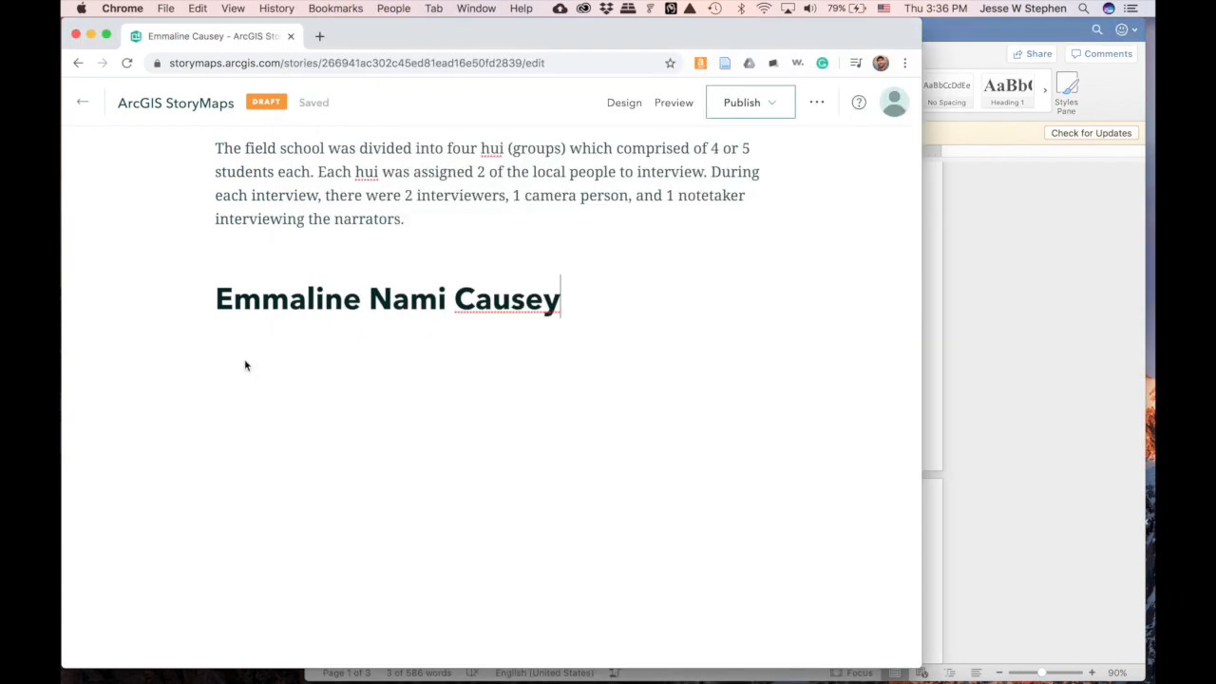
pyautogui.press('Return')
pyautogui.press('super+v')
# - Scroll through the pasted biography in the story, then return to the Word document
pyautogui.scroll(-5, 502, 354)
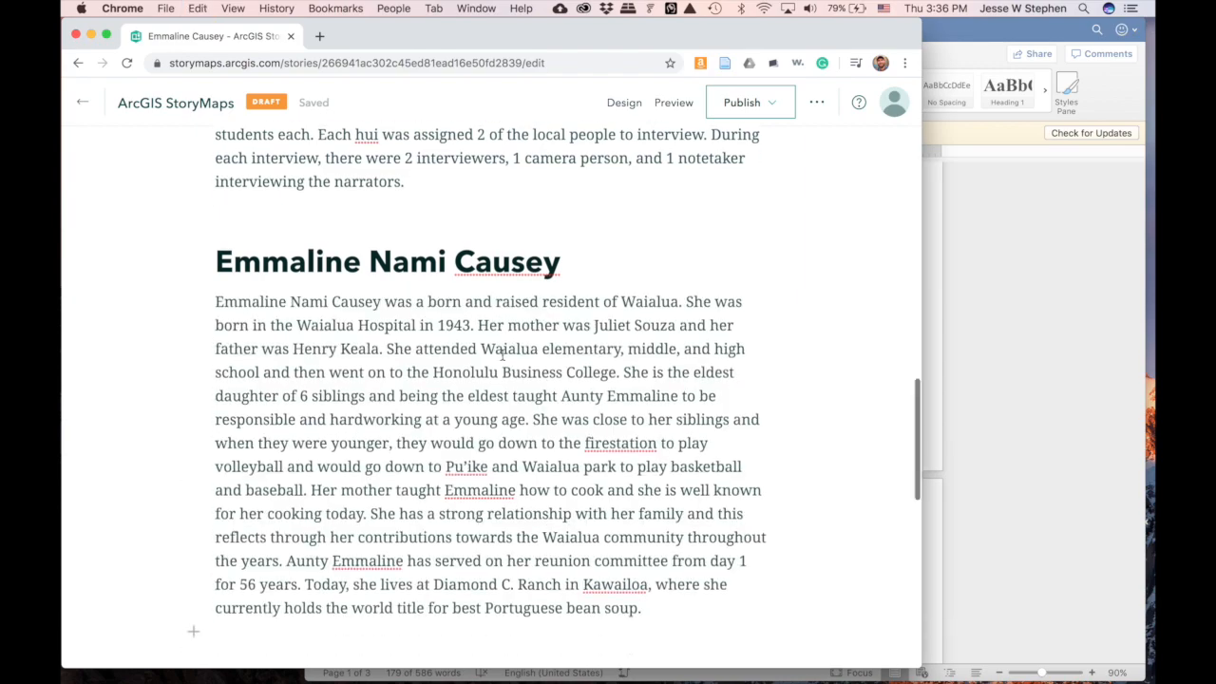
pyautogui.scroll(3, 503, 354)
pyautogui.scroll(1, 502, 354)
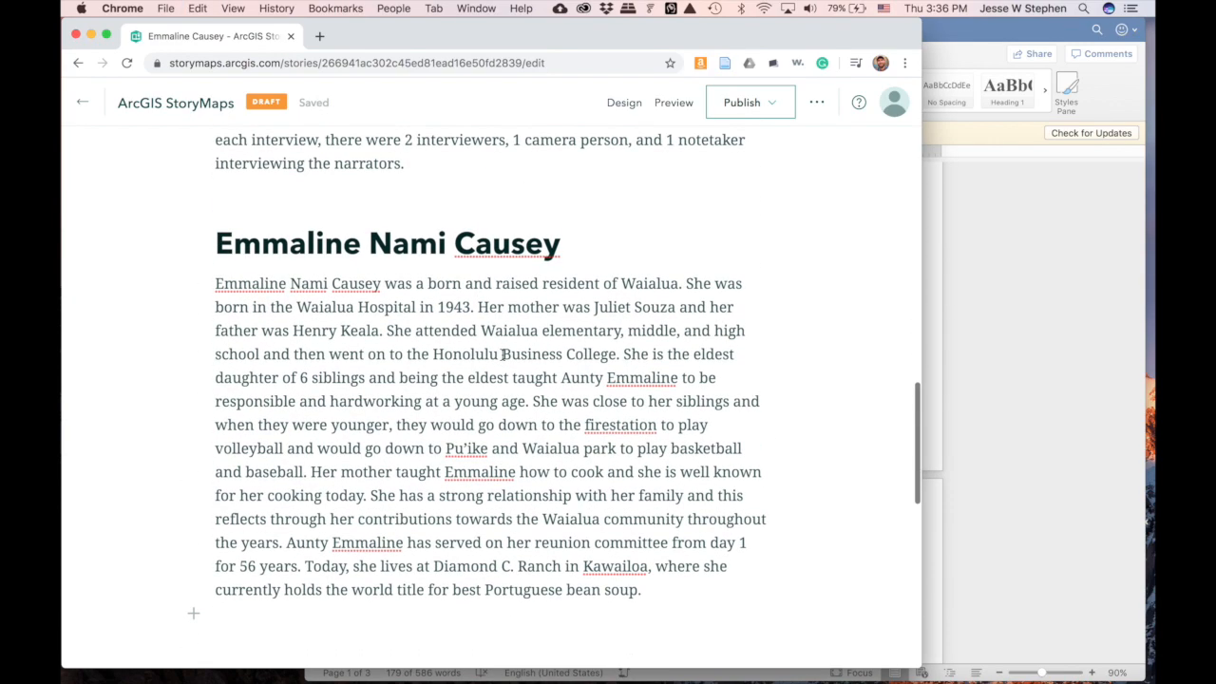
pyautogui.scroll(15, 503, 354)
pyautogui.scroll(-5, 502, 354)
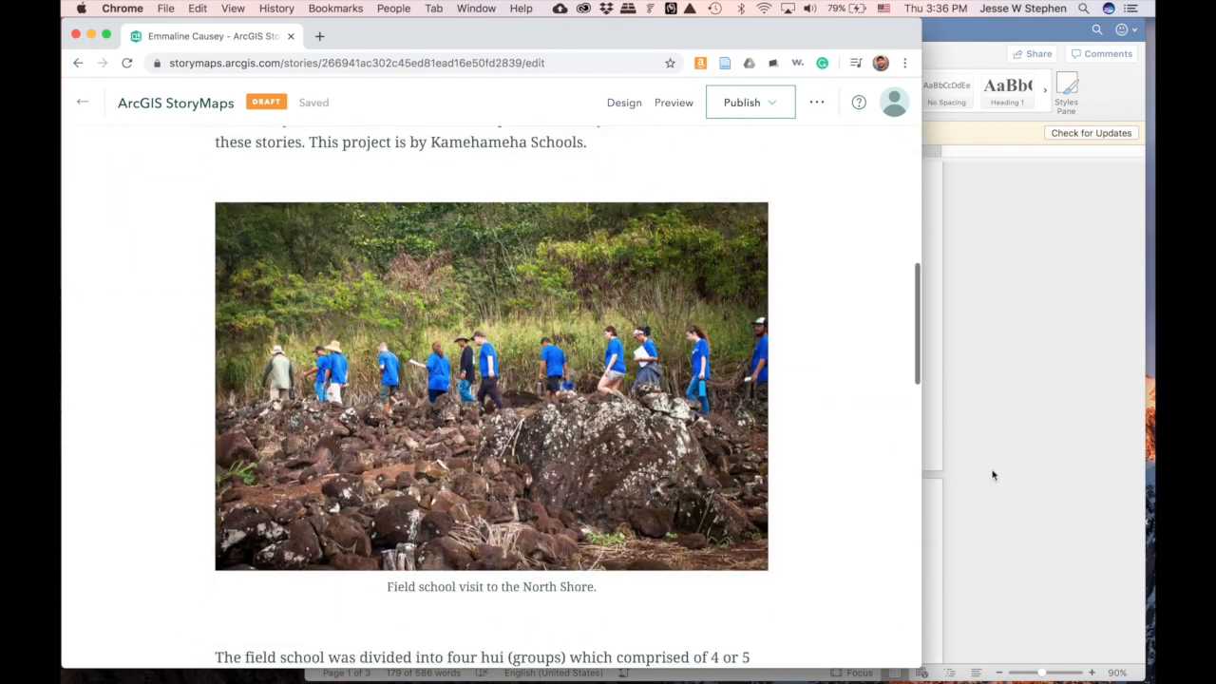
pyautogui.click(992, 475)
pyautogui.scroll(-10, 995, 475)
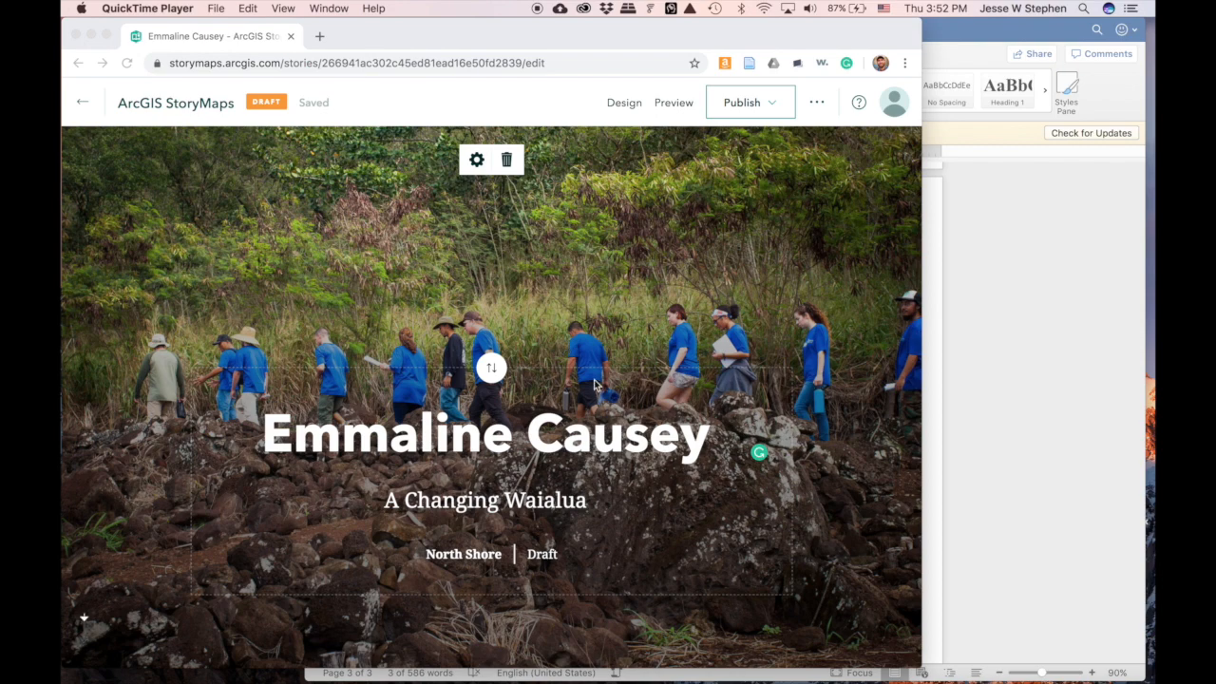
pyautogui.scroll(-5, 609, 419)
pyautogui.scroll(-8, 609, 419)
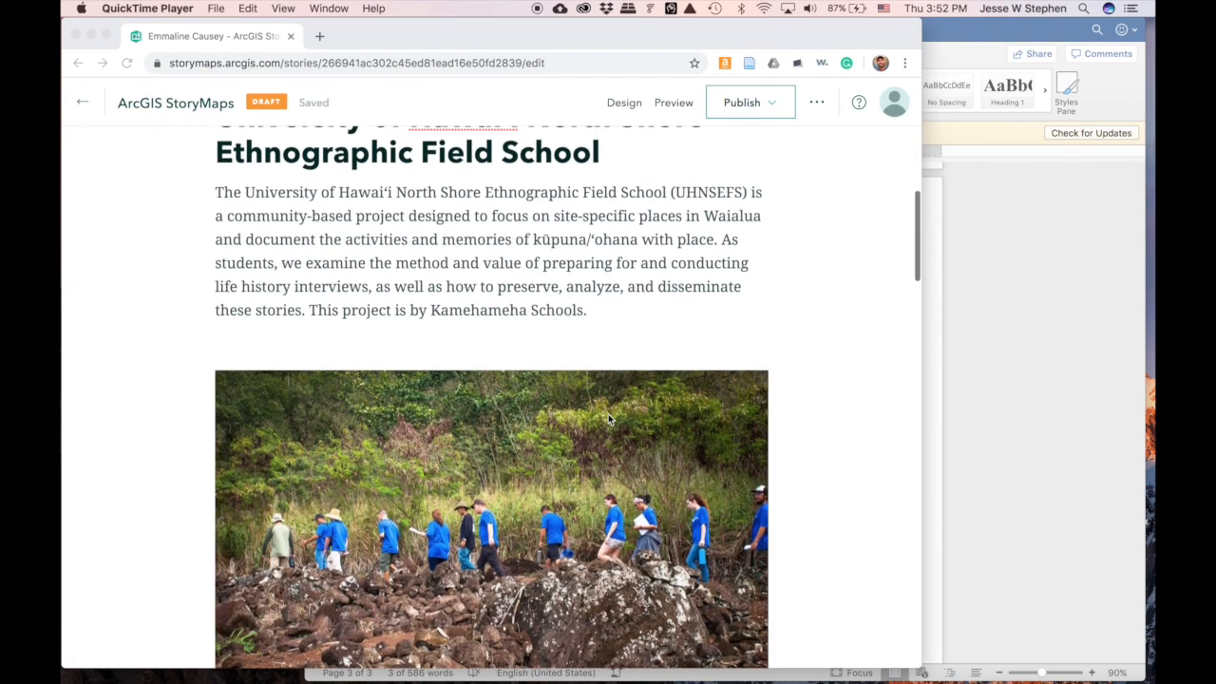
pyautogui.scroll(-10, 609, 419)
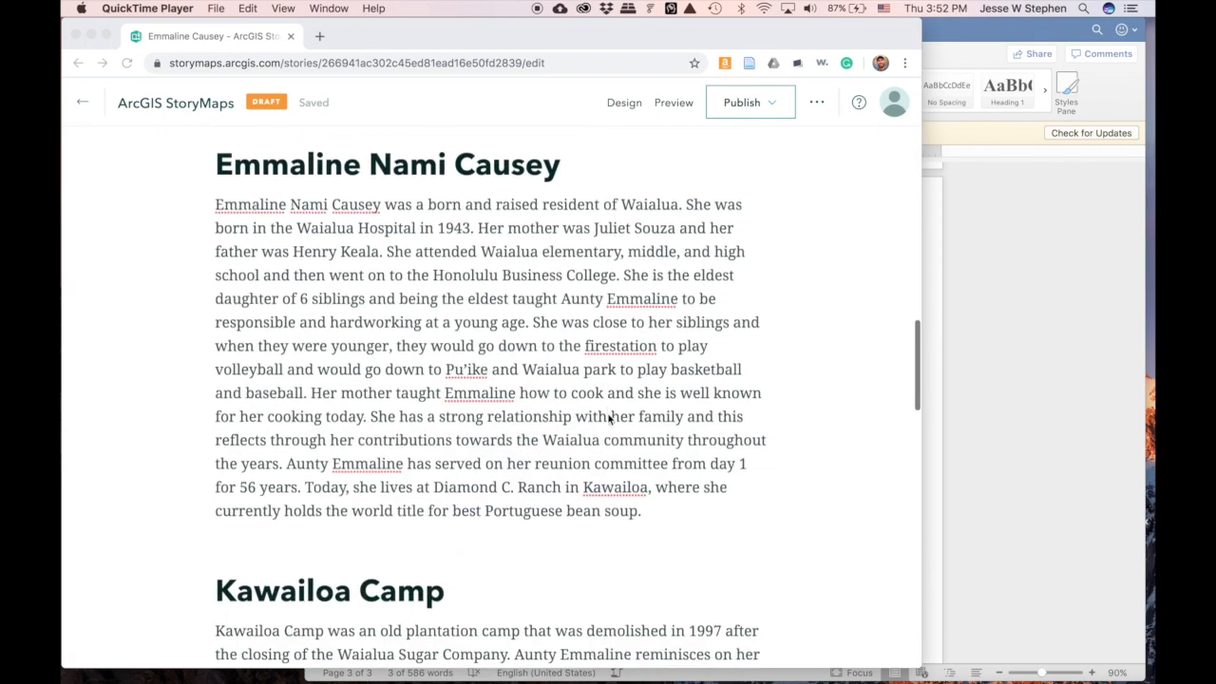
pyautogui.scroll(-10, 609, 419)
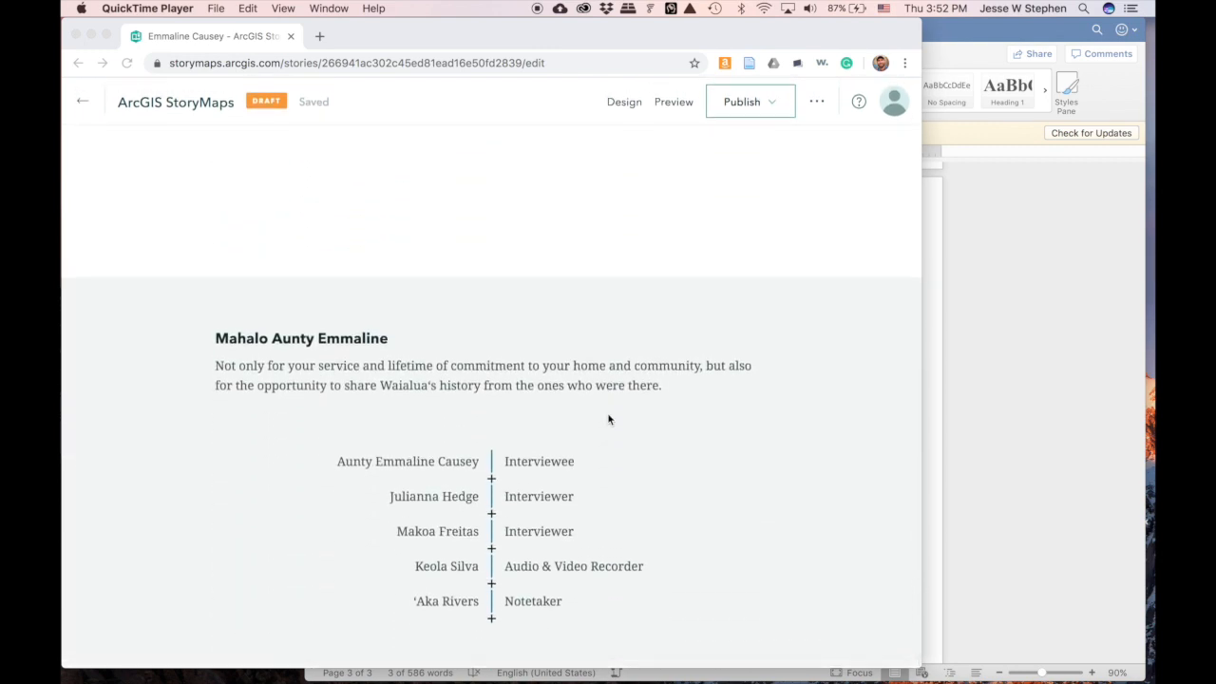
pyautogui.scroll(8, 608, 419)
pyautogui.scroll(10, 609, 419)
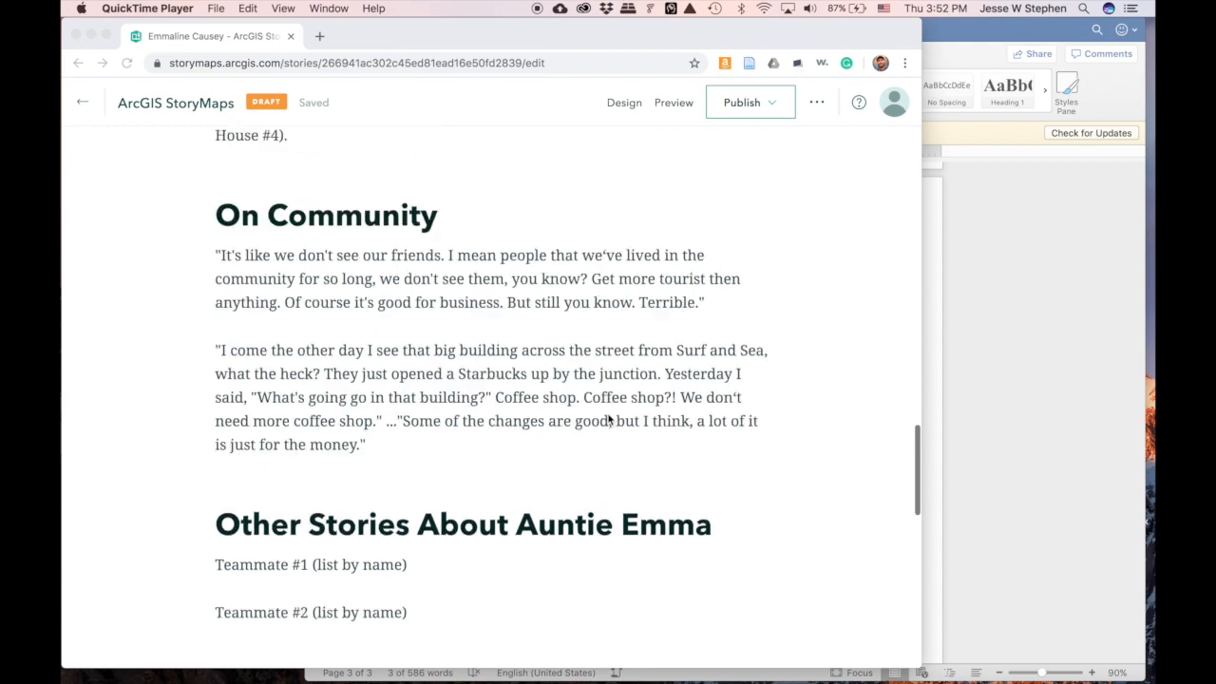
pyautogui.scroll(10, 608, 418)
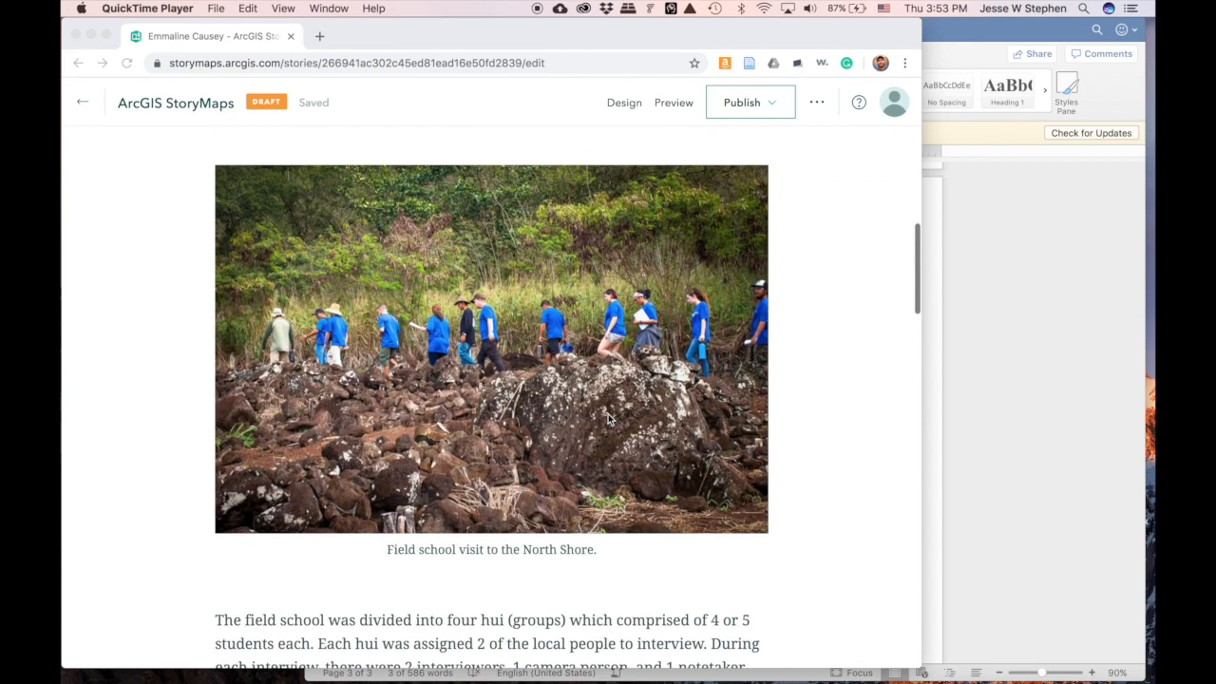
pyautogui.scroll(3, 608, 418)
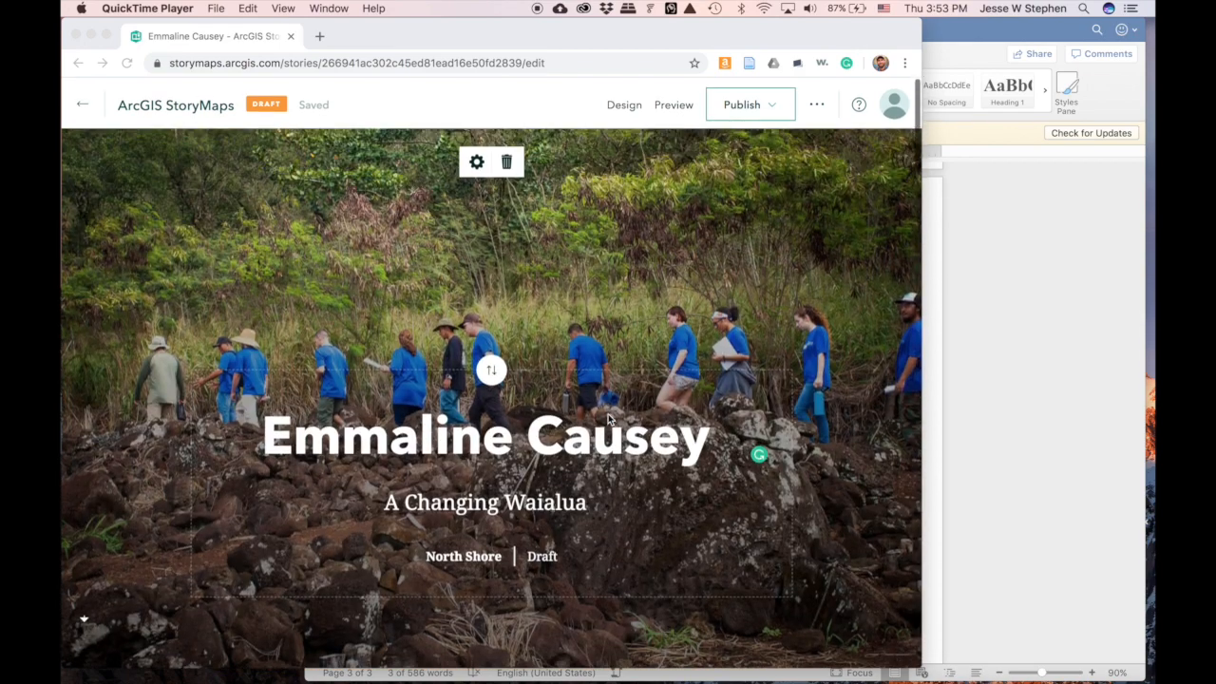
pyautogui.scroll(-5, 609, 419)
pyautogui.scroll(-15, 609, 419)
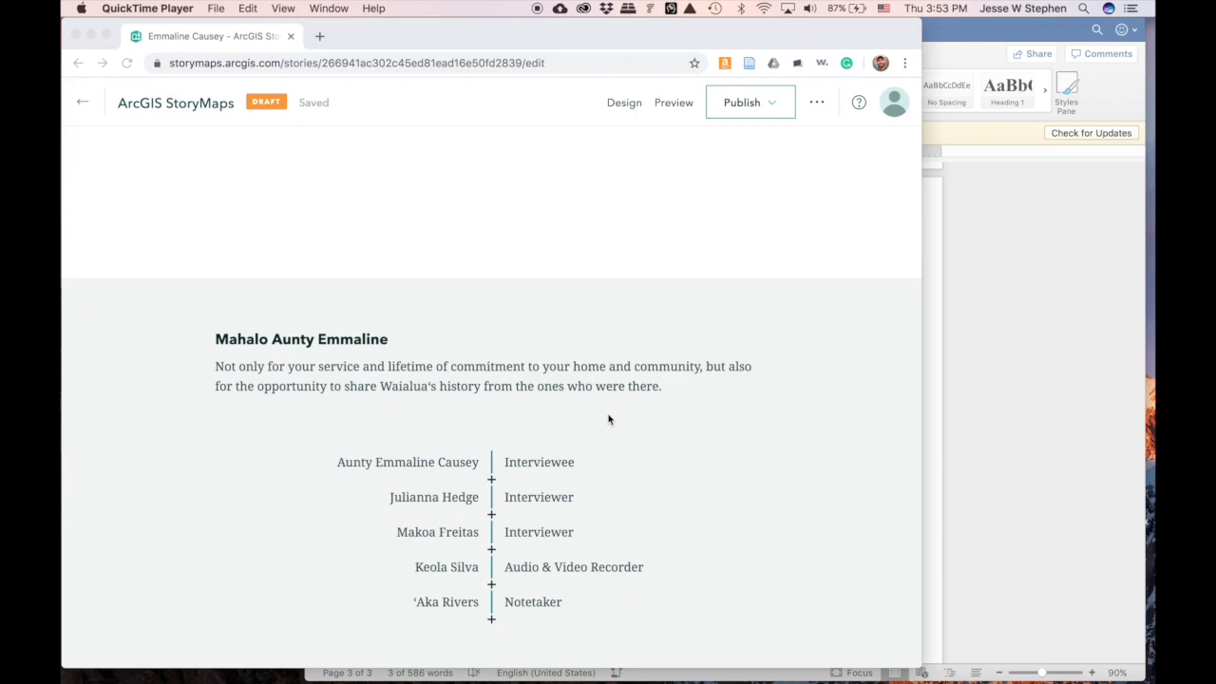
pyautogui.scroll(20, 609, 419)
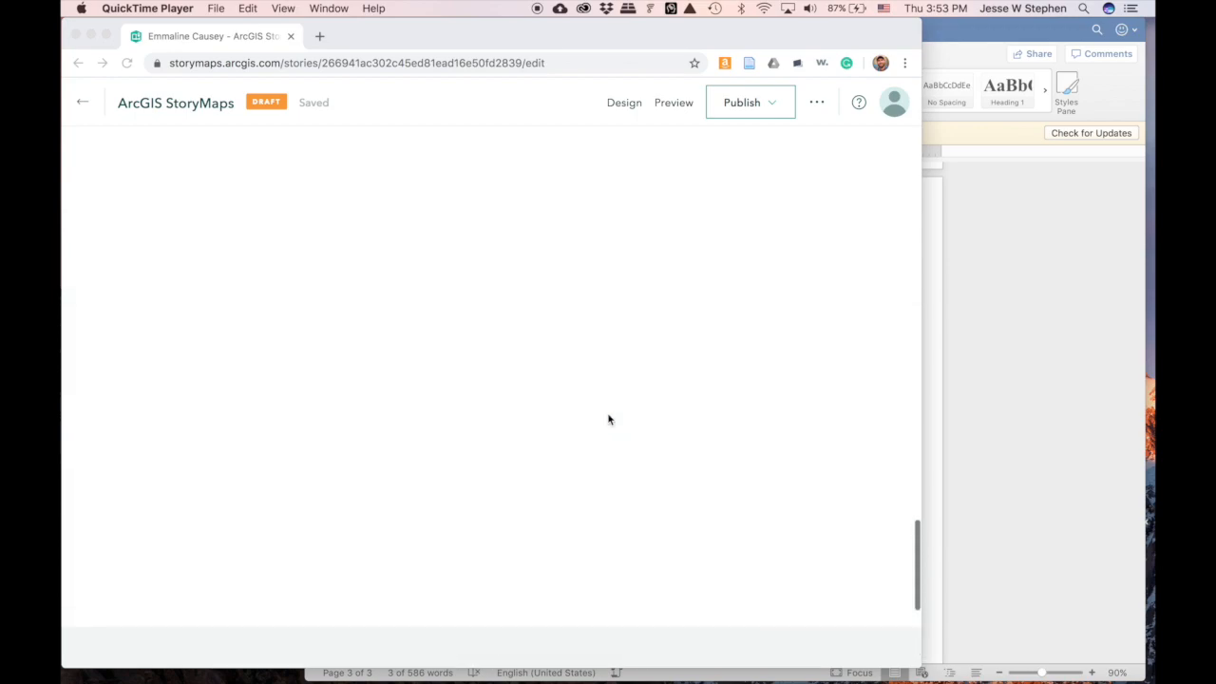
pyautogui.scroll(5, 609, 419)
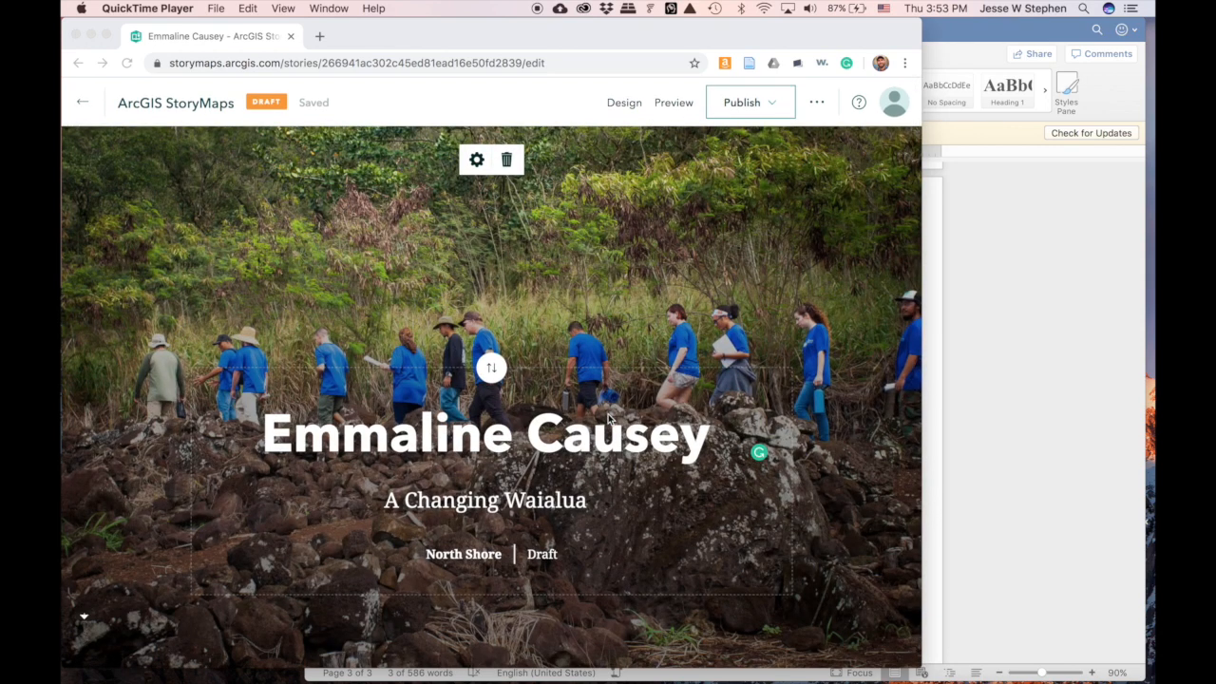
pyautogui.scroll(-10, 609, 419)
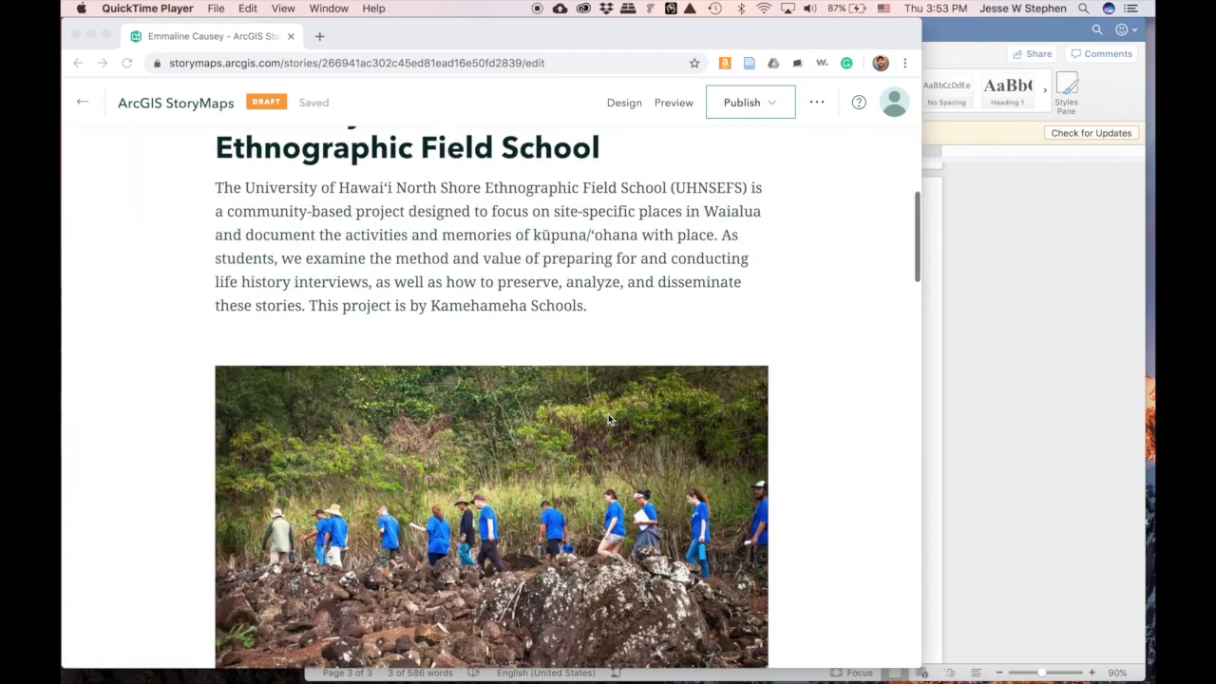
pyautogui.scroll(-5, 609, 419)
pyautogui.scroll(-12, 609, 419)
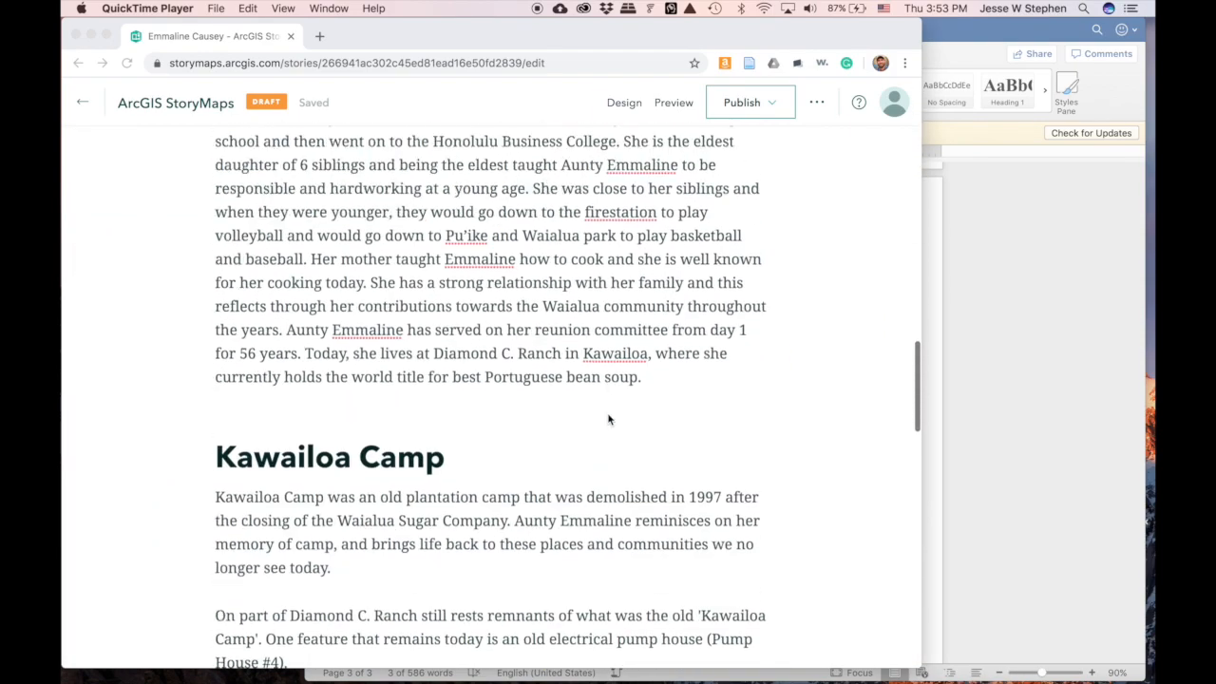
pyautogui.scroll(-6, 609, 419)
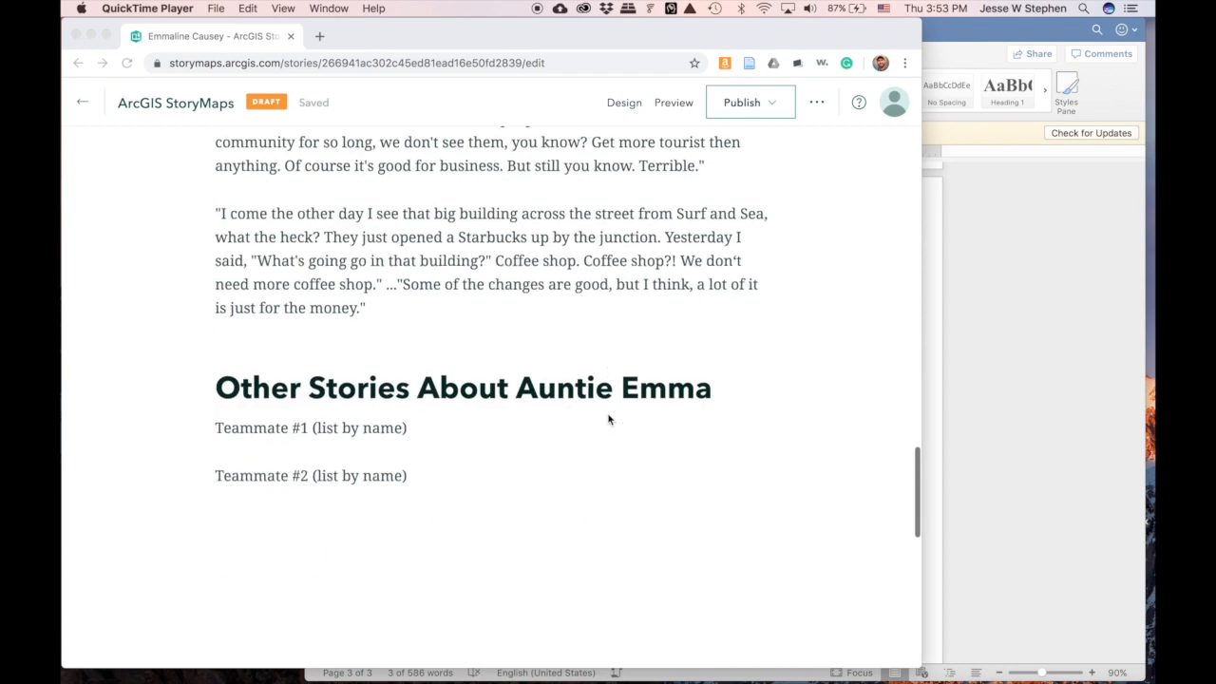
pyautogui.scroll(-1, 609, 419)
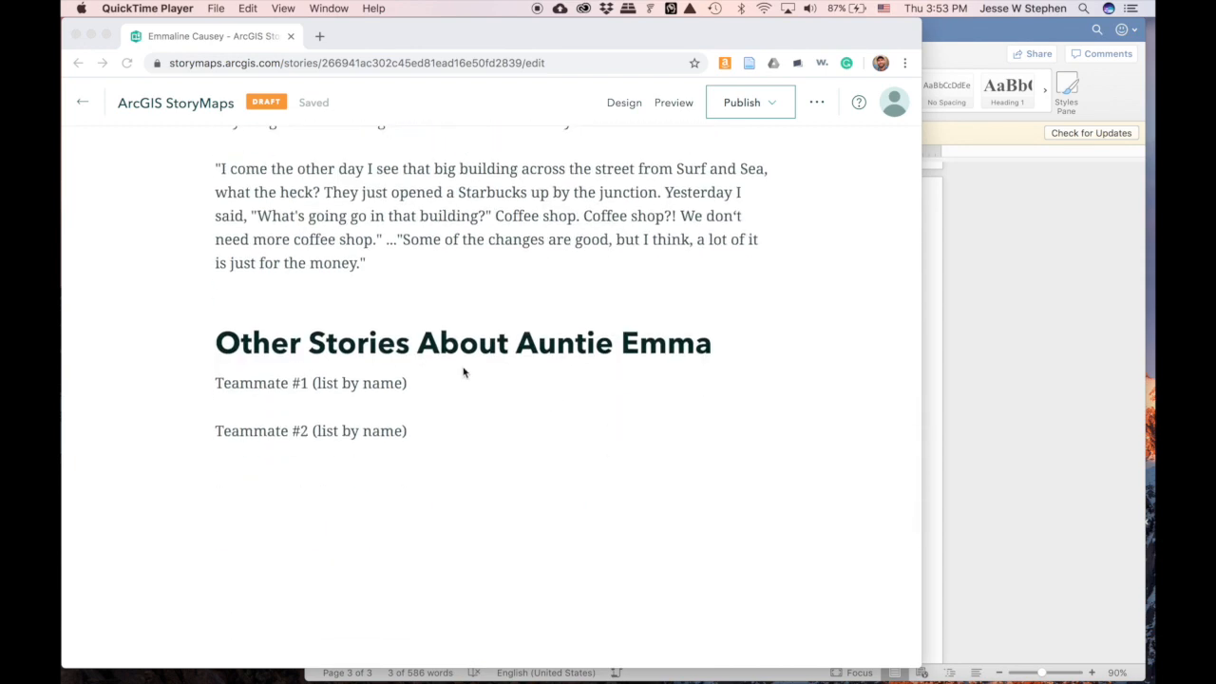
pyautogui.click(365, 397)
# - Apply the Quote style to the 'It's like we don't see our friends…' paragraph under On Community
pyautogui.tripleClick(376, 384)
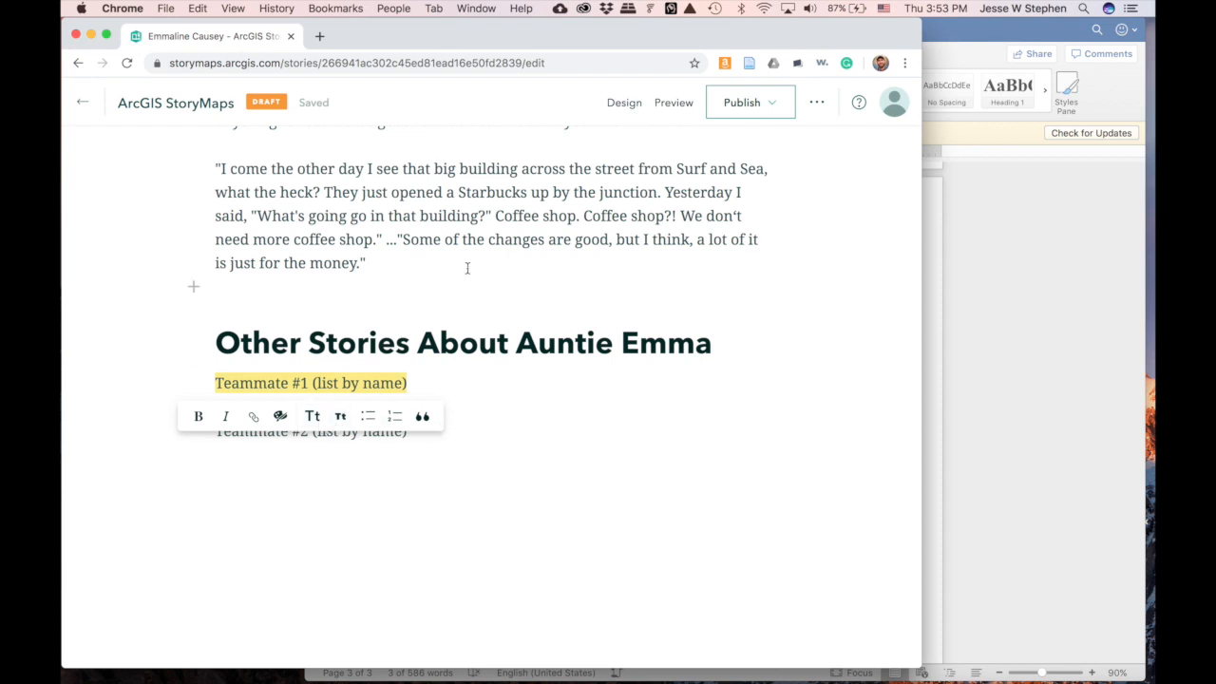
pyautogui.scroll(3, 470, 274)
pyautogui.click(392, 233)
pyautogui.moveTo(723, 258); pyautogui.dragTo(209, 203)
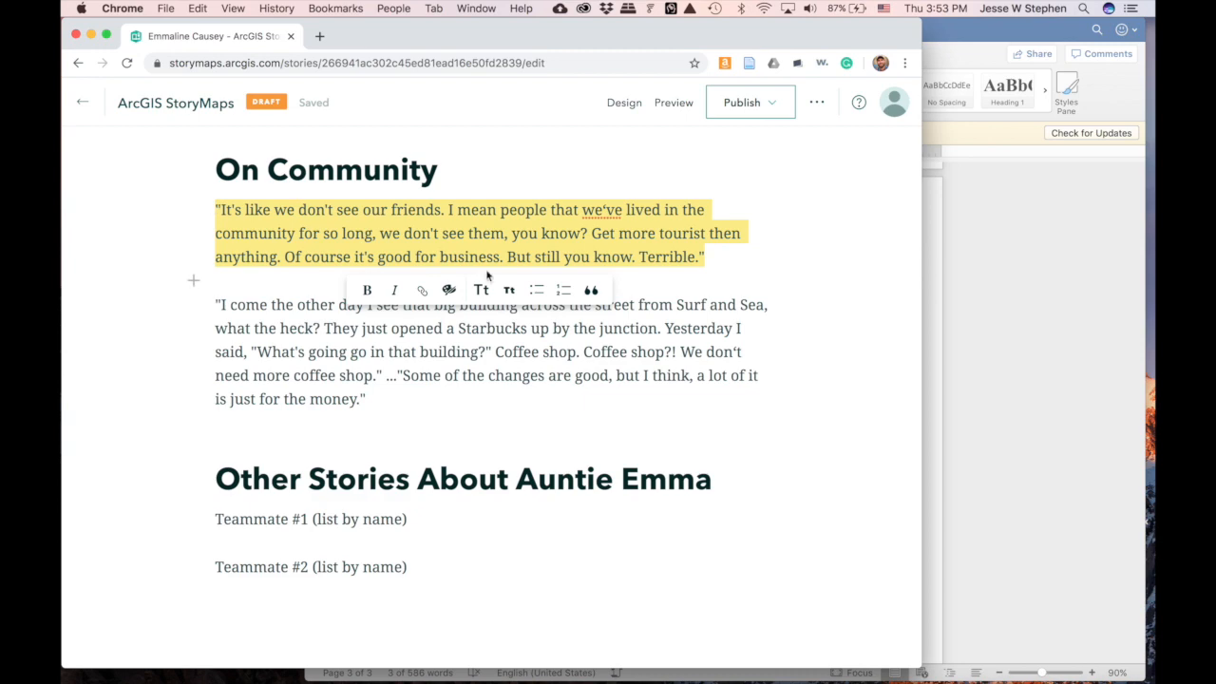
pyautogui.click(590, 290)
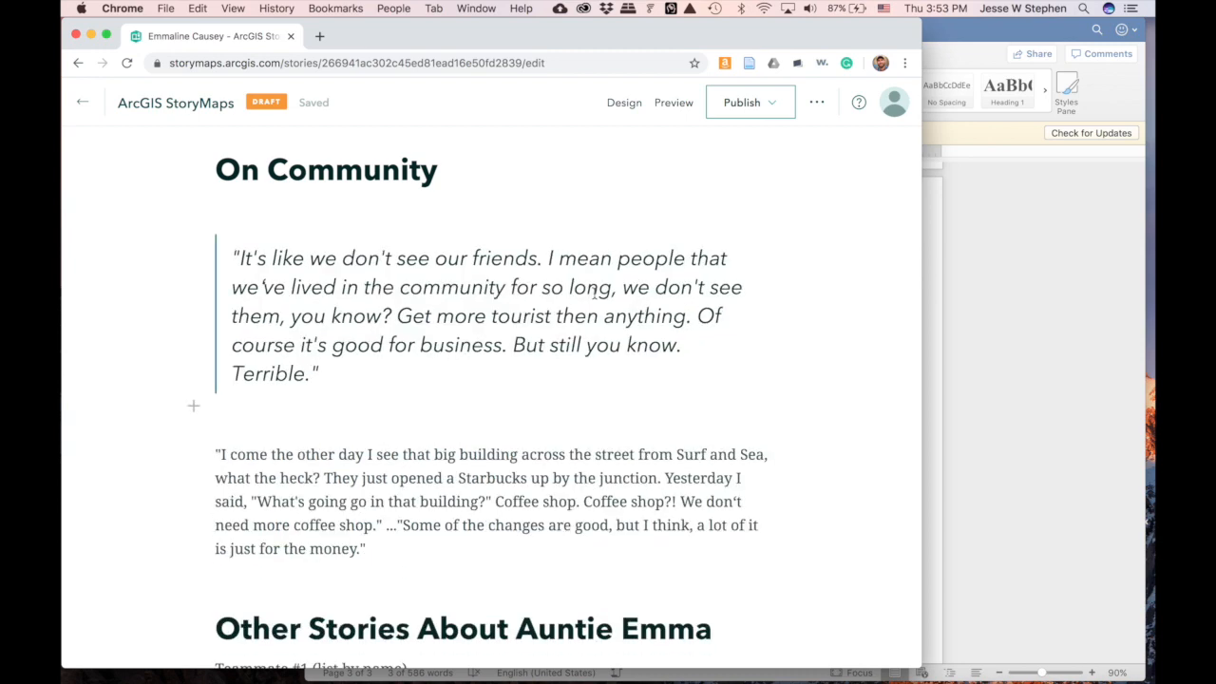
pyautogui.scroll(-2, 441, 329)
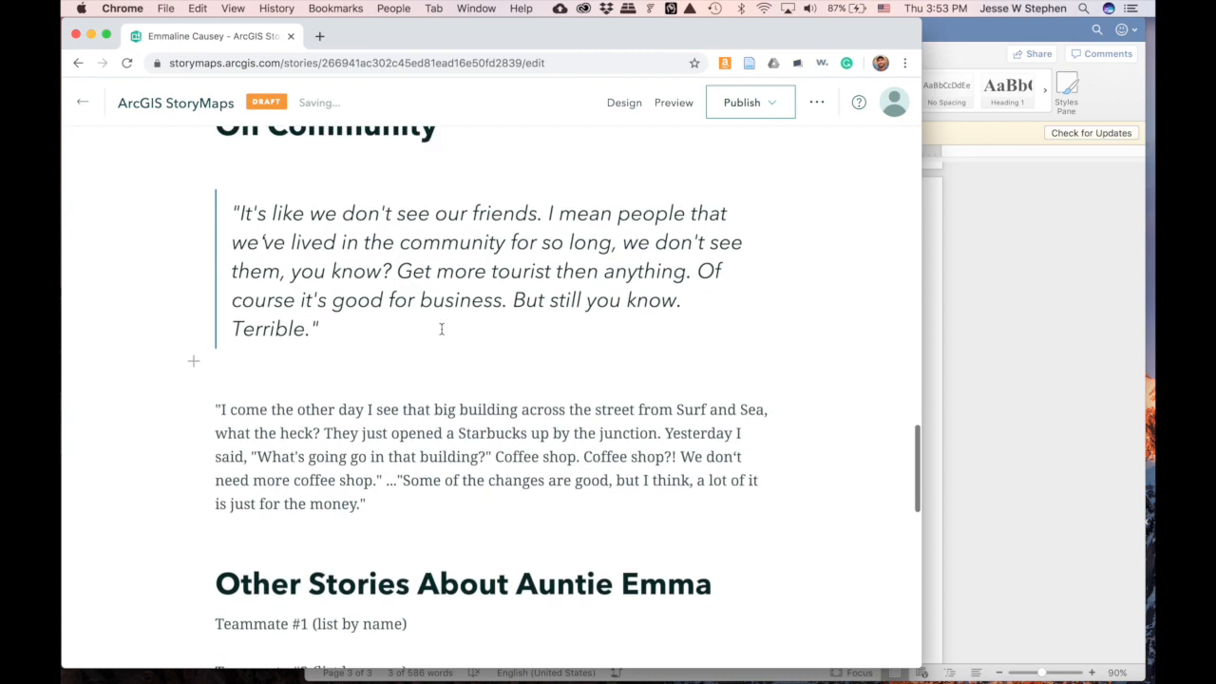
pyautogui.scroll(5, 441, 330)
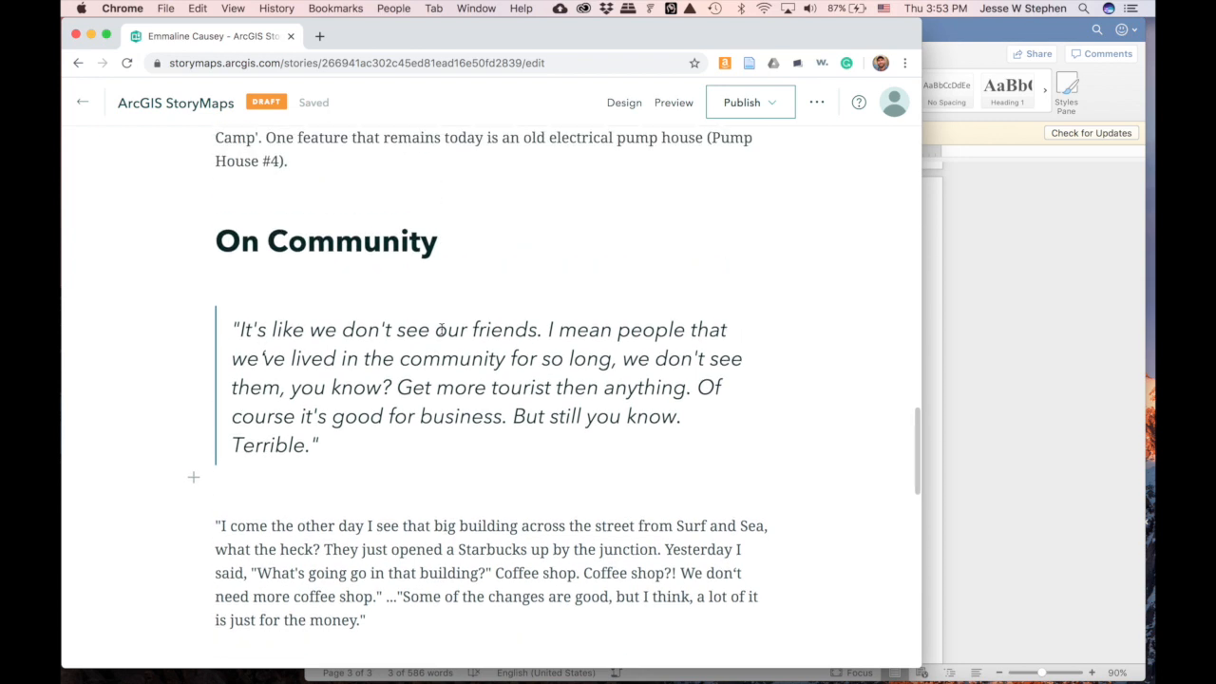
pyautogui.scroll(10, 441, 329)
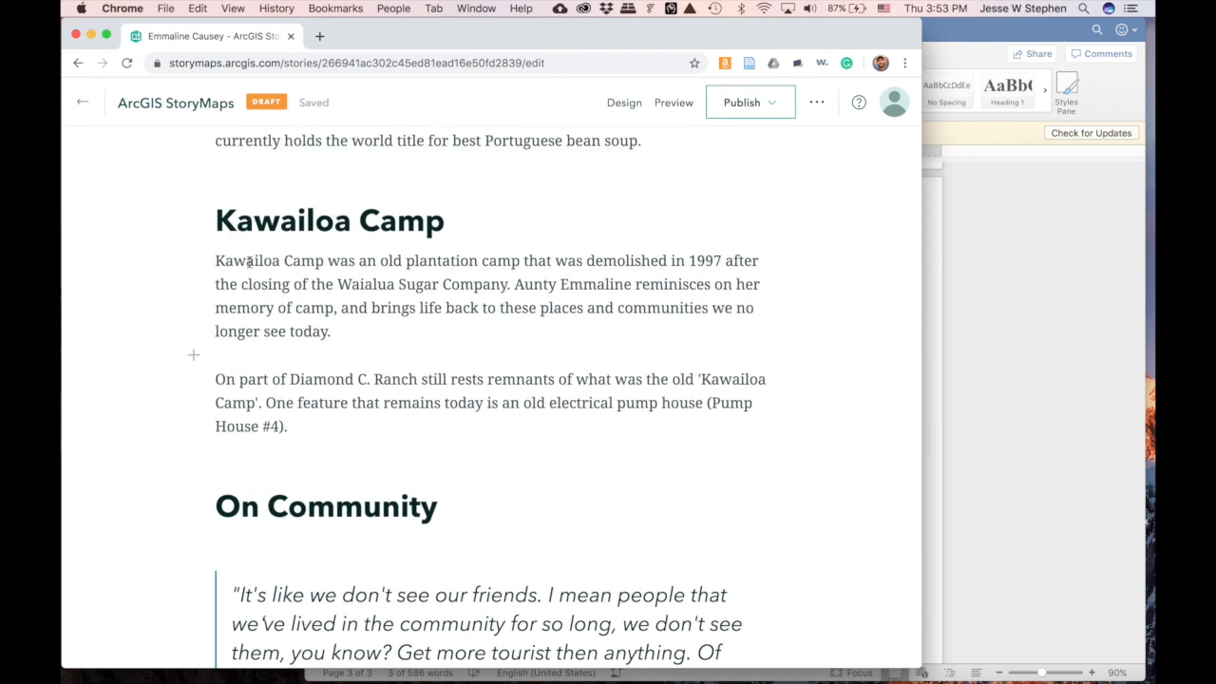
# - Make the words 'Kawailoa Camp' bold
pyautogui.moveTo(217, 261); pyautogui.dragTo(320, 270)
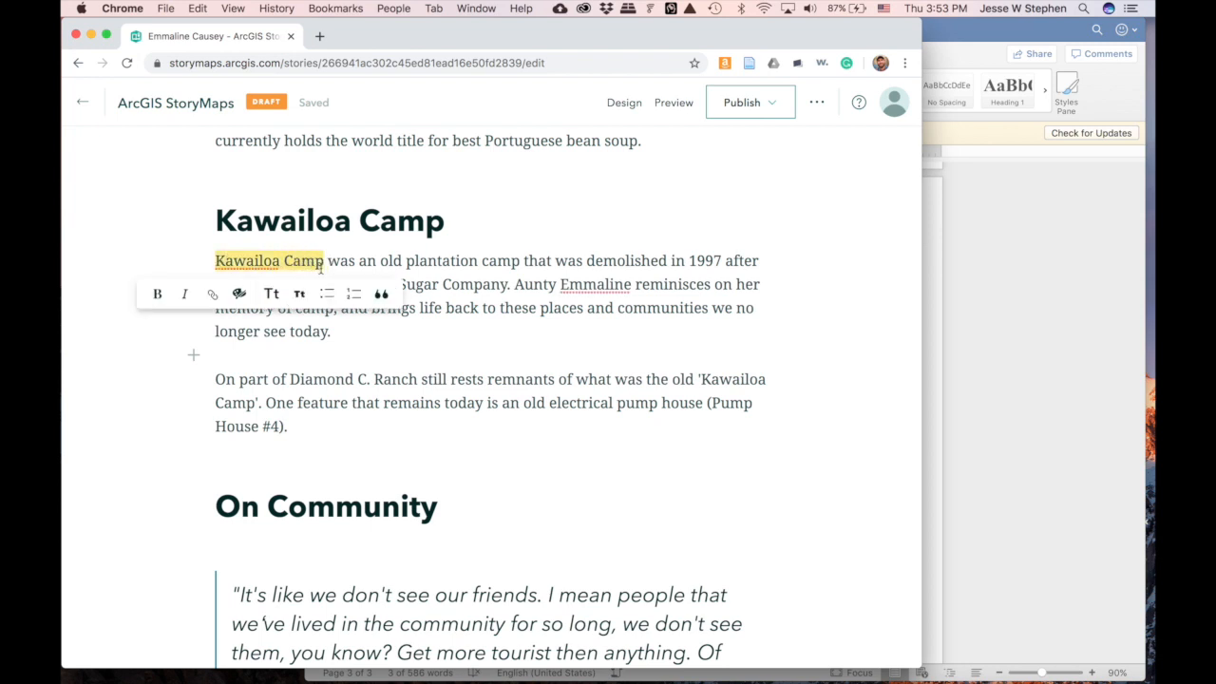
pyautogui.click(161, 301)
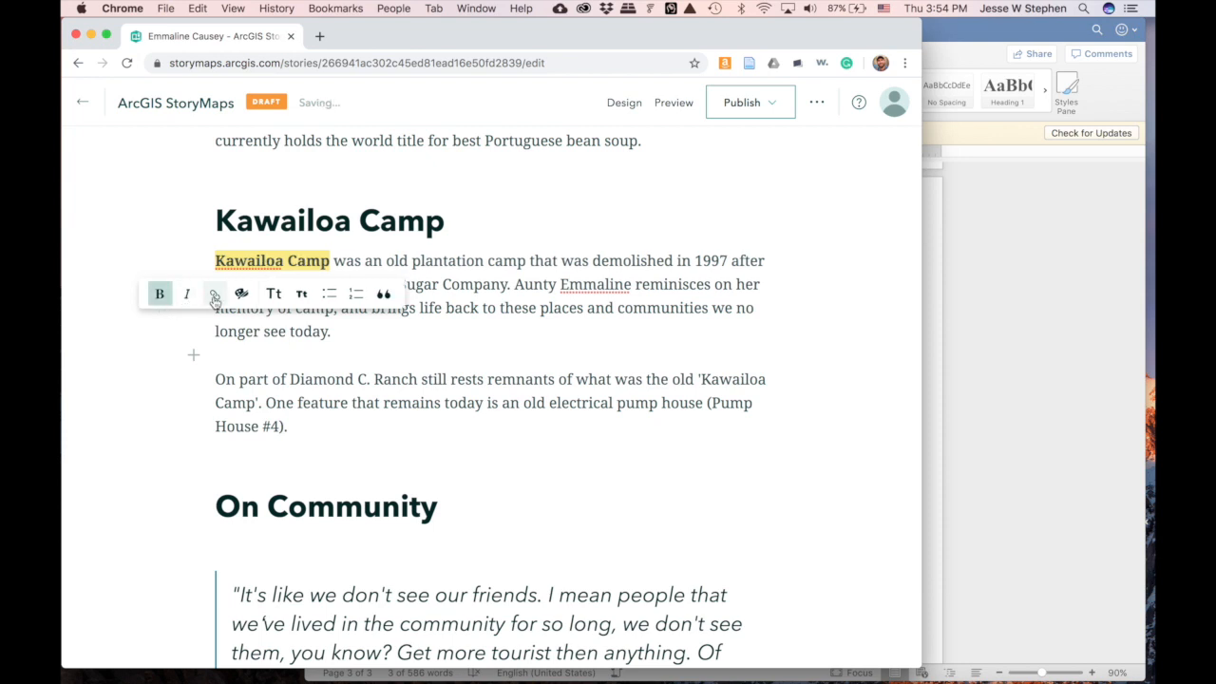
pyautogui.click(528, 307)
pyautogui.scroll(-1, 549, 342)
pyautogui.moveTo(338, 263); pyautogui.dragTo(506, 269)
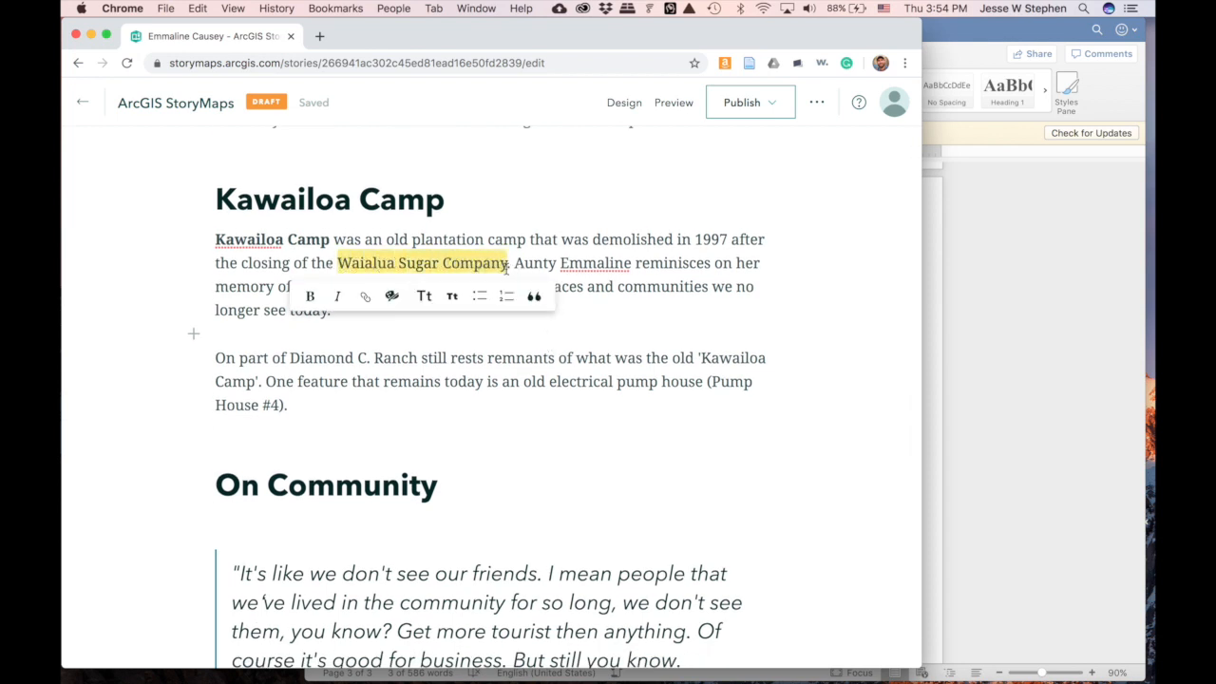
pyautogui.click(362, 296)
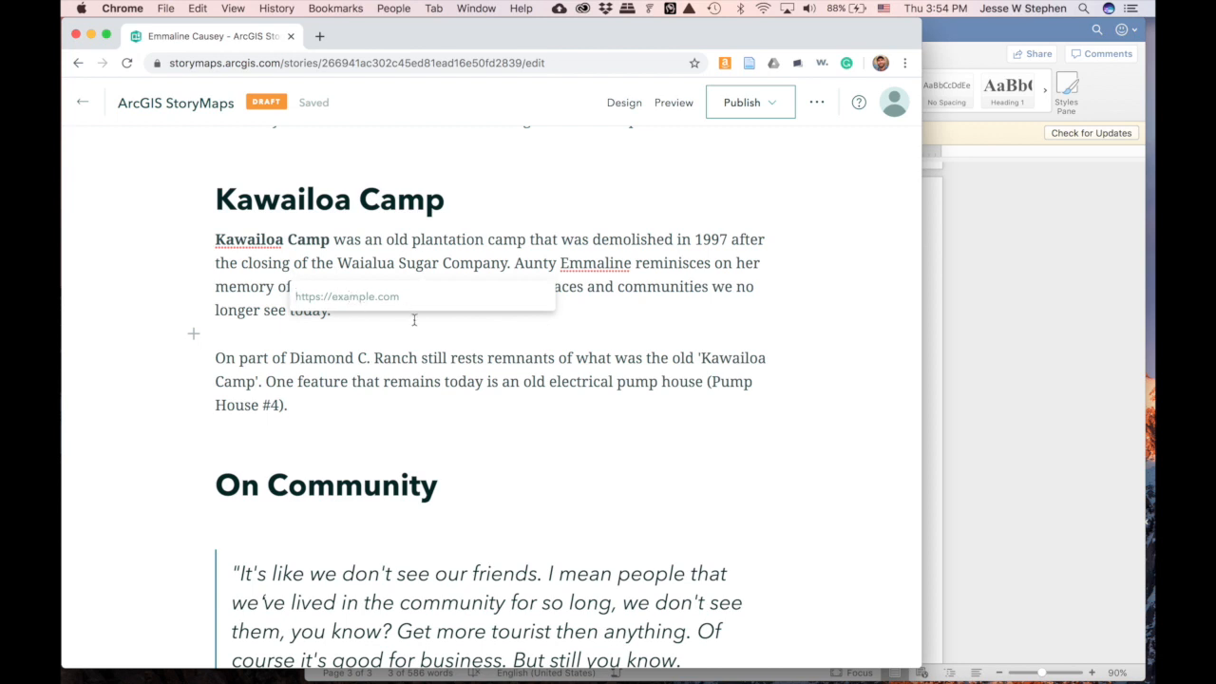
pyautogui.write('h')
pyautogui.write('ttps://hawaii.edu/')
pyautogui.press('Return')
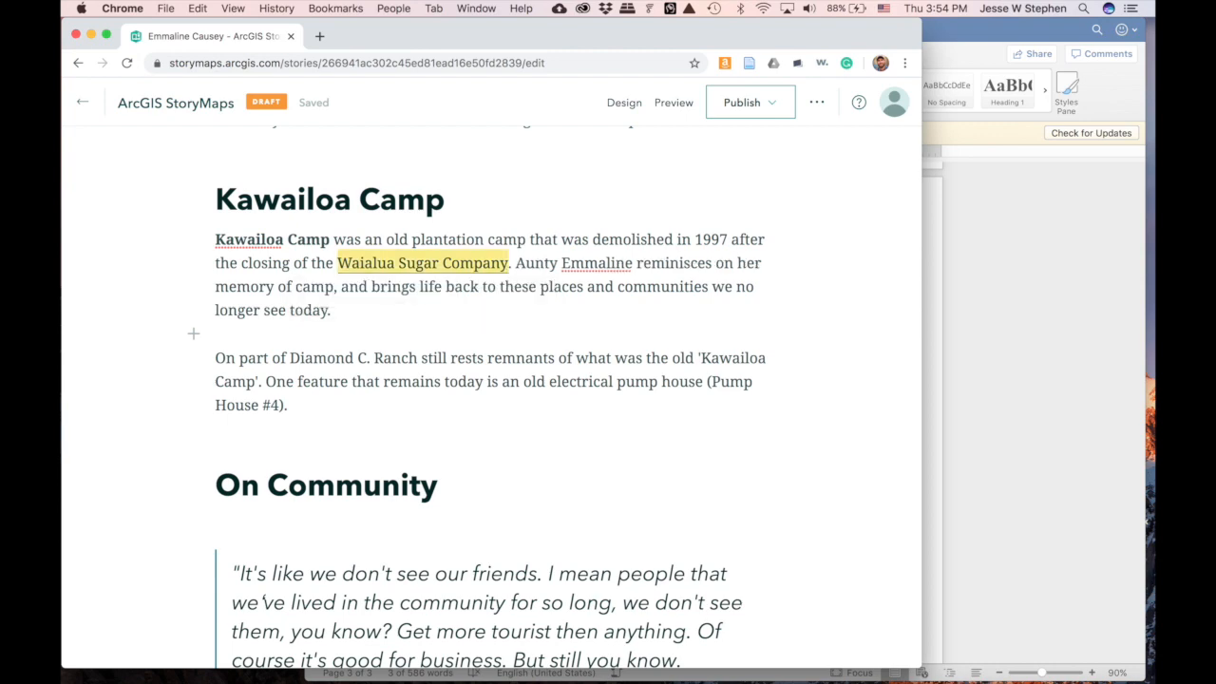
pyautogui.click(511, 329)
# - Scroll through the draft story to review it
pyautogui.scroll(-3, 511, 328)
pyautogui.scroll(15, 510, 326)
pyautogui.scroll(5, 510, 323)
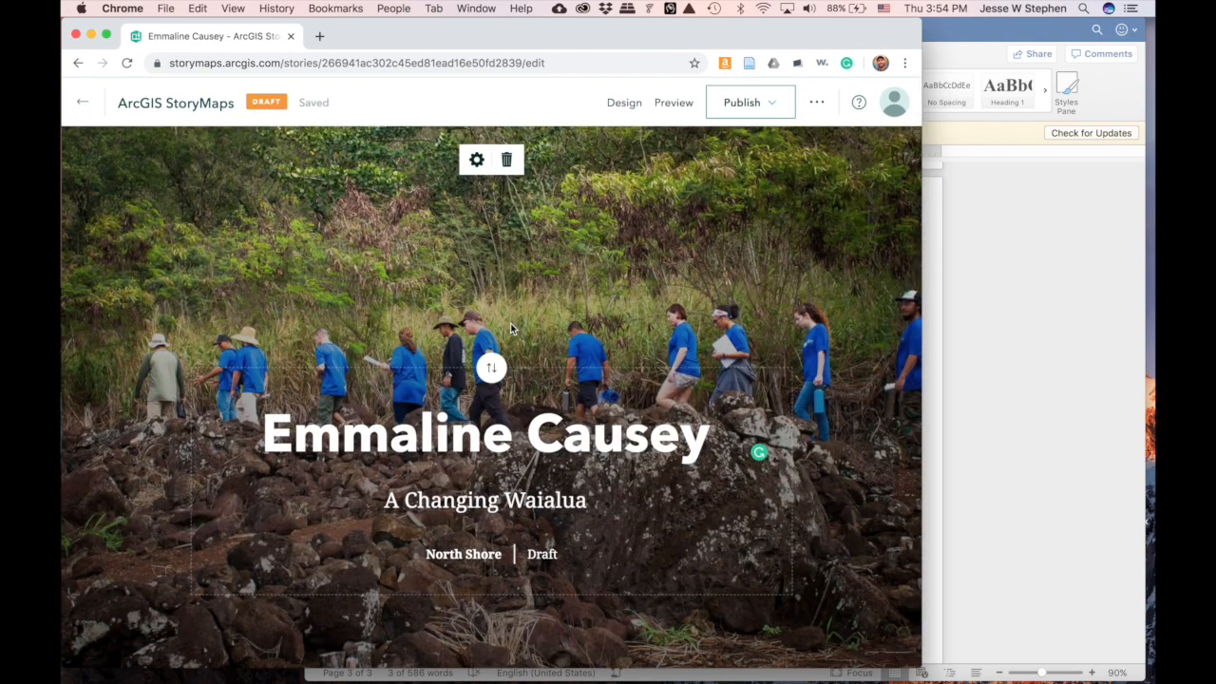
pyautogui.scroll(-5, 638, 276)
pyautogui.scroll(5, 638, 276)
pyautogui.scroll(-8, 640, 276)
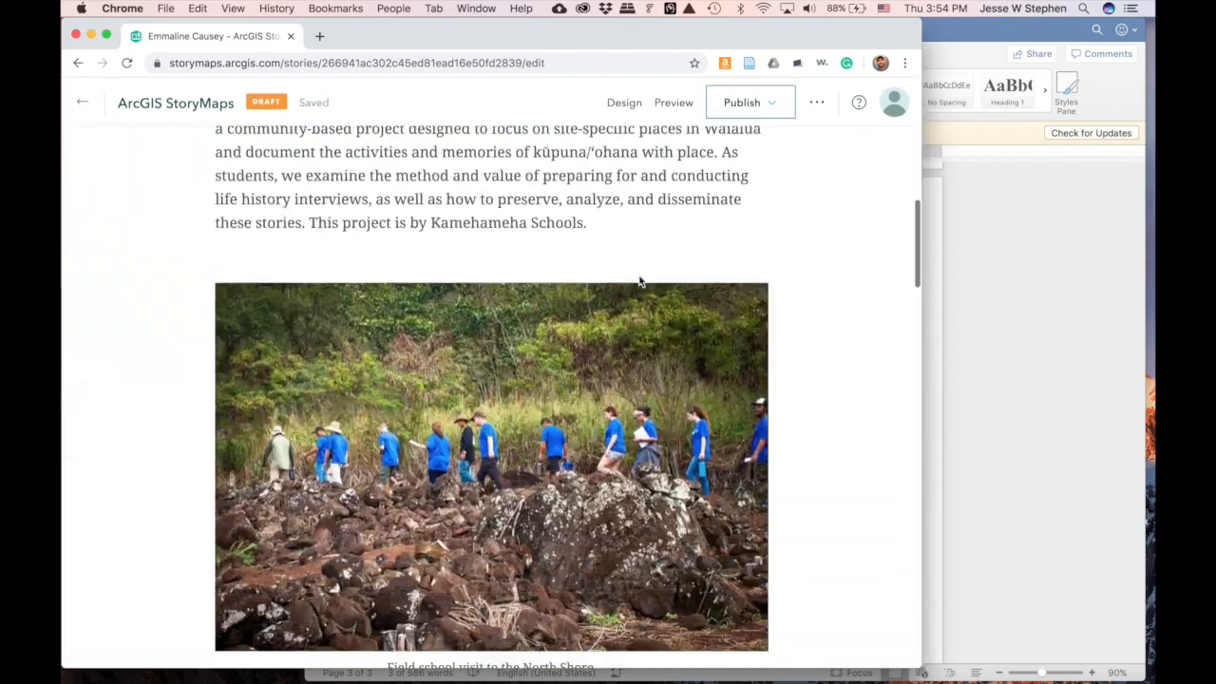
pyautogui.scroll(-15, 640, 280)
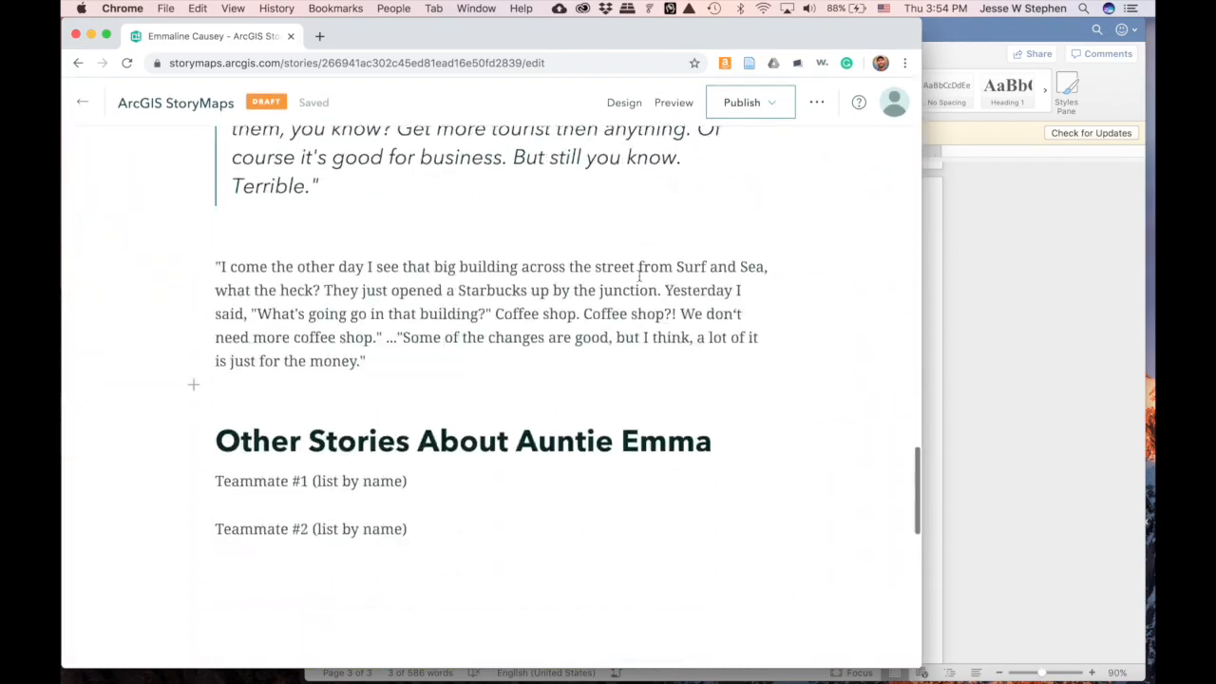
pyautogui.scroll(20, 639, 280)
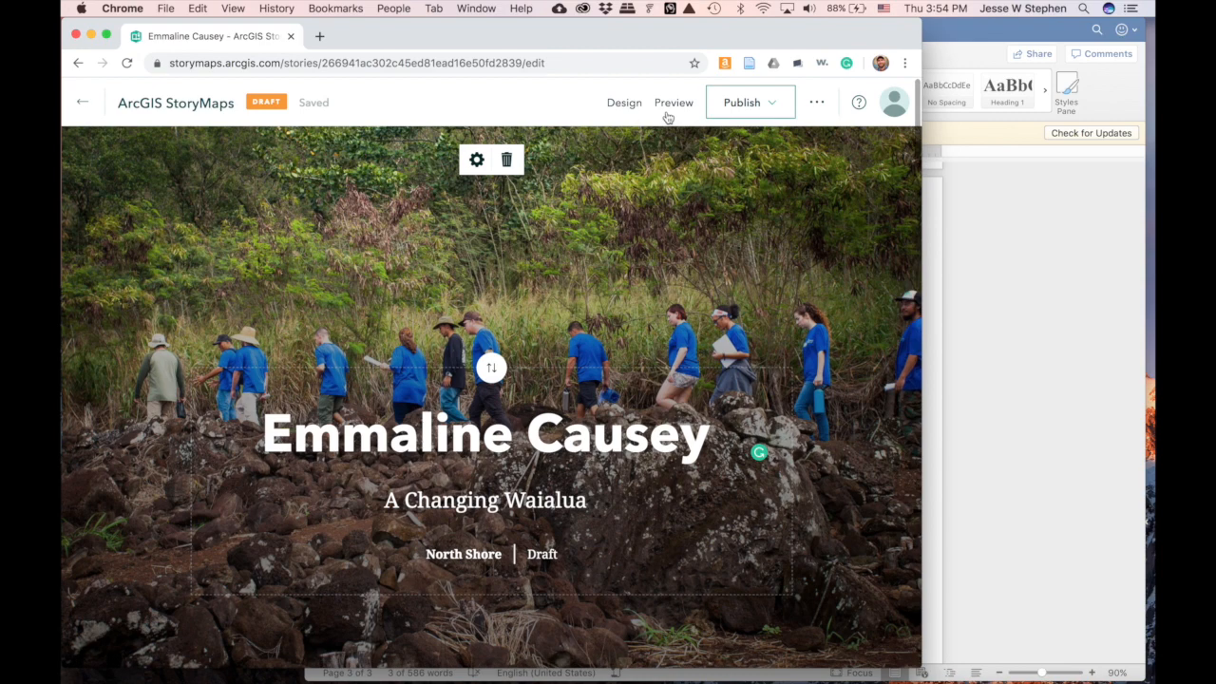
# - Preview the story in the desktop layout and scroll through it
pyautogui.click(673, 103)
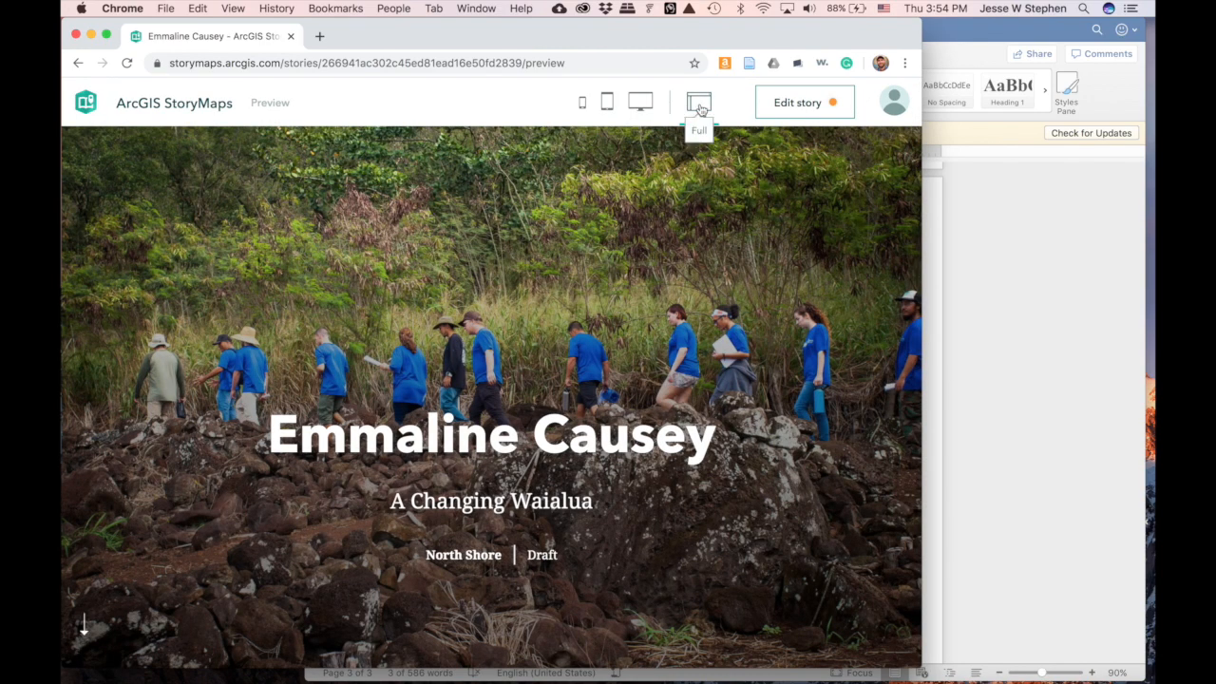
pyautogui.click(642, 103)
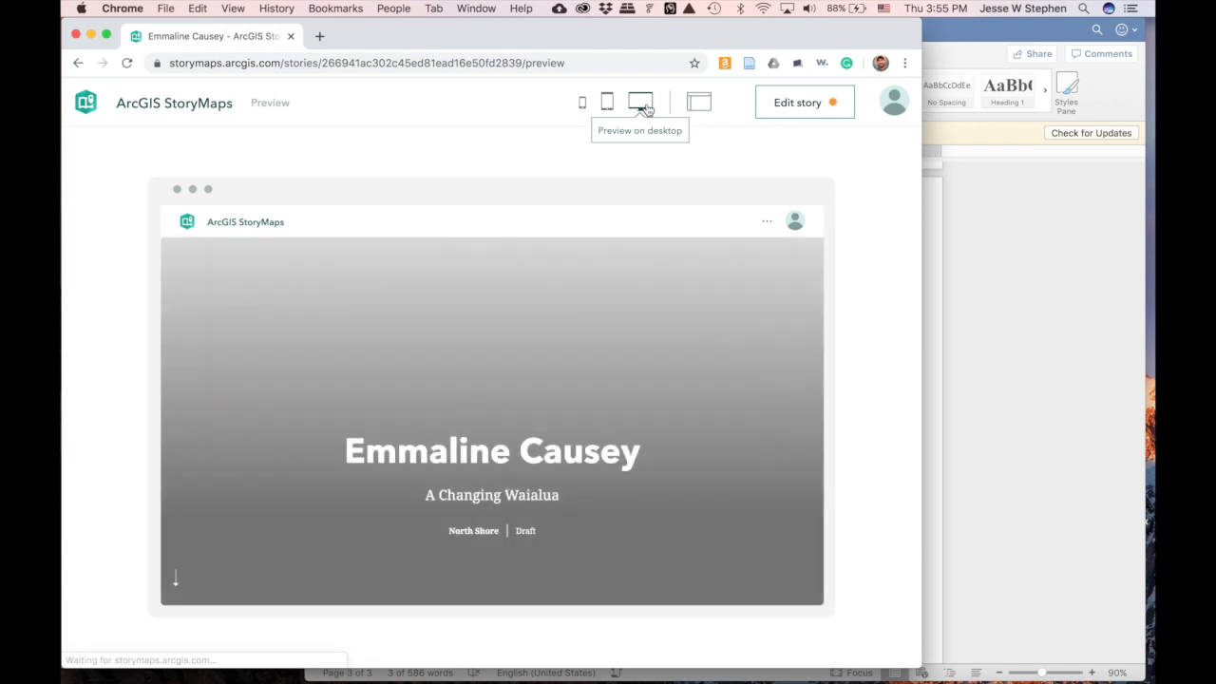
pyautogui.scroll(-10, 649, 414)
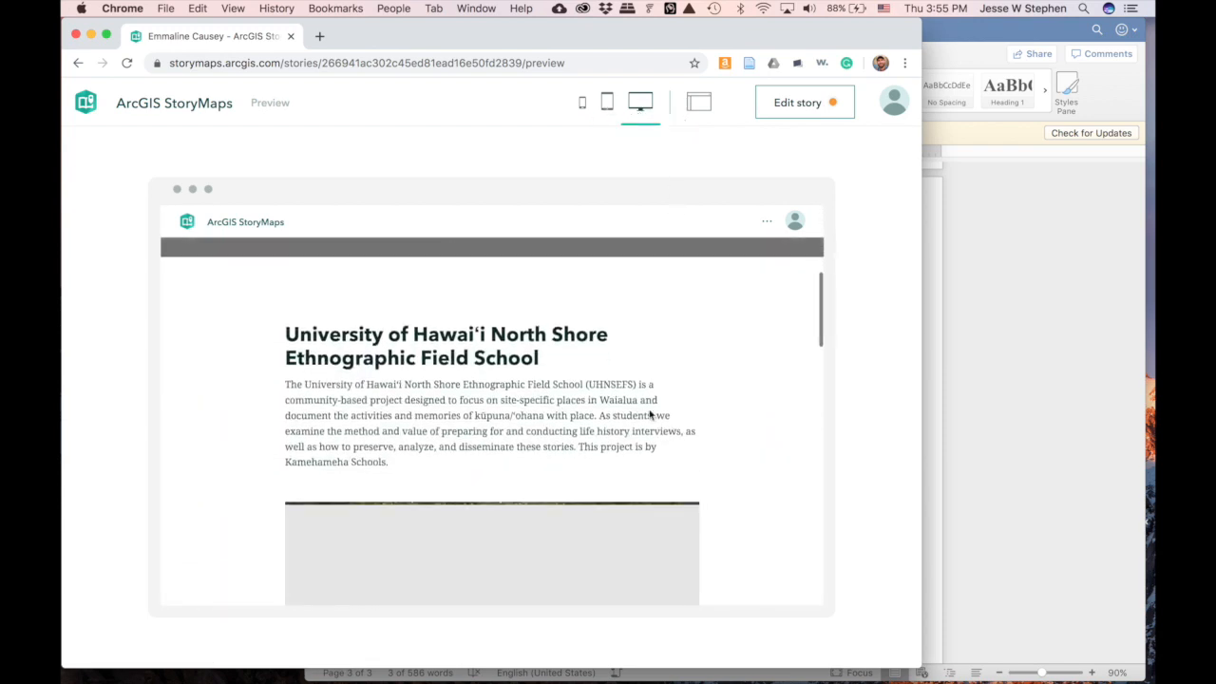
pyautogui.scroll(-10, 650, 414)
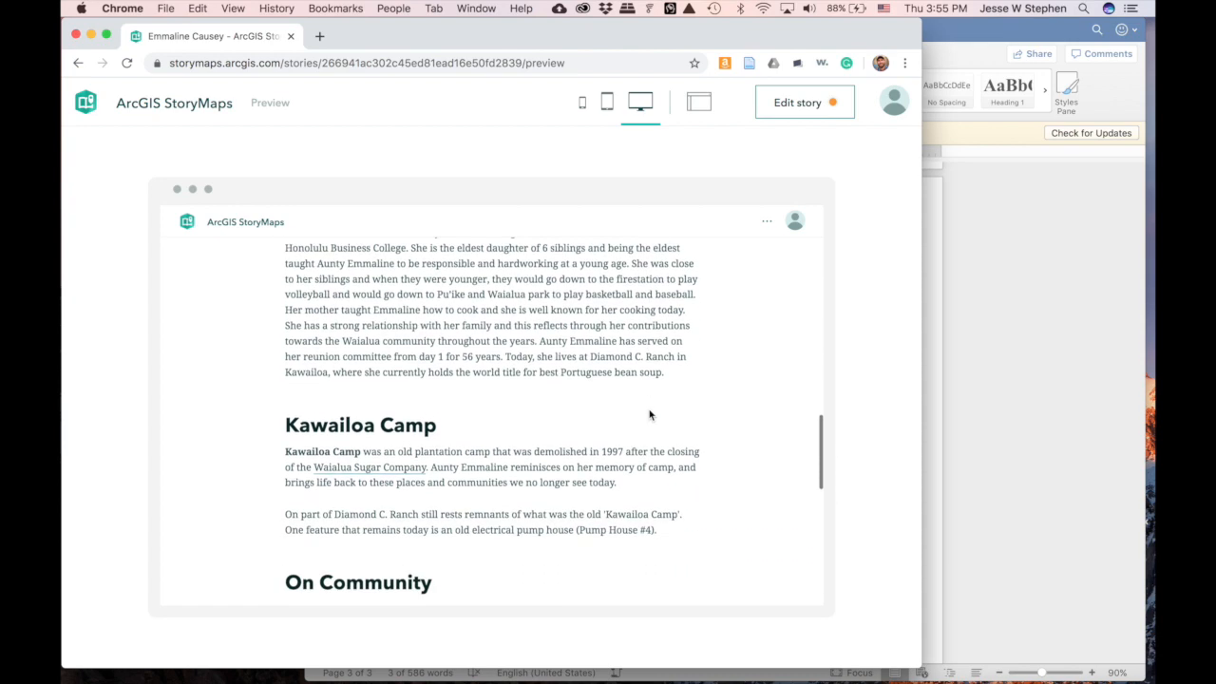
pyautogui.scroll(-5, 650, 414)
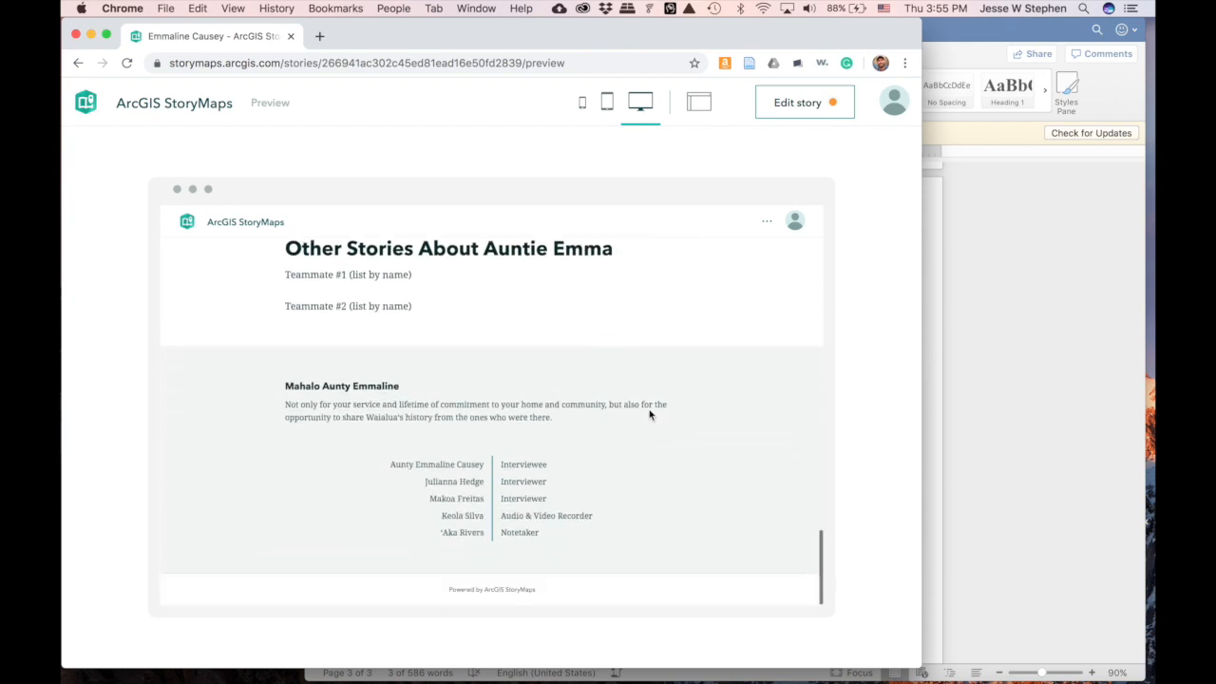
pyautogui.scroll(15, 650, 415)
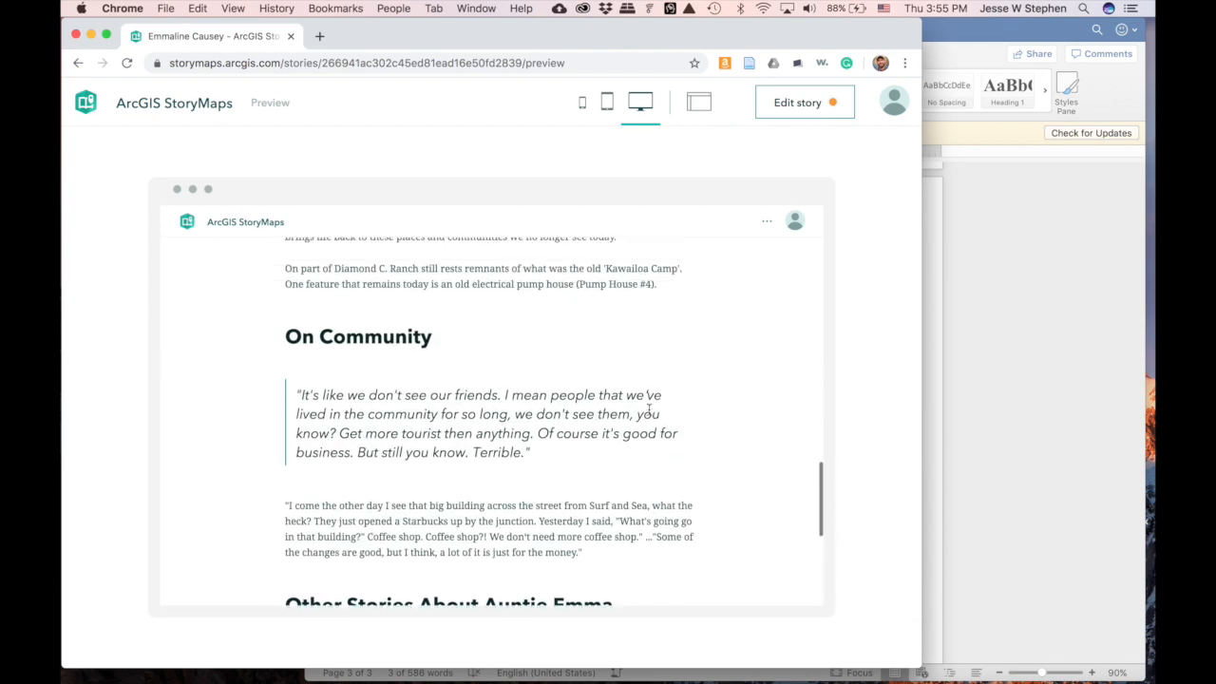
pyautogui.scroll(8, 649, 414)
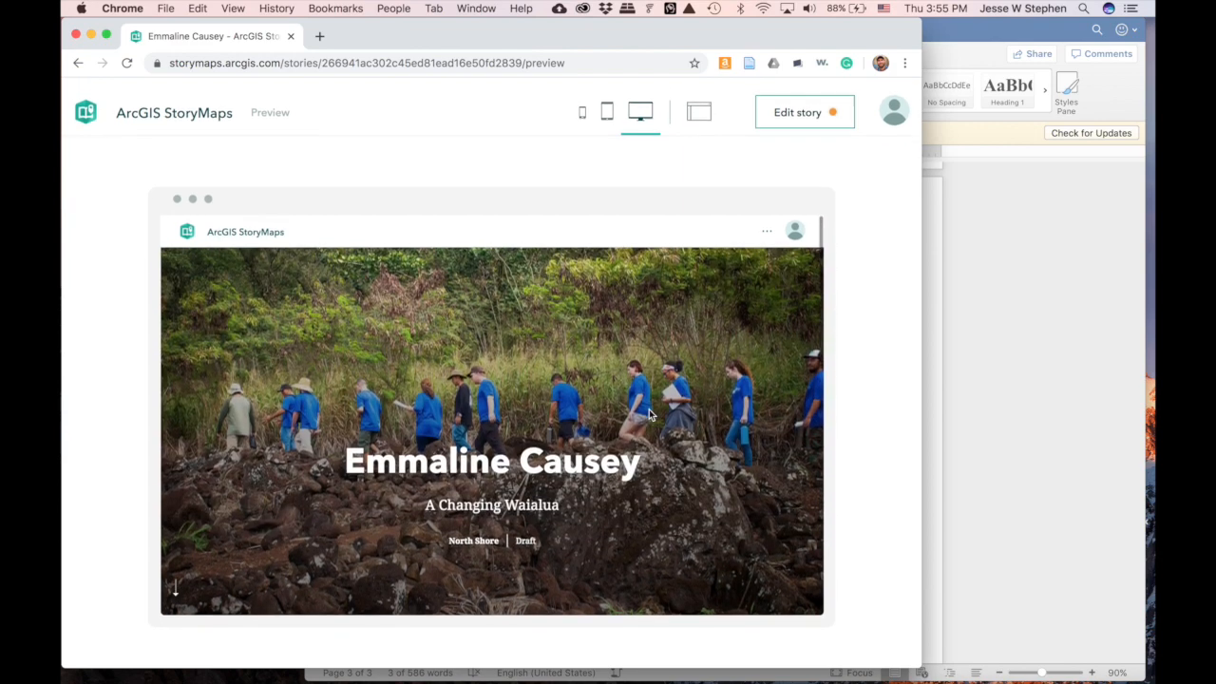
# - Check the preview in the tablet and phone layouts, scrolling through the phone view
pyautogui.click(606, 107)
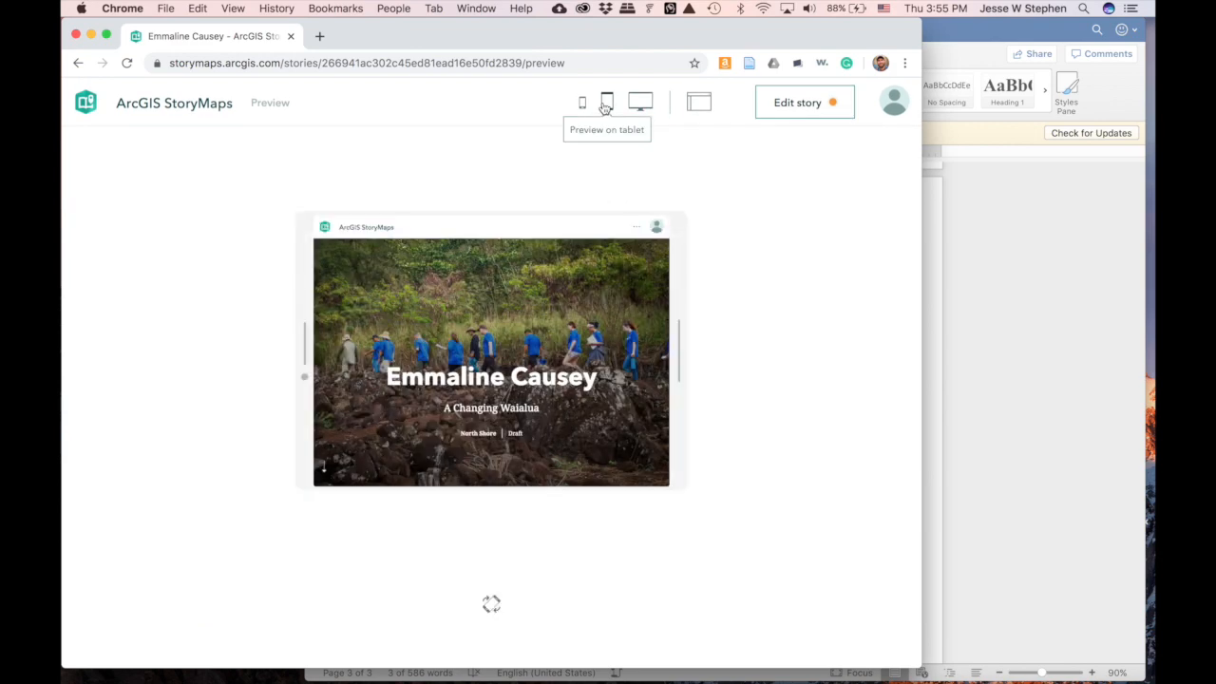
pyautogui.scroll(-5, 554, 352)
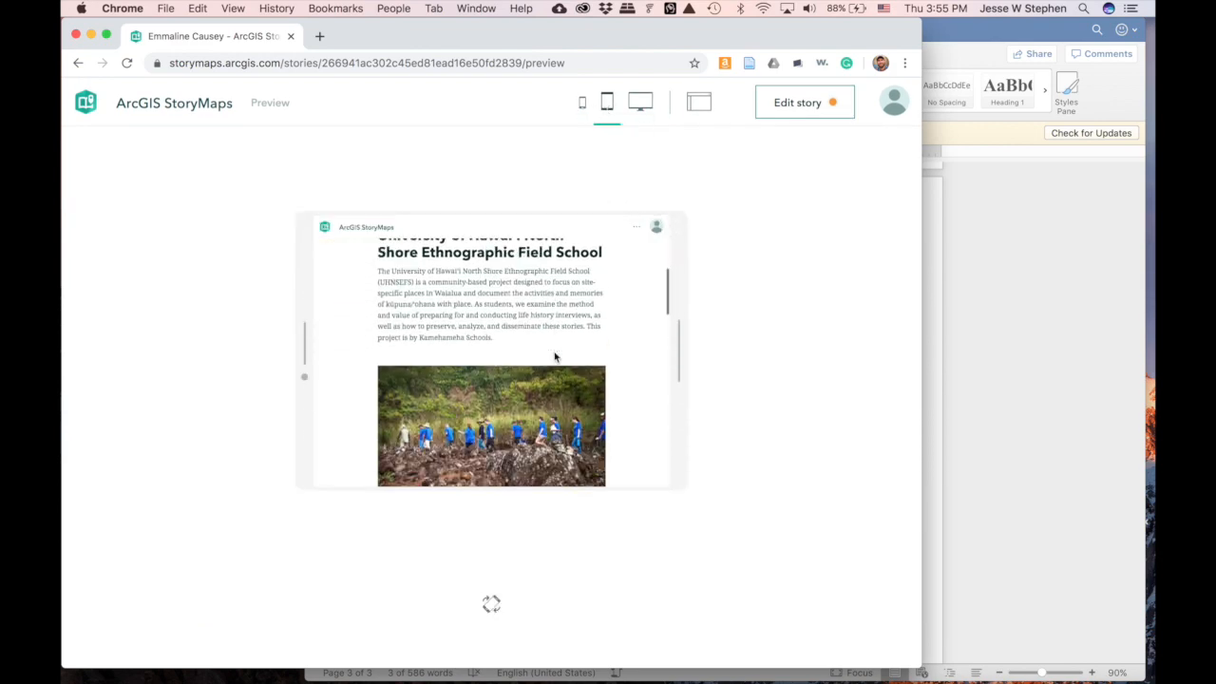
pyautogui.click(582, 102)
pyautogui.scroll(-4, 524, 370)
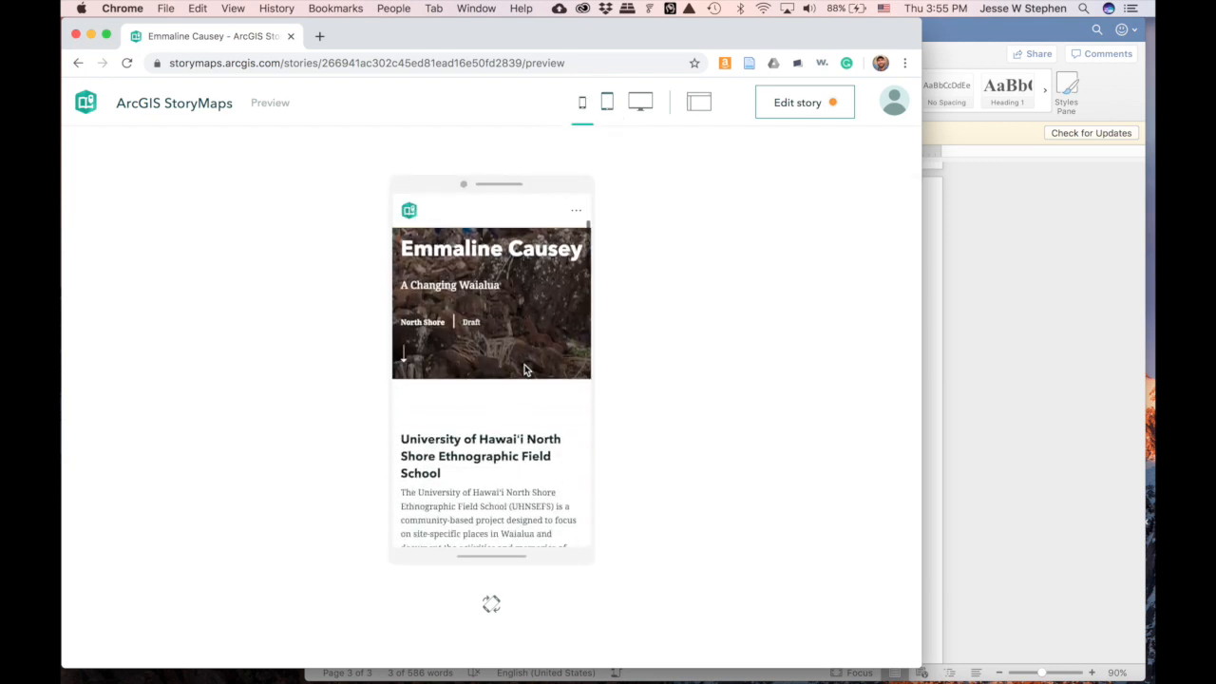
pyautogui.scroll(-10, 524, 371)
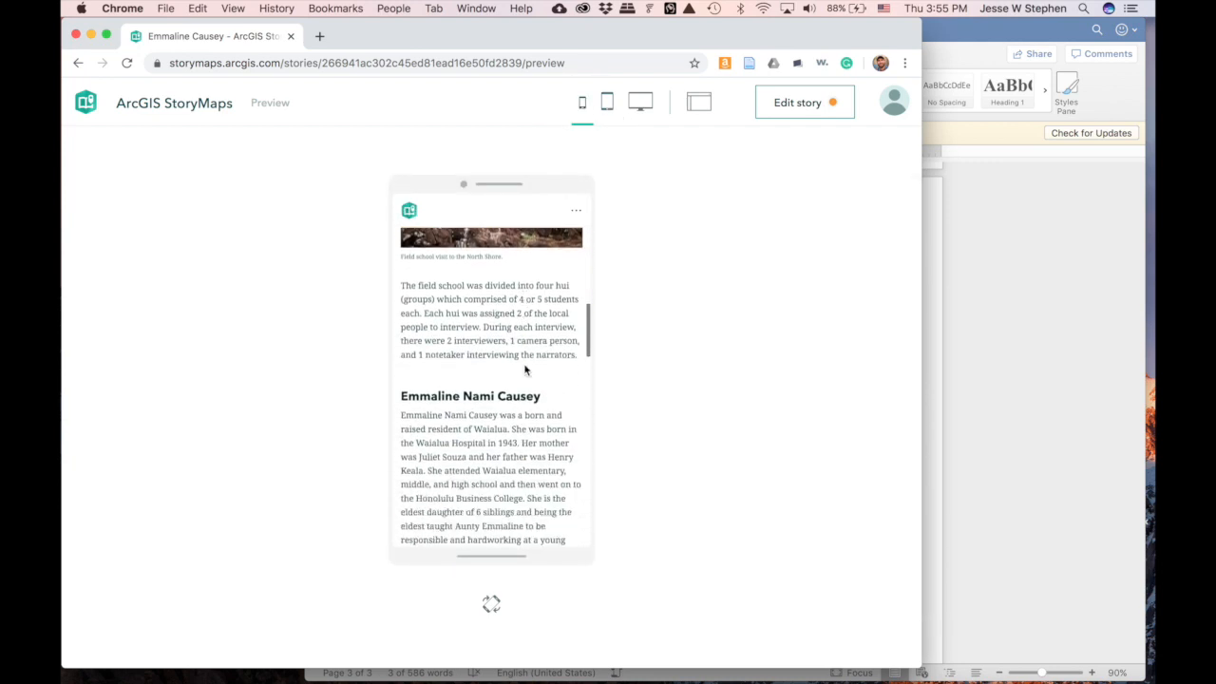
pyautogui.scroll(-10, 525, 366)
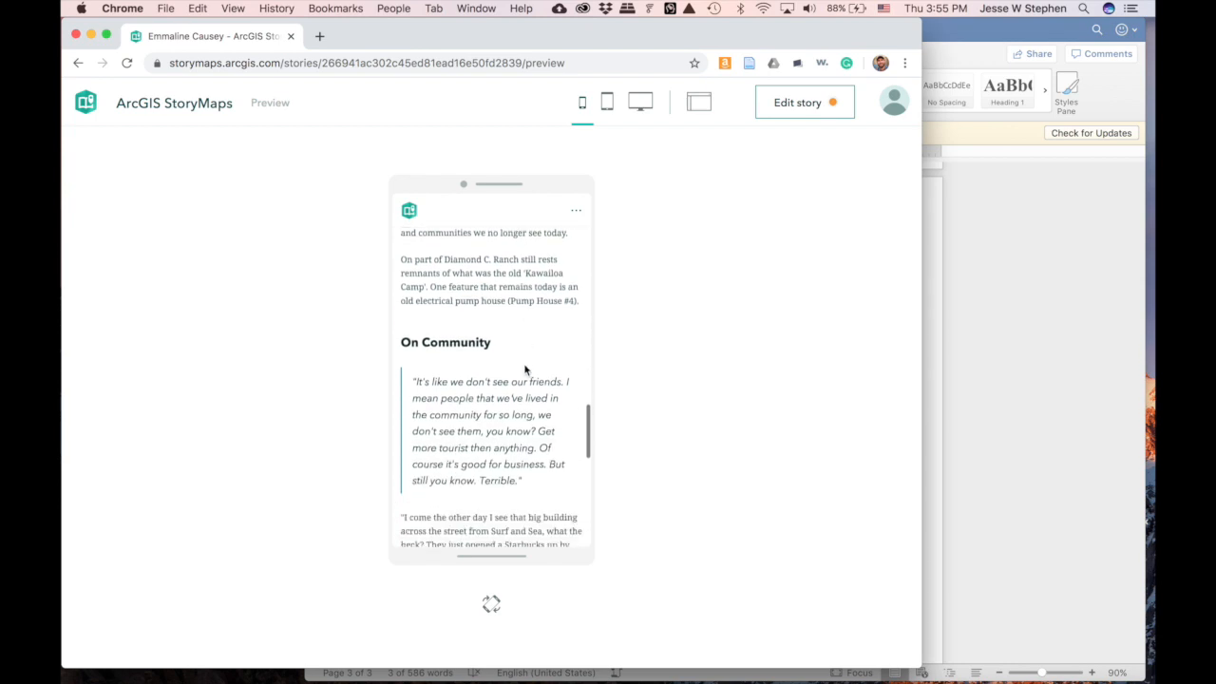
pyautogui.scroll(-3, 524, 365)
pyautogui.scroll(15, 525, 368)
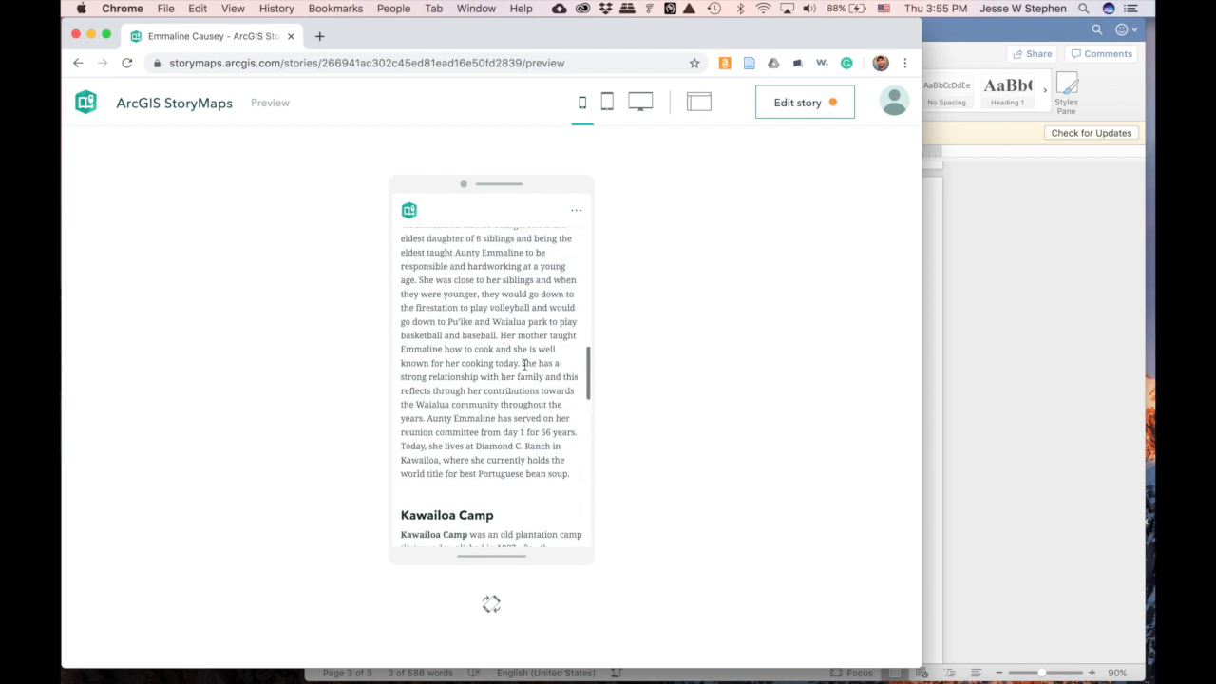
pyautogui.scroll(-5, 525, 370)
pyautogui.scroll(1, 525, 370)
pyautogui.scroll(-3, 483, 404)
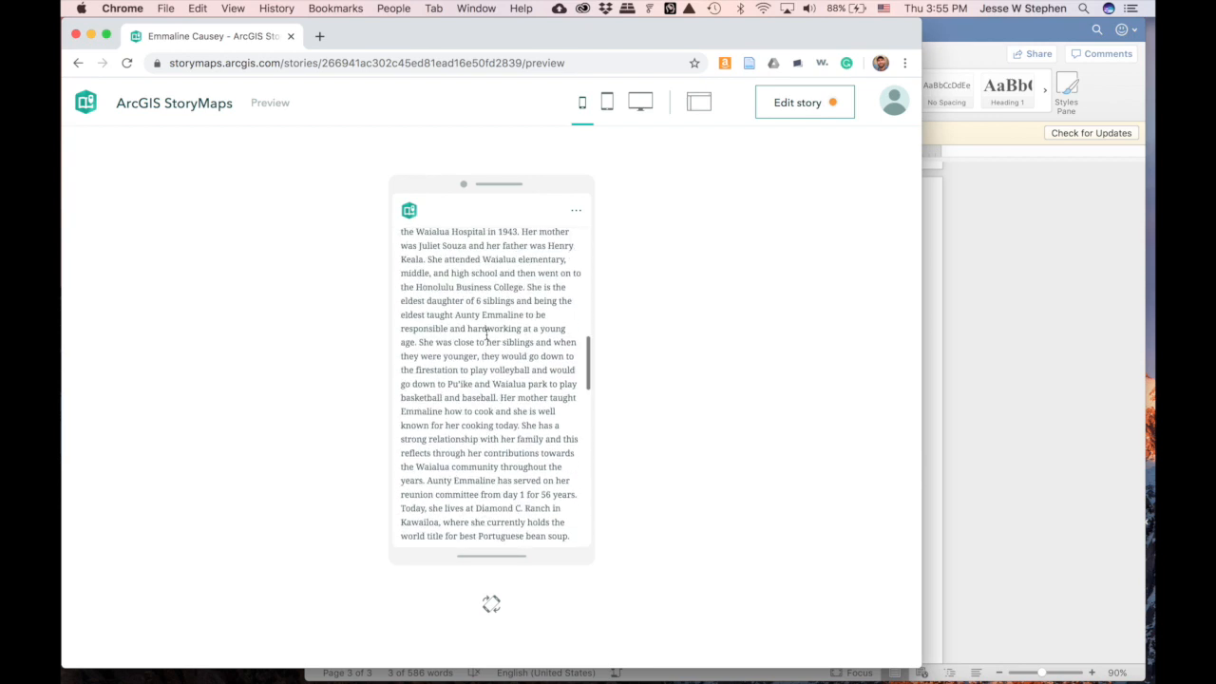
pyautogui.scroll(5, 482, 348)
pyautogui.scroll(10, 484, 366)
pyautogui.scroll(-15, 485, 371)
pyautogui.scroll(2, 486, 371)
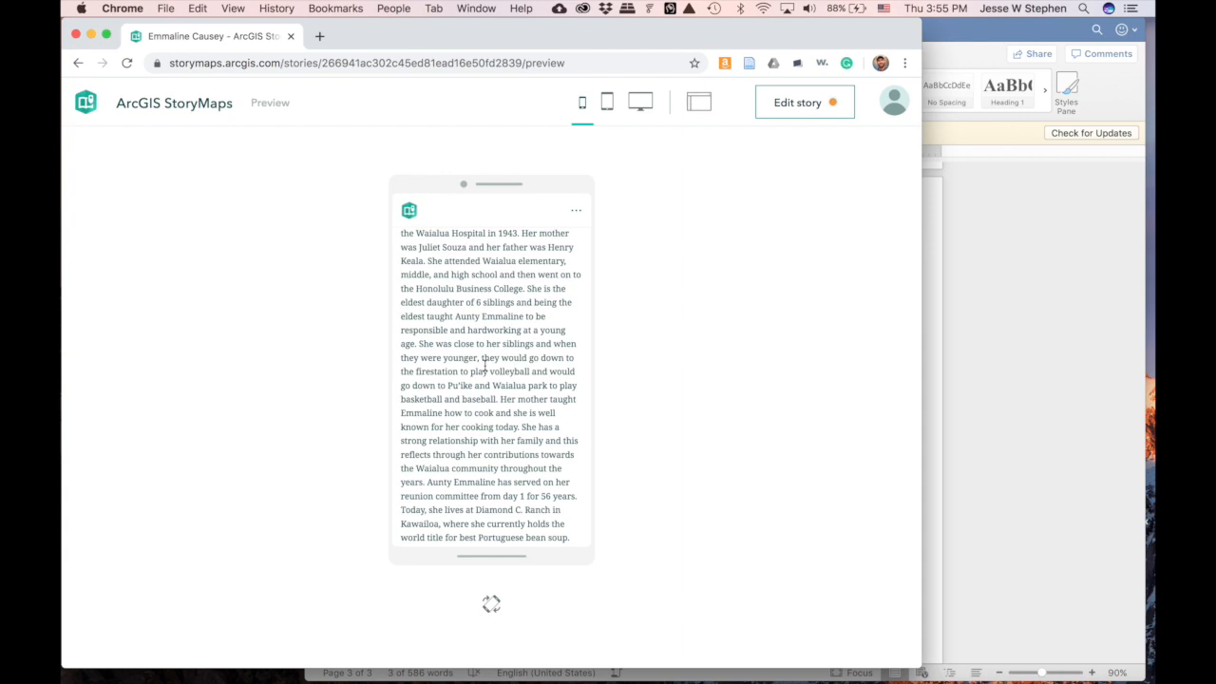
pyautogui.scroll(-4, 487, 485)
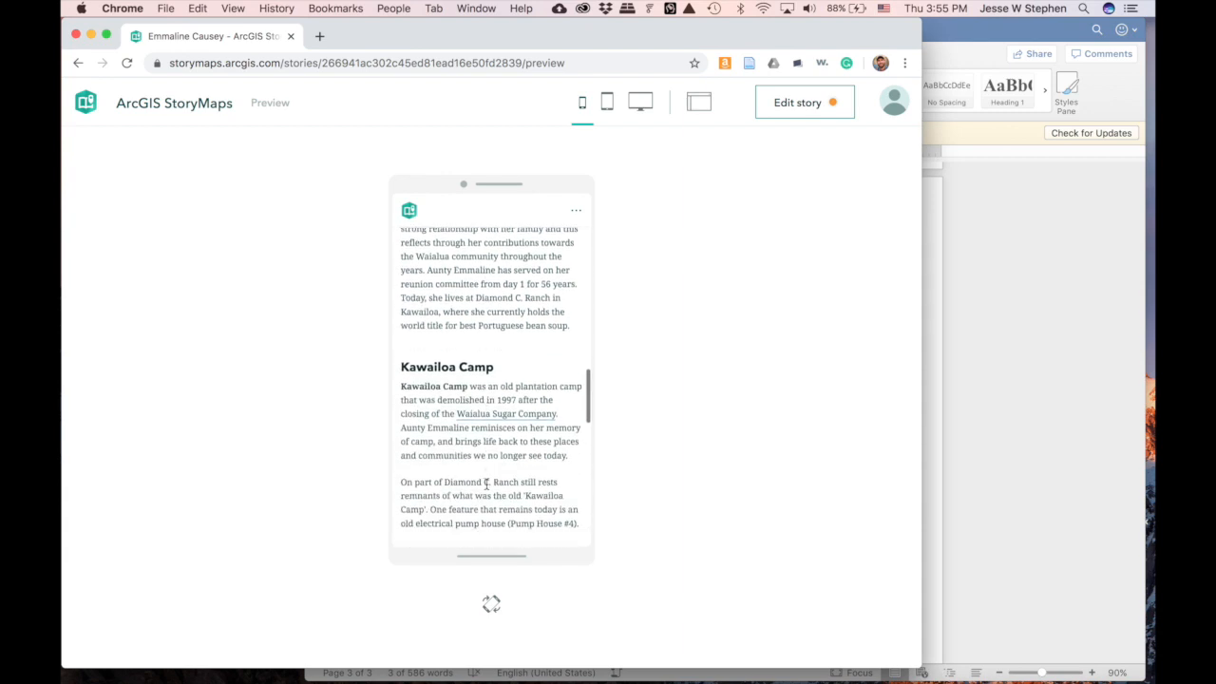
pyautogui.scroll(-2, 481, 454)
# - View the preview at full width in a wider window, down to the 'Mahalo Aunty Emmaline' credits
pyautogui.click(640, 102)
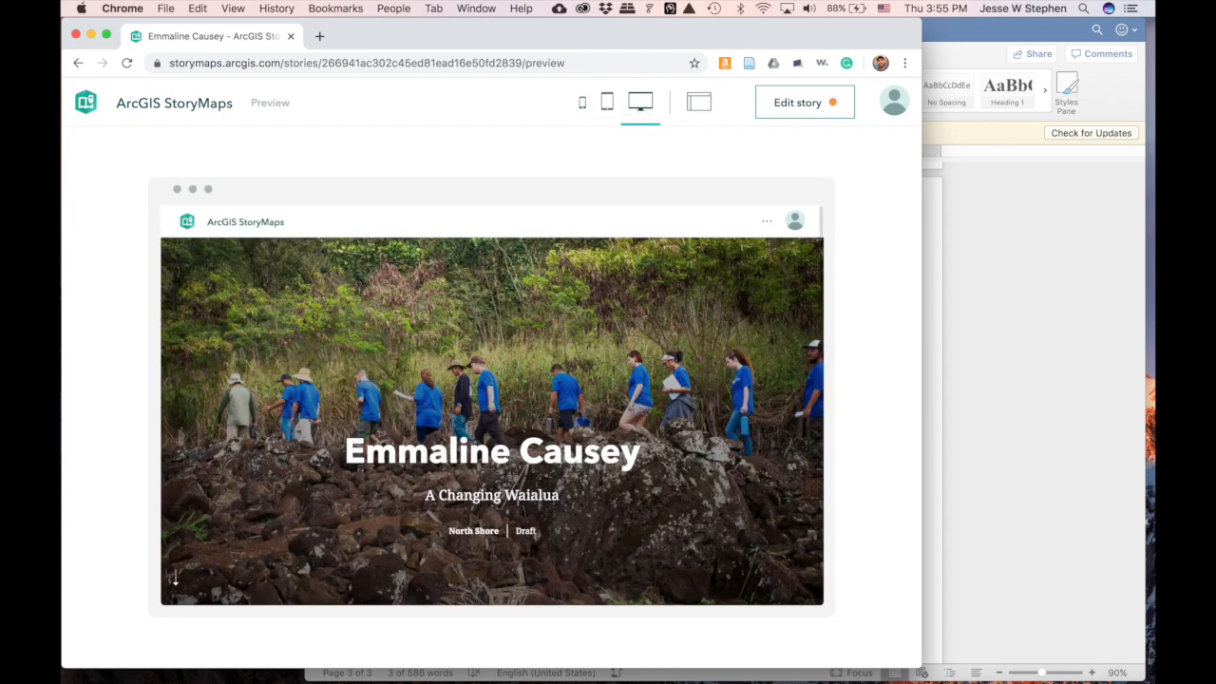
pyautogui.scroll(-10, 547, 424)
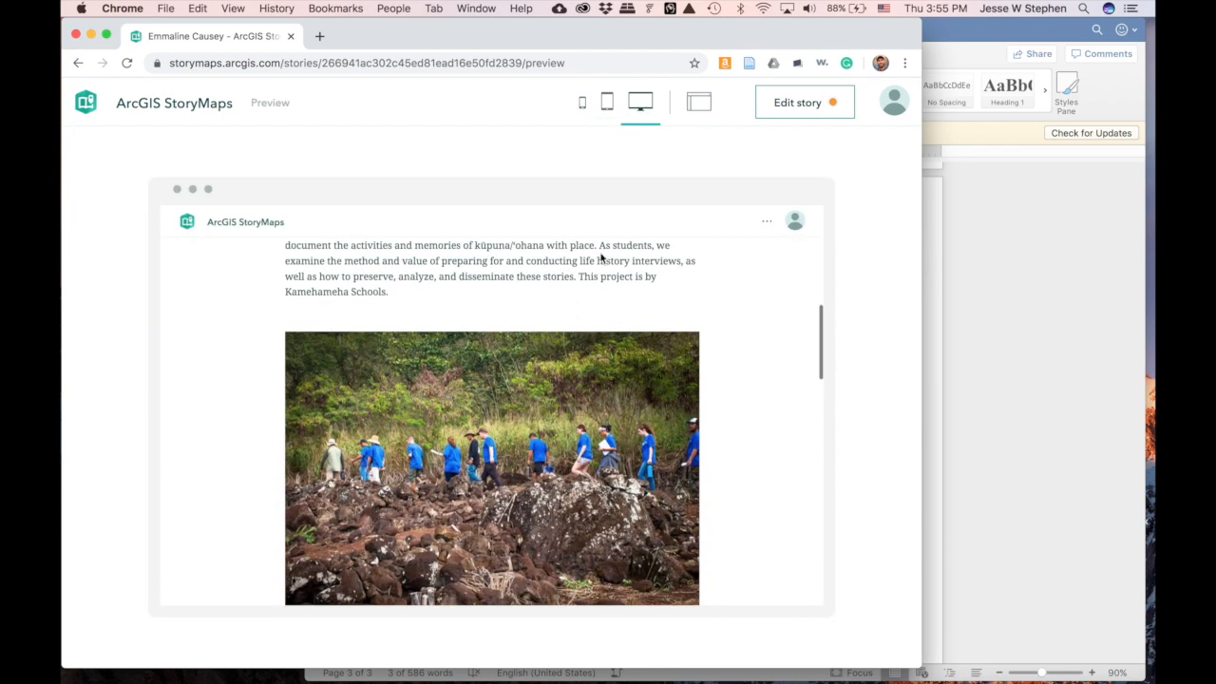
pyautogui.click(706, 107)
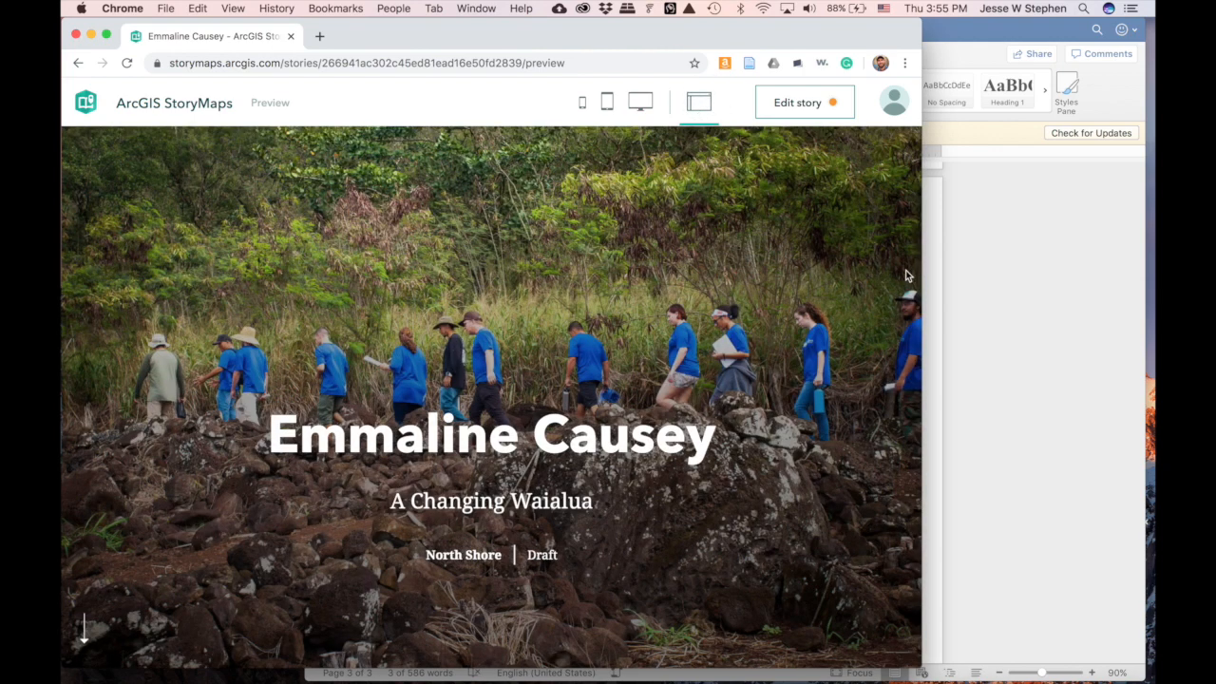
pyautogui.moveTo(923, 272); pyautogui.dragTo(1150, 275)
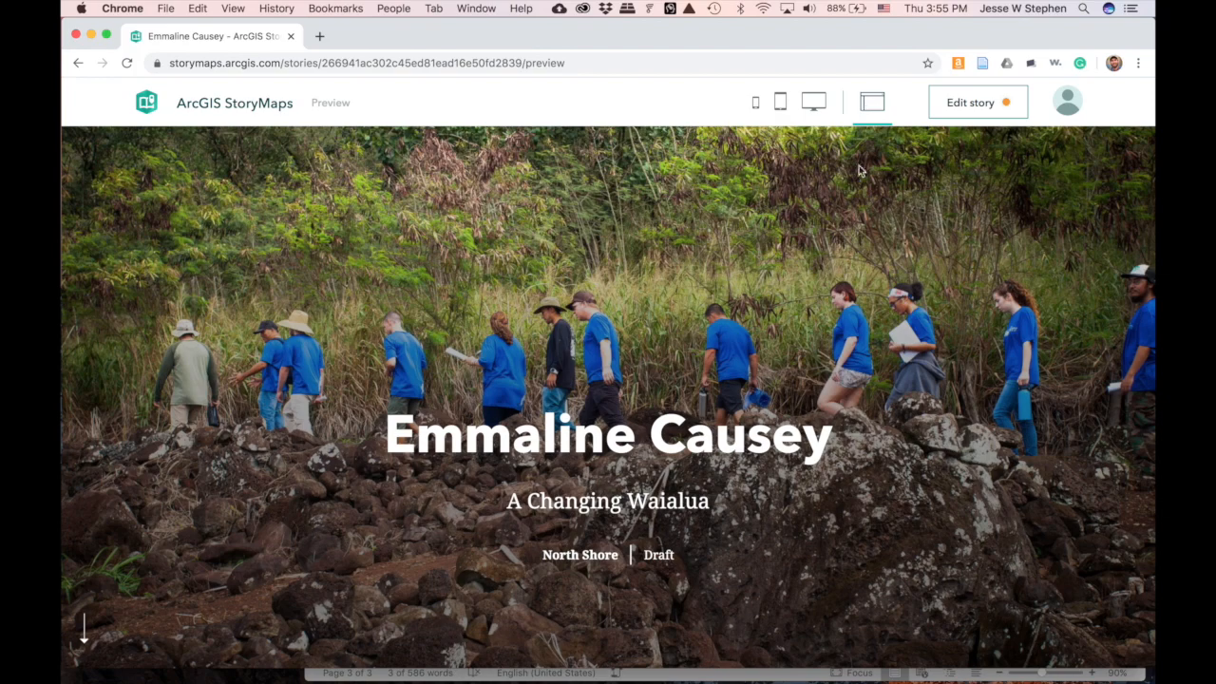
pyautogui.scroll(-5, 800, 294)
pyautogui.scroll(-10, 800, 295)
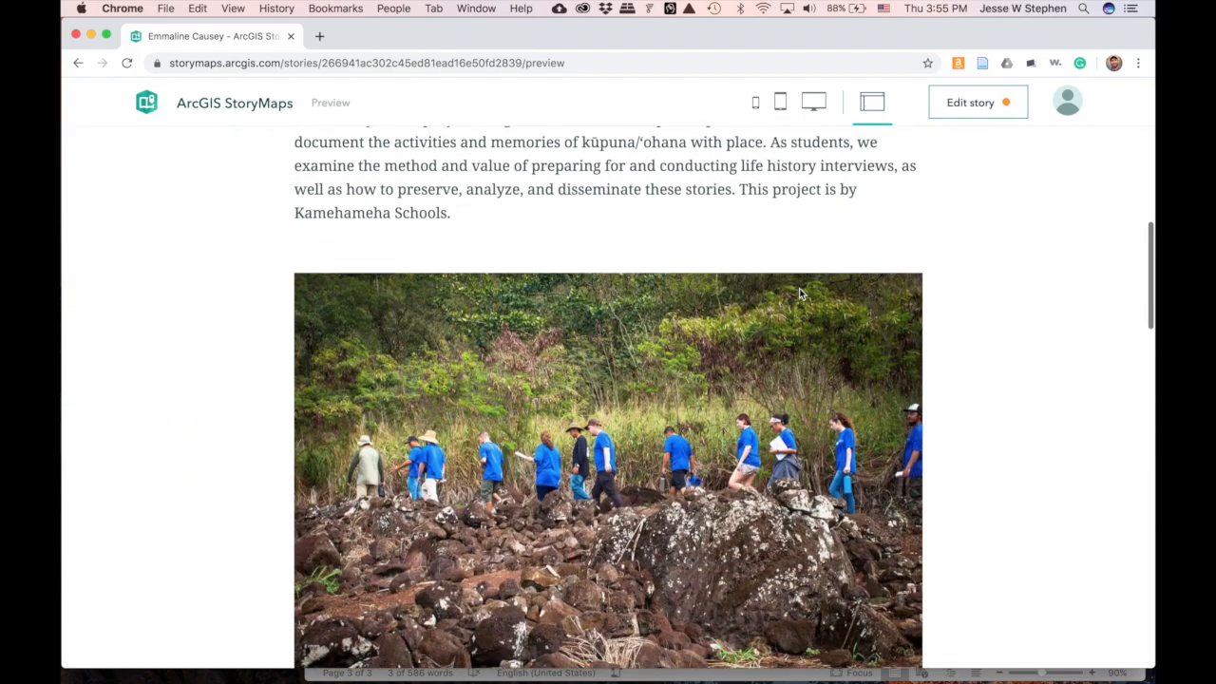
pyautogui.scroll(-10, 800, 295)
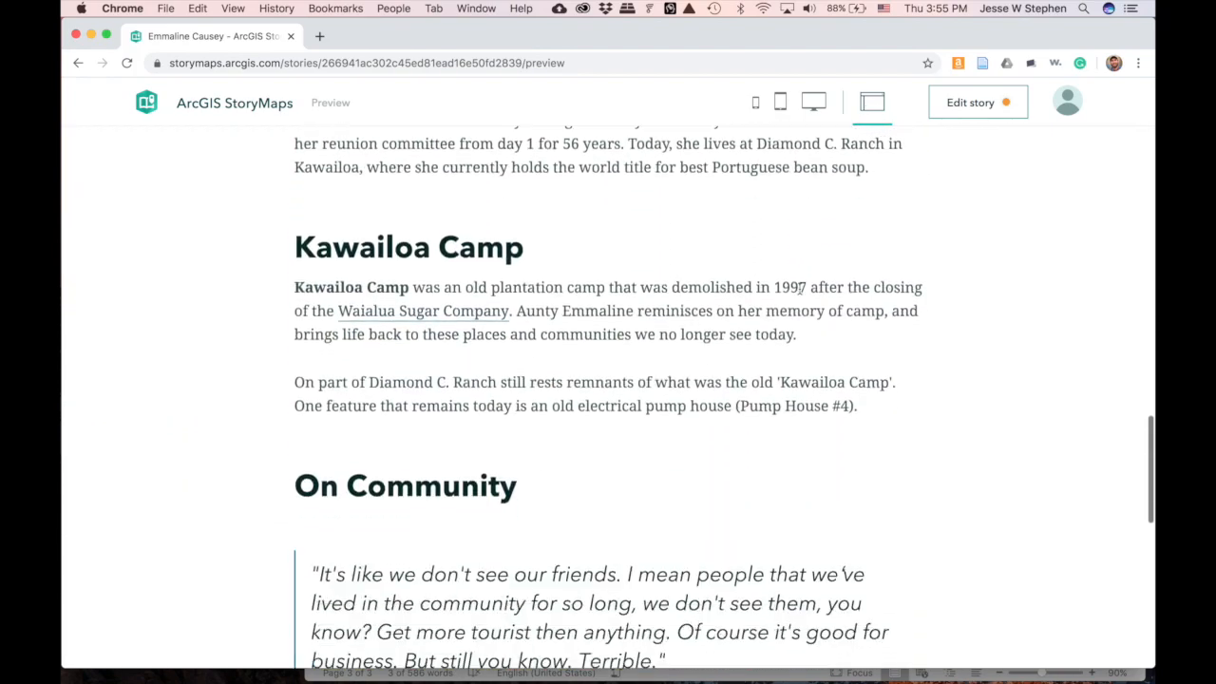
pyautogui.scroll(-5, 799, 290)
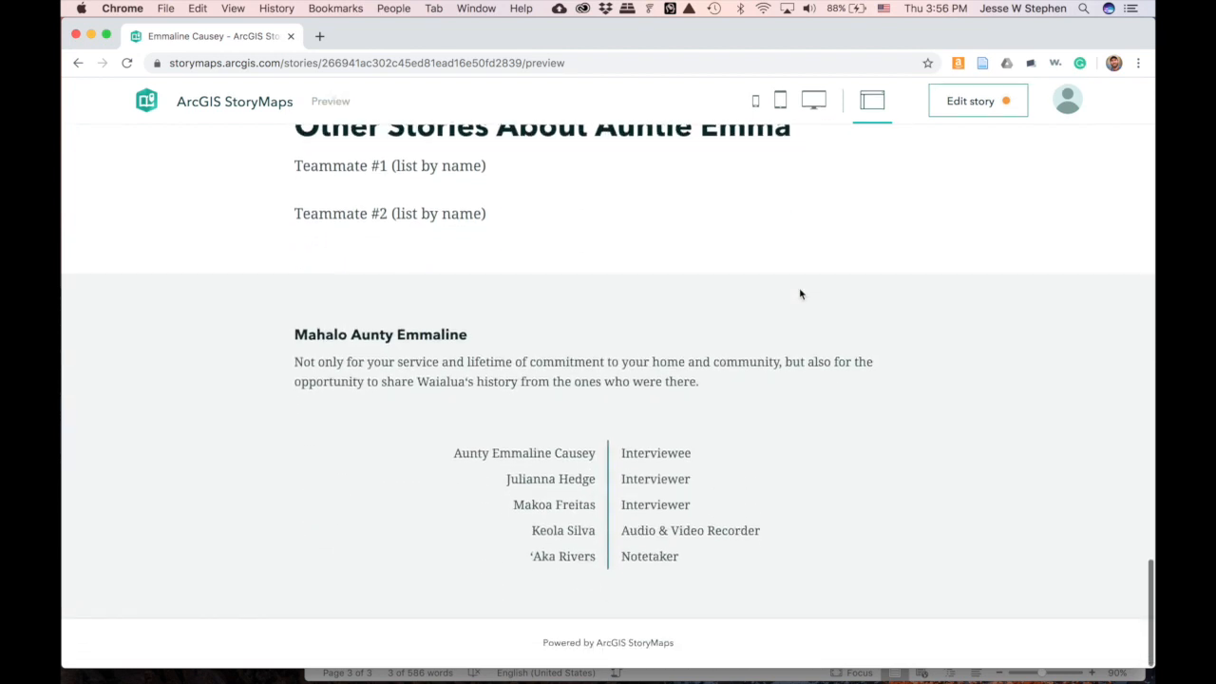
# - Return to the editor and scroll to the Kawailoa Camp section above On Community
pyautogui.click(981, 106)
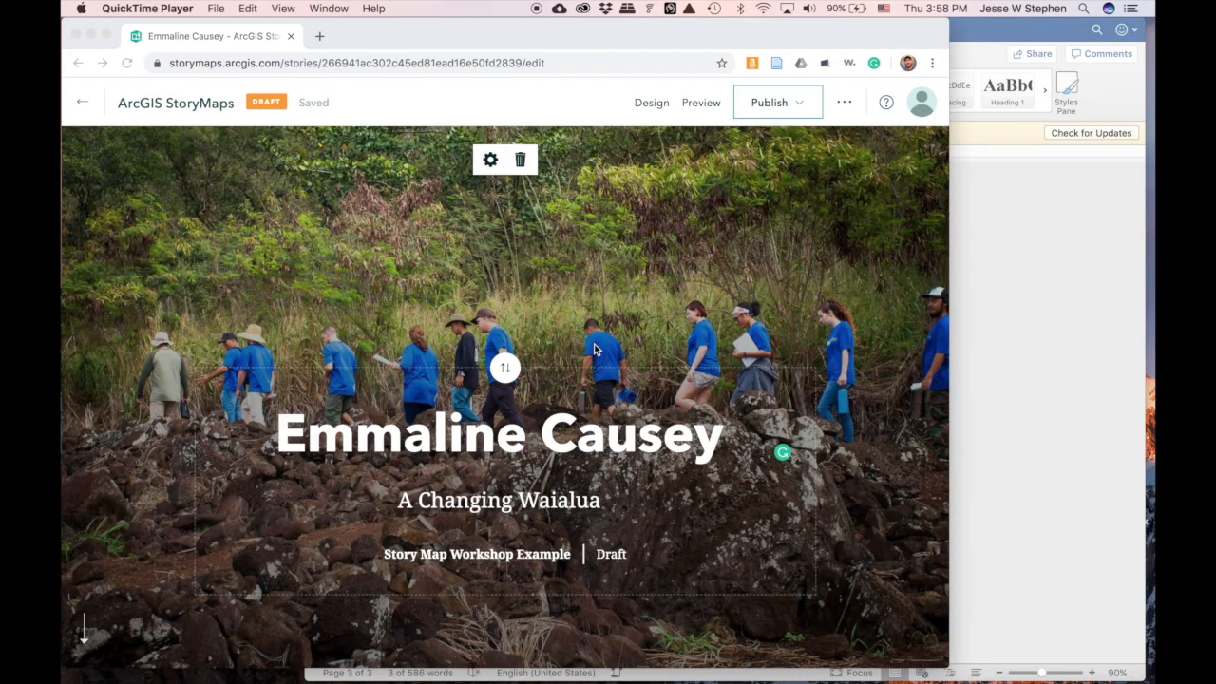
pyautogui.scroll(-10, 608, 469)
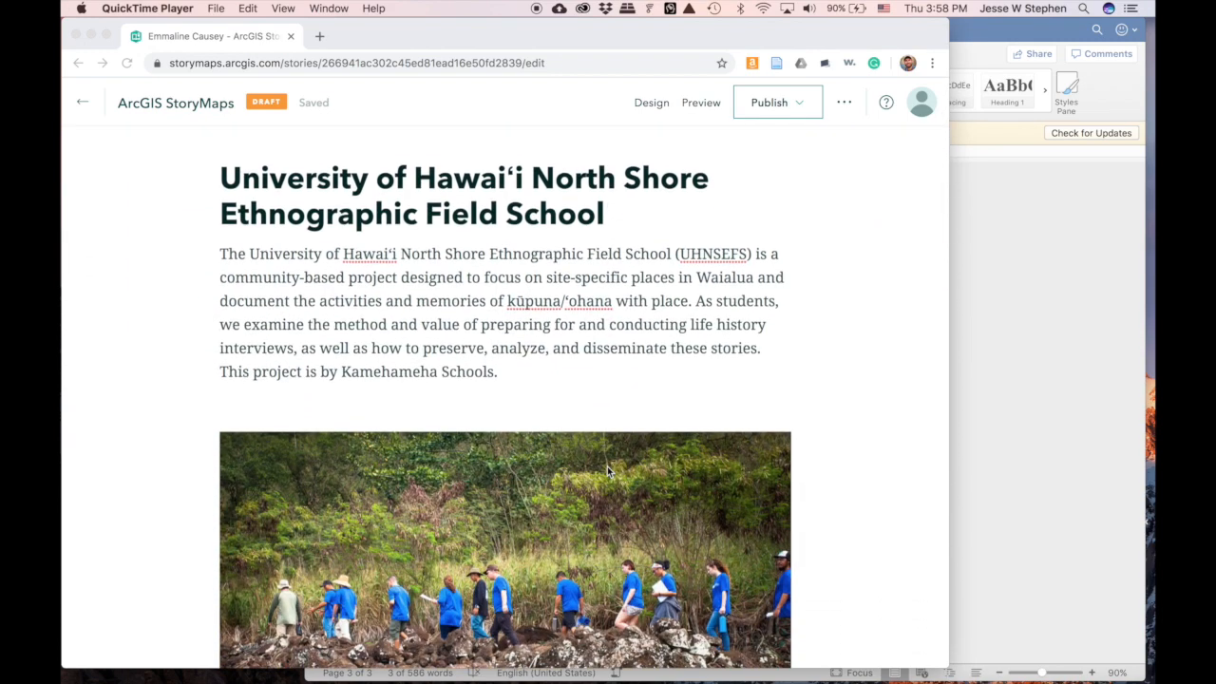
pyautogui.scroll(-5, 607, 467)
pyautogui.scroll(5, 607, 467)
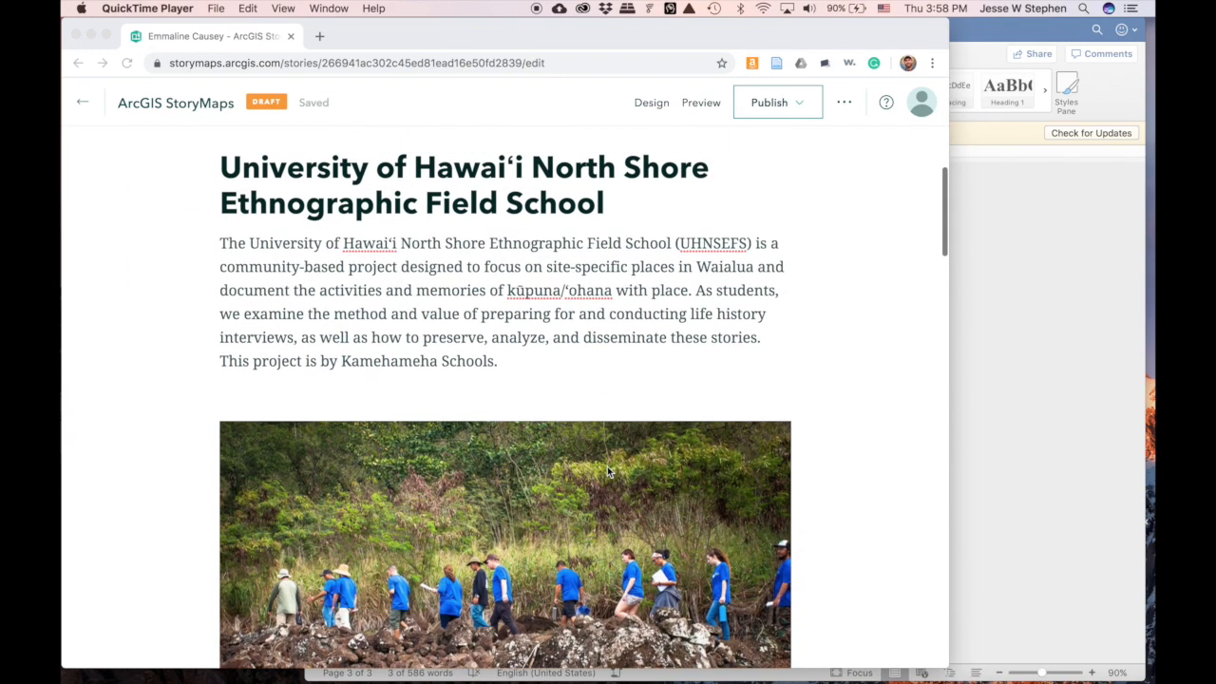
pyautogui.scroll(-4, 607, 467)
pyautogui.scroll(-6, 607, 466)
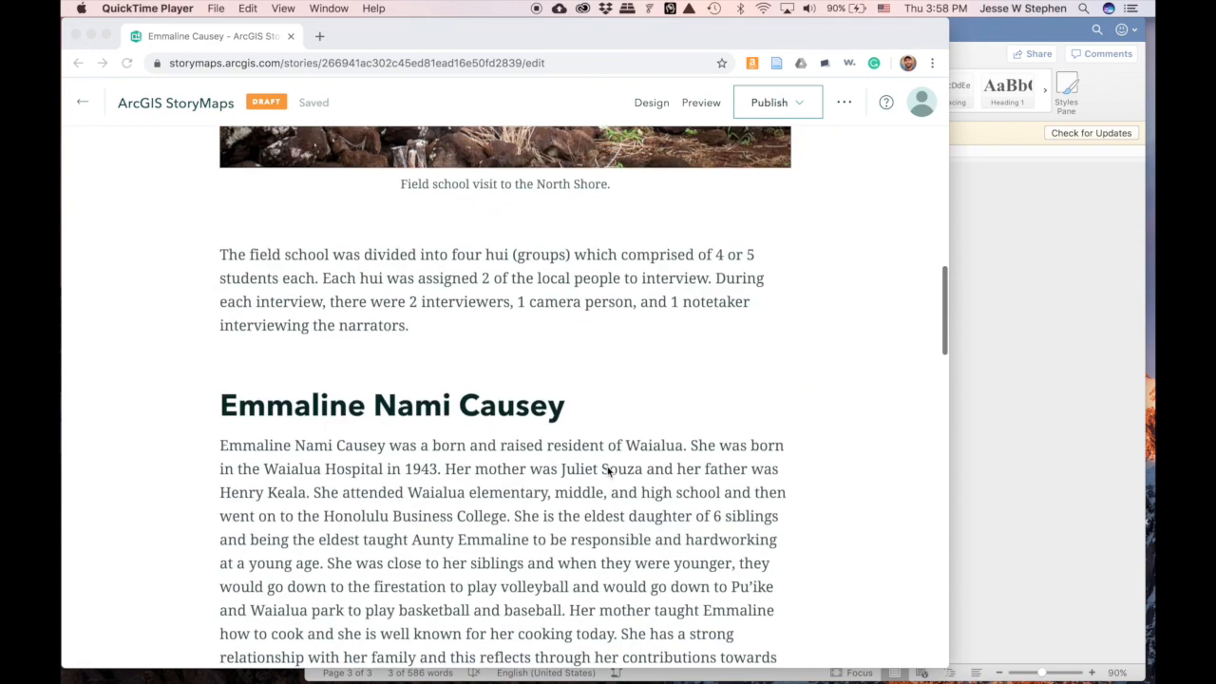
pyautogui.scroll(-10, 608, 470)
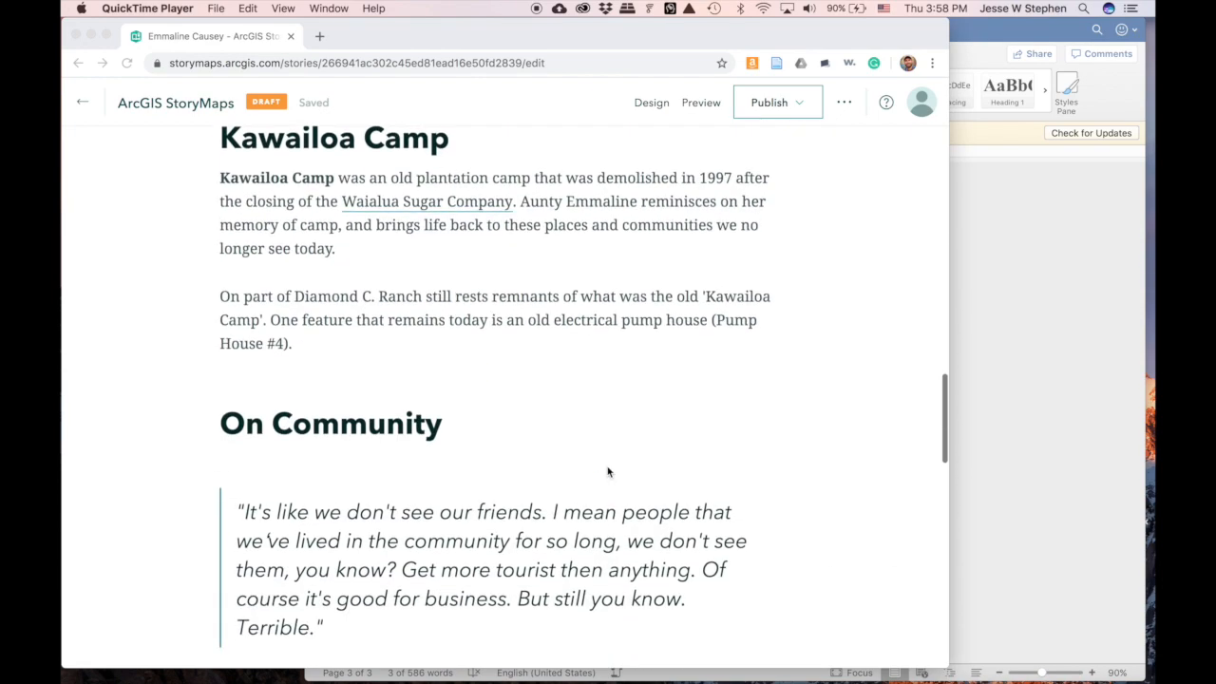
pyautogui.scroll(2, 608, 471)
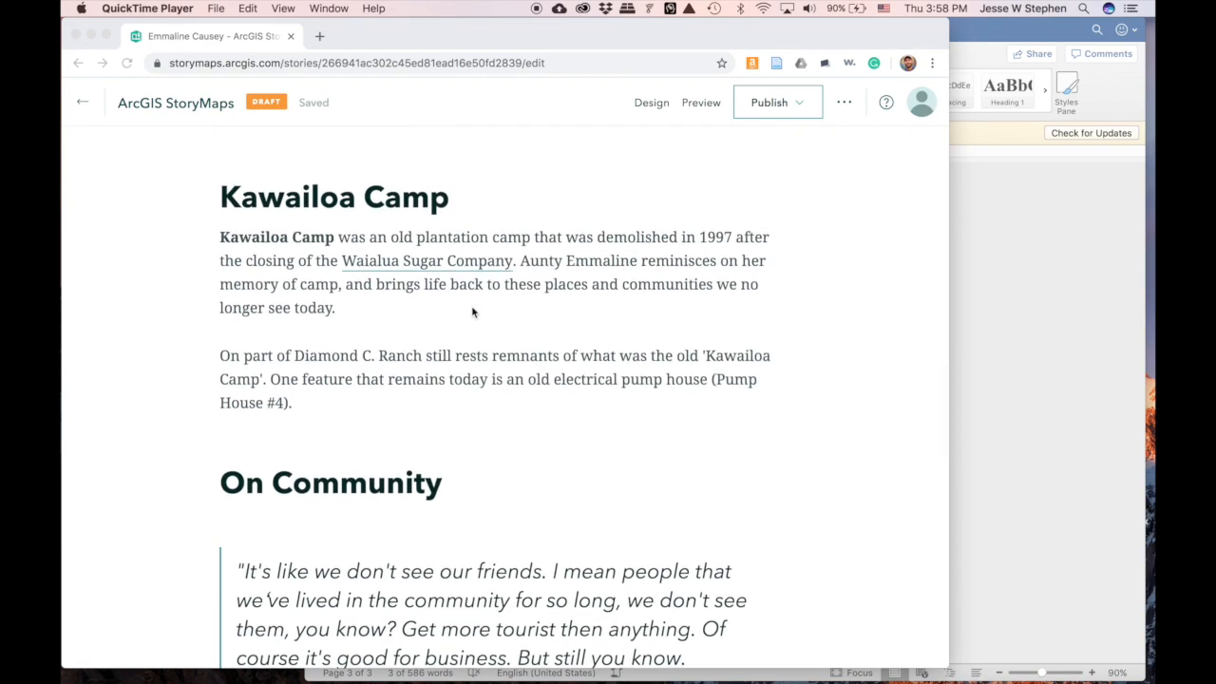
pyautogui.click(414, 338)
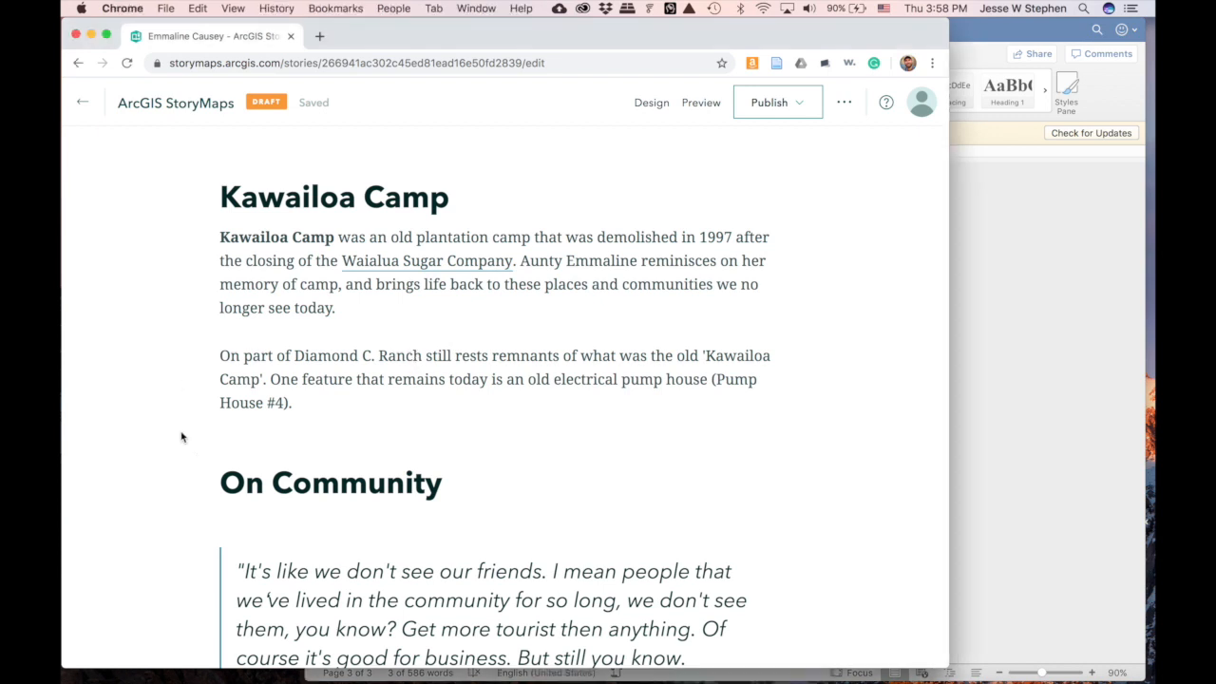
pyautogui.scroll(-4, 195, 424)
pyautogui.moveTo(199, 224)
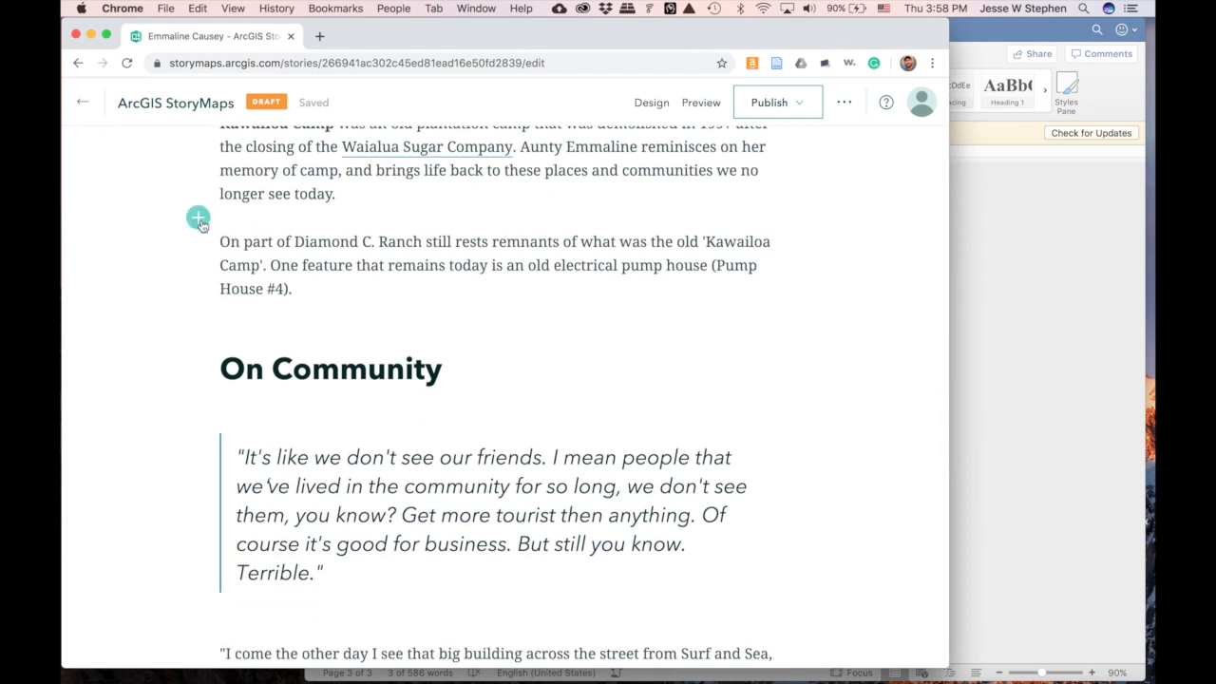
pyautogui.scroll(2, 202, 321)
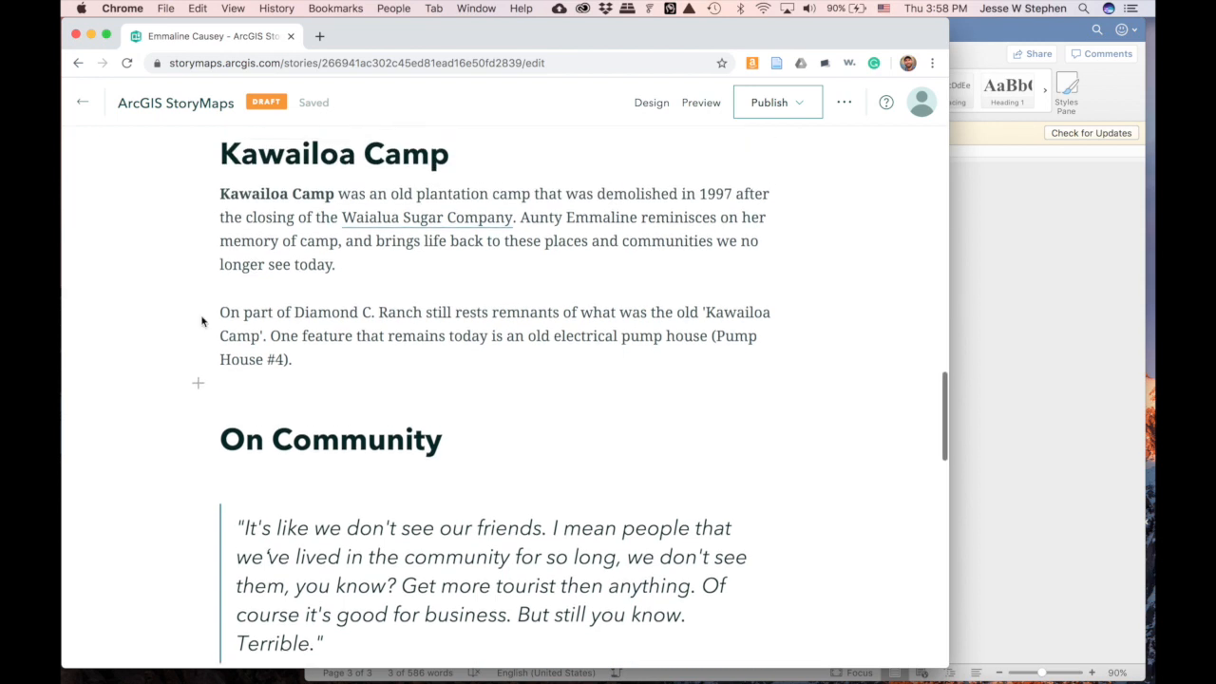
pyautogui.scroll(1, 202, 321)
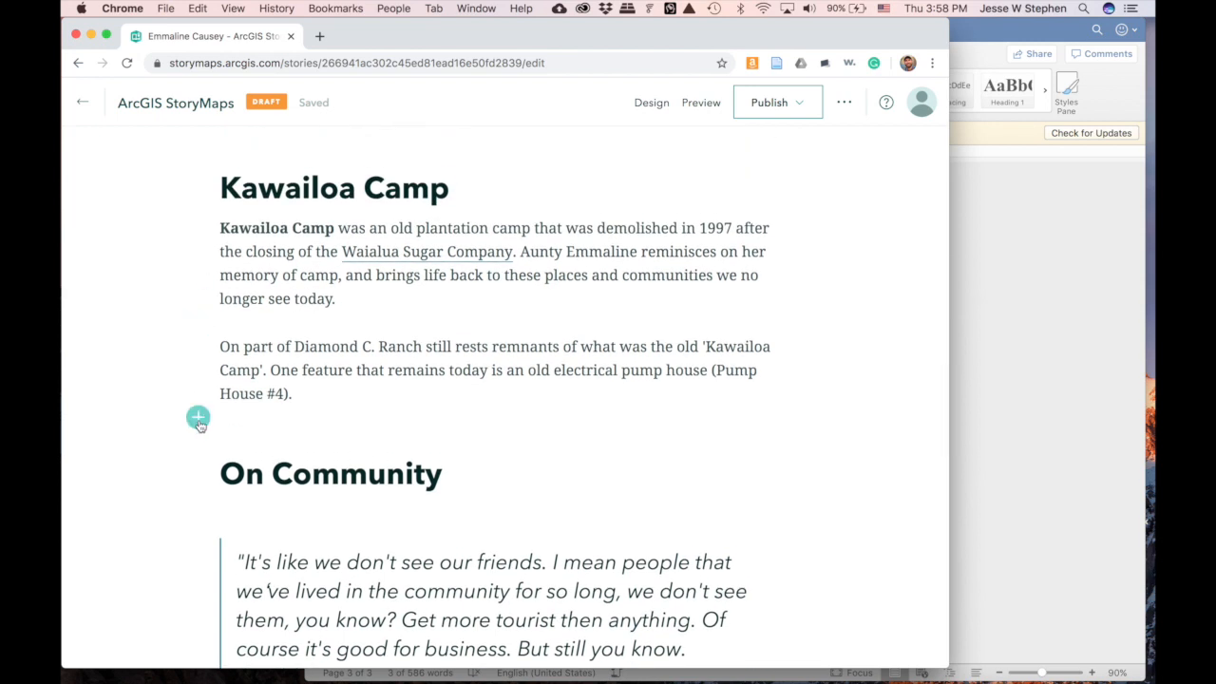
# - Insert a Video block below the Pump House paragraph, bringing up the Add web content dialog
pyautogui.click(198, 418)
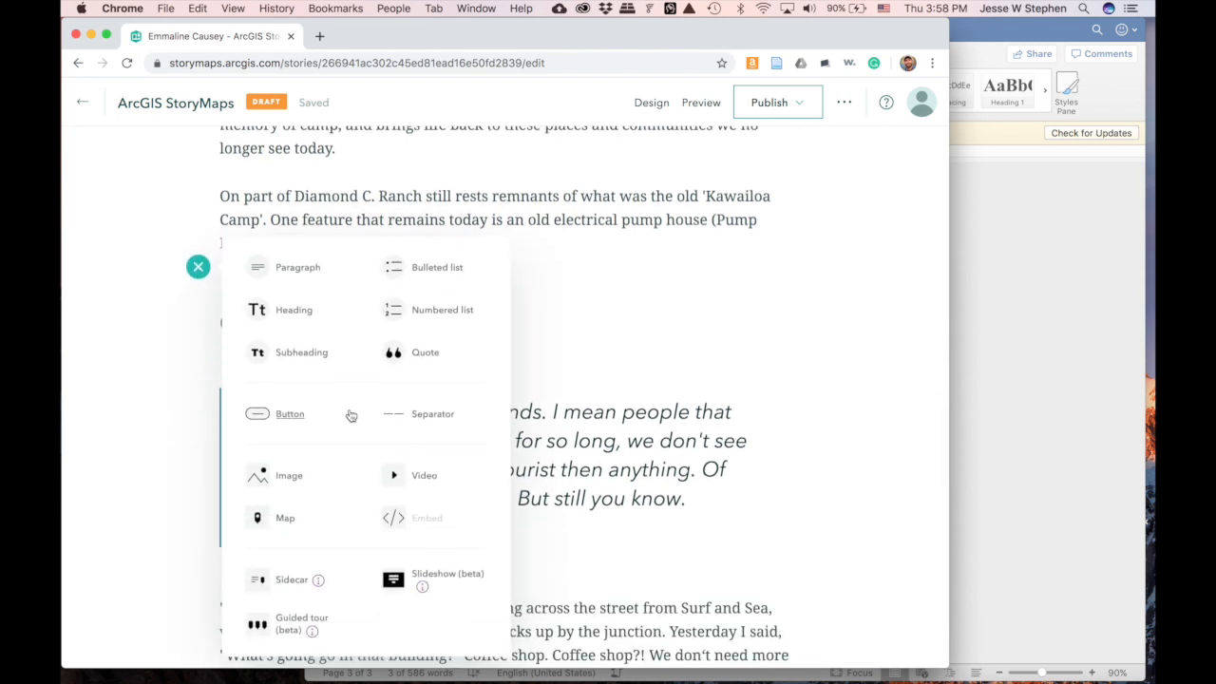
pyautogui.click(423, 480)
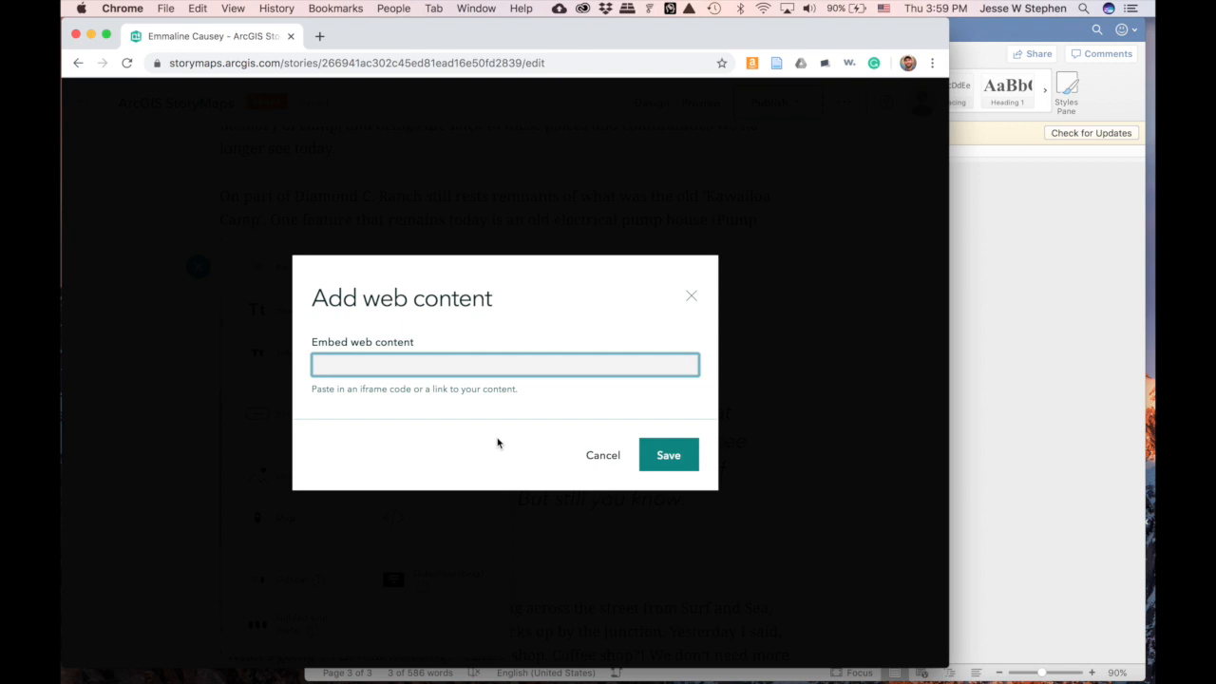
pyautogui.moveTo(828, 671)
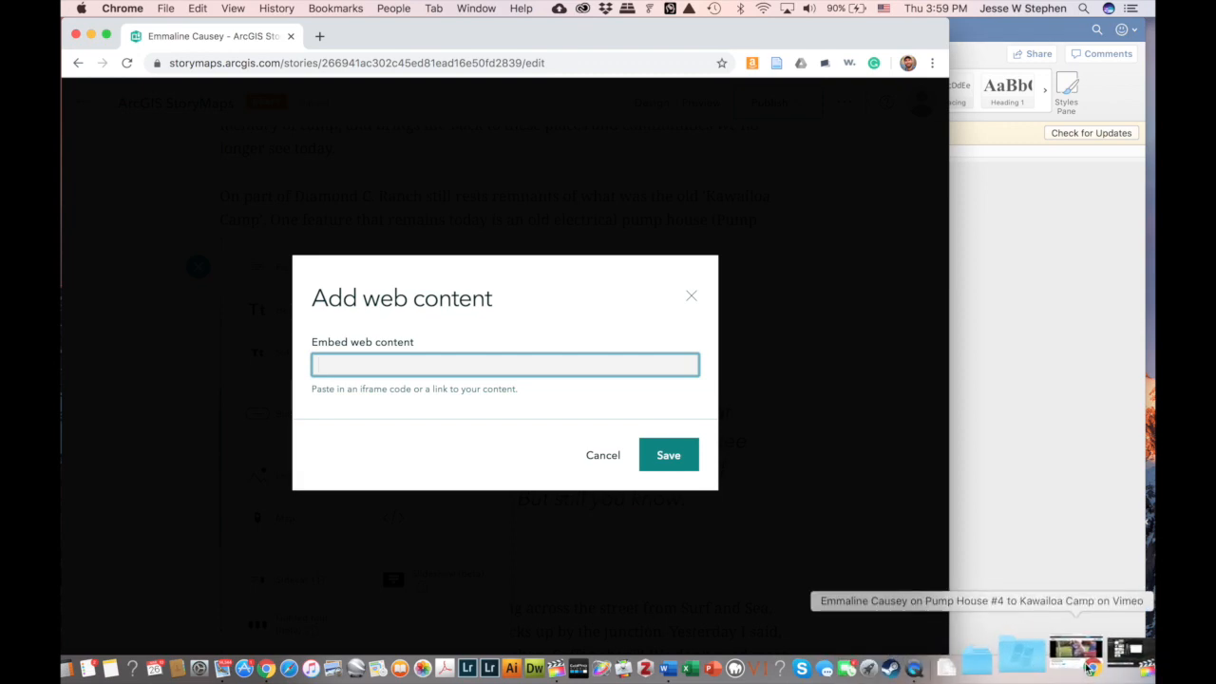
pyautogui.click(1087, 668)
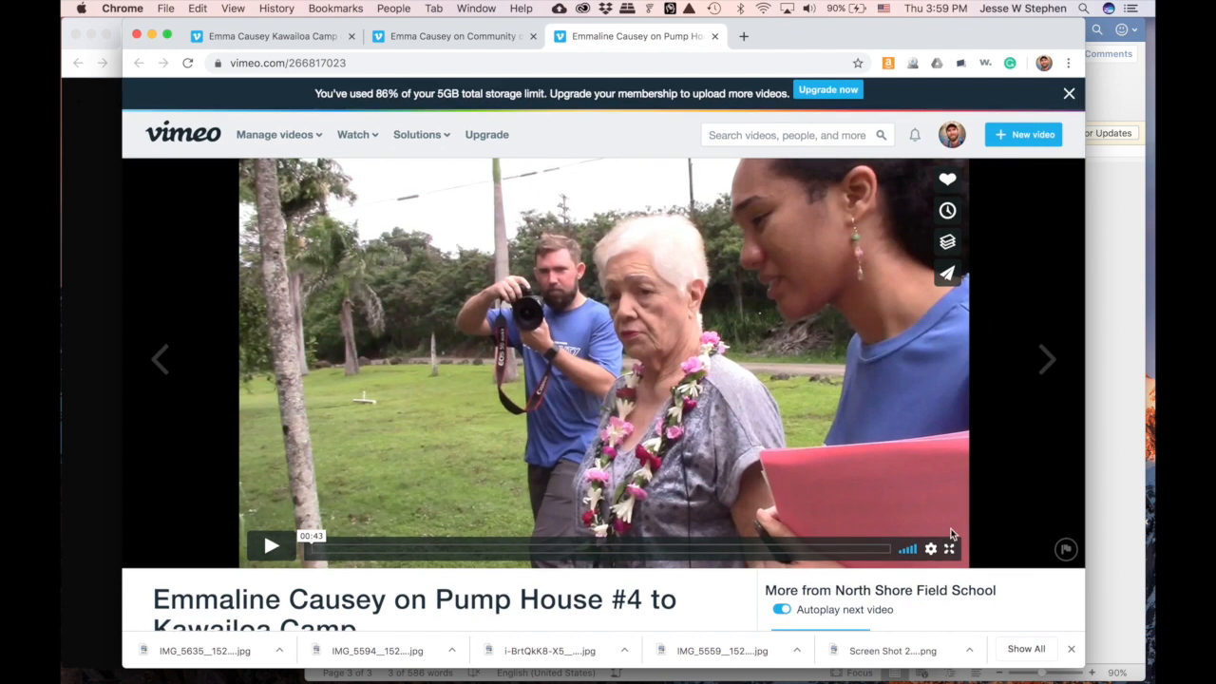
pyautogui.click(950, 274)
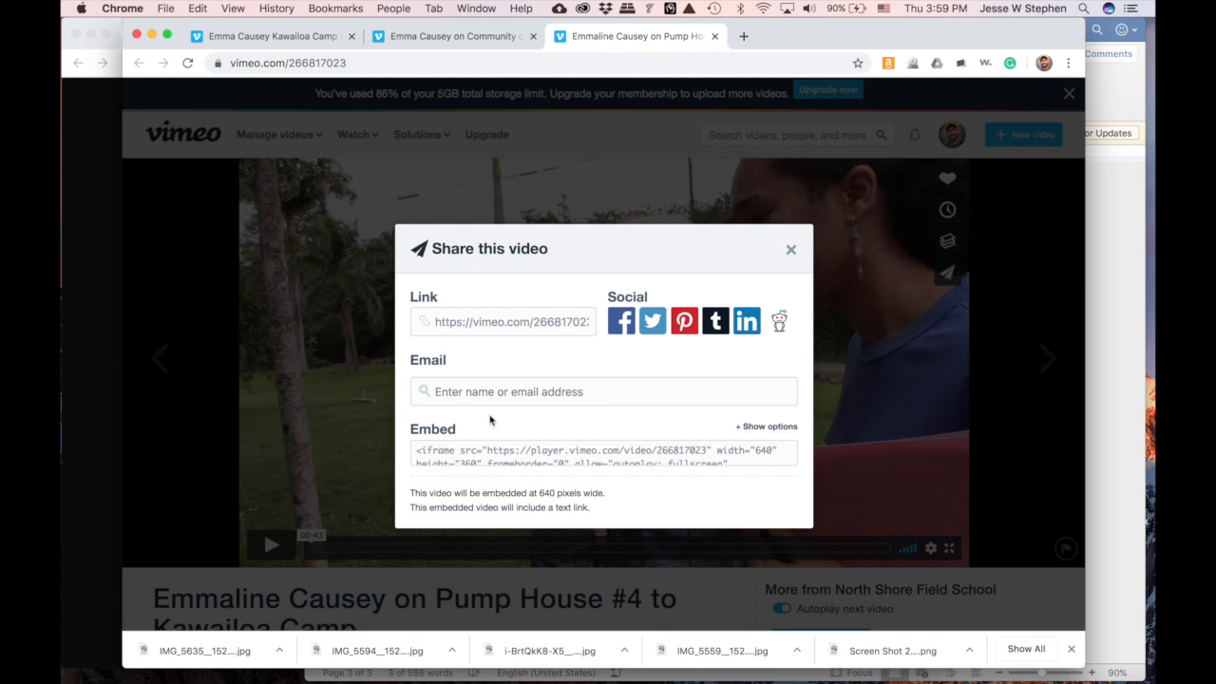
pyautogui.click(507, 323)
pyautogui.press('super+c')
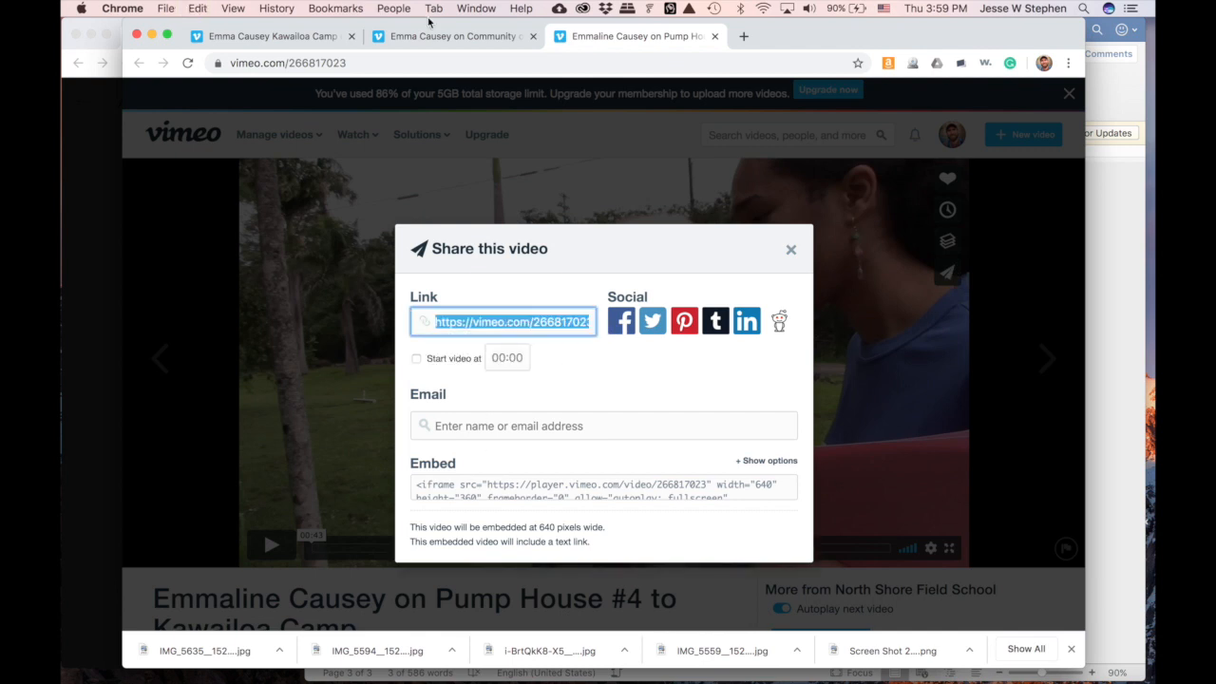
pyautogui.click(83, 421)
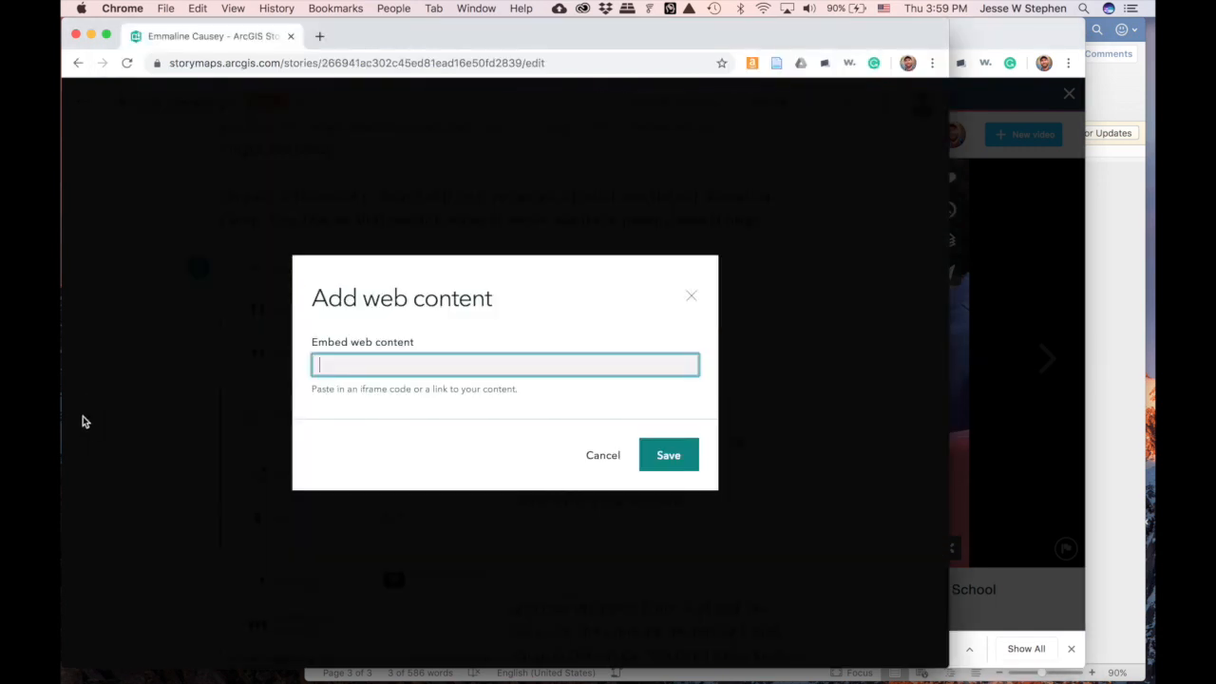
# - Paste the Vimeo link into the embed field and save the Pump House #4 video
pyautogui.press('super+v')
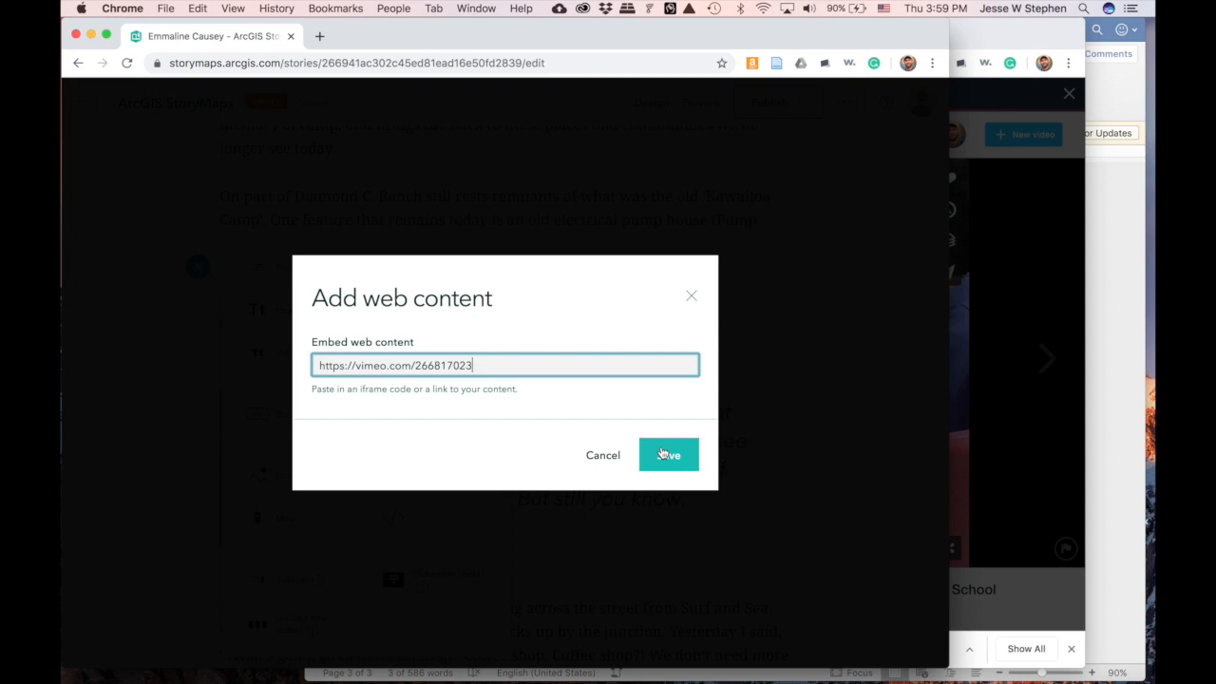
pyautogui.click(668, 455)
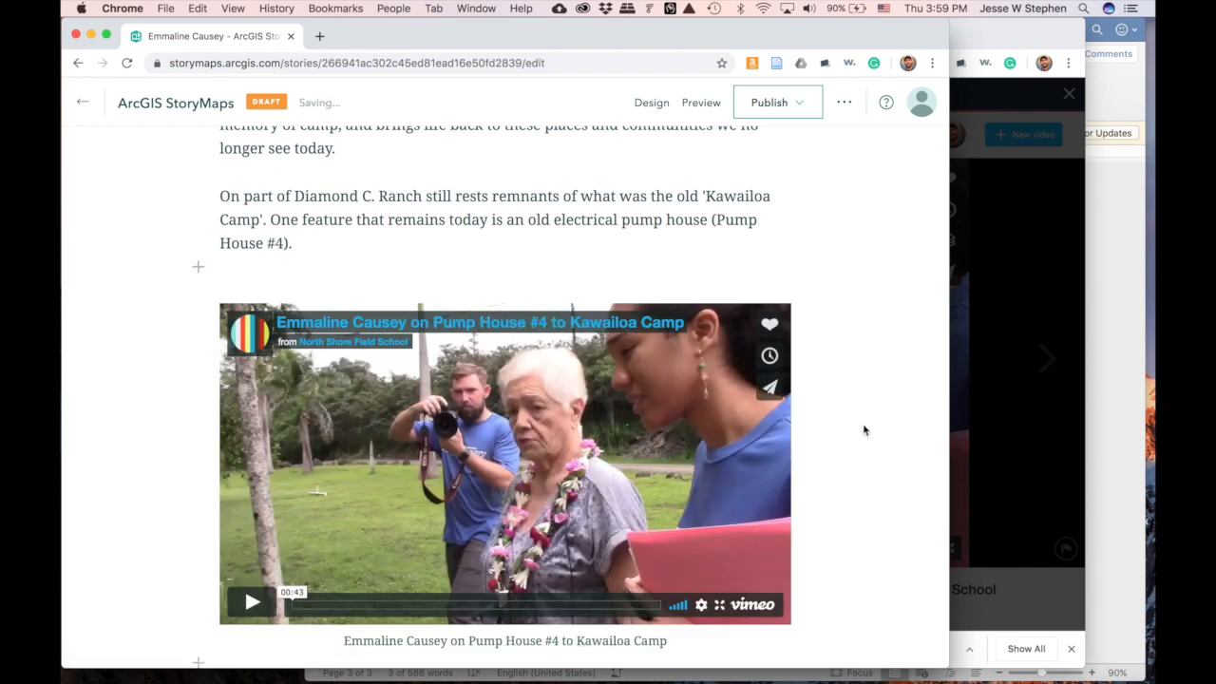
pyautogui.scroll(-2, 881, 431)
pyautogui.moveTo(631, 283)
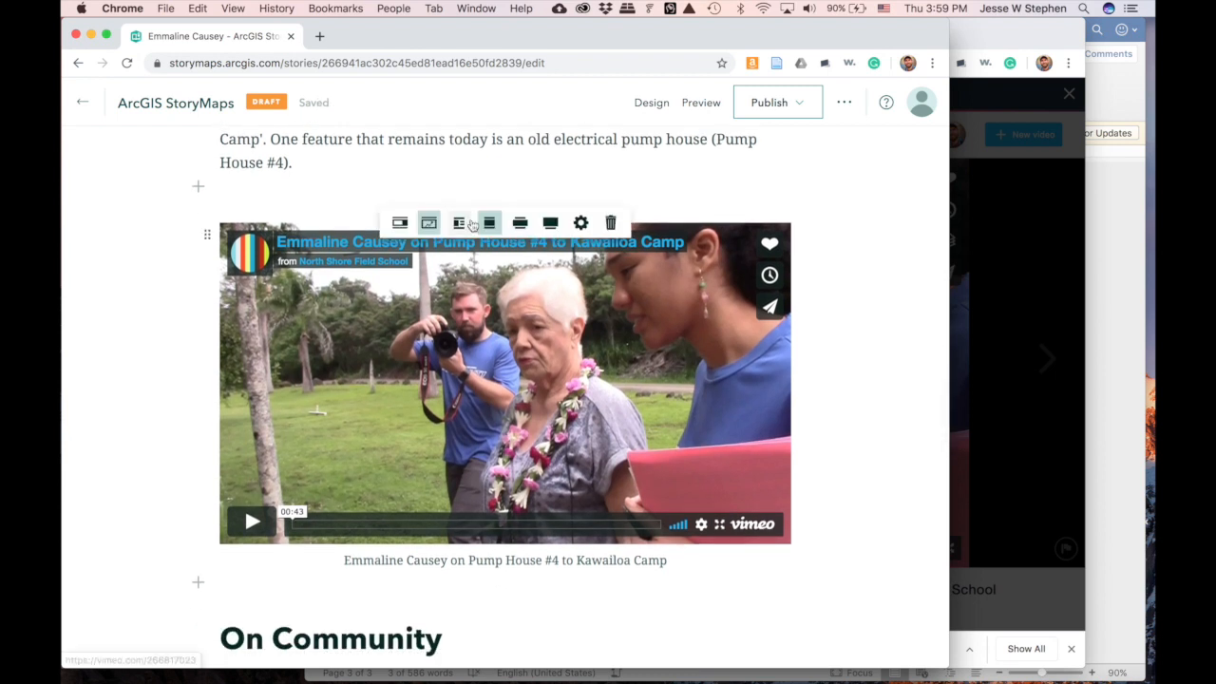
# - Try the Pump House video as a link card, a playable embed, floated beside On Community, then Small
pyautogui.click(398, 224)
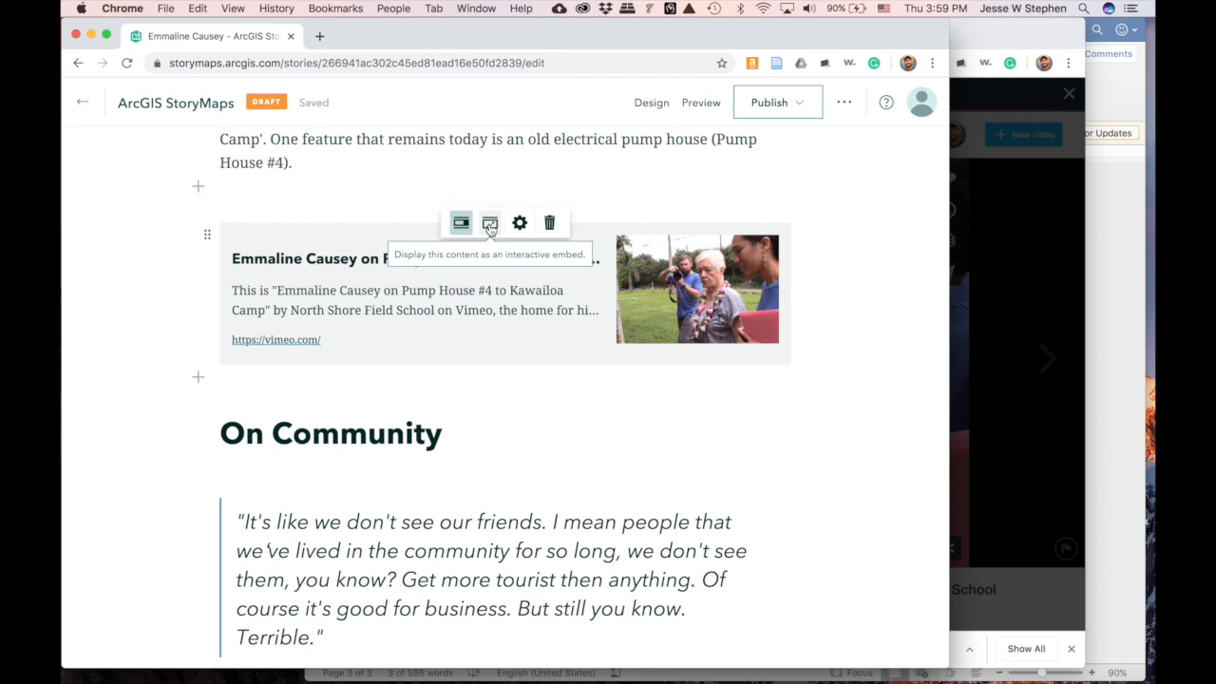
pyautogui.click(490, 224)
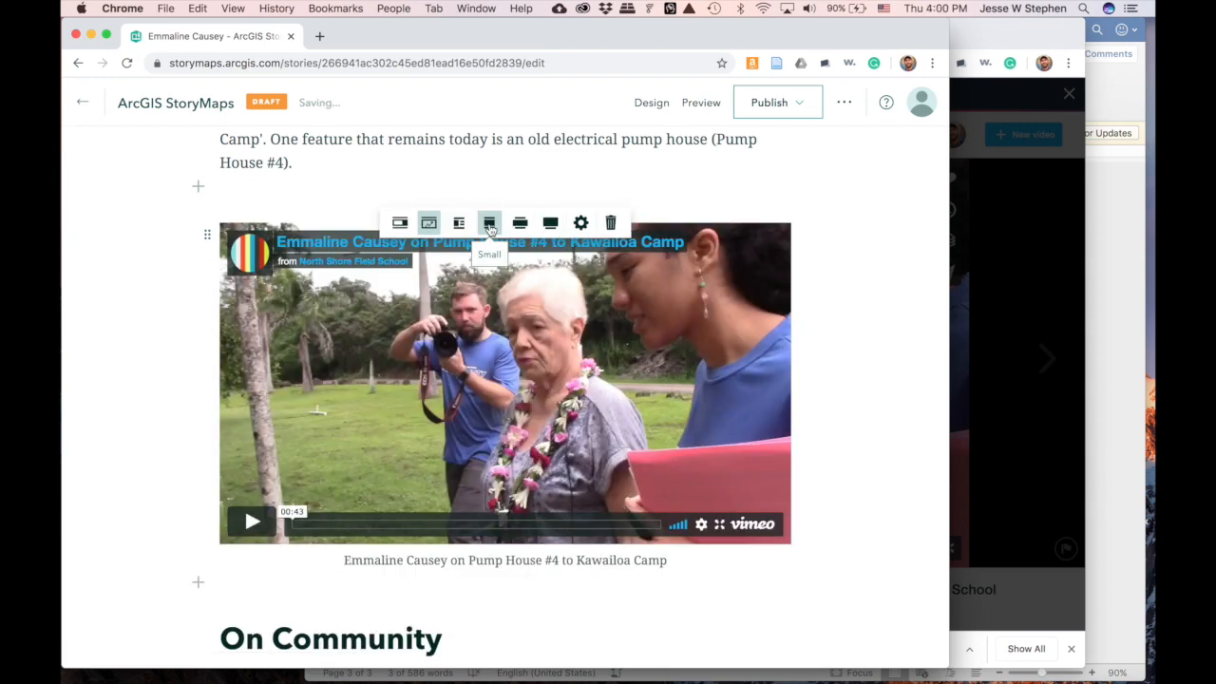
pyautogui.click(460, 224)
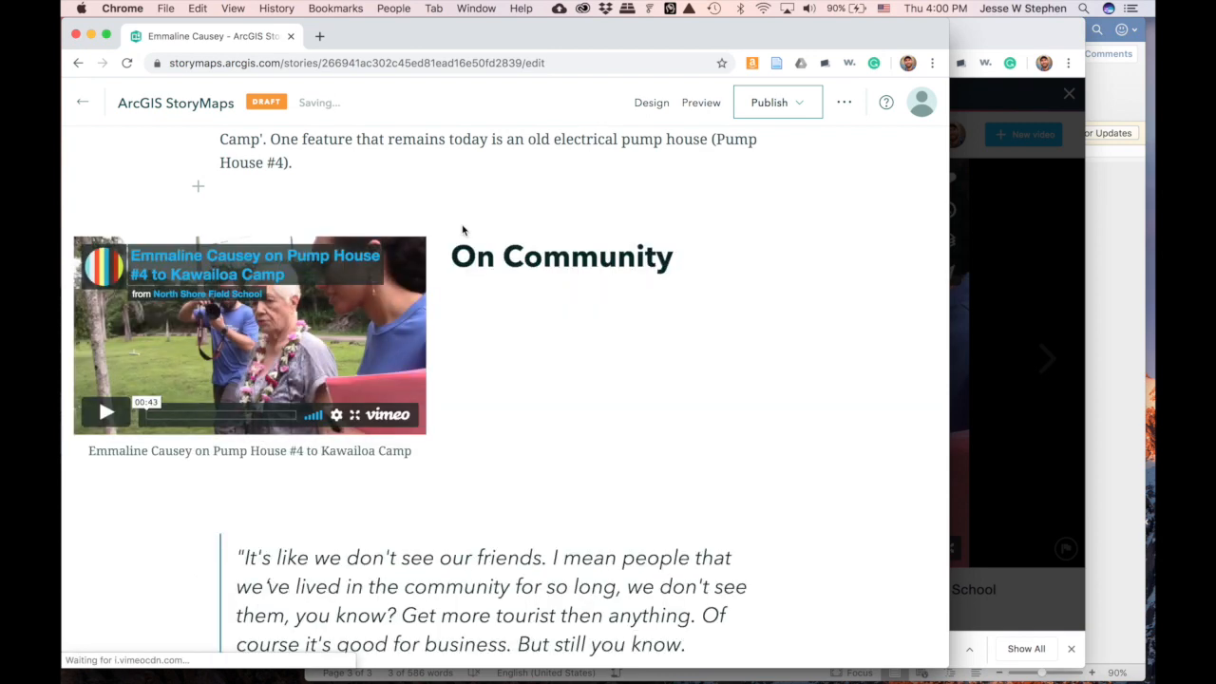
pyautogui.moveTo(394, 256)
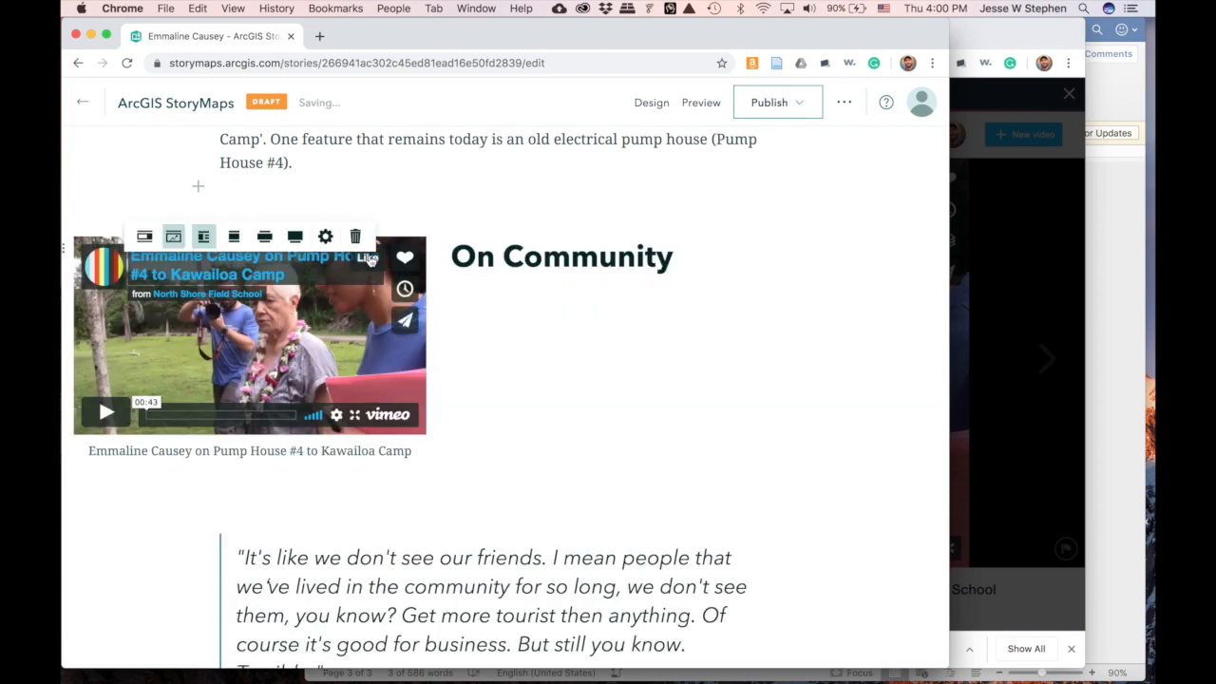
pyautogui.click(235, 238)
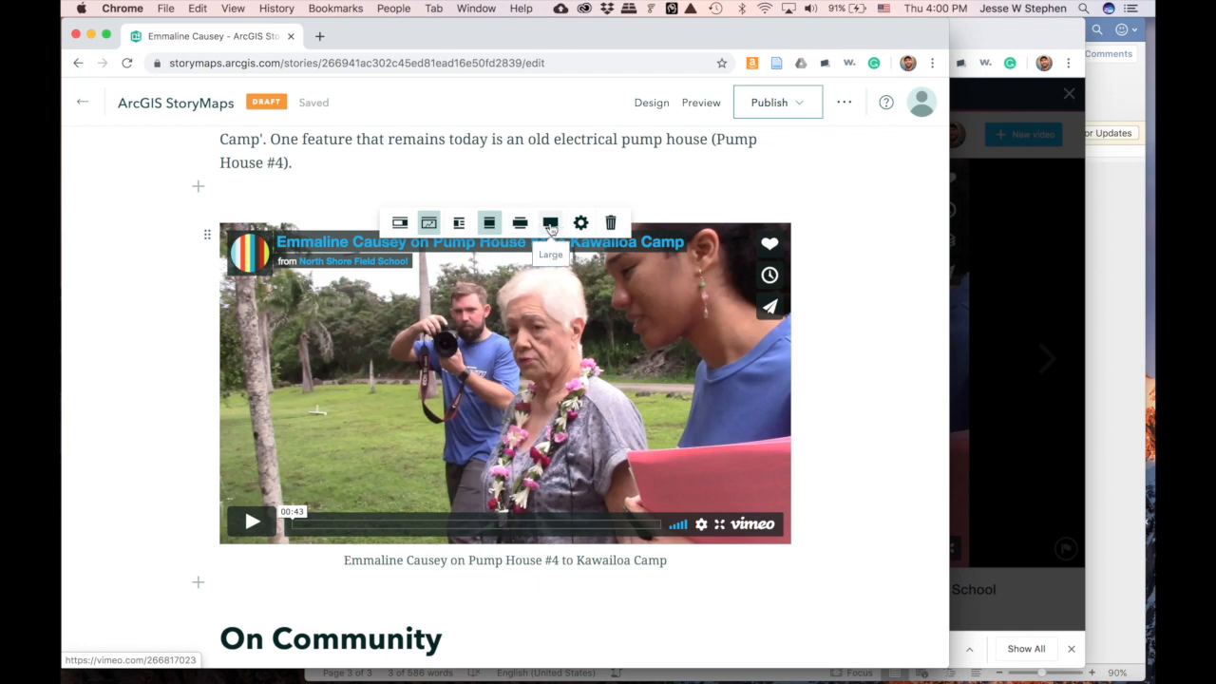
# - Compare Large and Medium widths, then settle on a playable embed at Small size
pyautogui.click(551, 226)
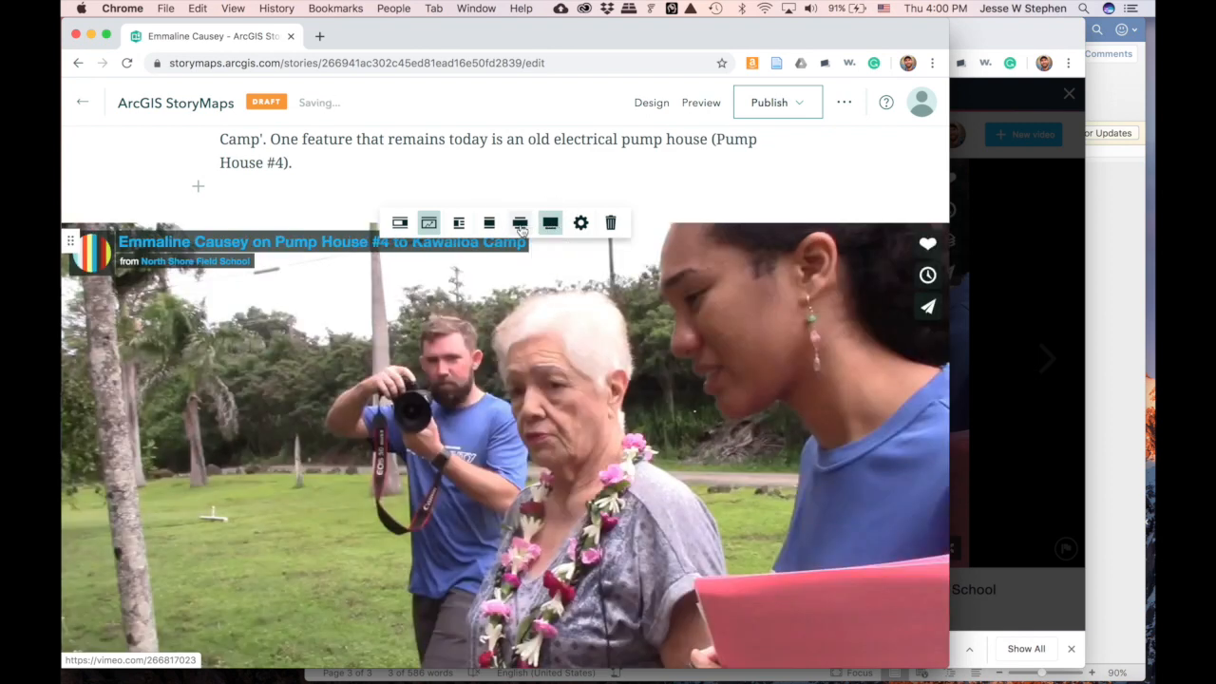
pyautogui.click(520, 225)
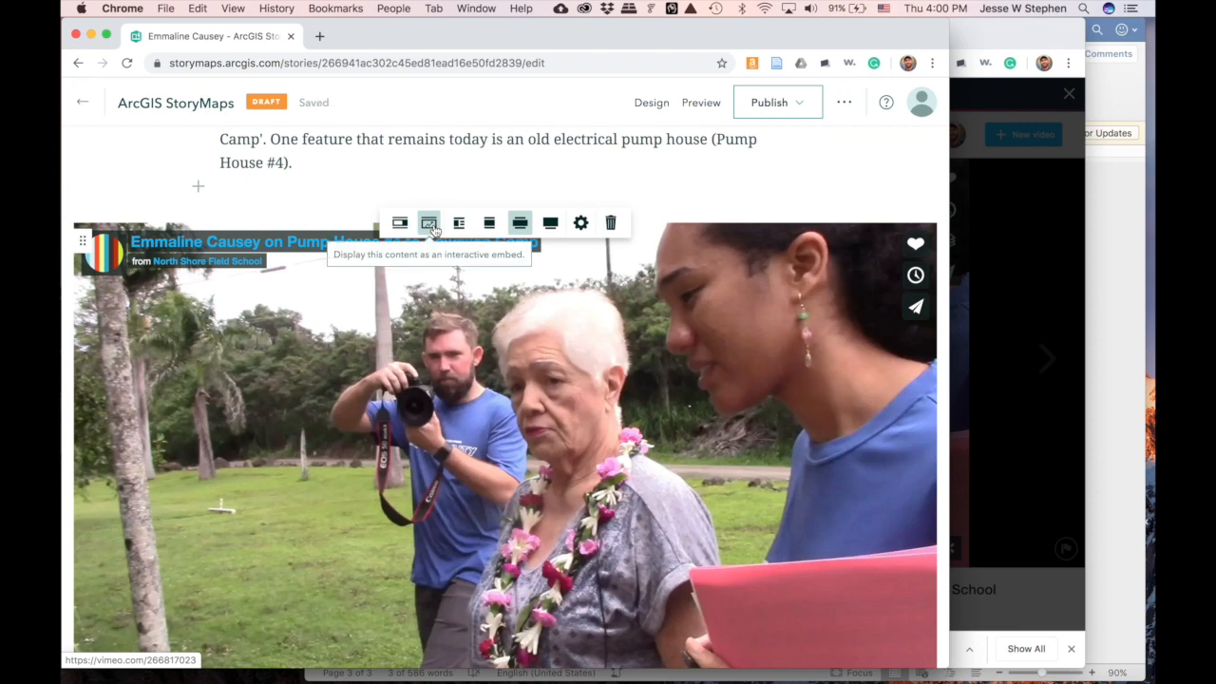
pyautogui.click(431, 227)
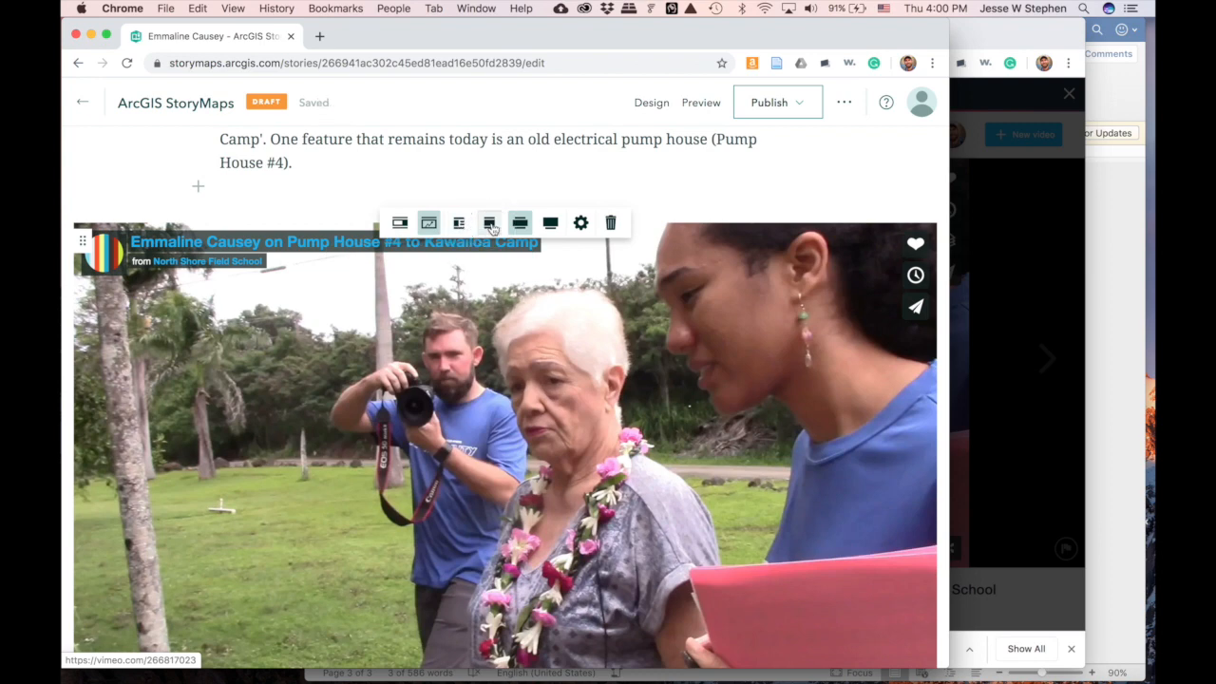
pyautogui.click(490, 225)
pyautogui.scroll(1, 862, 336)
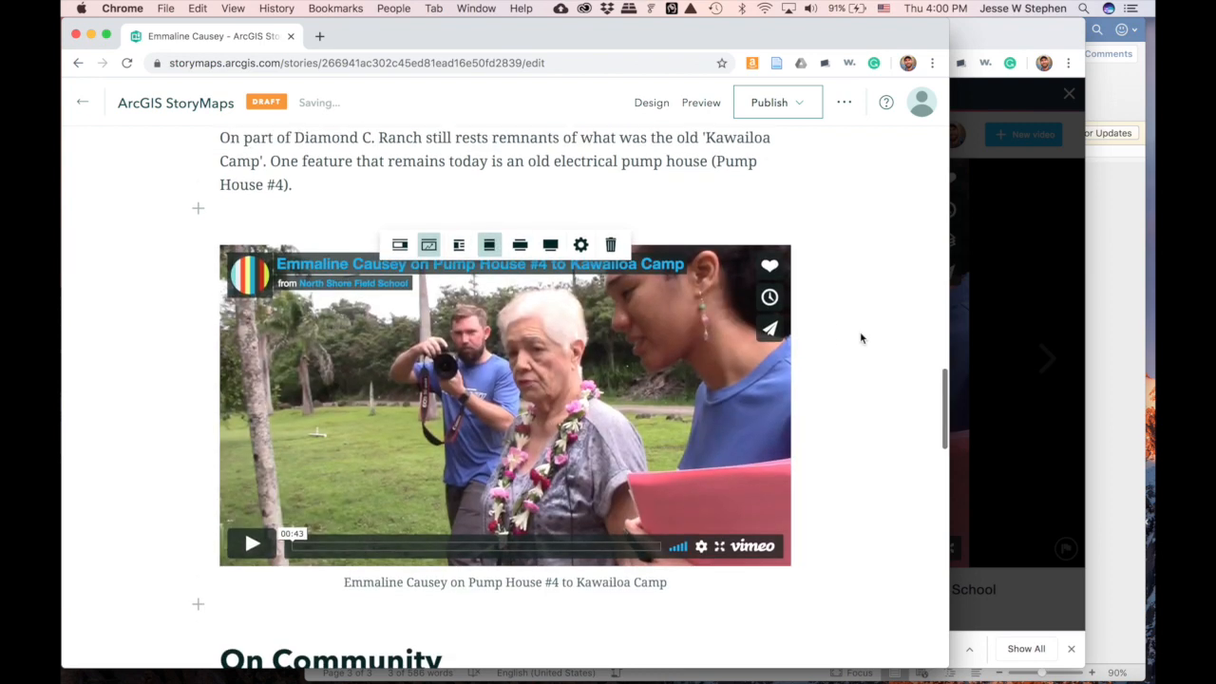
# - Play the embedded Pump House video for about ten seconds, then pause it
pyautogui.click(252, 544)
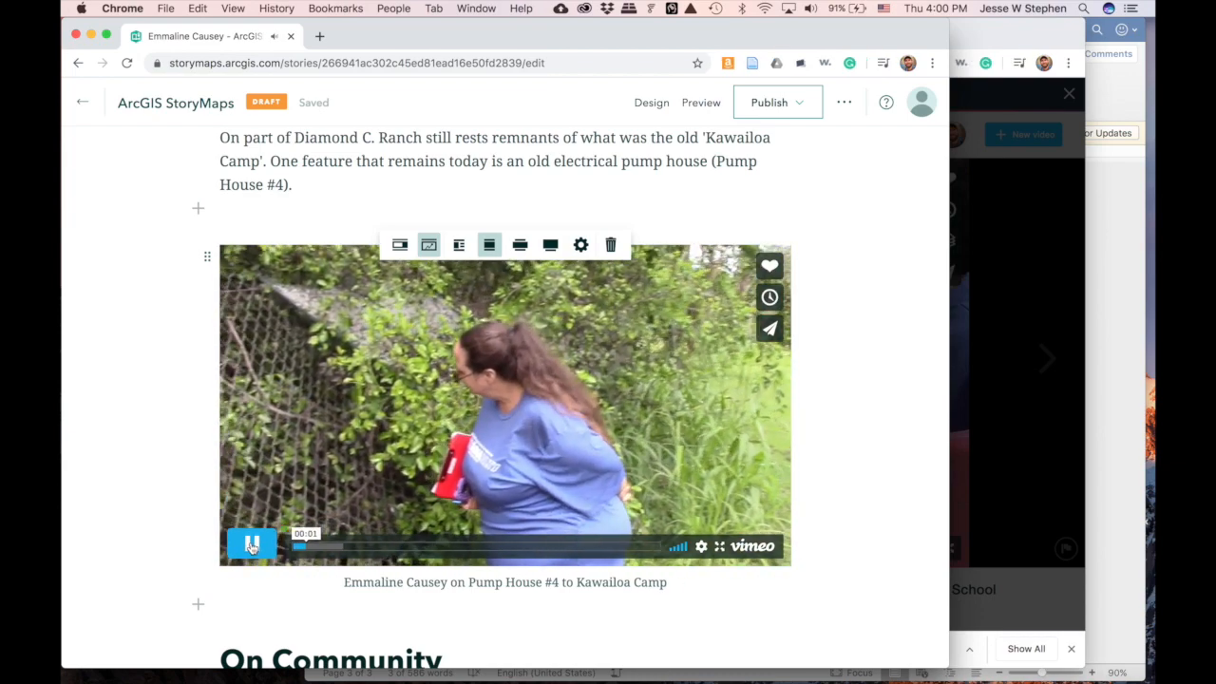
pyautogui.click(252, 545)
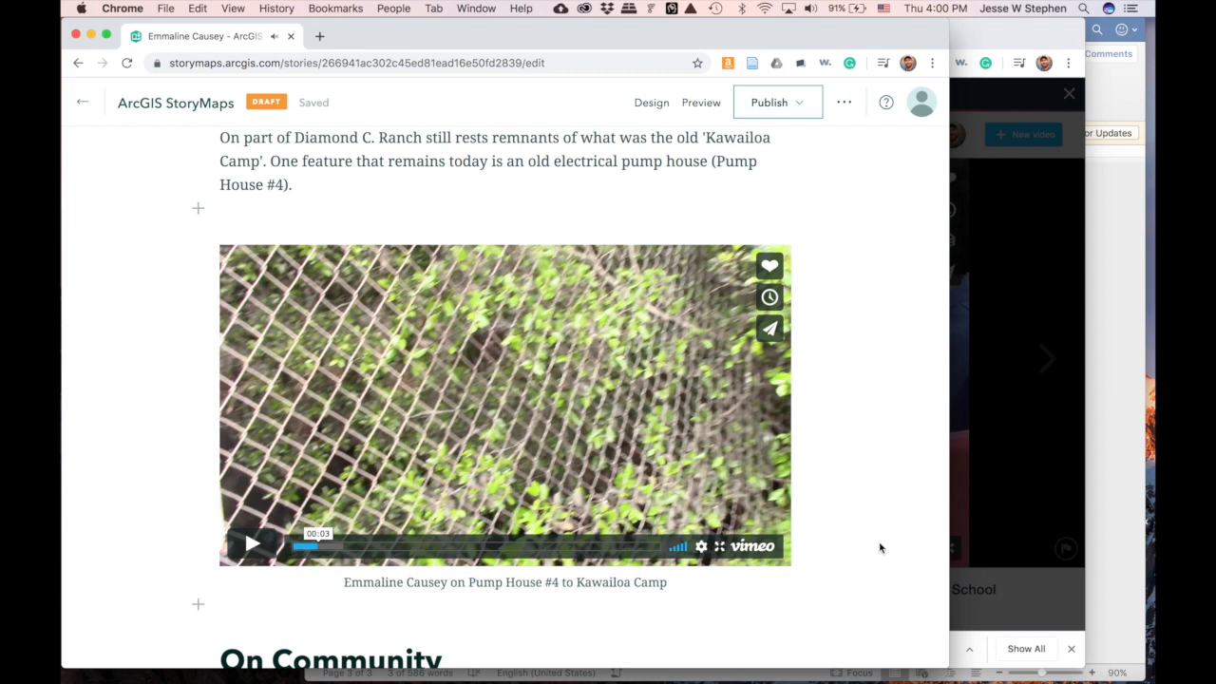
pyautogui.scroll(-2, 893, 544)
pyautogui.scroll(-1, 893, 544)
pyautogui.scroll(2, 894, 544)
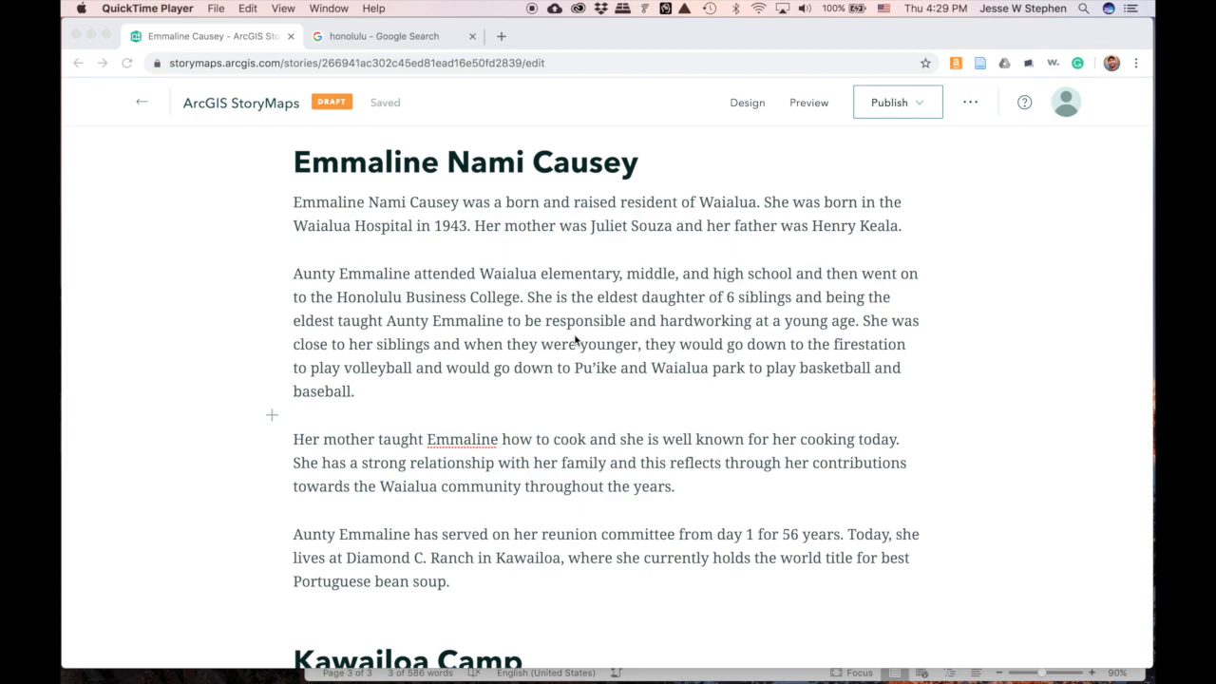
pyautogui.scroll(15, 575, 340)
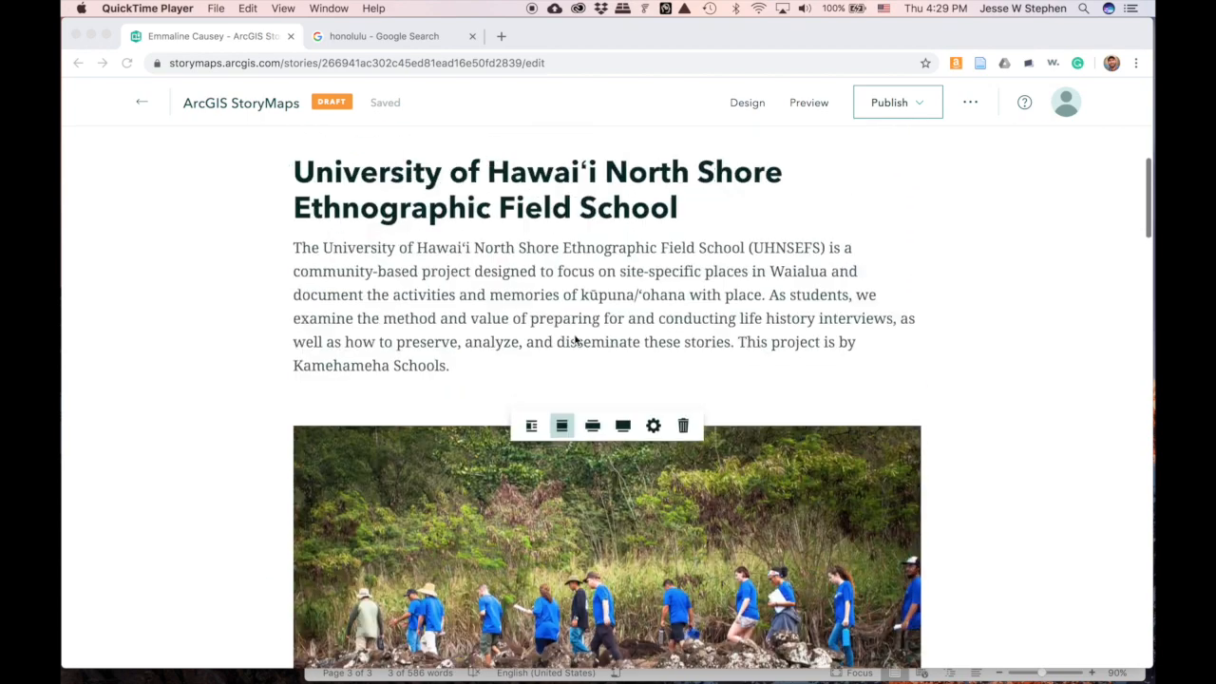
pyautogui.scroll(-15, 575, 340)
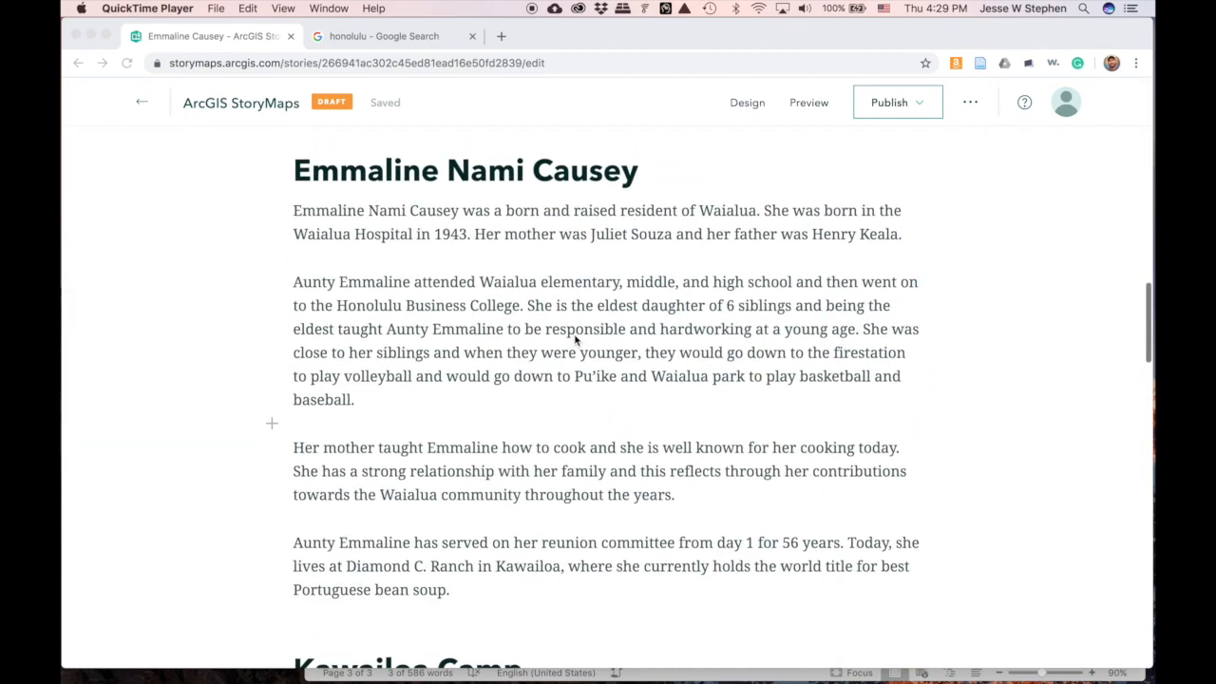
pyautogui.scroll(-3, 575, 340)
pyautogui.scroll(3, 575, 340)
pyautogui.scroll(-1, 574, 341)
pyautogui.scroll(1, 575, 341)
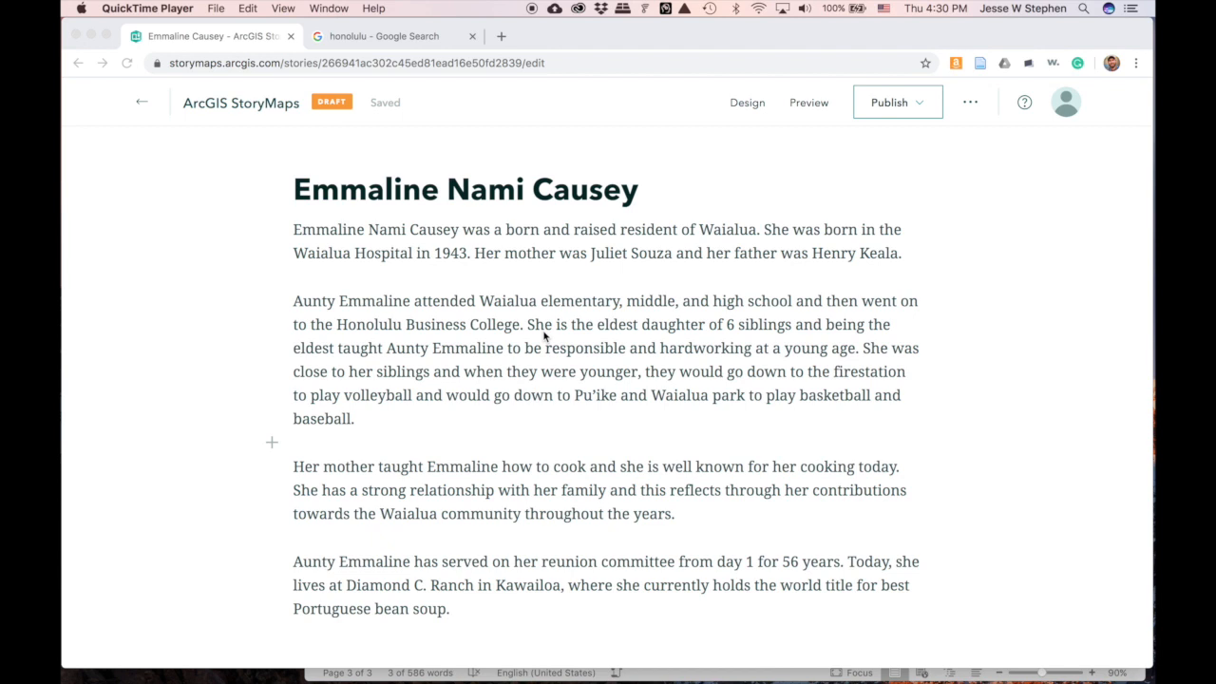
pyautogui.click(486, 285)
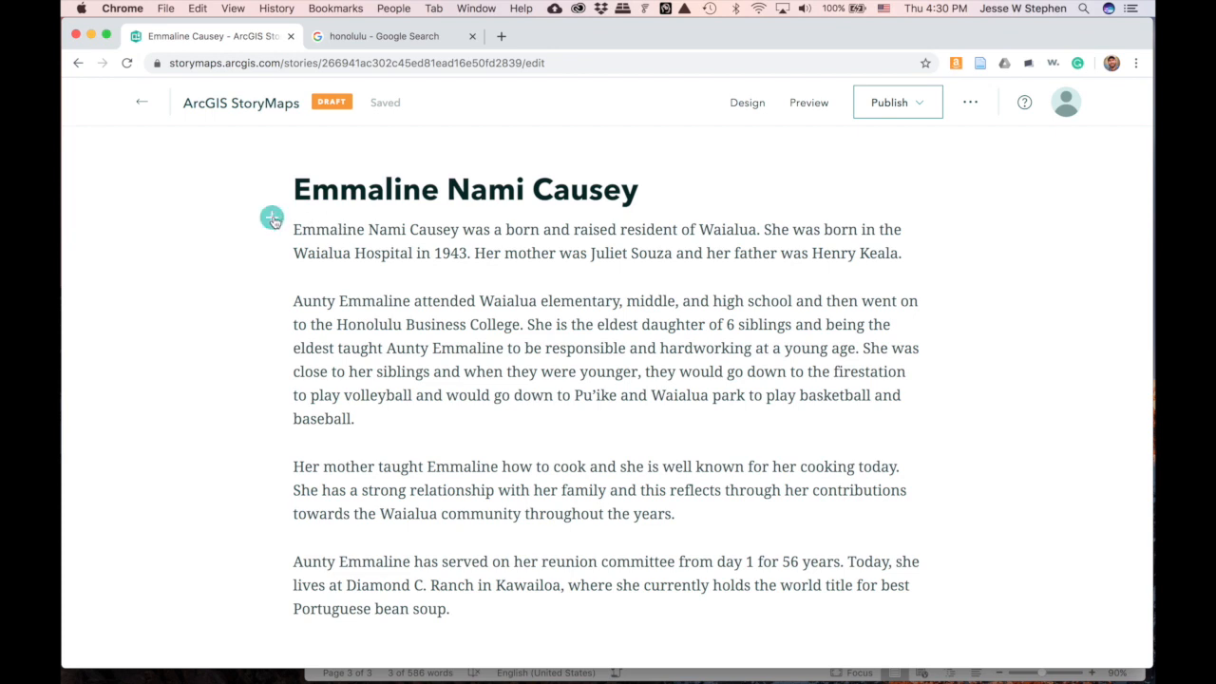
# - Open the block insert menu beside the first biography paragraph to view the Sidecar option
pyautogui.click(271, 218)
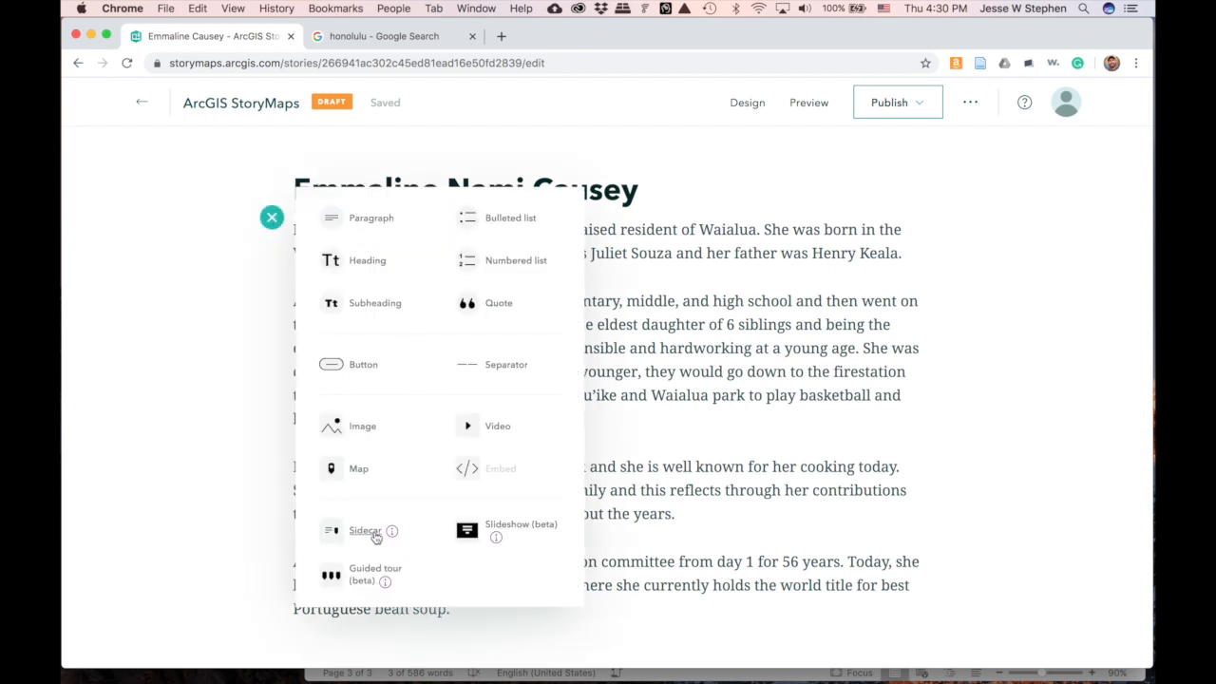
pyautogui.moveTo(392, 535)
# - Insert a Sidecar block under the biography heading
pyautogui.click(365, 532)
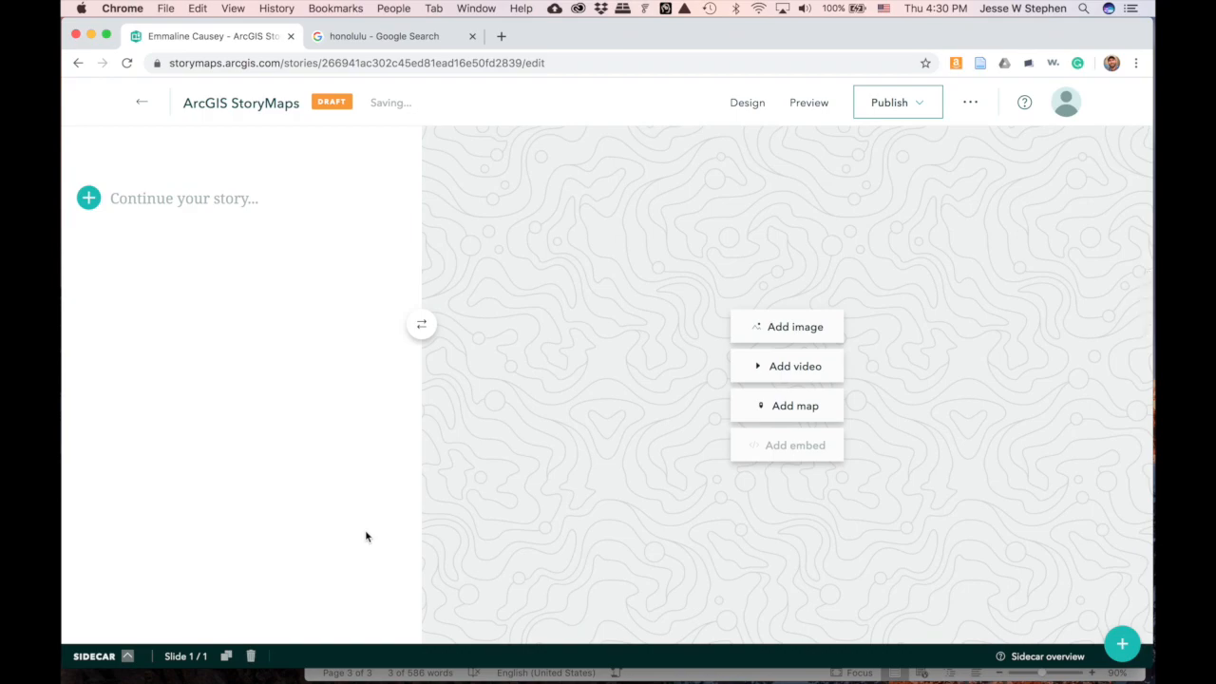
pyautogui.scroll(10, 365, 537)
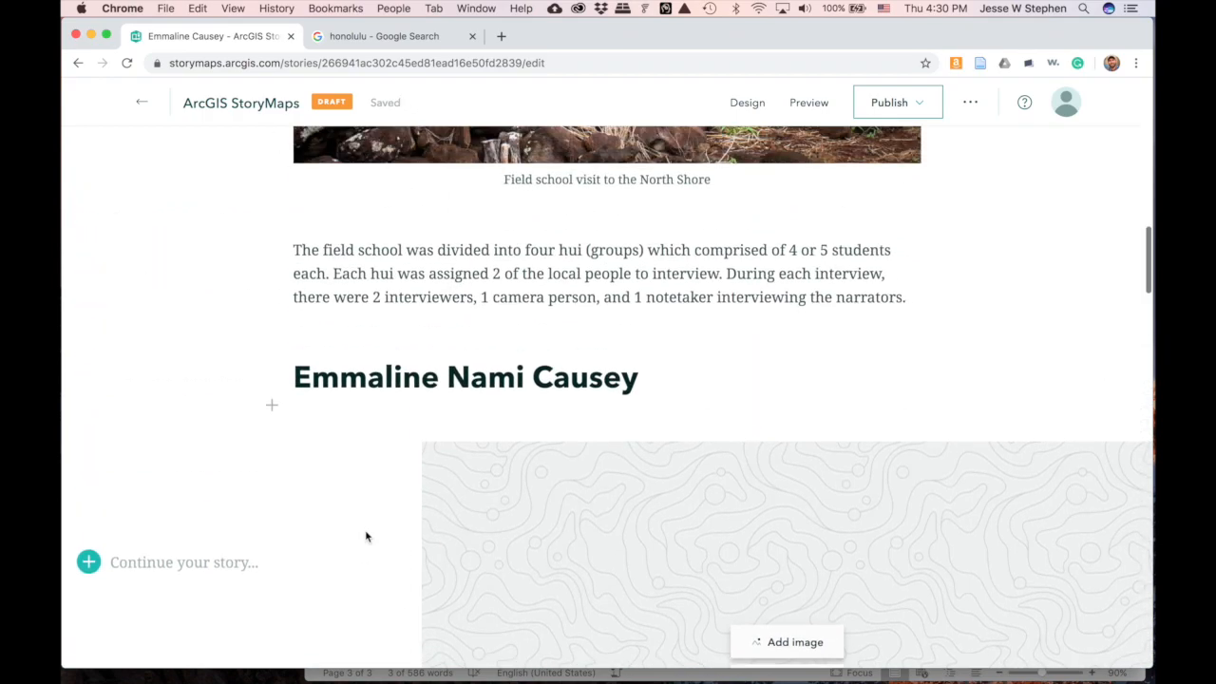
pyautogui.scroll(8, 367, 537)
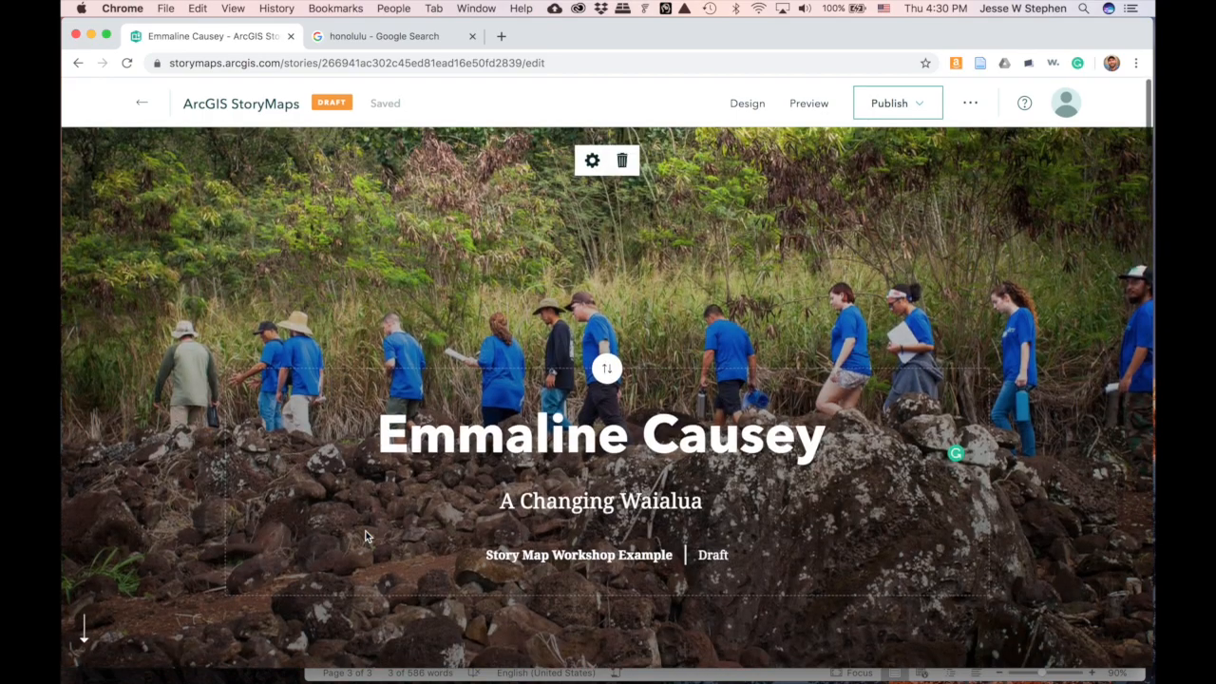
pyautogui.scroll(-5, 272, 416)
pyautogui.scroll(-10, 367, 537)
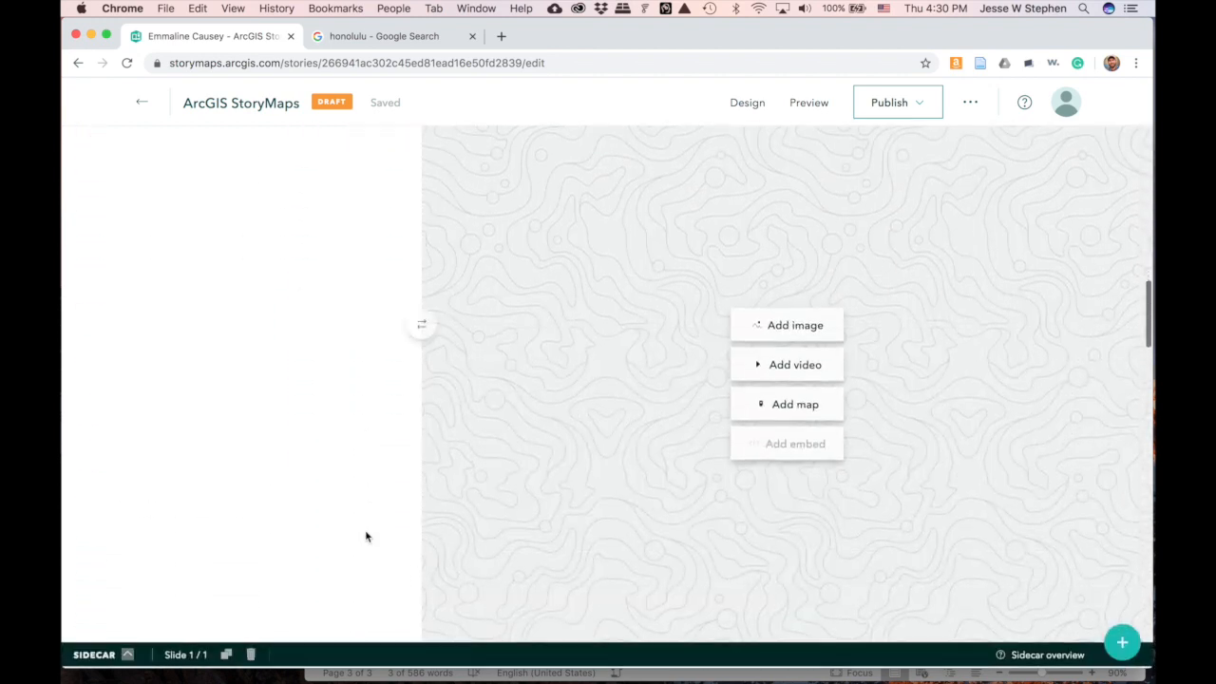
pyautogui.scroll(3, 366, 536)
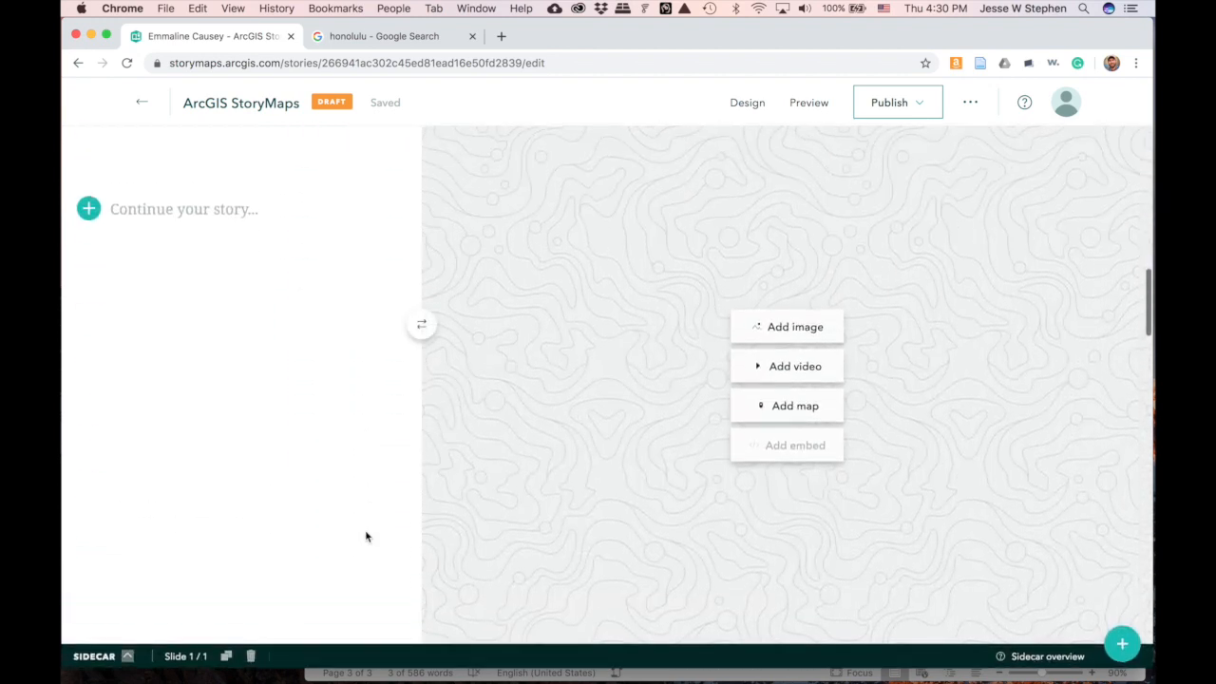
pyautogui.scroll(2, 366, 537)
pyautogui.scroll(-4, 366, 537)
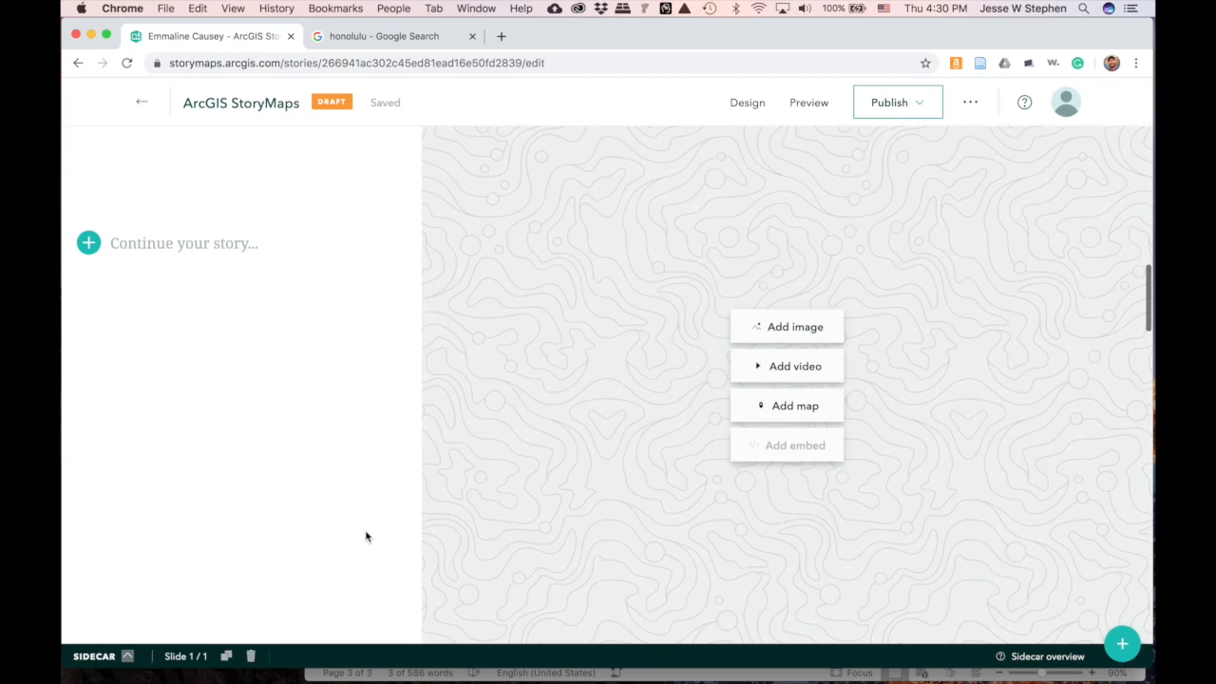
pyautogui.scroll(-2, 366, 536)
pyautogui.scroll(1, 366, 537)
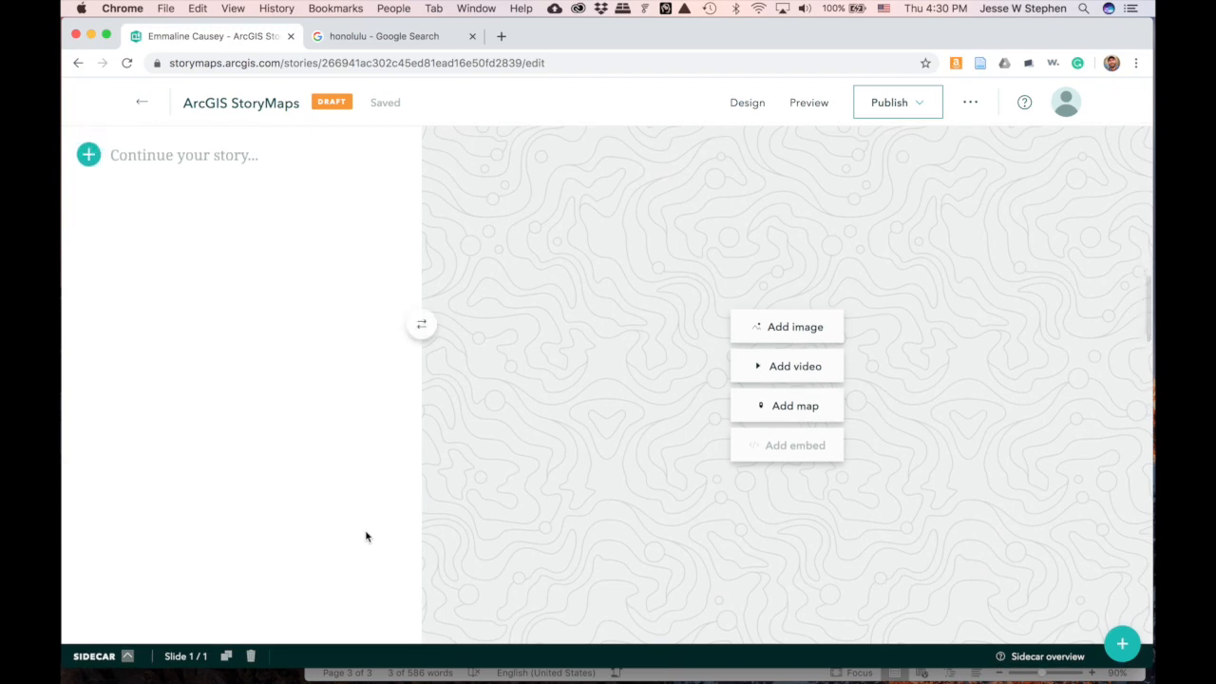
pyautogui.scroll(-5, 366, 532)
pyautogui.scroll(-3, 366, 532)
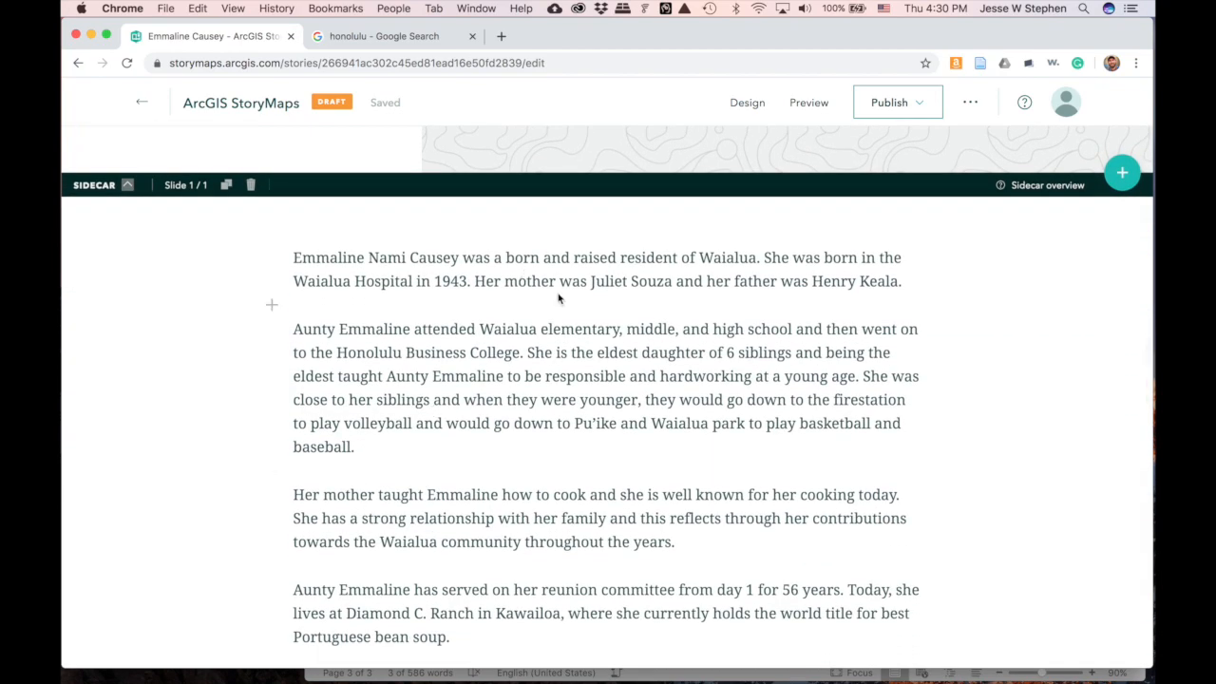
# - Copy the opening paragraph about her 1943 Waialua birth into the first slide's narrative
pyautogui.moveTo(908, 281); pyautogui.dragTo(293, 257)
pyautogui.press('super+c')
pyautogui.scroll(5, 292, 261)
pyautogui.click(206, 323)
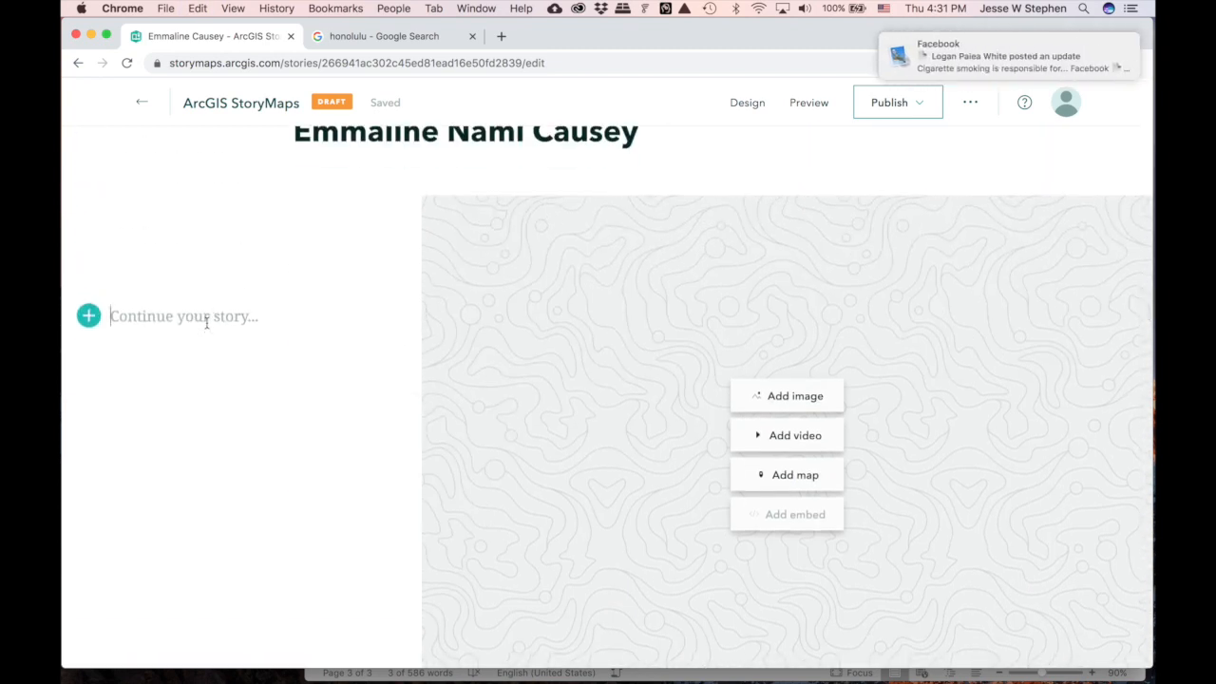
pyautogui.press('super+v')
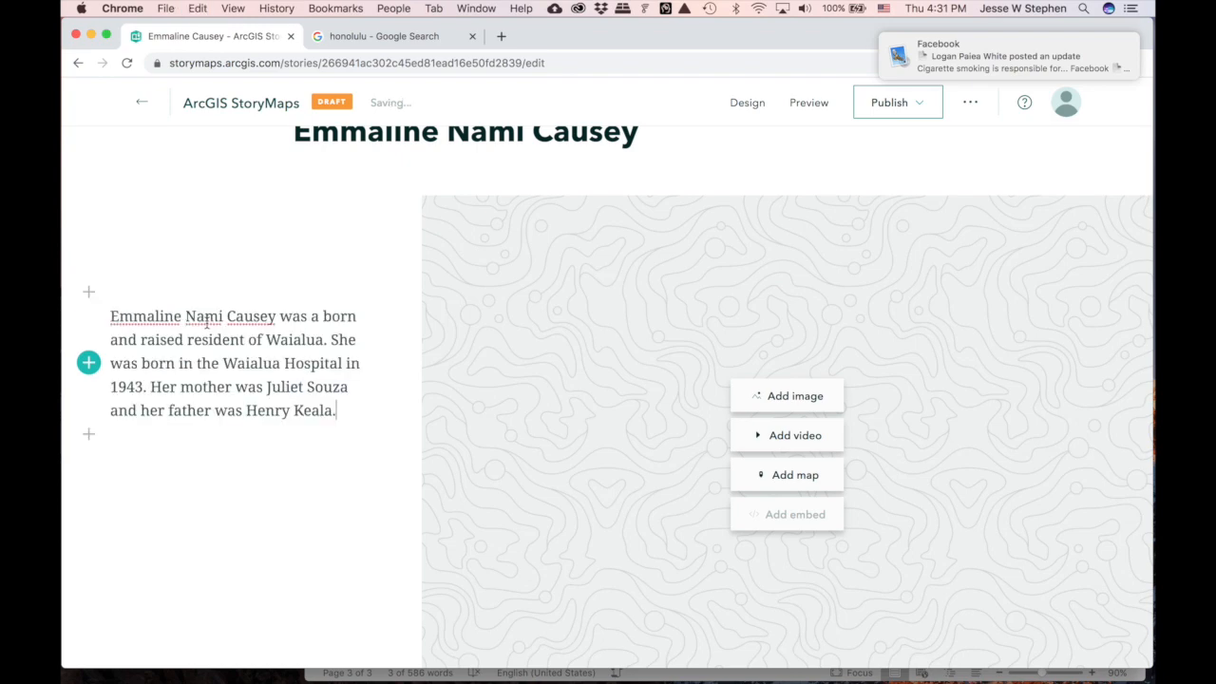
pyautogui.scroll(-10, 295, 438)
pyautogui.scroll(1, 294, 439)
# - Expand the Sidecar slide overview bar
pyautogui.click(125, 281)
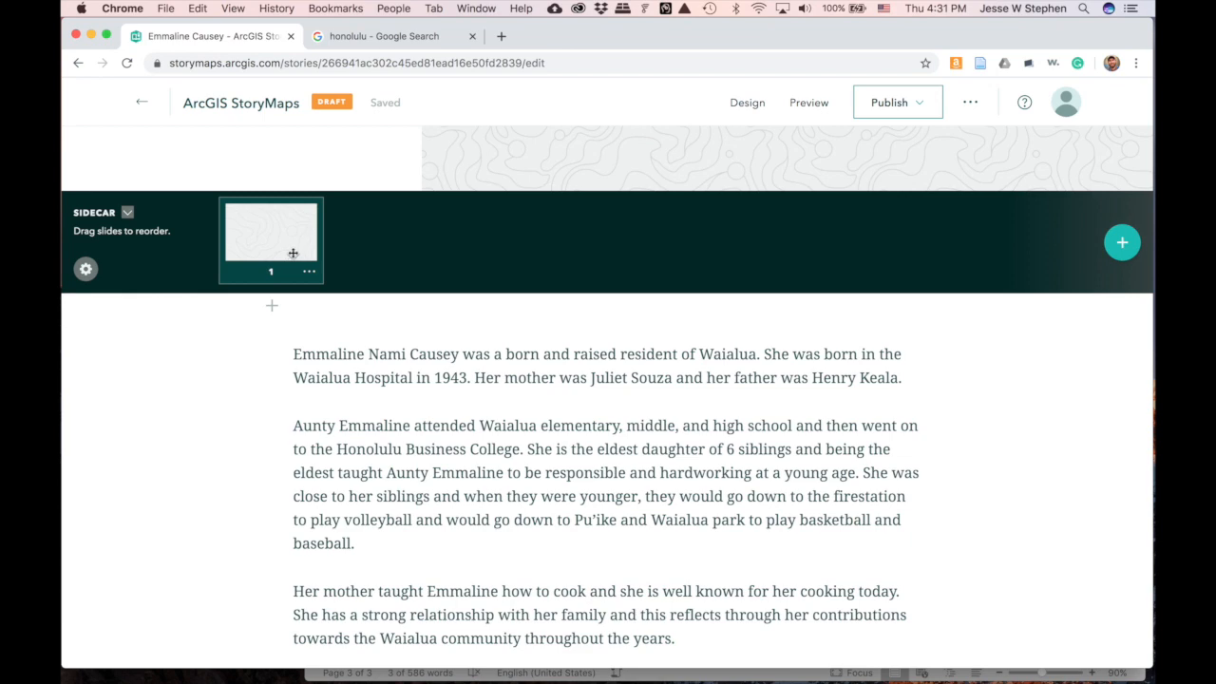
pyautogui.scroll(5, 433, 266)
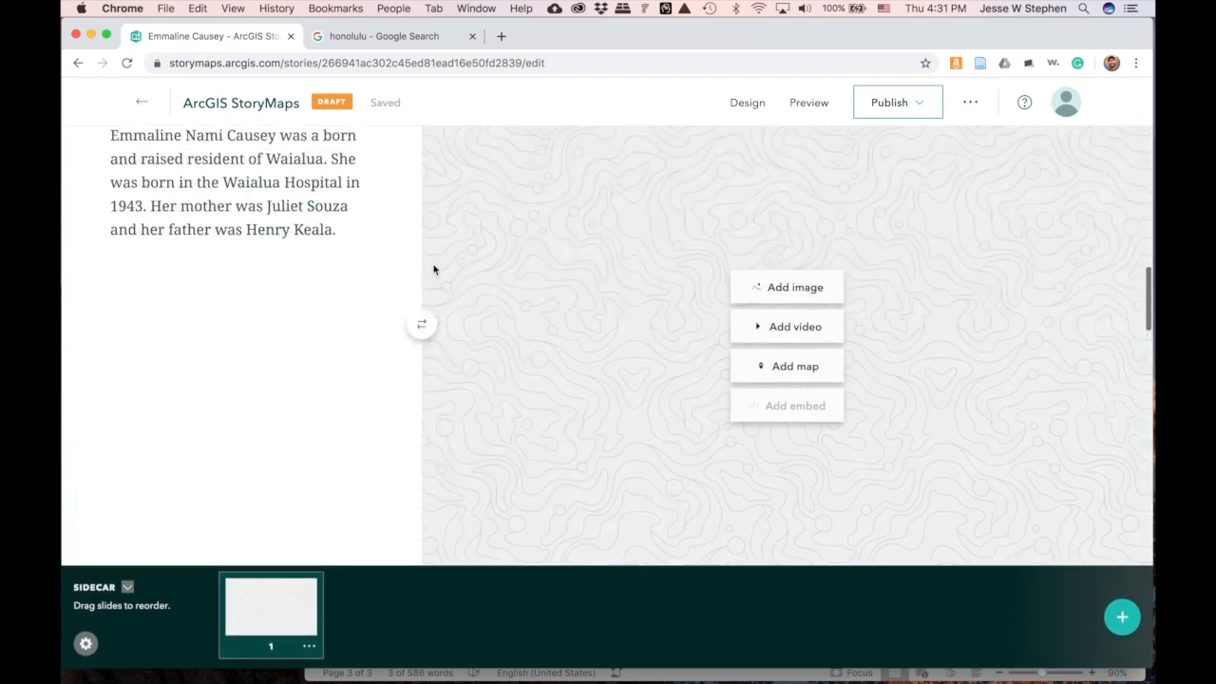
pyautogui.scroll(3, 433, 270)
pyautogui.scroll(-2, 434, 270)
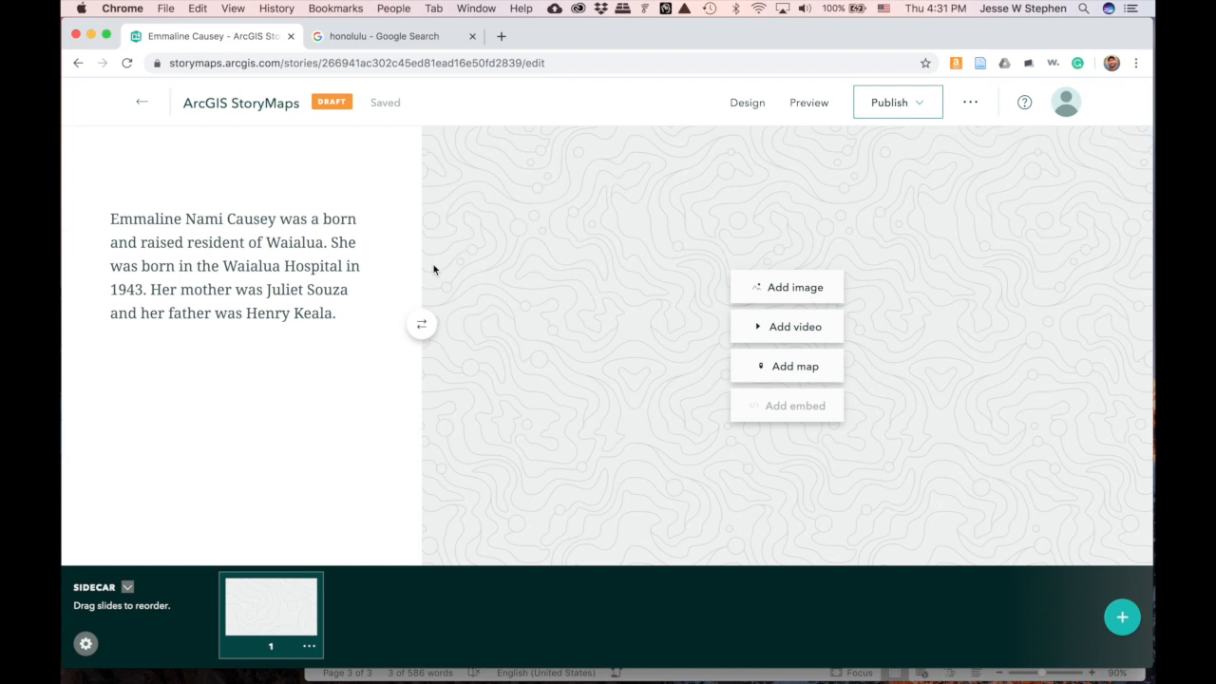
pyautogui.scroll(-5, 433, 270)
pyautogui.scroll(3, 433, 270)
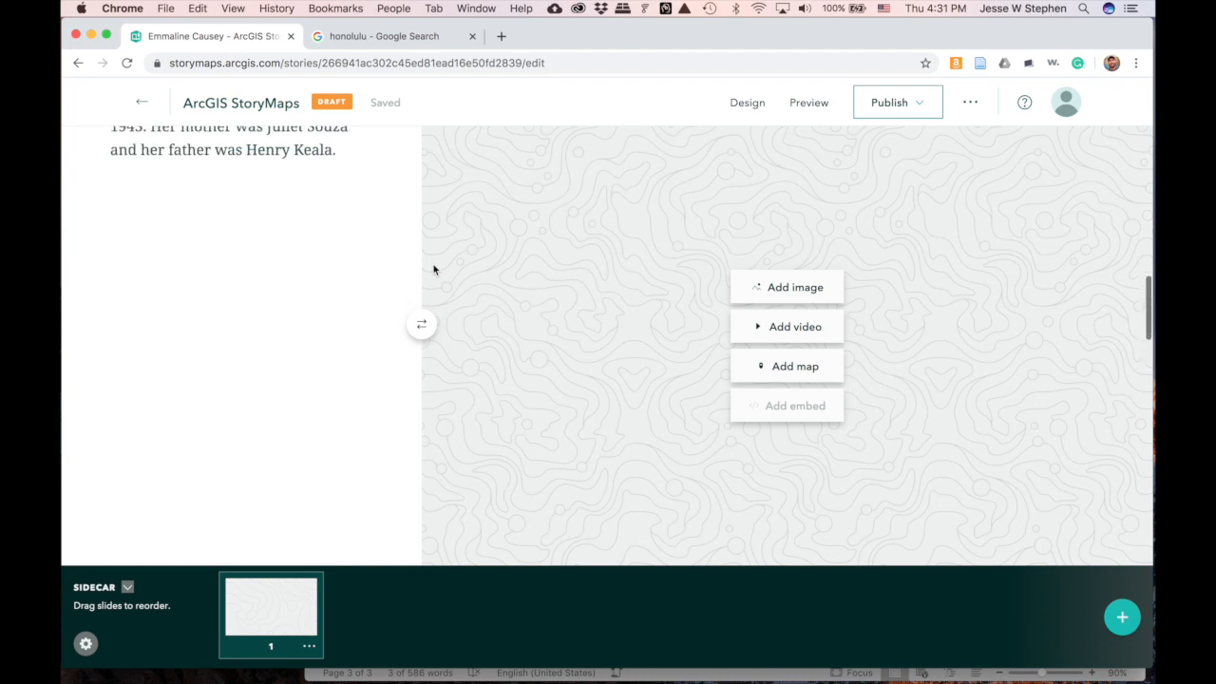
# - Add the portrait IMG_5559_1523138652917.jpg as the first slide's media
pyautogui.click(803, 295)
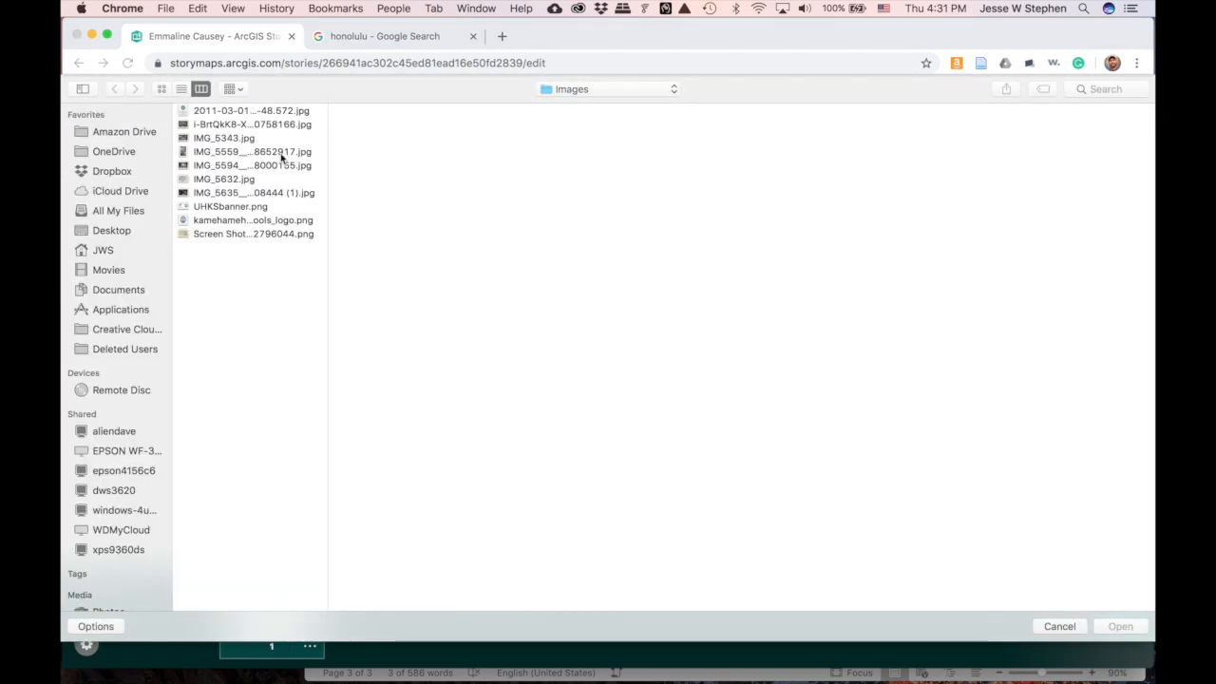
pyautogui.click(222, 155)
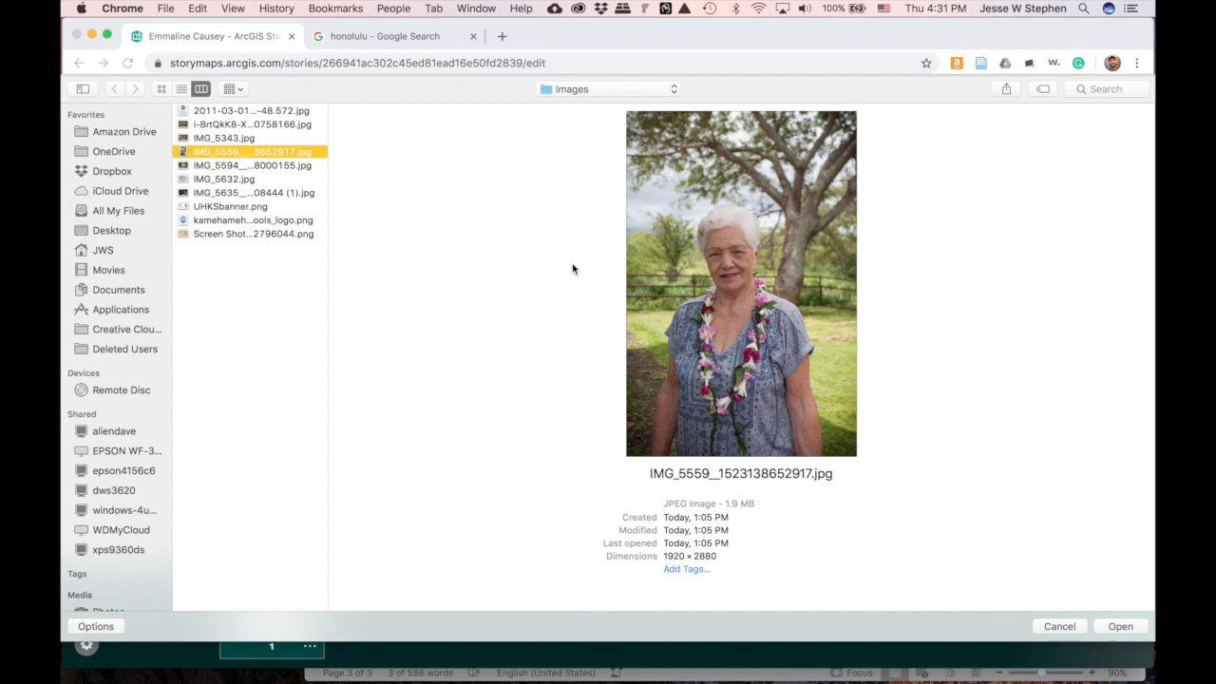
pyautogui.click(1120, 627)
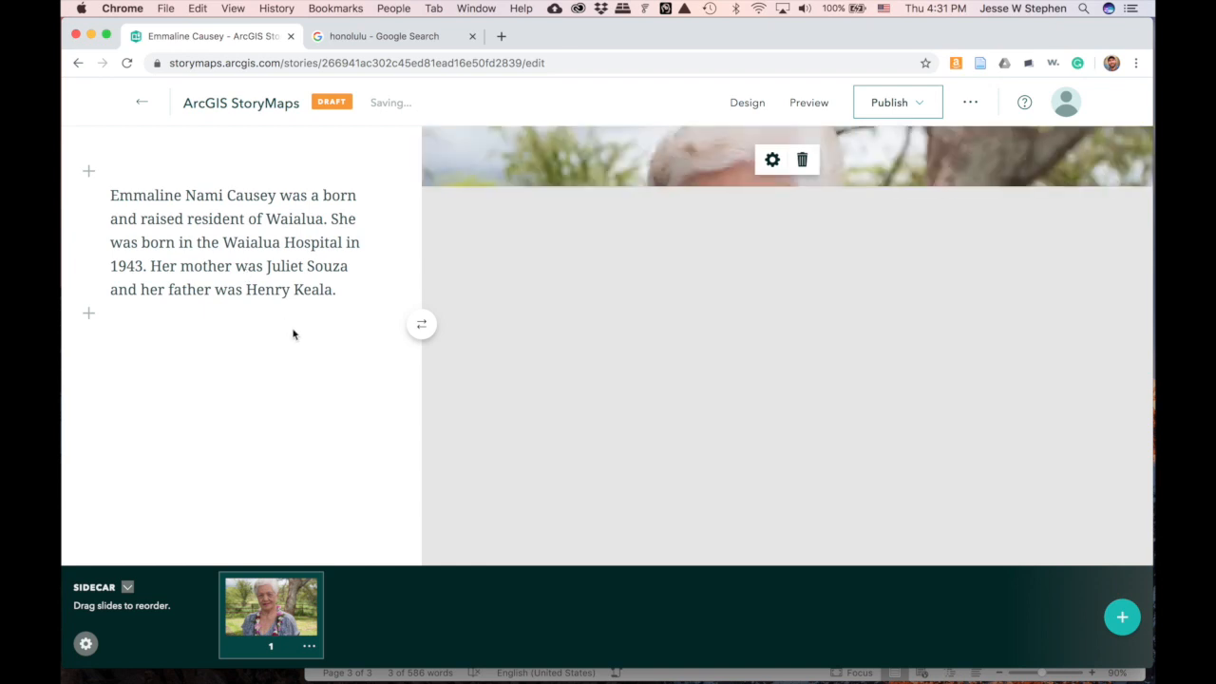
# - Change 'was' to 'is' so the slide reads 'is a born and raised resident'
pyautogui.doubleClick(295, 196)
pyautogui.write('is')
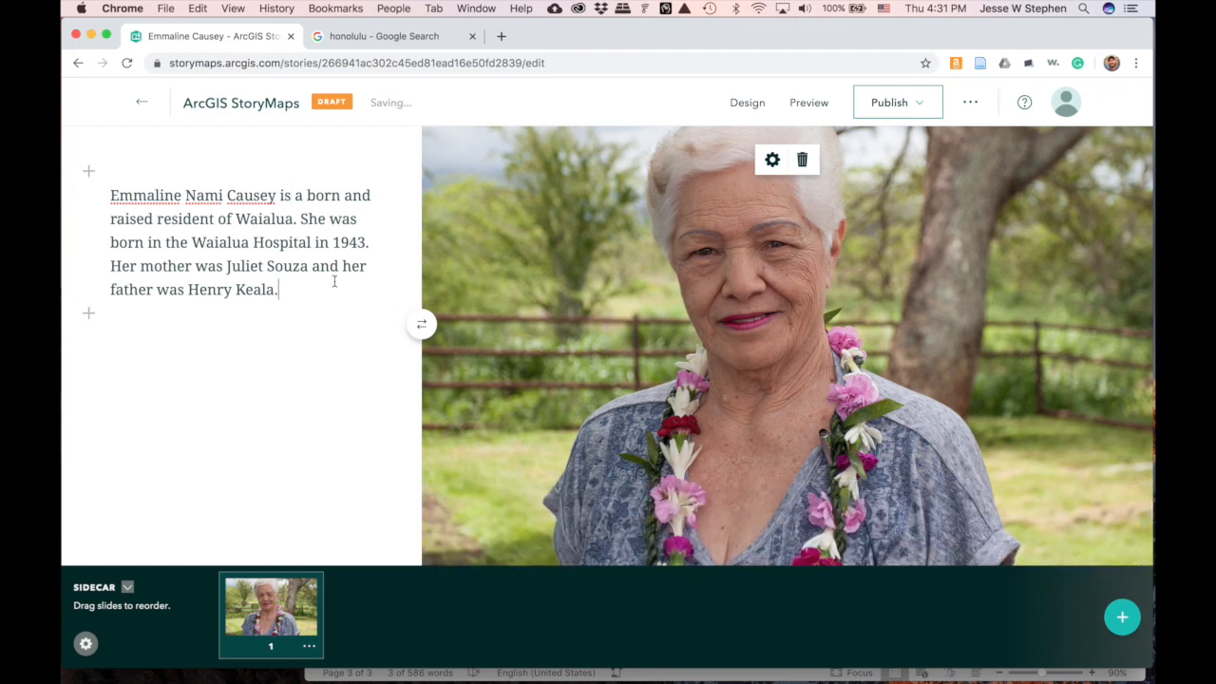
pyautogui.scroll(5, 334, 280)
pyautogui.scroll(-5, 335, 287)
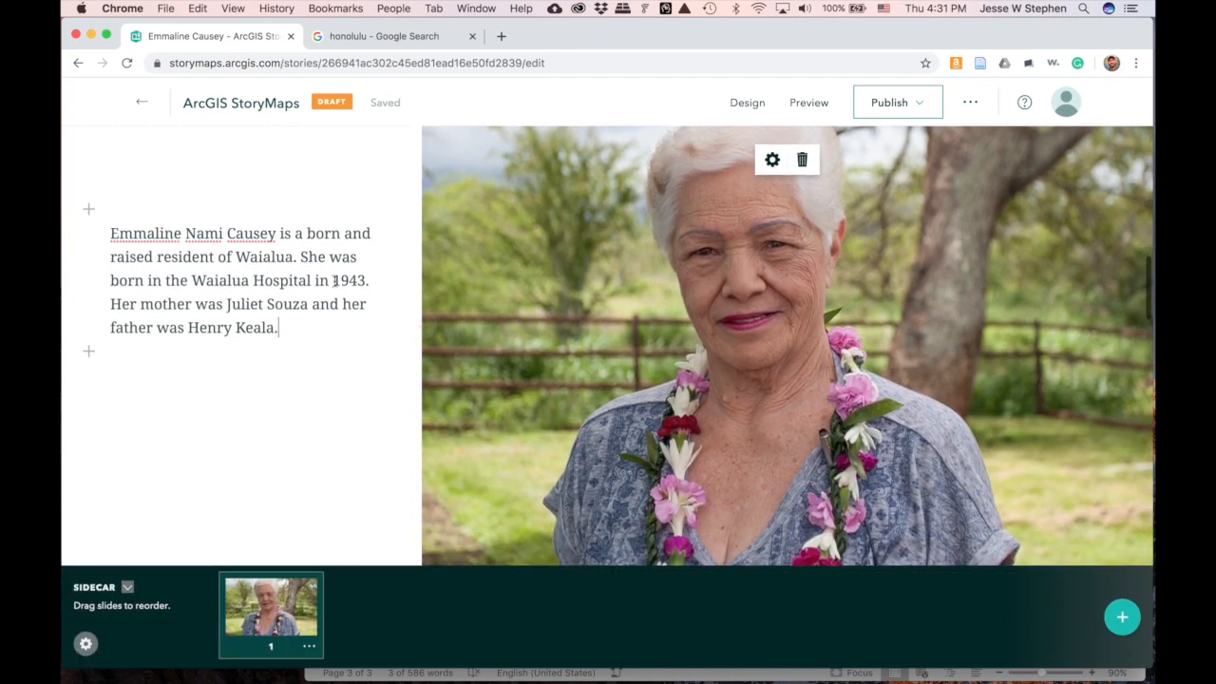
pyautogui.scroll(2, 333, 281)
pyautogui.scroll(-4, 334, 285)
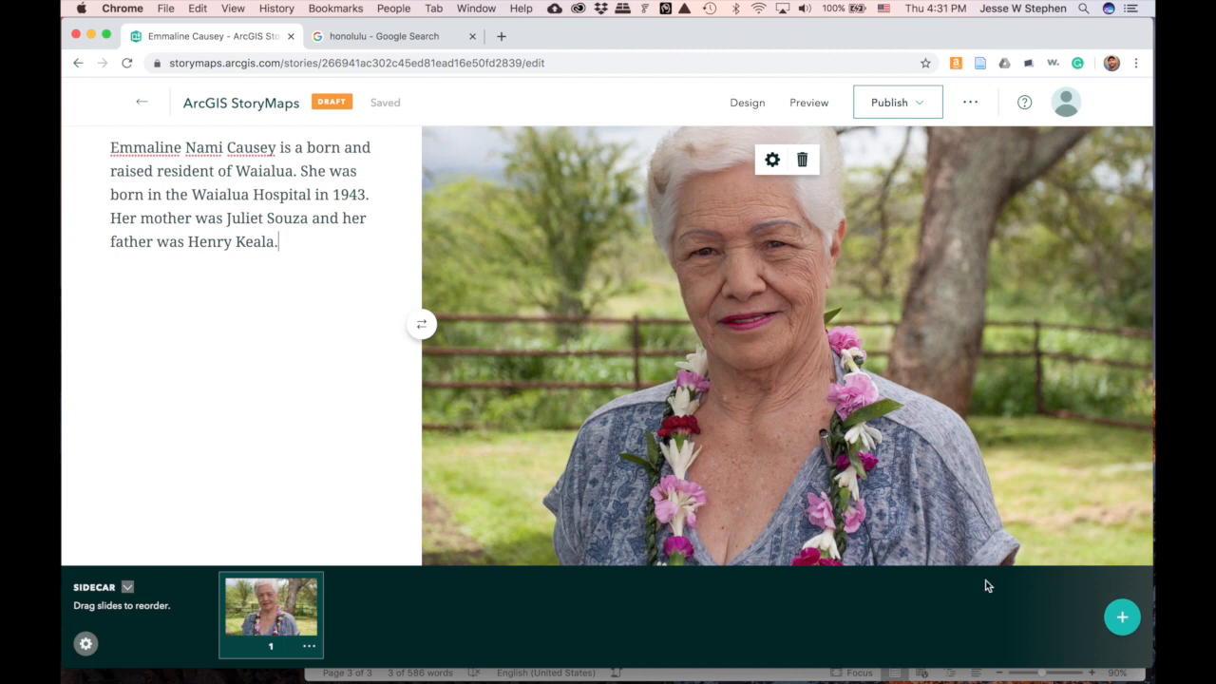
# - Add a second sidecar slide and delete the duplicated opening paragraph from the main text
pyautogui.click(1120, 619)
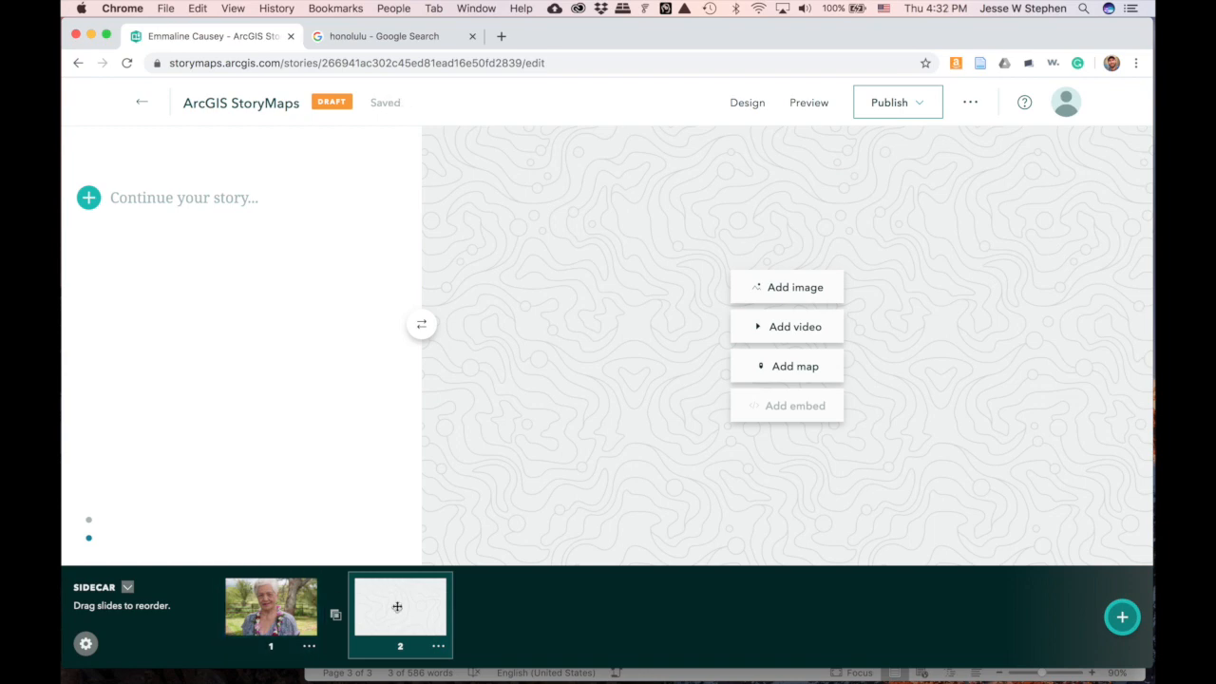
pyautogui.scroll(-5, 397, 606)
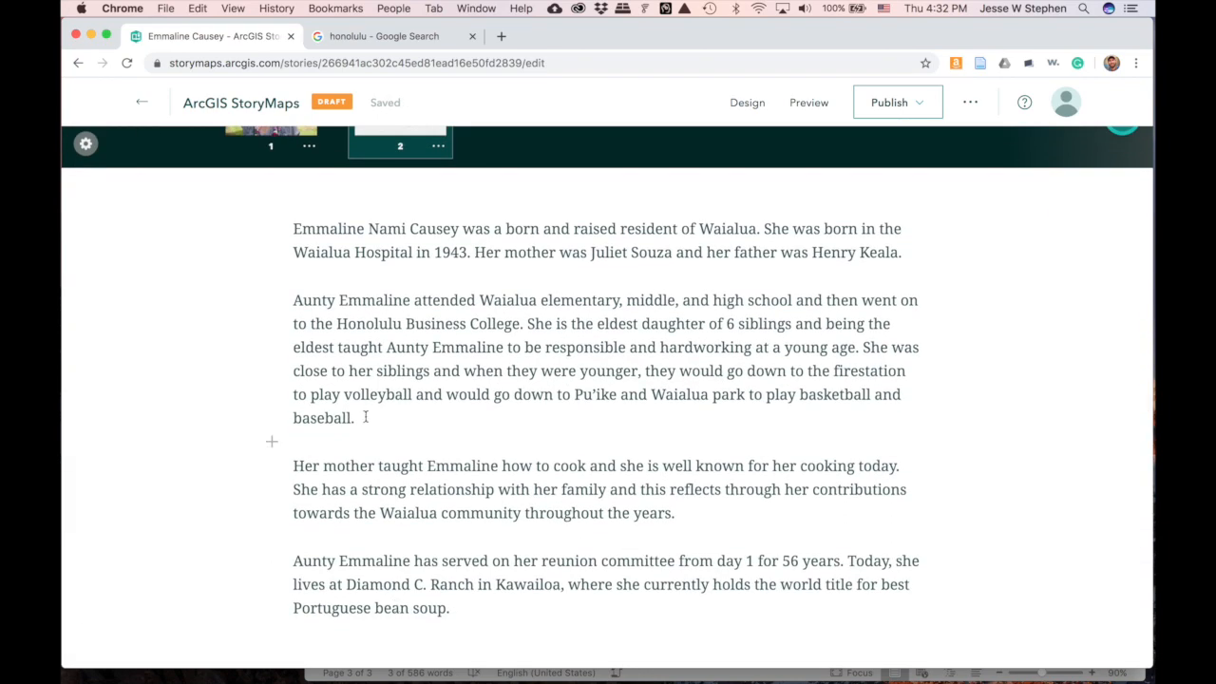
pyautogui.moveTo(923, 259); pyautogui.dragTo(296, 224)
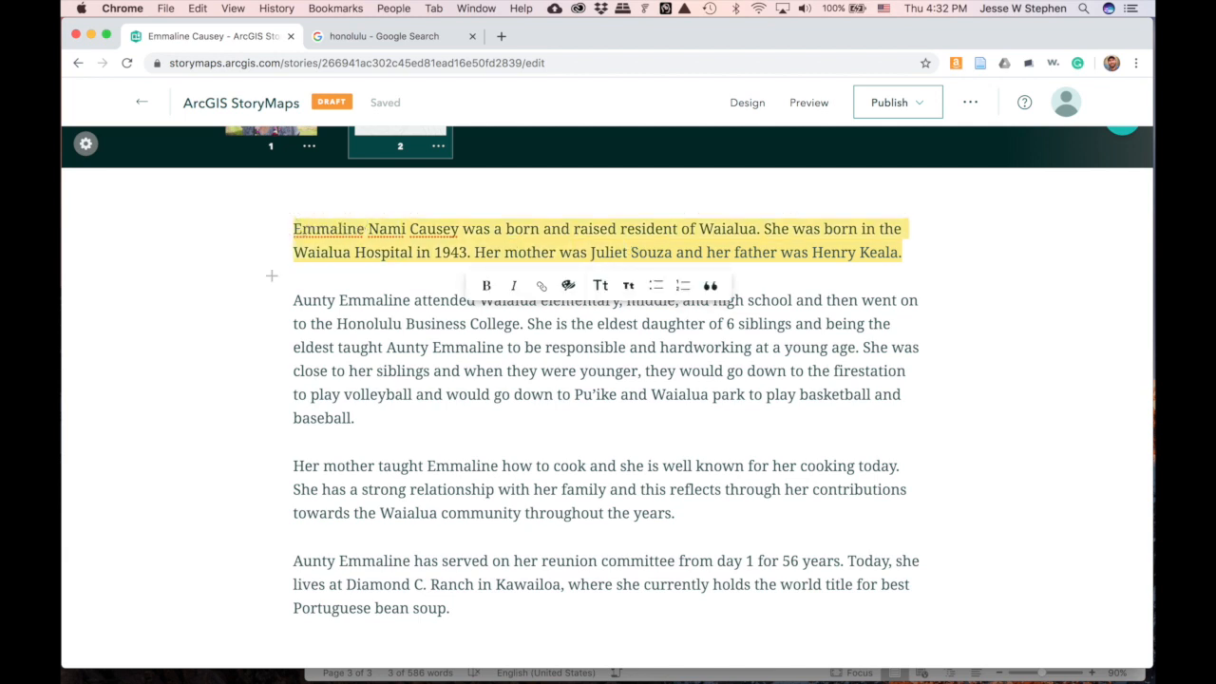
pyautogui.press('BackSpace')
# - Move the schooling and siblings paragraph into slide 2's narrative panel
pyautogui.moveTo(367, 394); pyautogui.dragTo(291, 279)
pyautogui.press('super+c')
pyautogui.scroll(7, 289, 284)
pyautogui.scroll(-2, 289, 284)
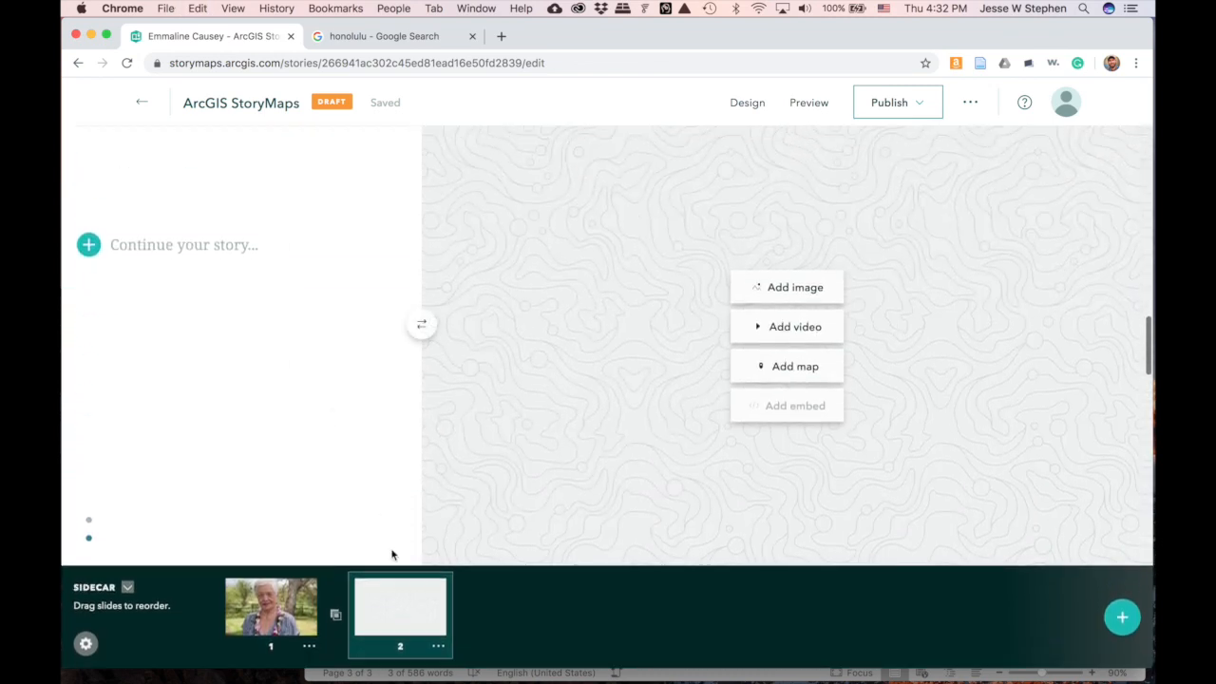
pyautogui.click(204, 246)
pyautogui.press('super+v')
pyautogui.scroll(-2, 225, 295)
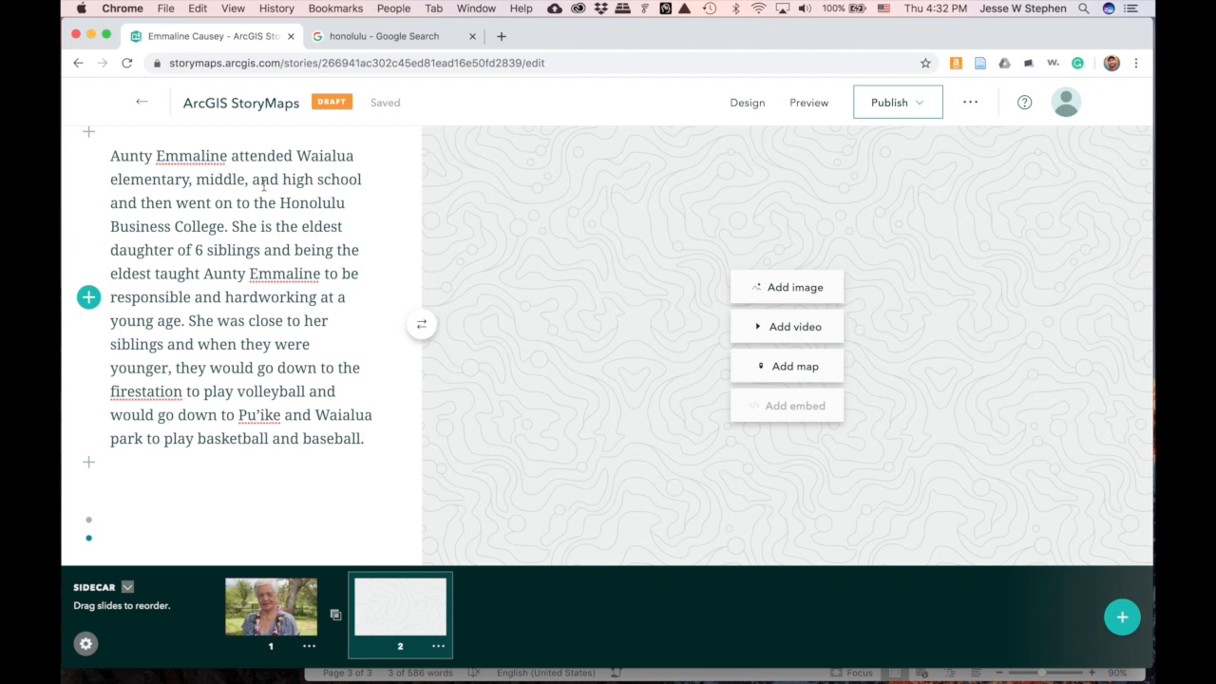
pyautogui.moveTo(281, 202); pyautogui.dragTo(223, 224)
pyautogui.press('super+c')
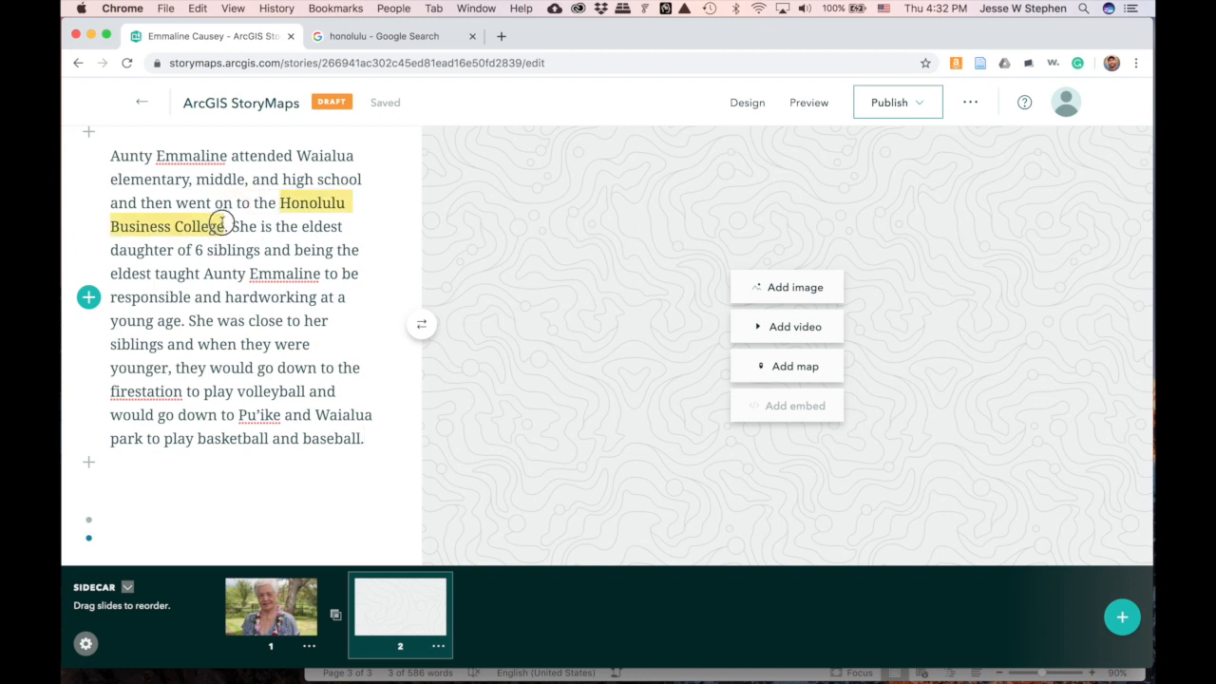
pyautogui.click(507, 282)
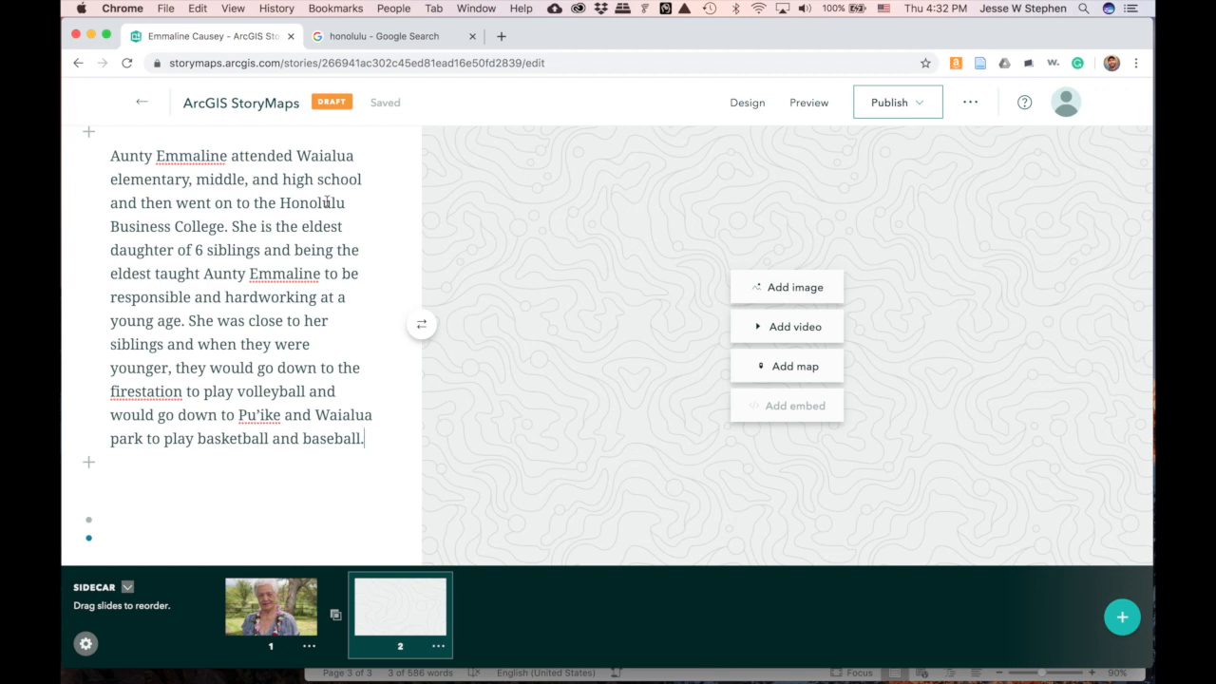
# - Start a new express map as the second slide's media
pyautogui.click(803, 376)
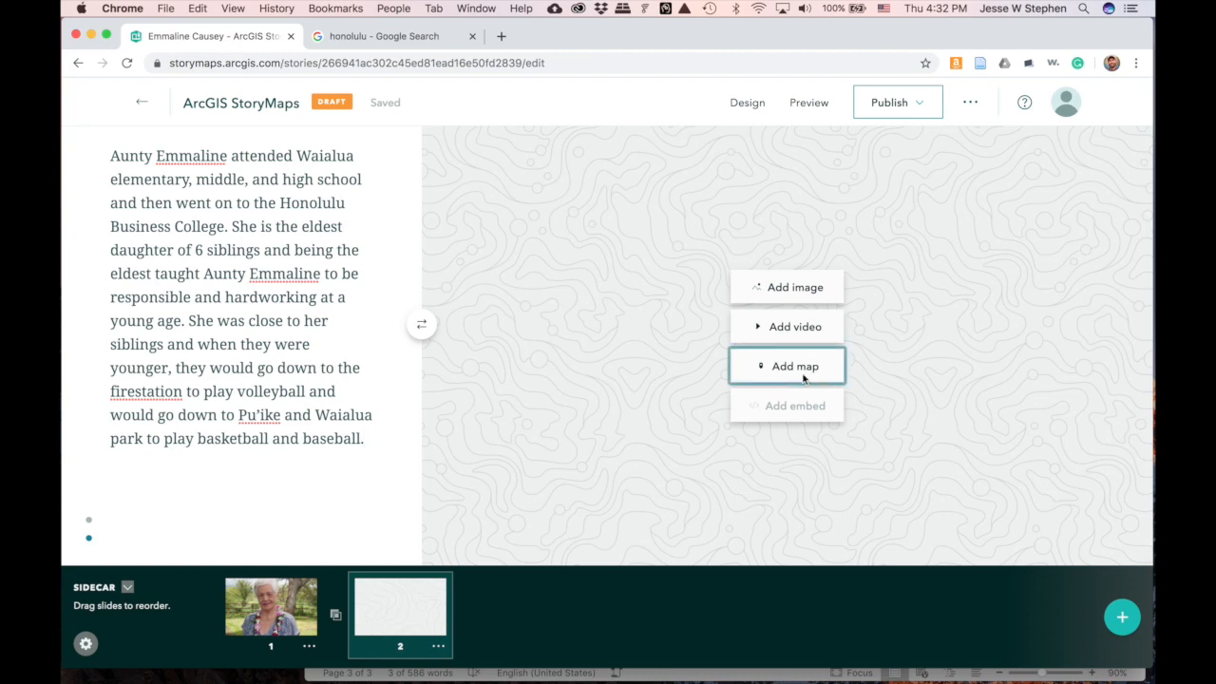
pyautogui.scroll(-2, 340, 253)
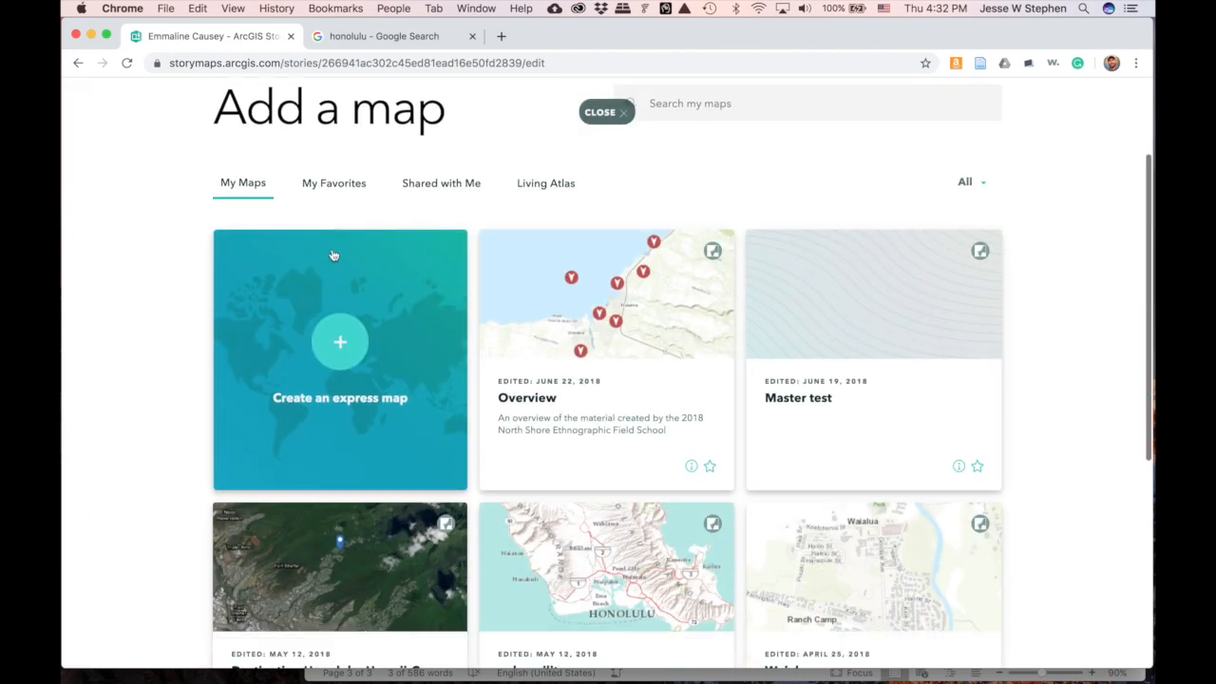
pyautogui.scroll(-5, 332, 249)
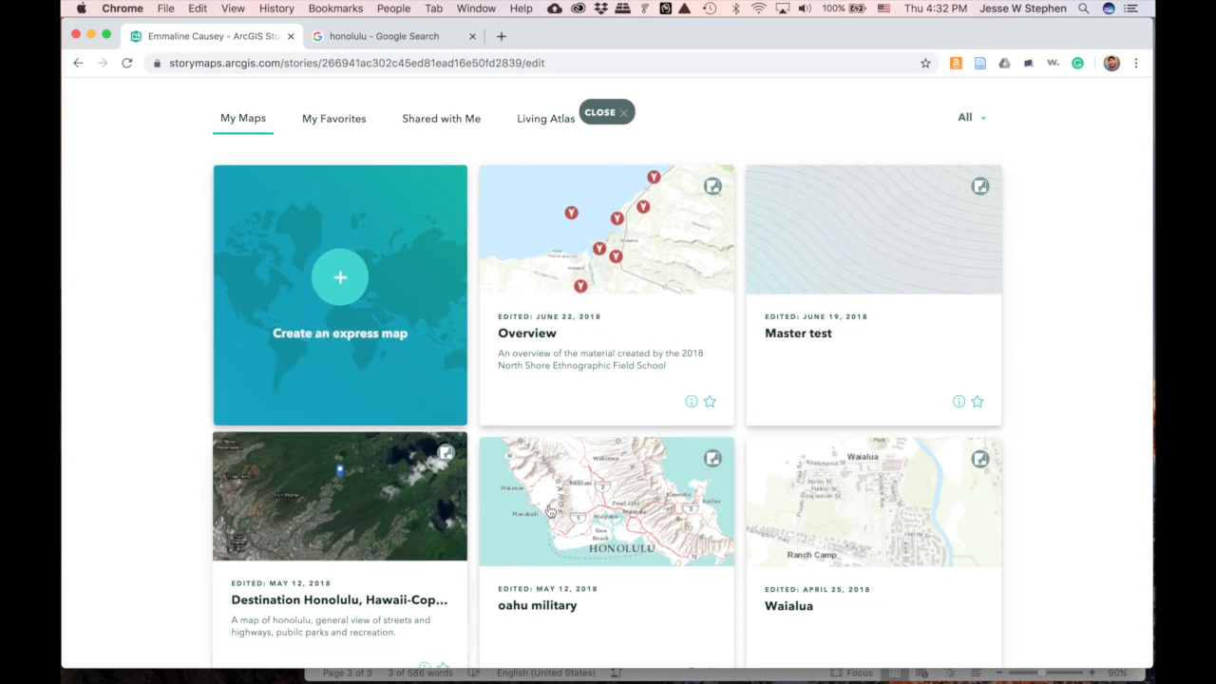
pyautogui.click(341, 274)
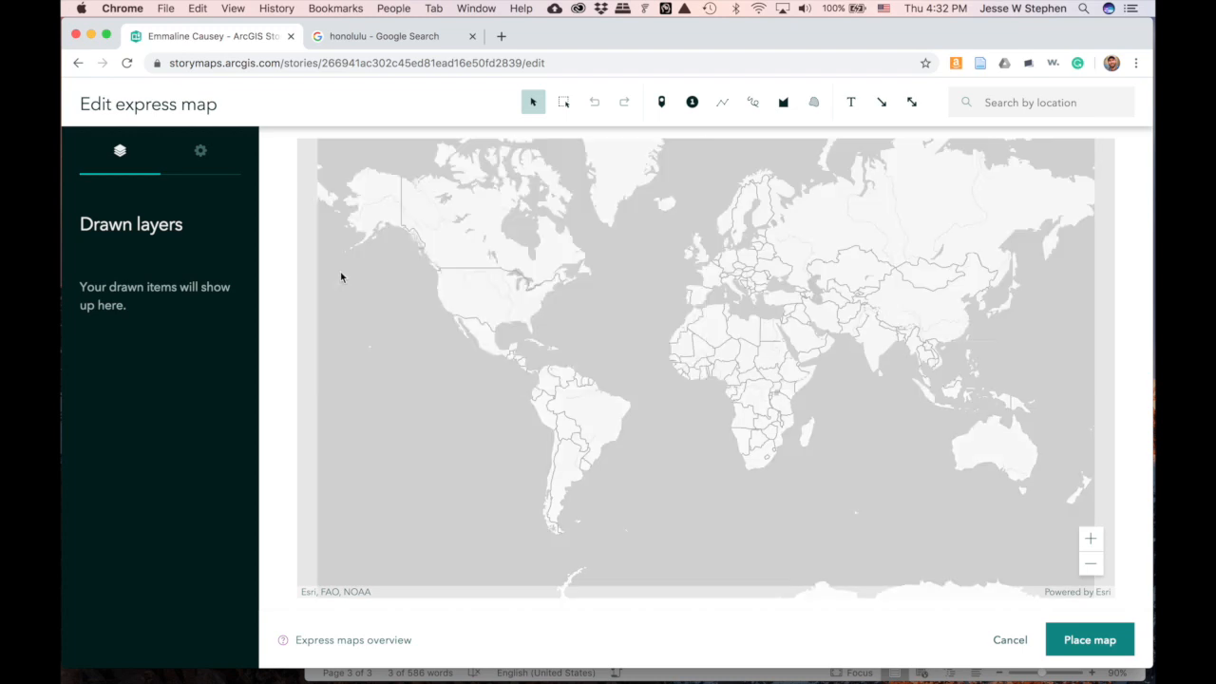
# - Frame the map on Oahu and switch its basemap to satellite imagery
pyautogui.moveTo(440, 325); pyautogui.dragTo(684, 285)
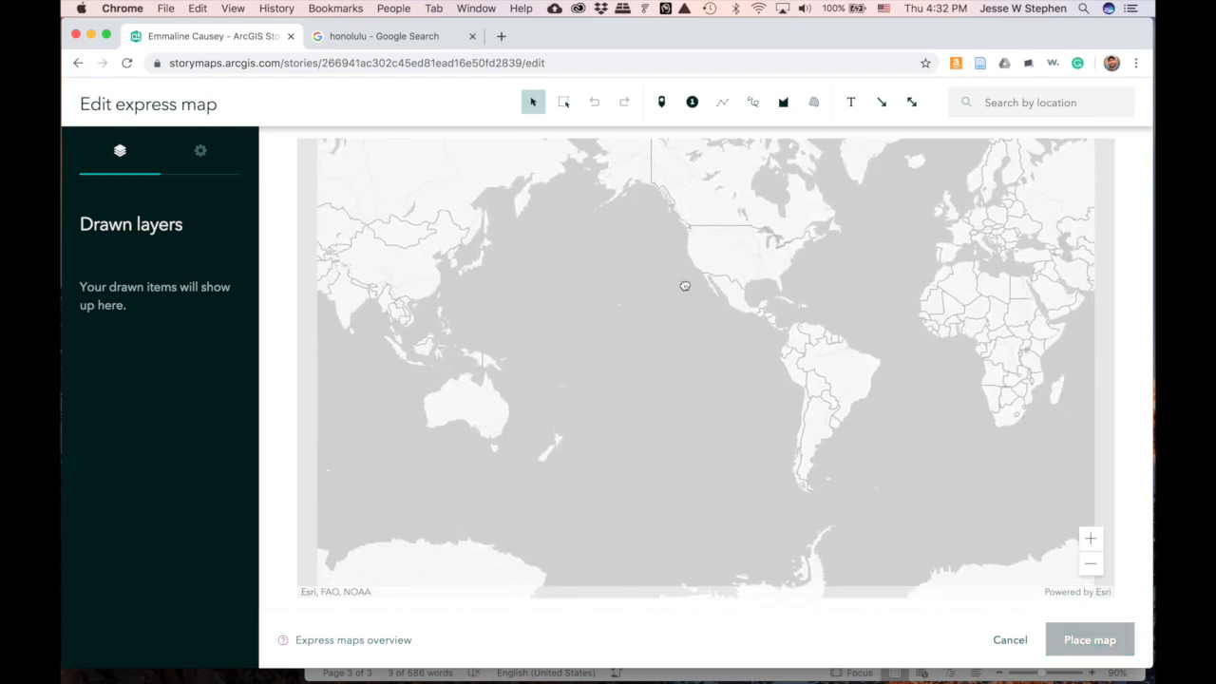
pyautogui.scroll(5, 683, 285)
pyautogui.moveTo(483, 339); pyautogui.dragTo(676, 349)
pyautogui.scroll(5, 676, 349)
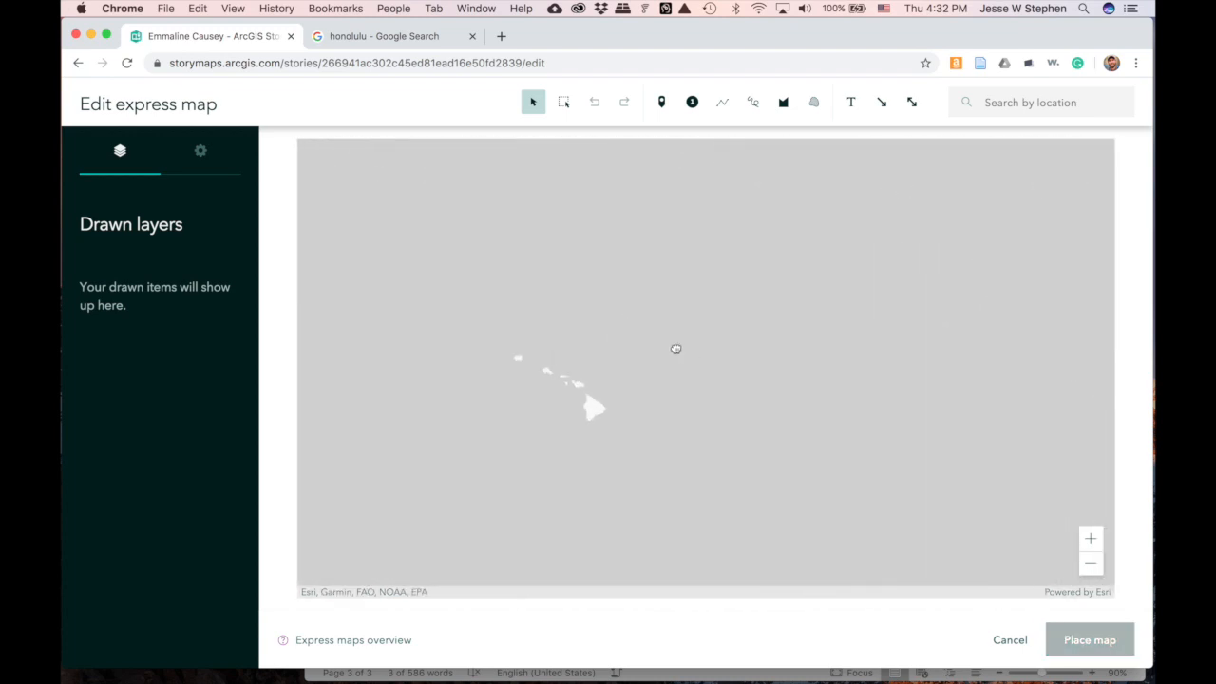
pyautogui.moveTo(483, 384); pyautogui.dragTo(722, 300)
pyautogui.scroll(3, 721, 299)
pyautogui.scroll(4, 721, 299)
pyautogui.moveTo(446, 333); pyautogui.dragTo(715, 340)
pyautogui.scroll(3, 715, 341)
pyautogui.scroll(3, 716, 341)
pyautogui.moveTo(575, 361); pyautogui.dragTo(768, 206)
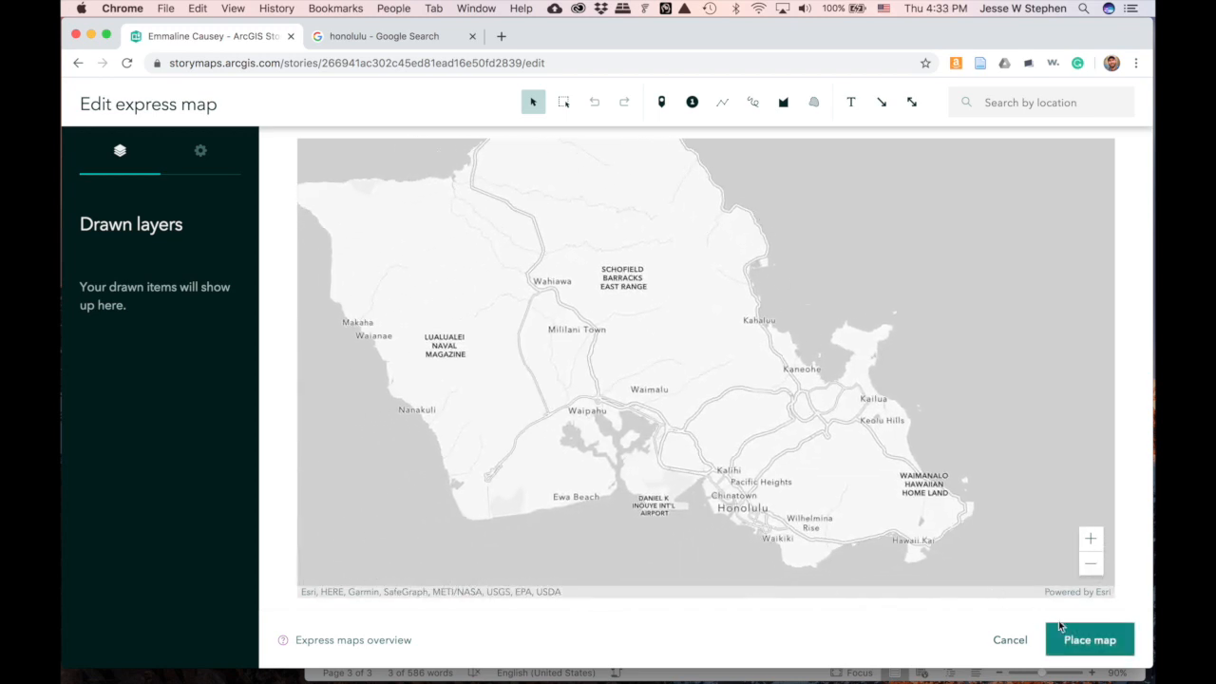
pyautogui.scroll(-2, 707, 344)
pyautogui.scroll(1, 708, 344)
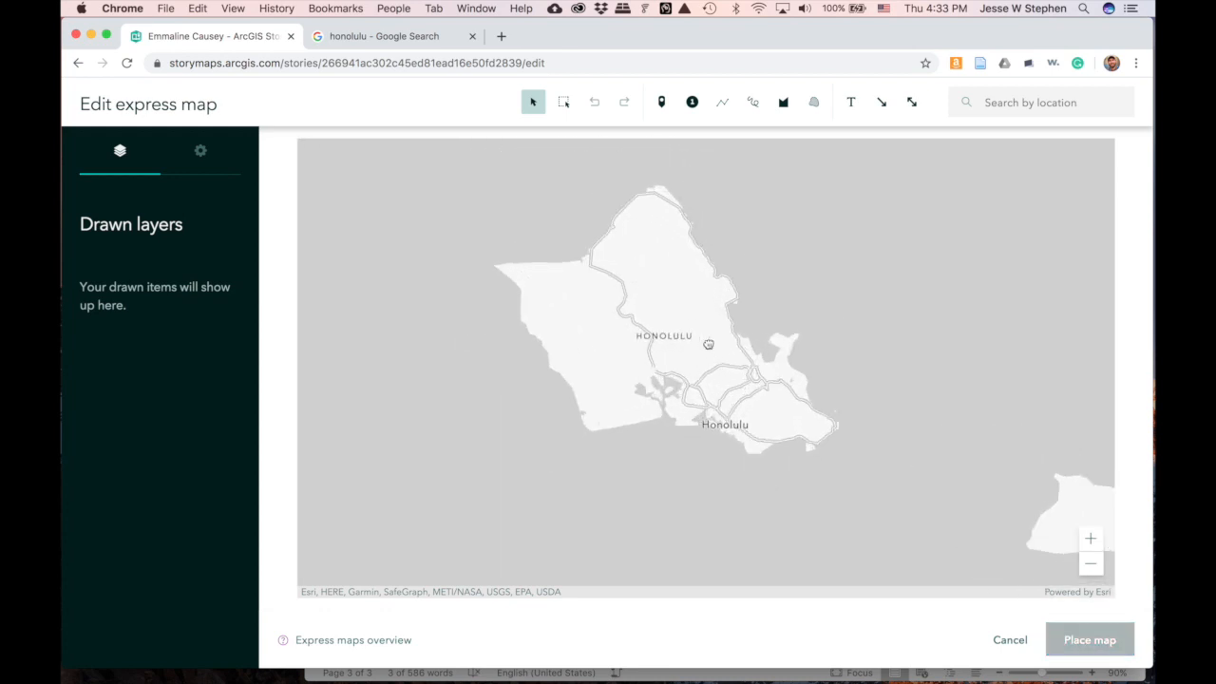
pyautogui.scroll(-3, 708, 343)
pyautogui.scroll(2, 708, 344)
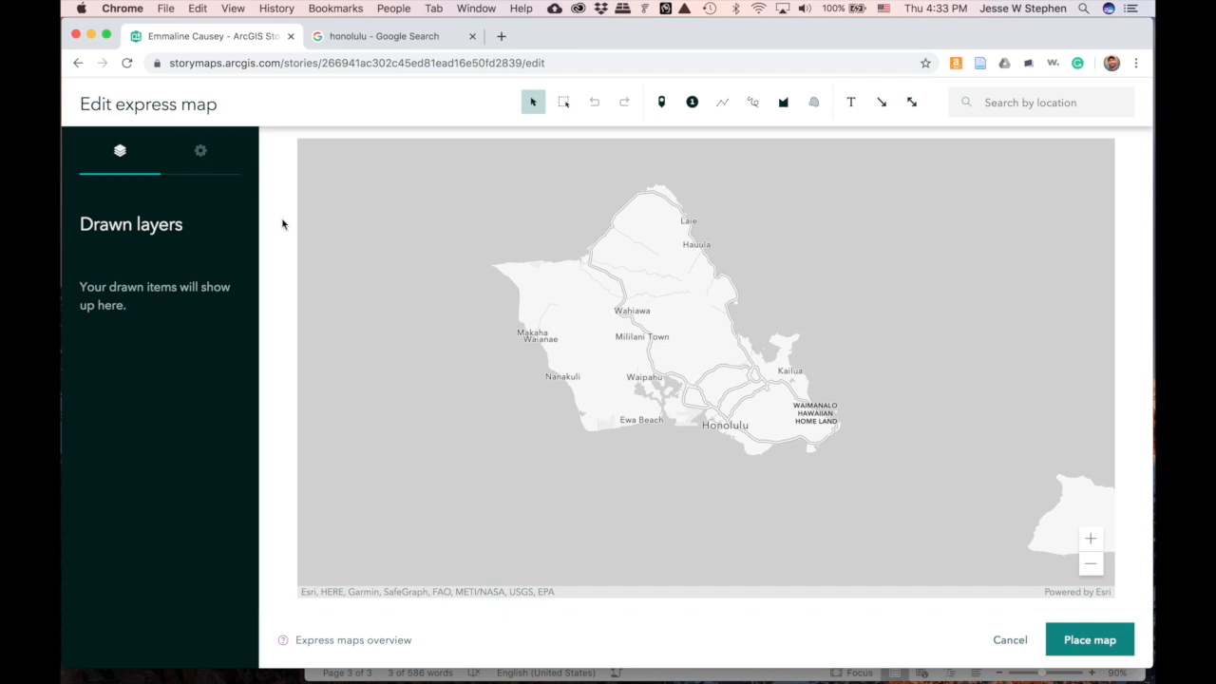
pyautogui.click(201, 151)
pyautogui.click(158, 393)
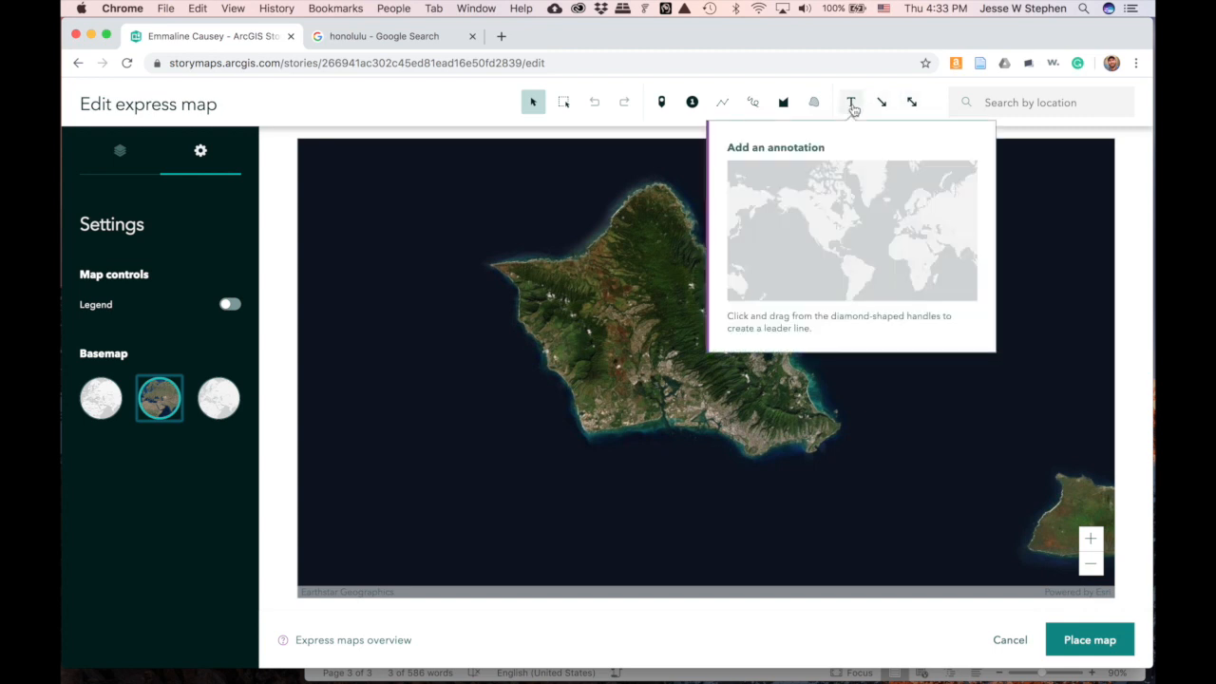
# - Place a south-shore Honolulu point named 'College Education', described 'Honolulu Business College.'
pyautogui.click(662, 107)
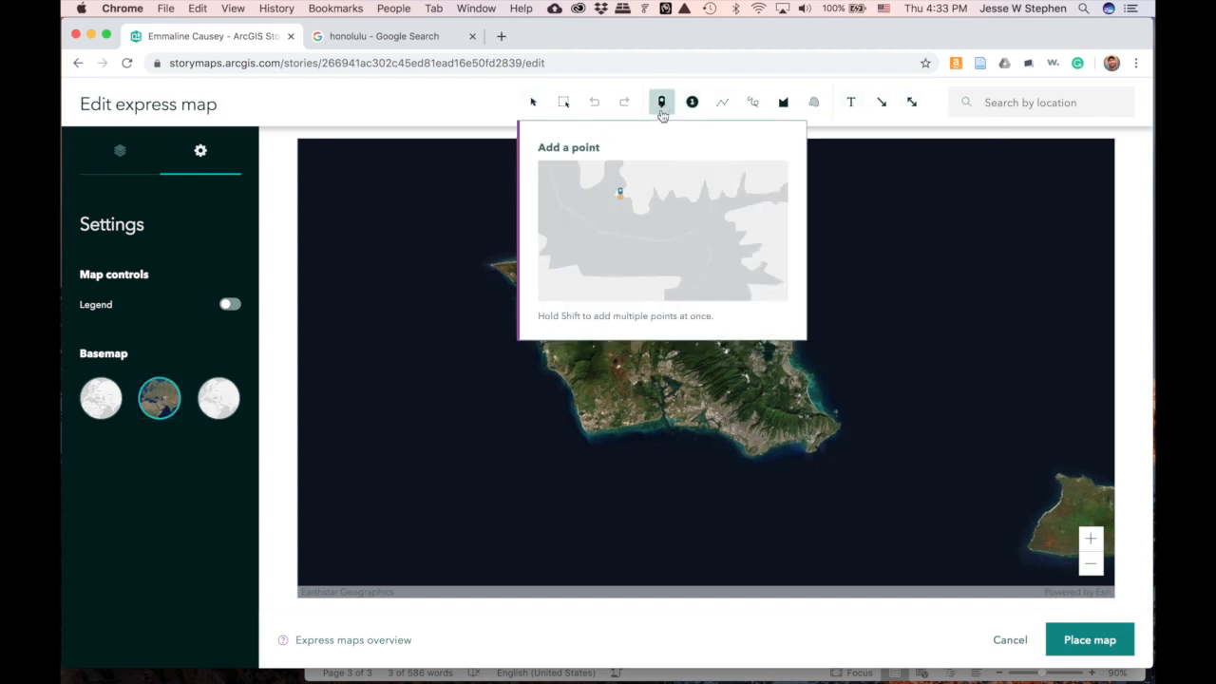
pyautogui.click(724, 427)
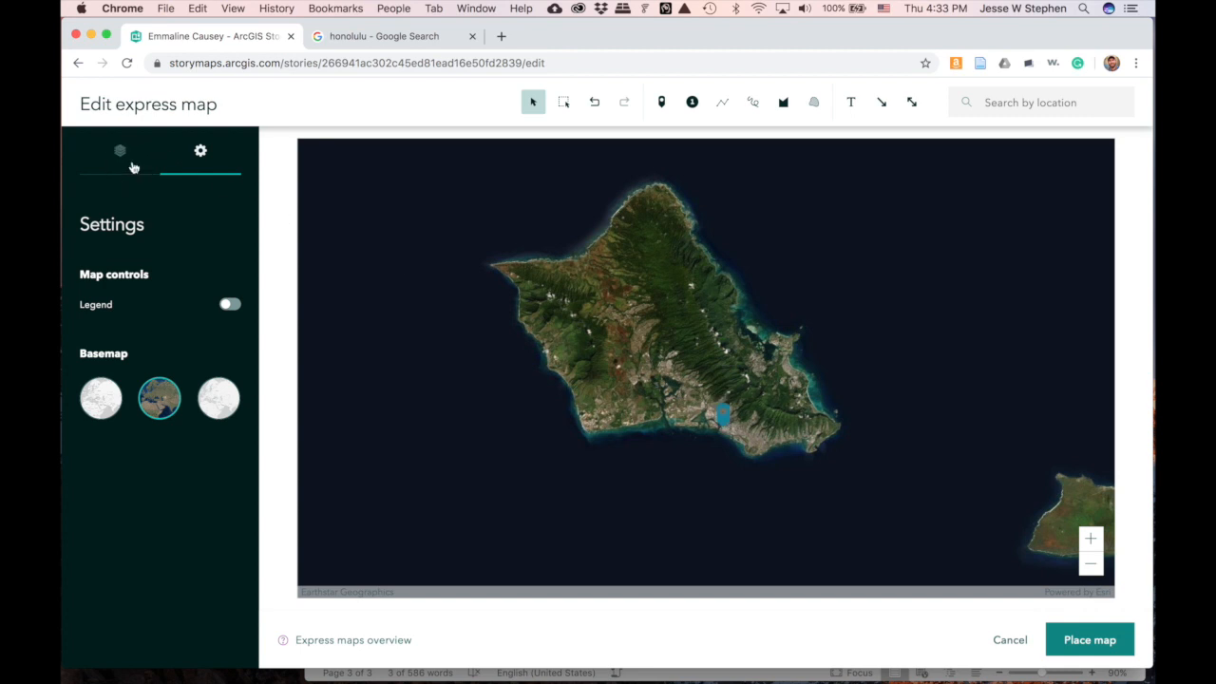
pyautogui.click(133, 167)
pyautogui.click(134, 307)
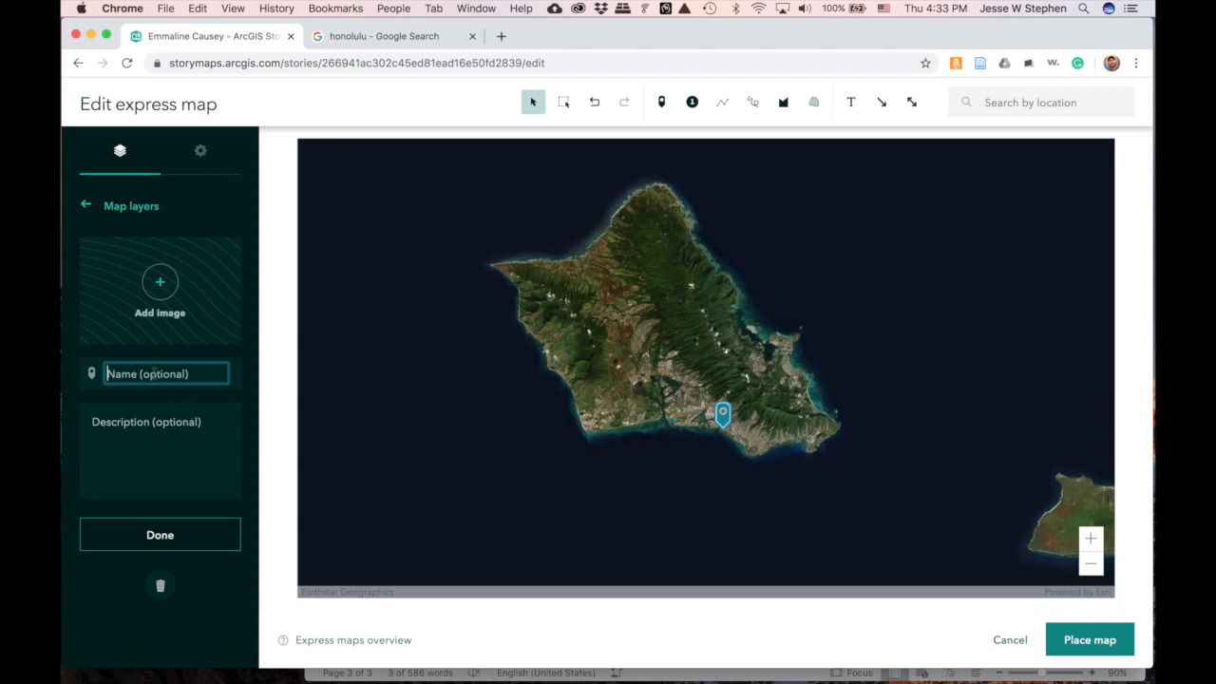
pyautogui.write('Education')
pyautogui.click(127, 418)
pyautogui.press('super+v')
pyautogui.write('.')
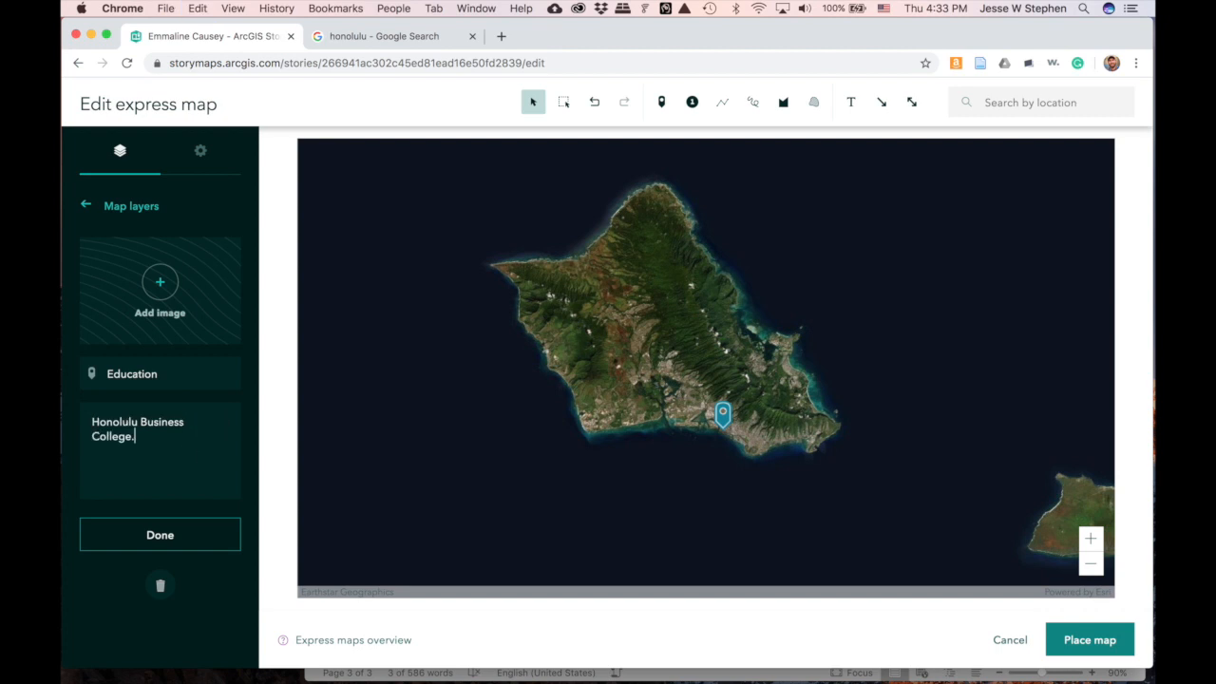
pyautogui.click(105, 373)
pyautogui.write('College')
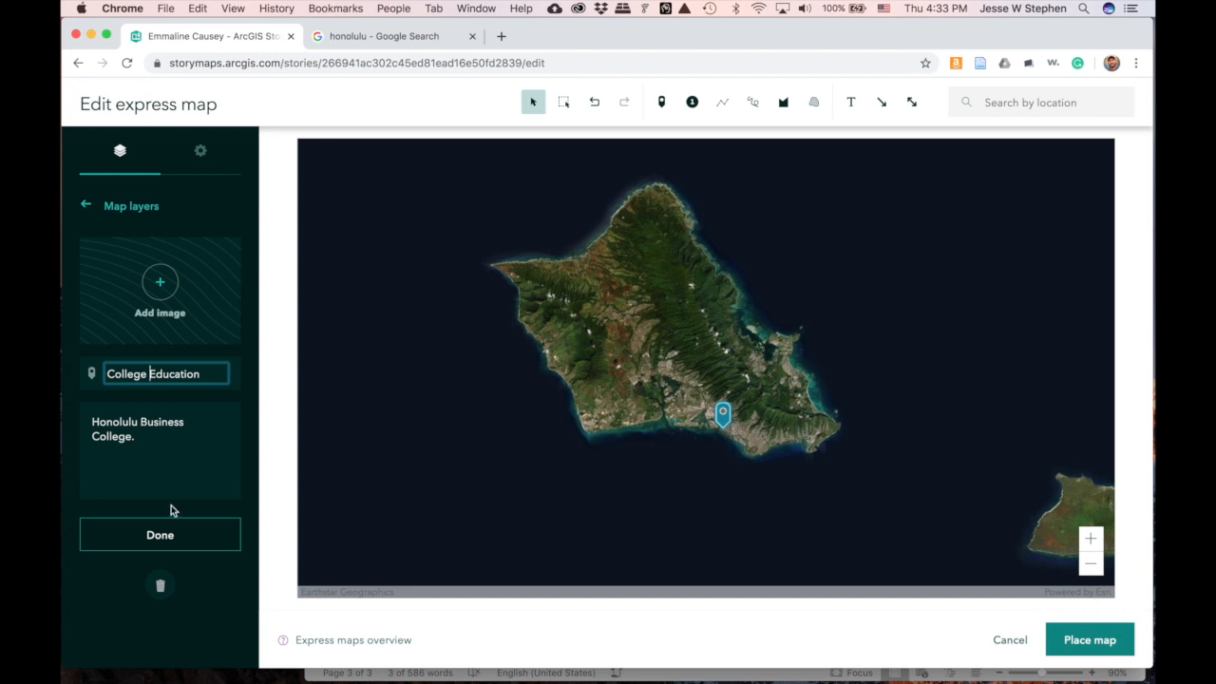
pyautogui.click(162, 536)
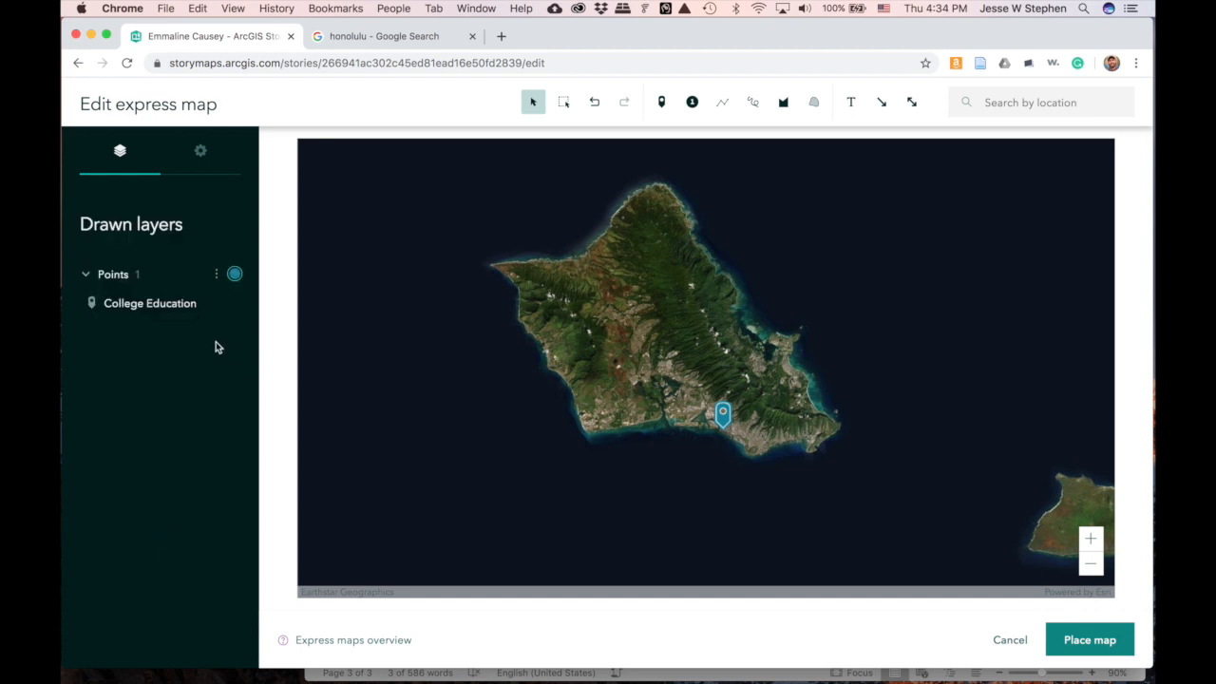
# - Pin Waialua on the north shore as 'Elementary Education', described 'Waialua Elementary School.'
pyautogui.click(662, 105)
pyautogui.click(663, 104)
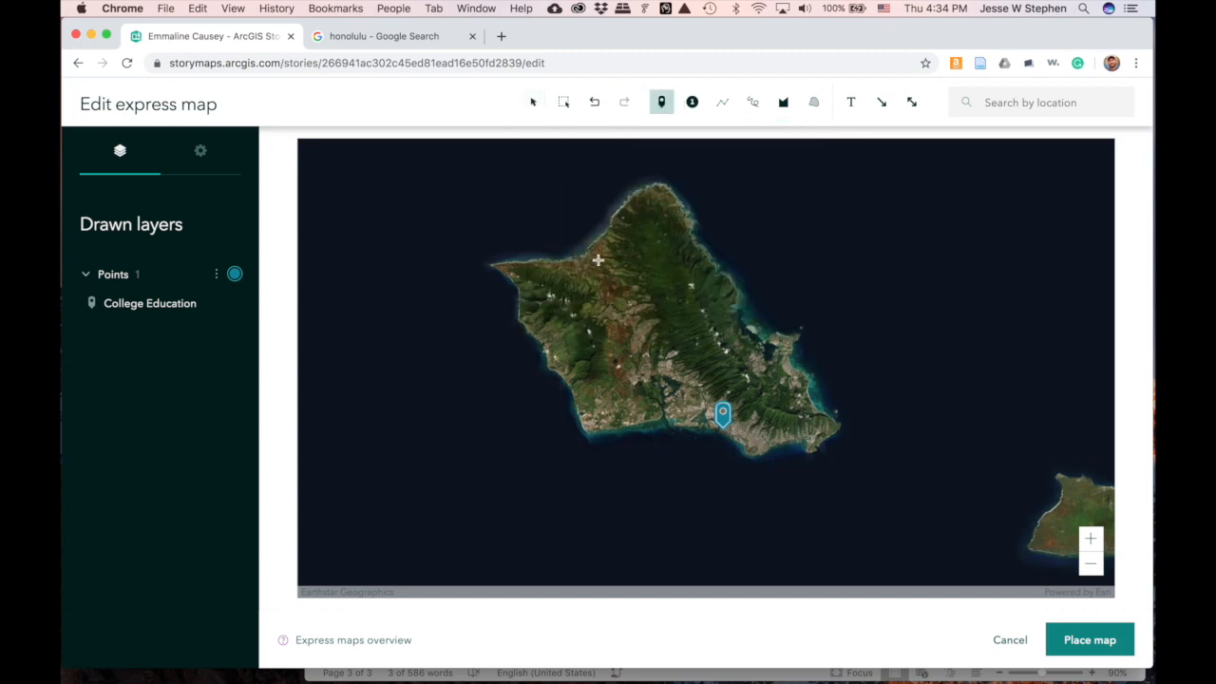
pyautogui.scroll(5, 585, 262)
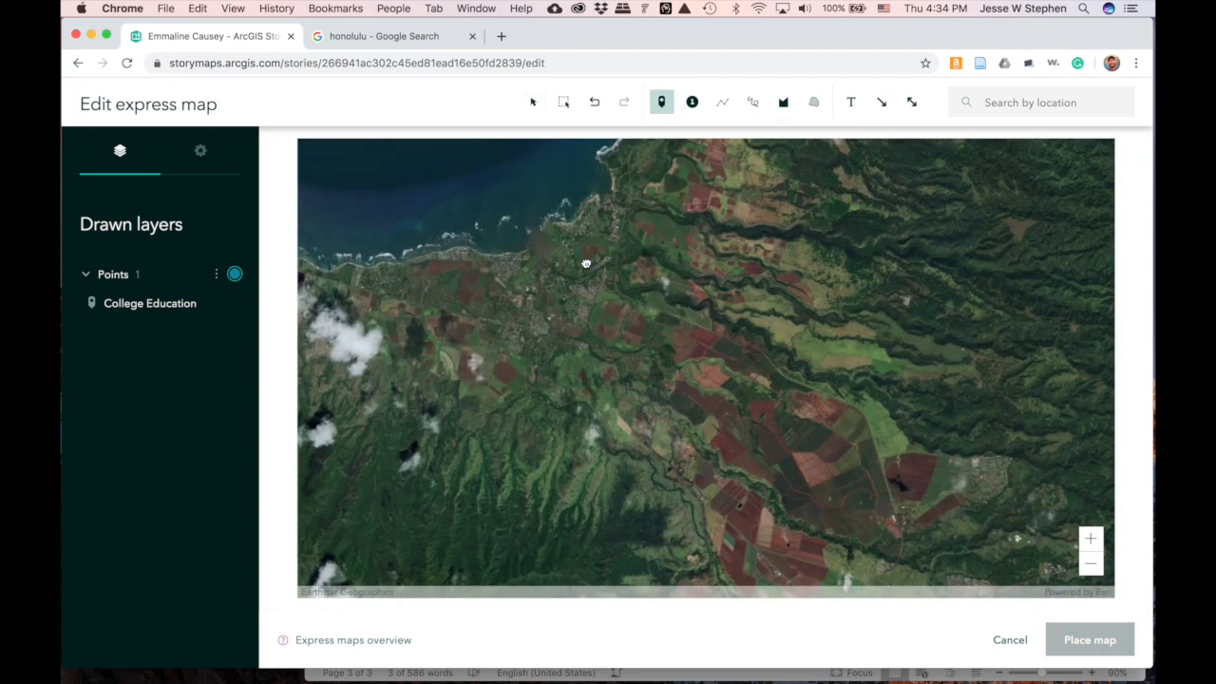
pyautogui.click(511, 270)
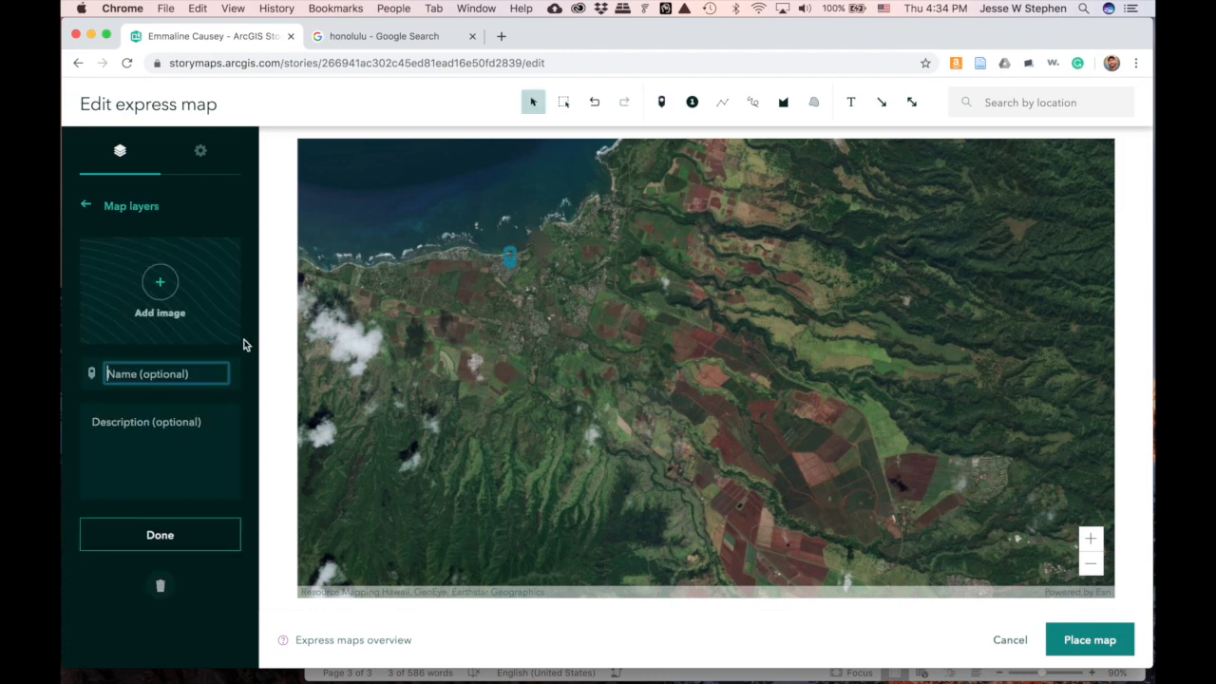
pyautogui.write('Elementary Education')
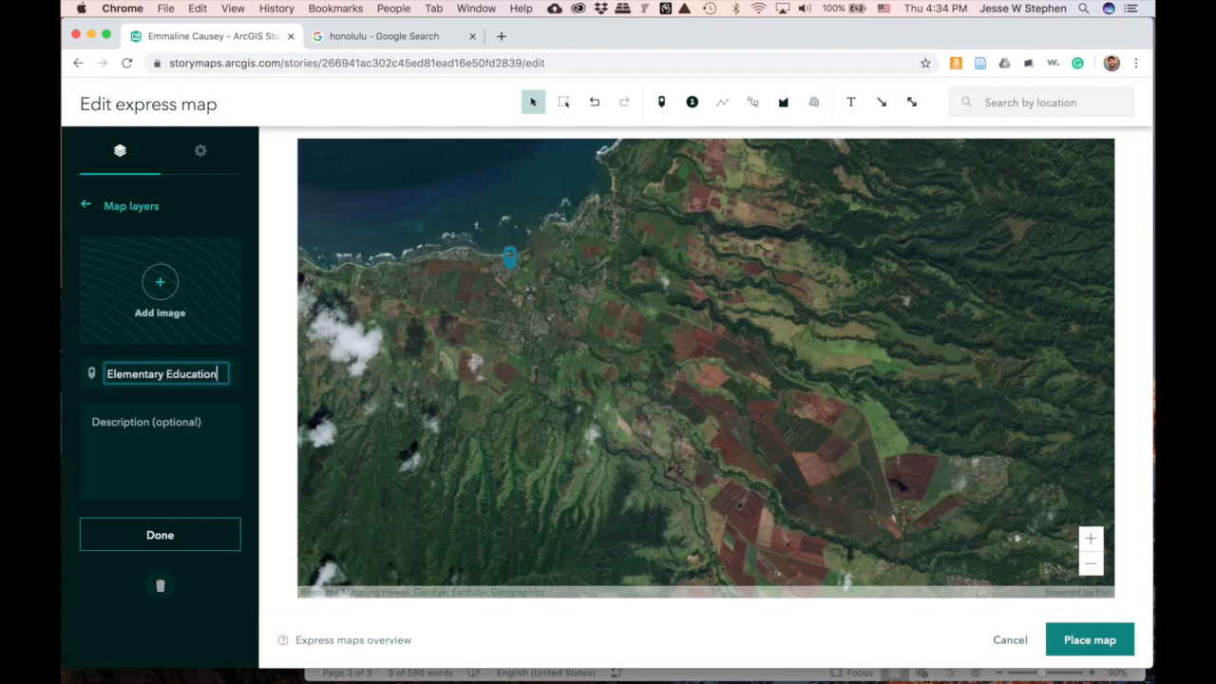
pyautogui.click(153, 425)
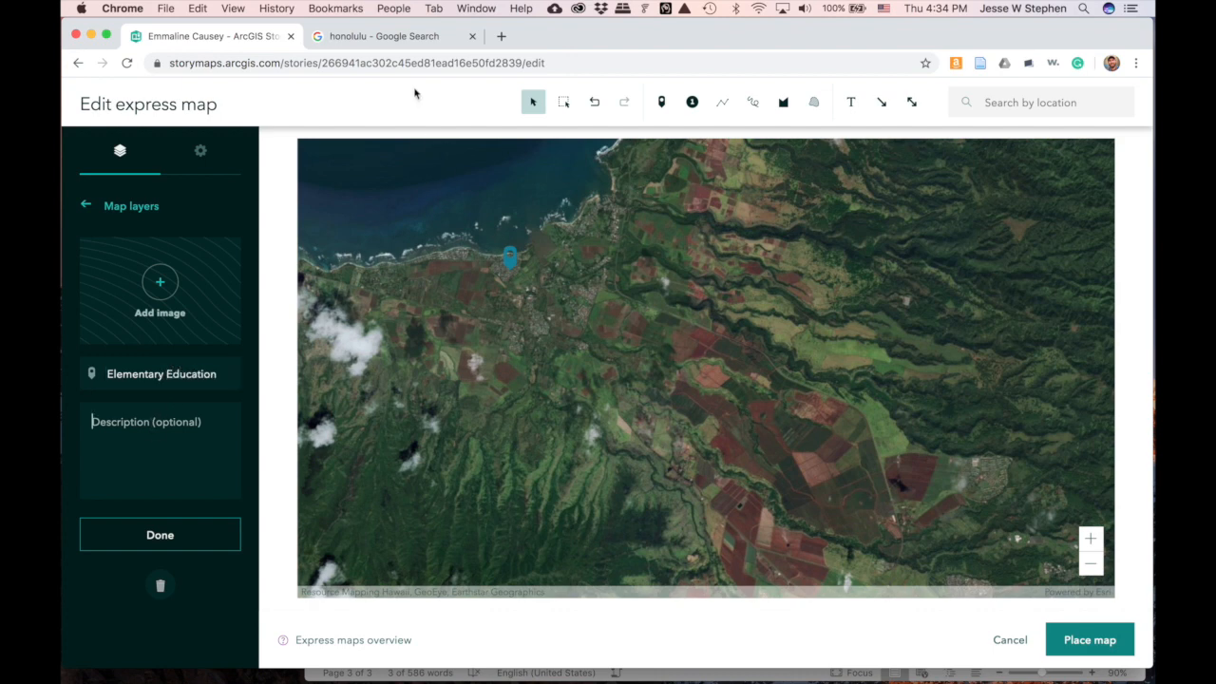
pyautogui.write('Waialua')
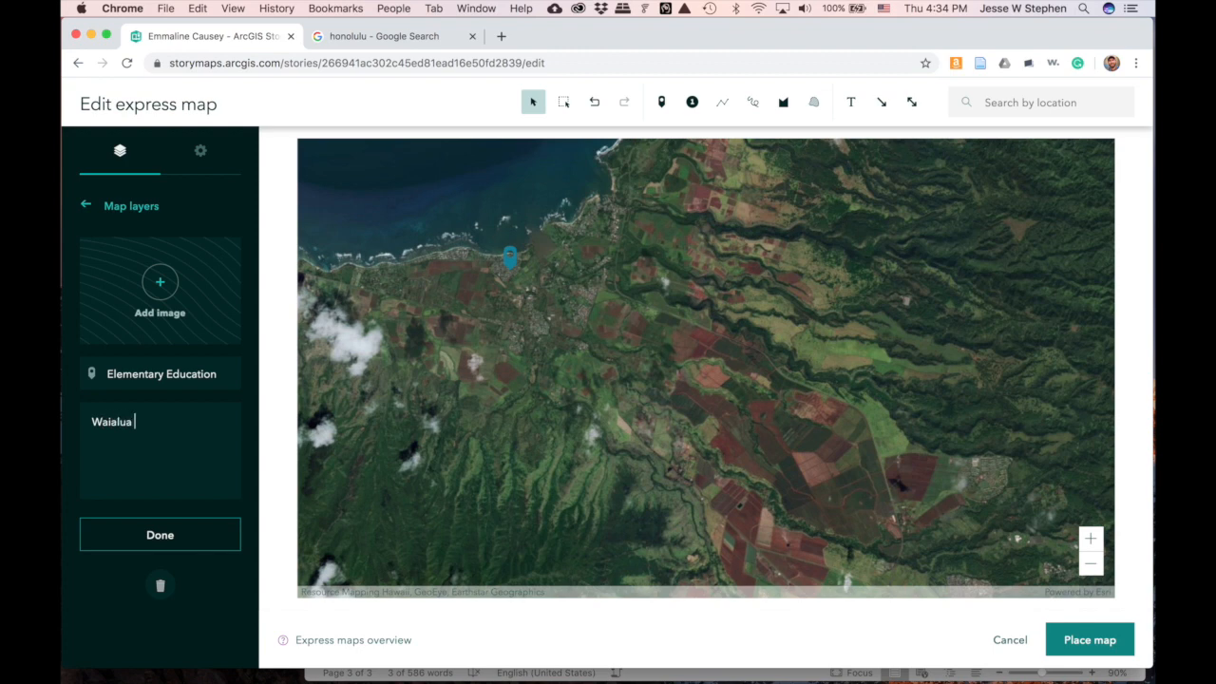
pyautogui.write('Elementary School.')
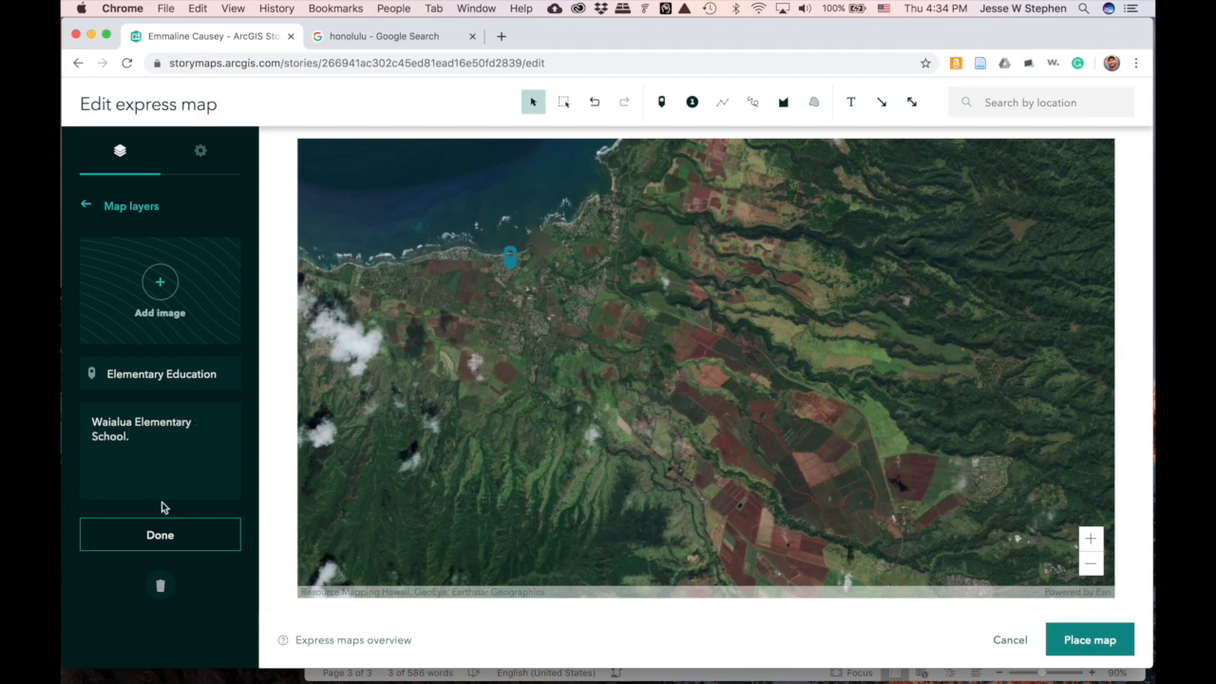
pyautogui.click(157, 536)
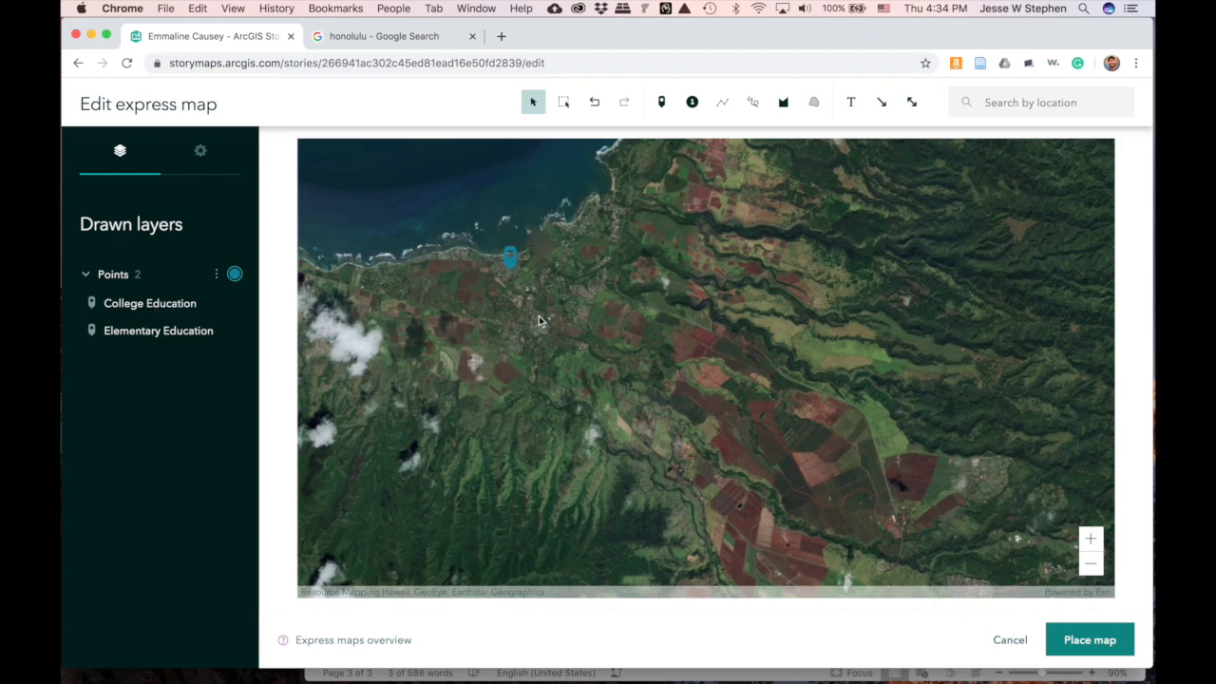
# - Zoom out and re-centre to show Oahu with both points, then place the map on slide 2
pyautogui.scroll(-1, 712, 345)
pyautogui.scroll(-1, 712, 345)
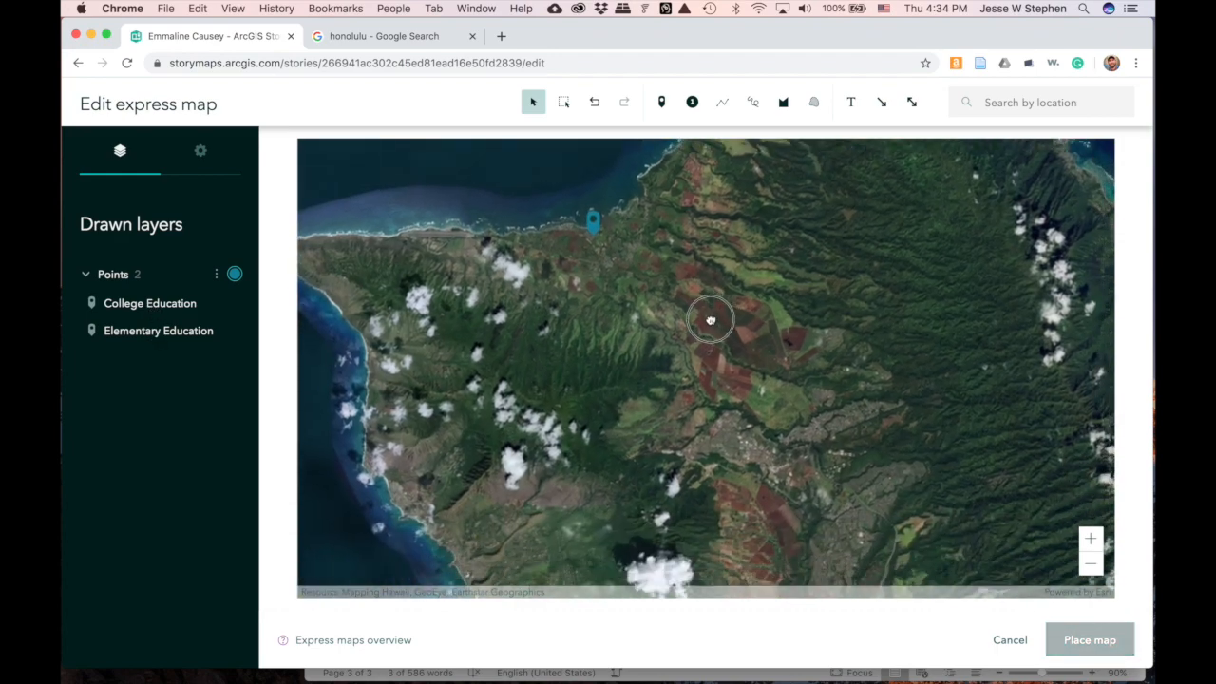
pyautogui.scroll(-2, 638, 295)
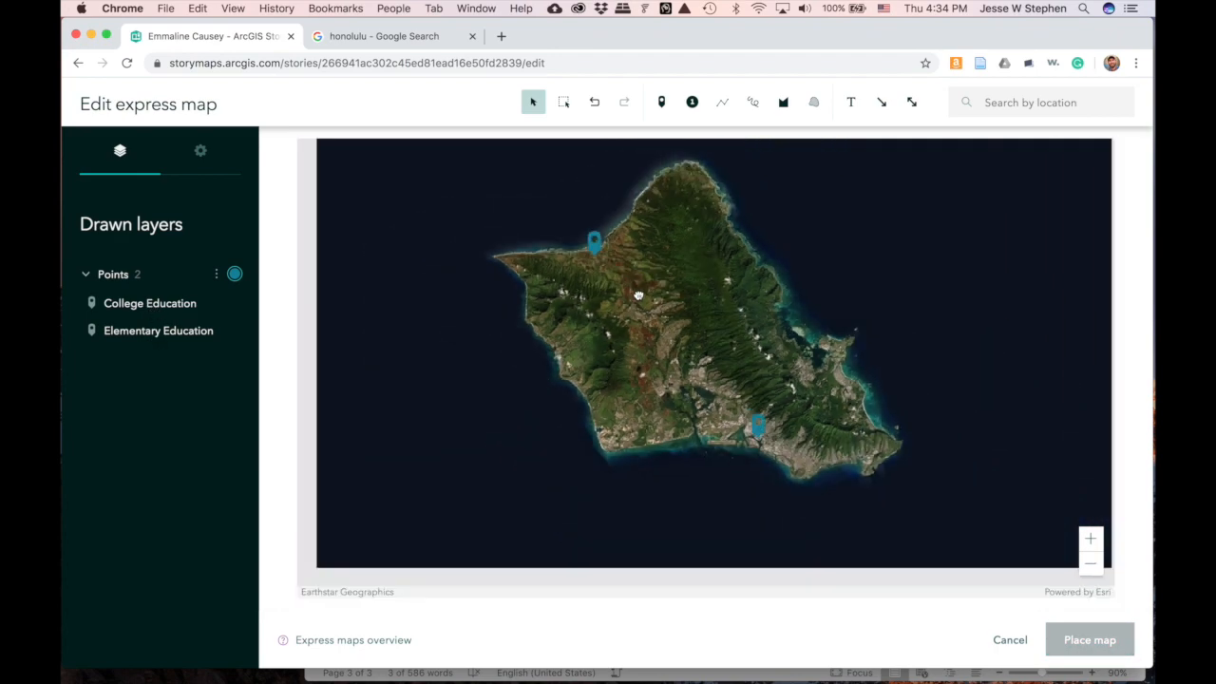
pyautogui.moveTo(639, 294); pyautogui.dragTo(662, 372)
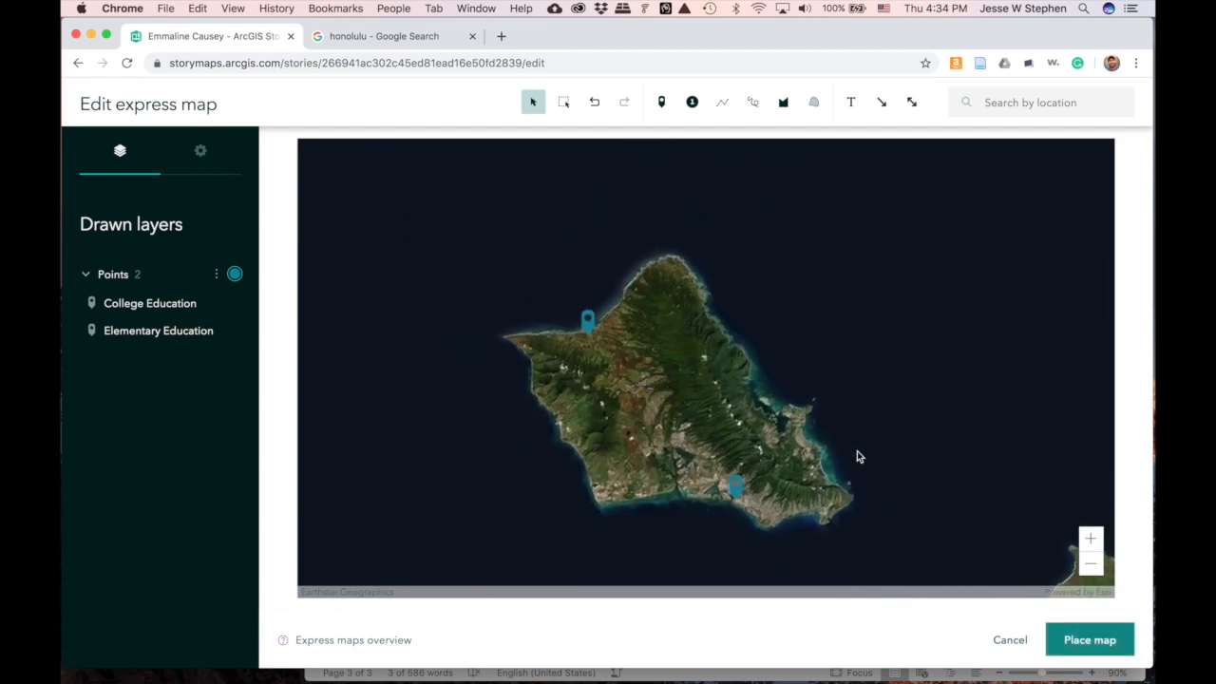
pyautogui.click(870, 365)
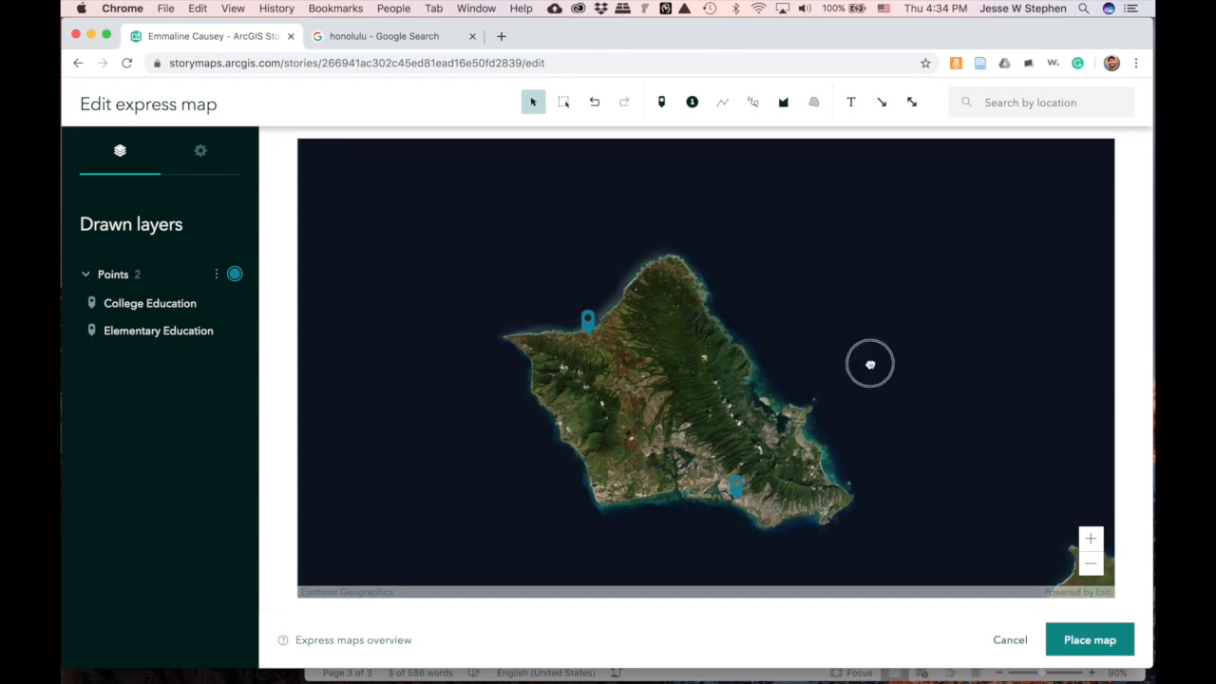
pyautogui.scroll(5, 871, 342)
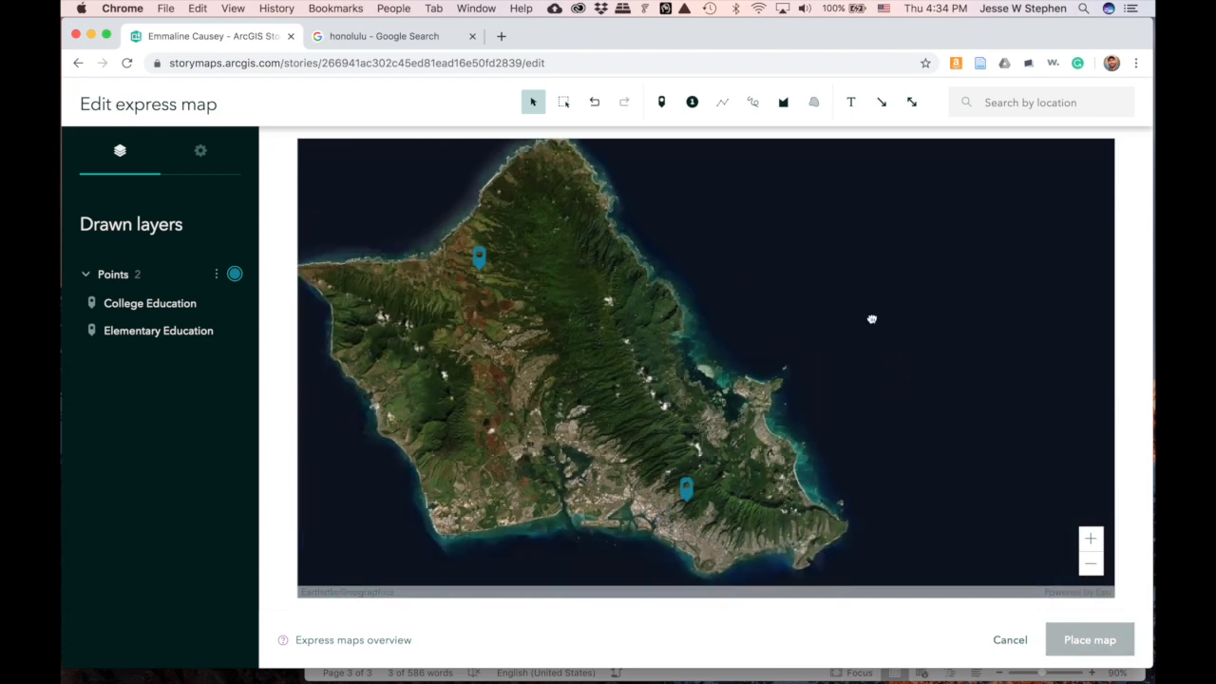
pyautogui.scroll(2, 871, 319)
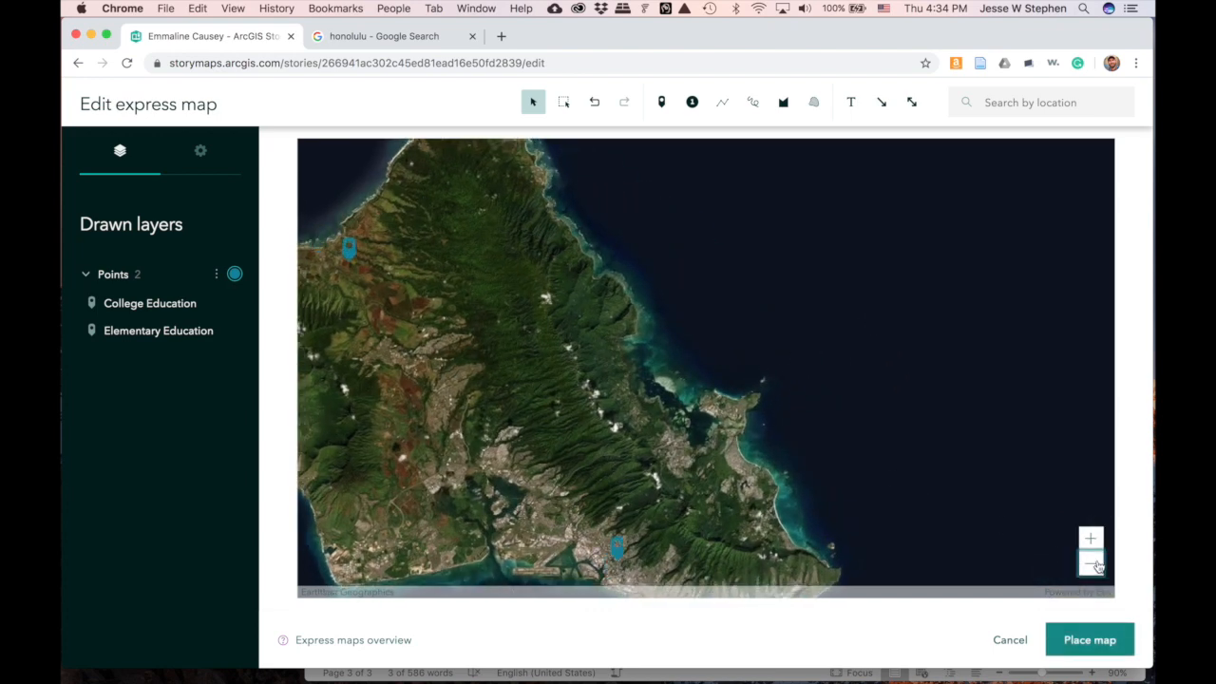
pyautogui.click(1091, 564)
pyautogui.moveTo(849, 497); pyautogui.dragTo(788, 374)
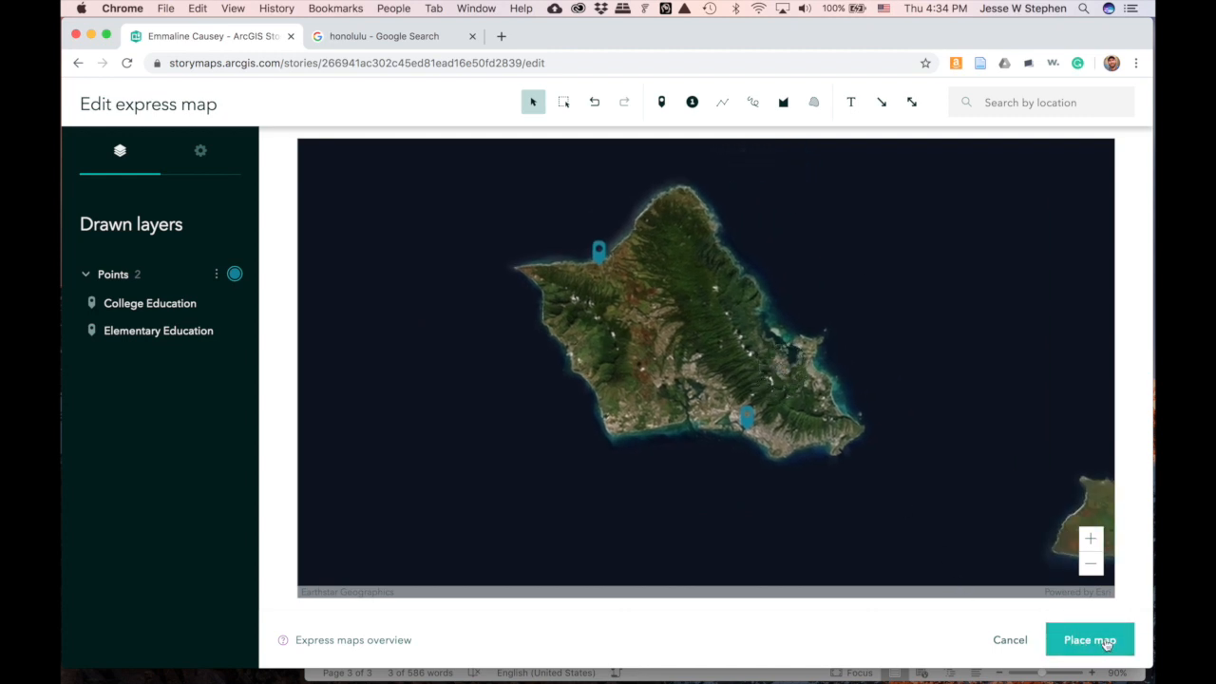
pyautogui.click(1106, 644)
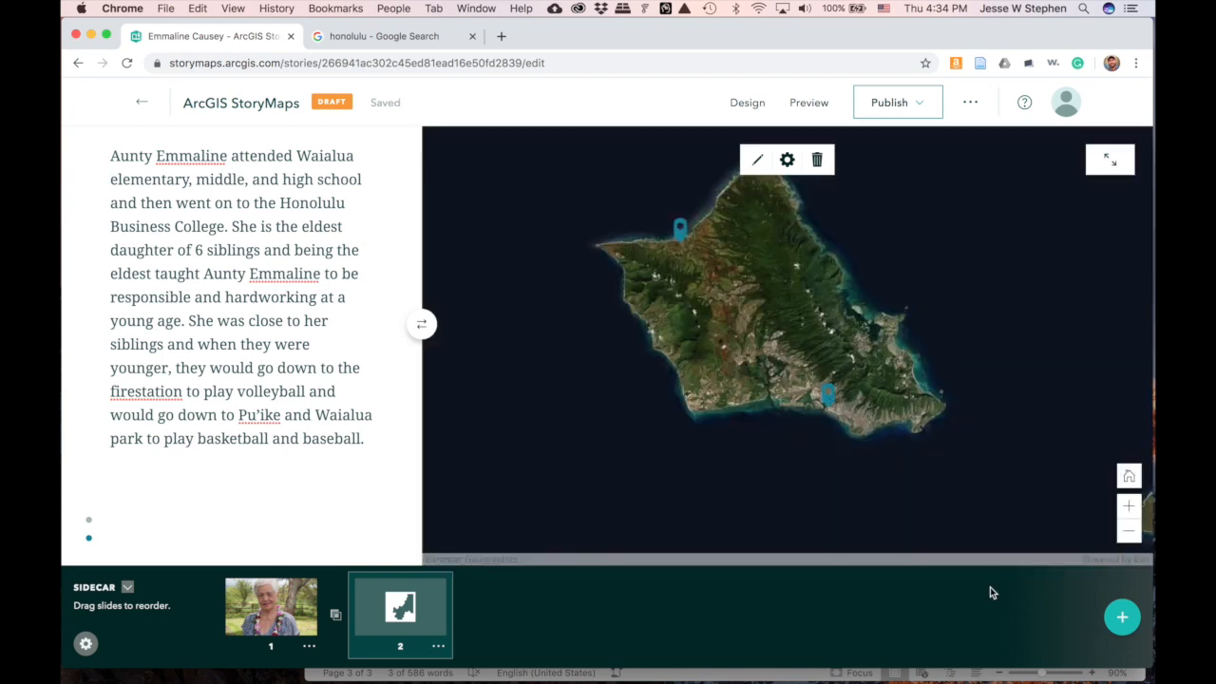
# - Inspect the Elementary Education point's details on the sidecar's island map
pyautogui.scroll(2, 205, 330)
pyautogui.scroll(-1, 204, 330)
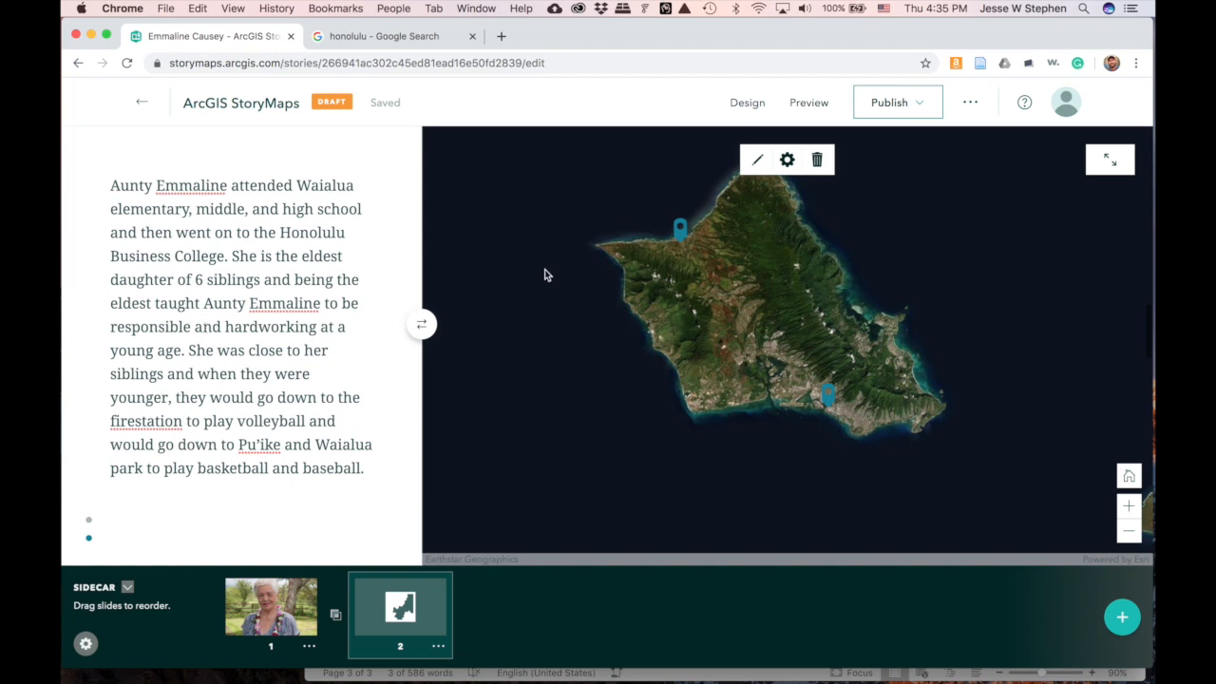
pyautogui.click(680, 234)
pyautogui.moveTo(832, 403)
pyautogui.moveTo(680, 244)
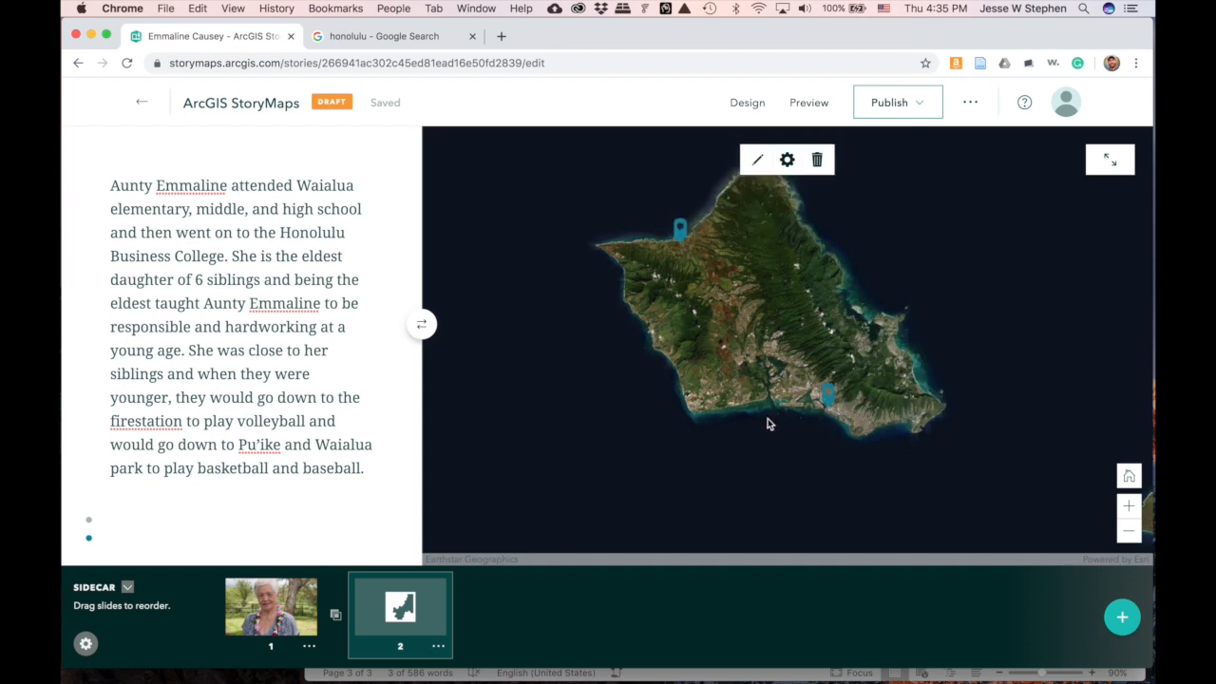
# - Give the map the alternative text 'Where Aunty Emma Went to School' and save it
pyautogui.click(787, 162)
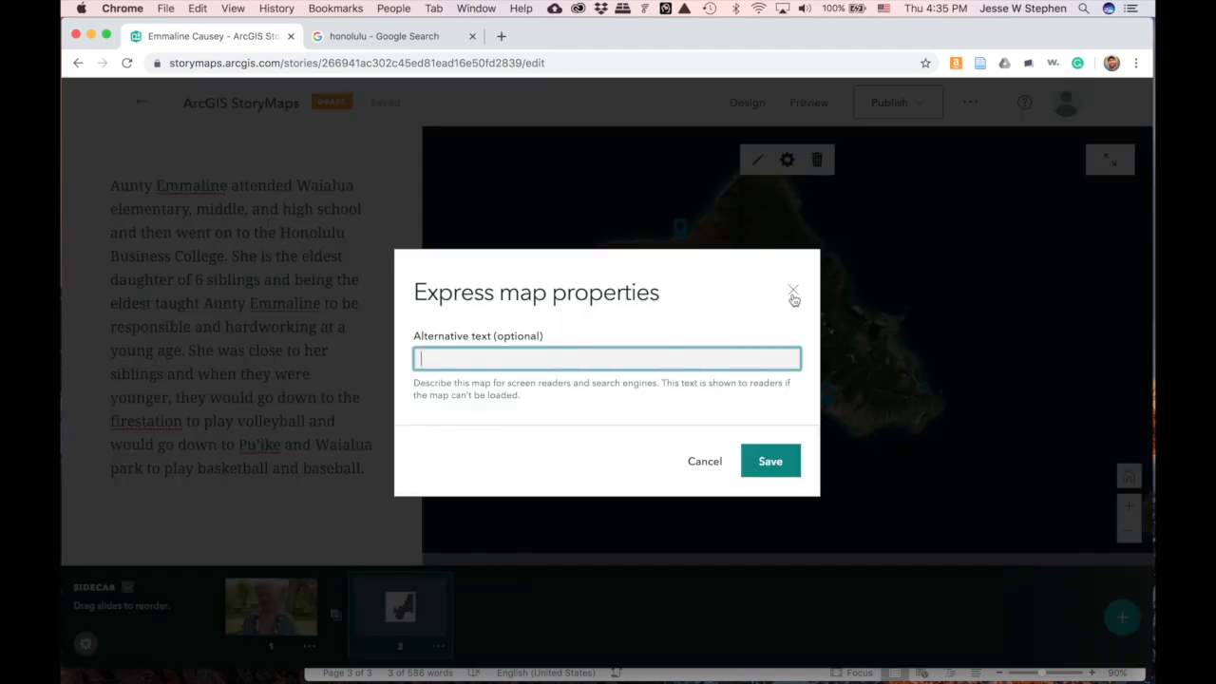
pyautogui.write('Where Aunty Emaa Went to School')
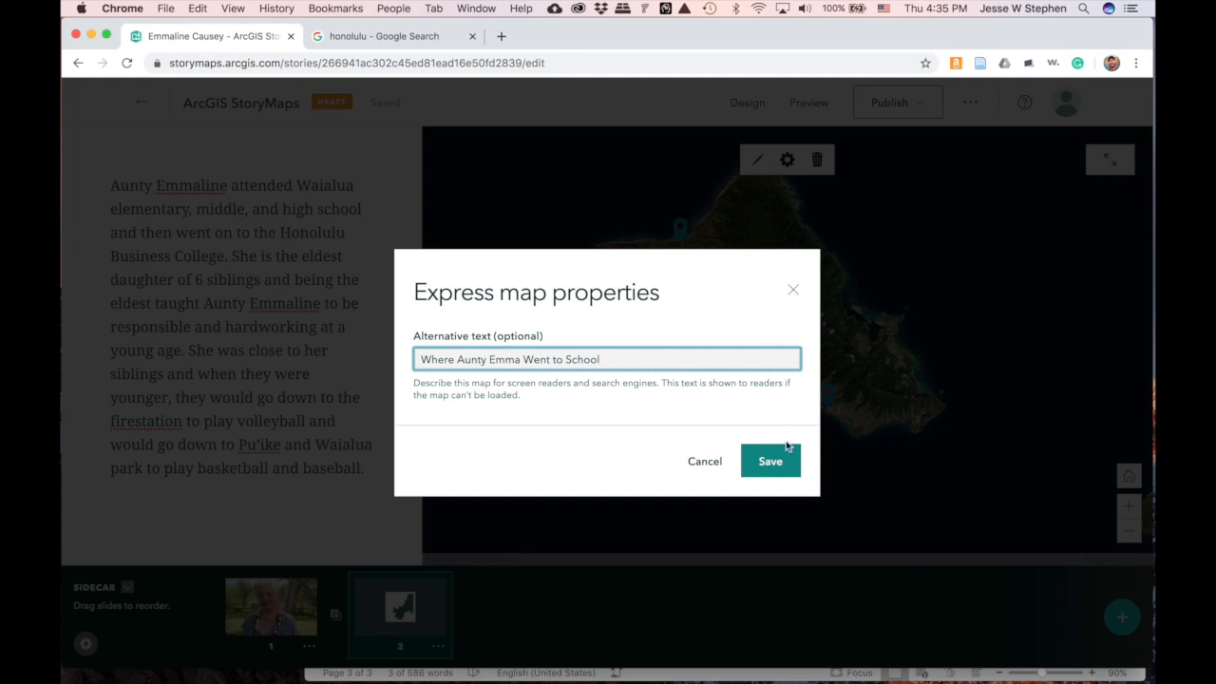
pyautogui.click(771, 463)
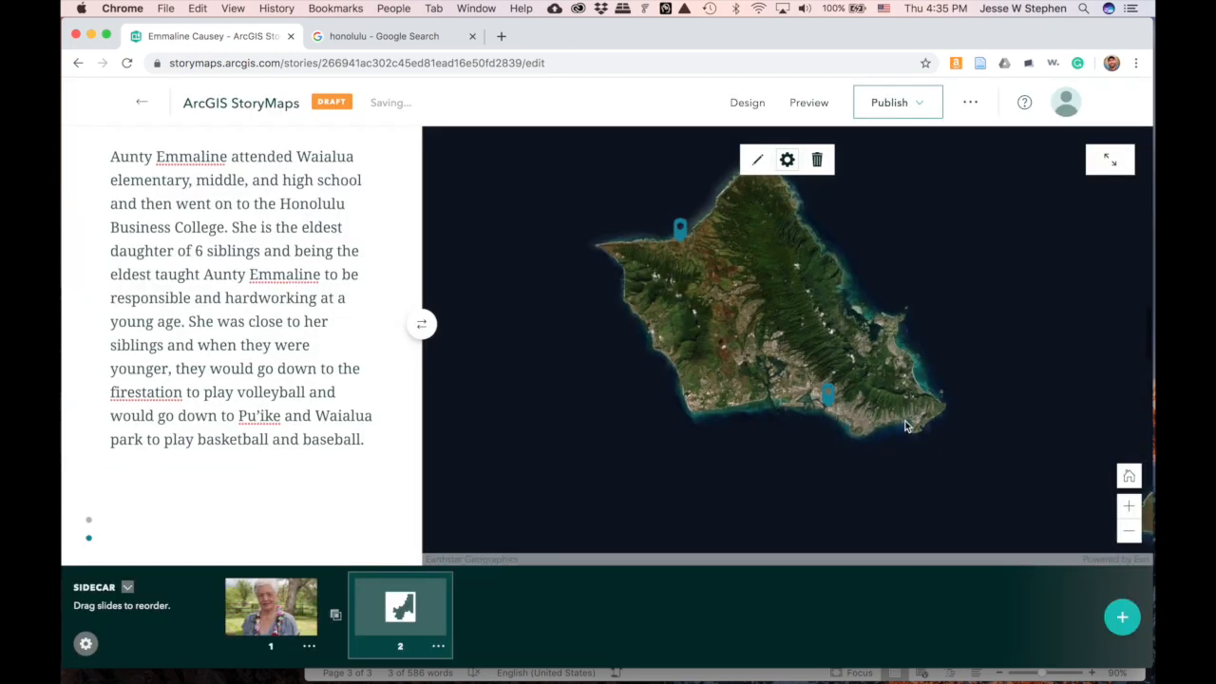
# - Add a third sidecar slide and delete the duplicate school paragraph from the main story
pyautogui.scroll(2, 323, 406)
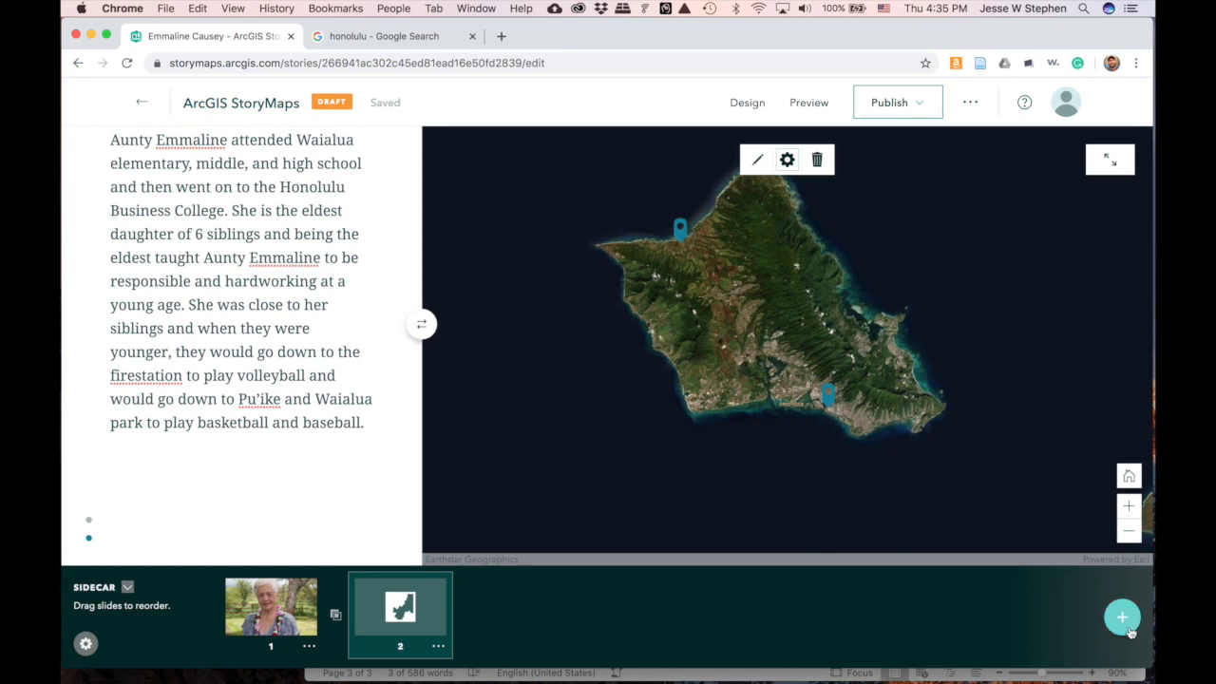
pyautogui.click(1124, 615)
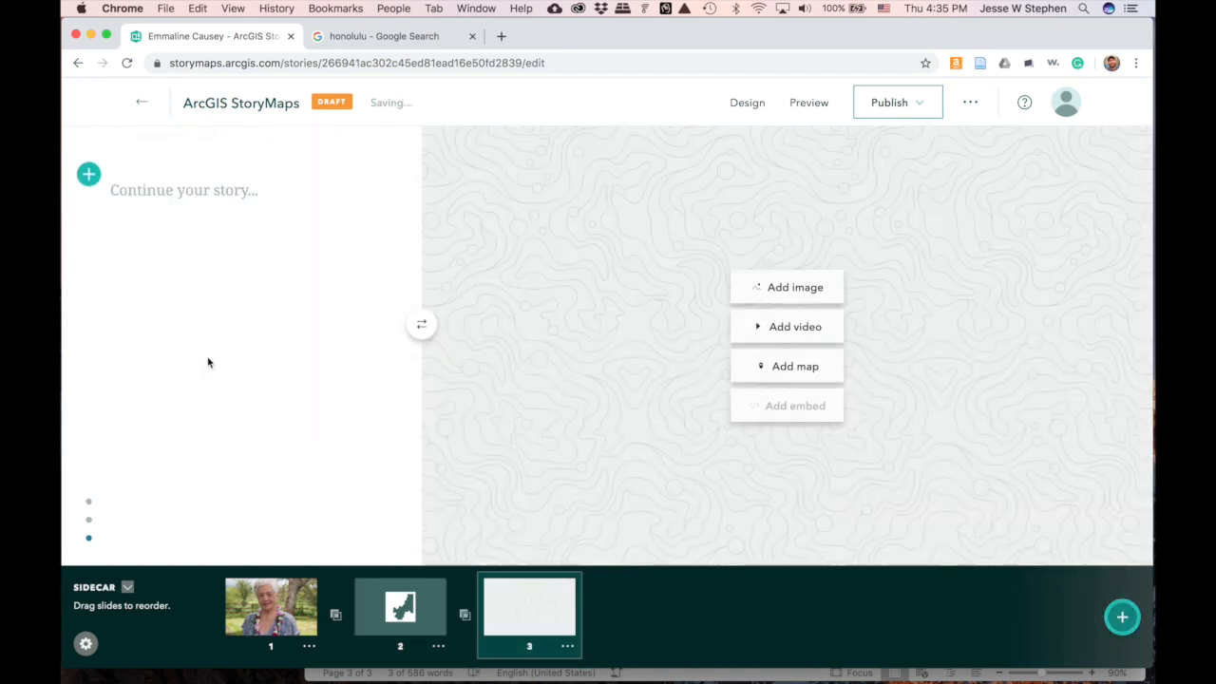
pyautogui.scroll(-10, 208, 362)
pyautogui.click(367, 392)
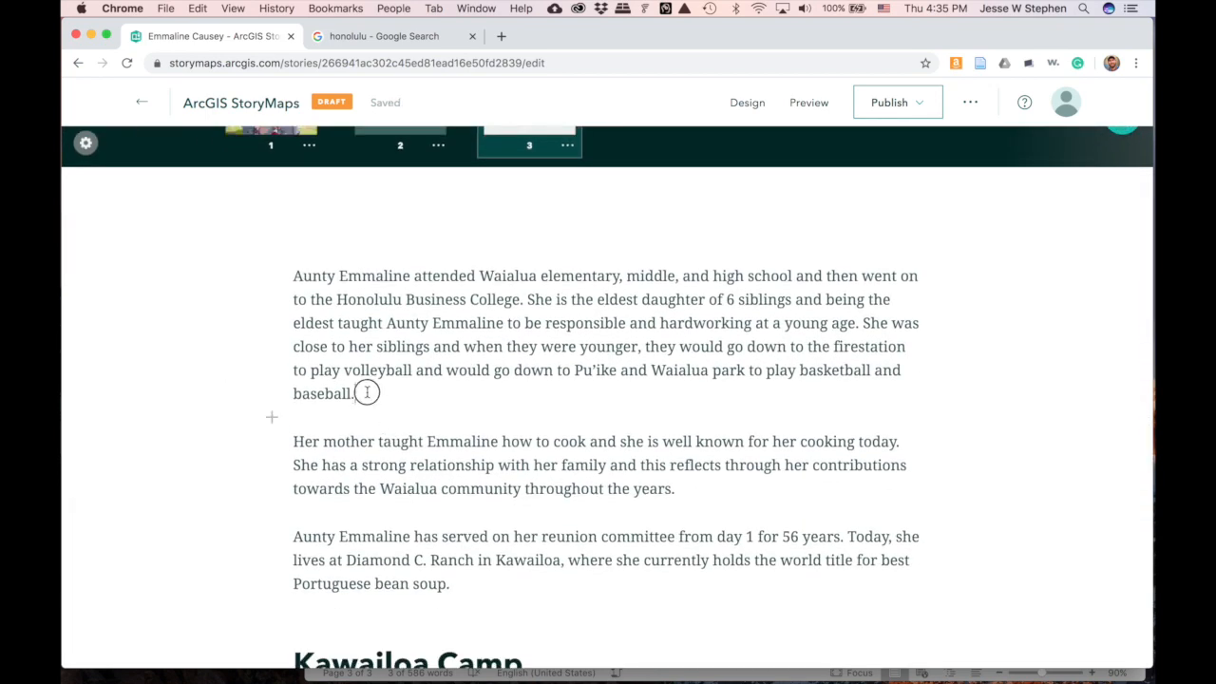
pyautogui.moveTo(367, 392); pyautogui.dragTo(242, 272)
pyautogui.press('BackSpace')
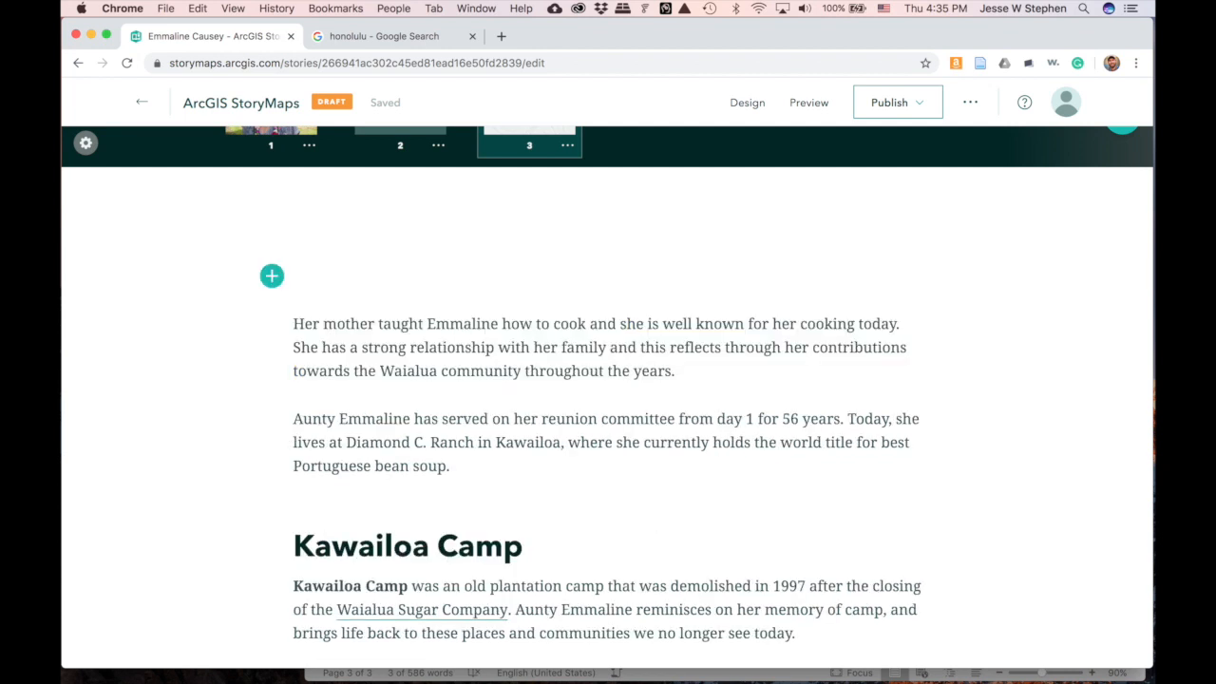
# - Put the paragraph about her mother's cooking into slide 3's text
pyautogui.scroll(-2, 589, 437)
pyautogui.moveTo(692, 277); pyautogui.dragTo(297, 225)
pyautogui.press('cmd+c')
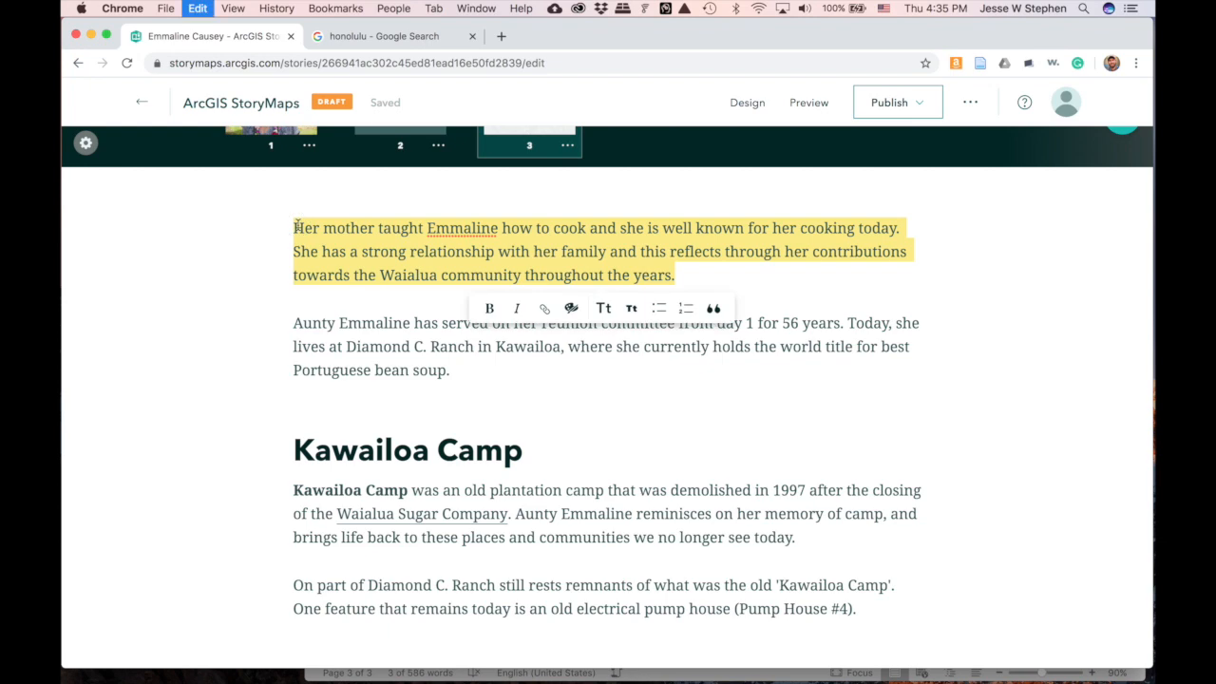
pyautogui.scroll(5, 386, 242)
pyautogui.click(193, 317)
pyautogui.press('cmd+v')
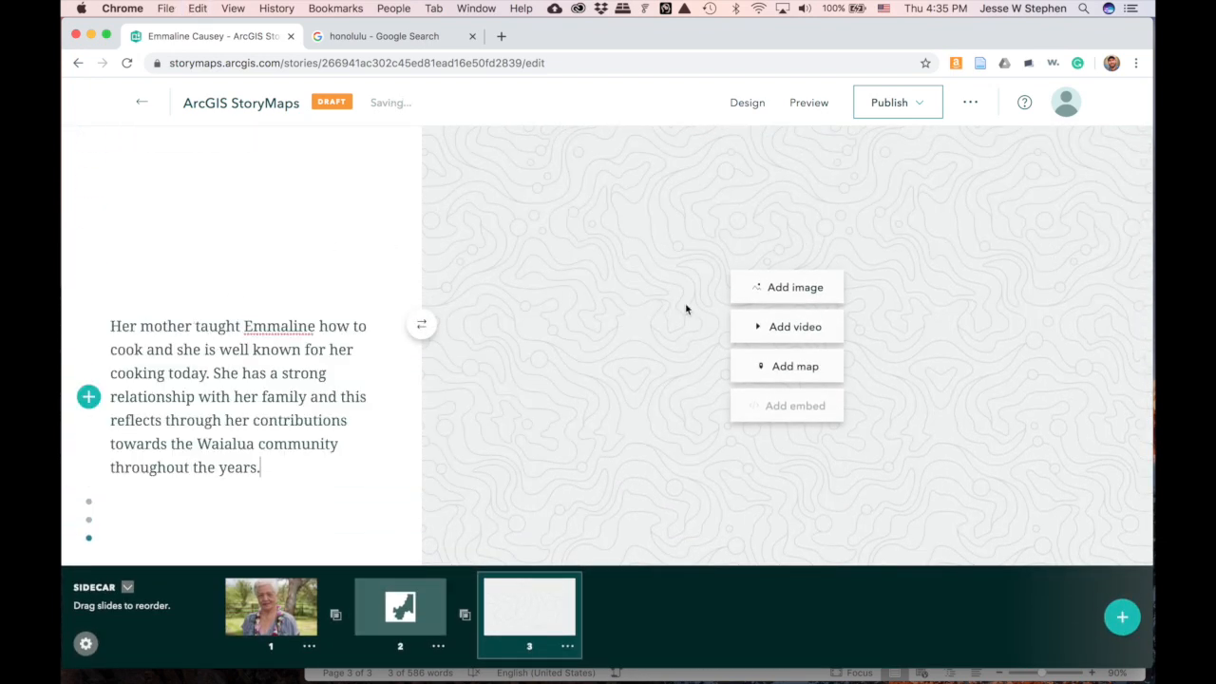
# - Add the kitchen-table meeting photo IMG_5343 to slide 3
pyautogui.click(802, 288)
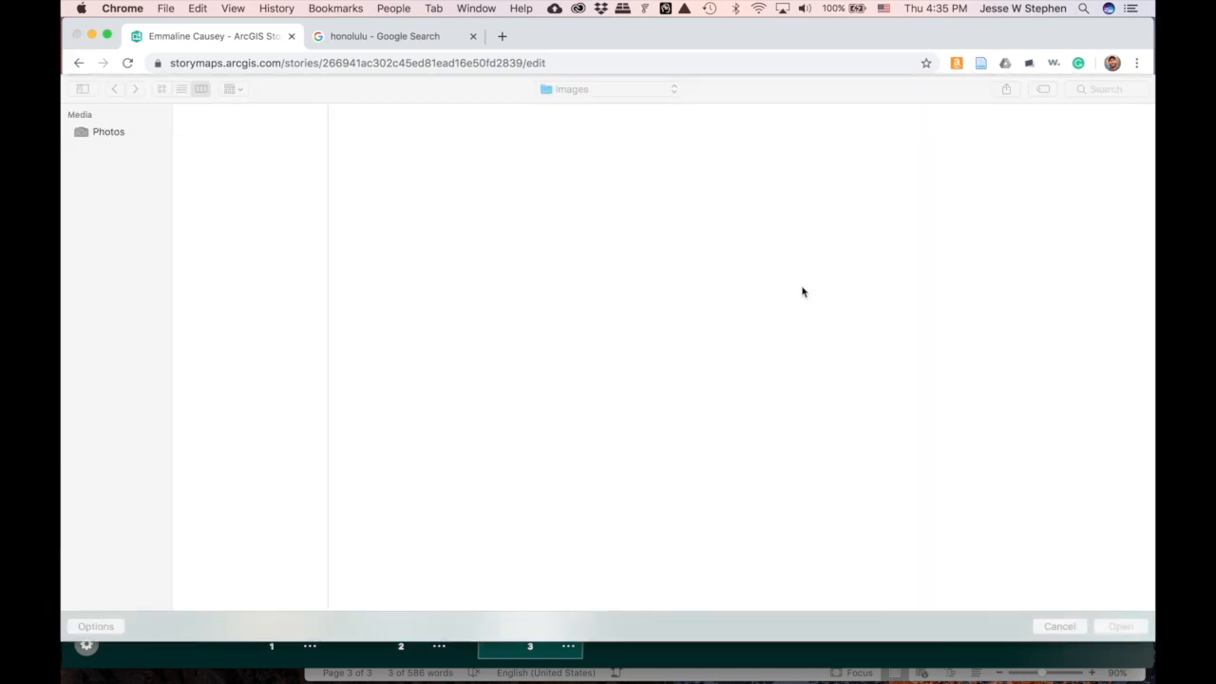
pyautogui.click(242, 167)
pyautogui.press('Up')
pyautogui.press('Up')
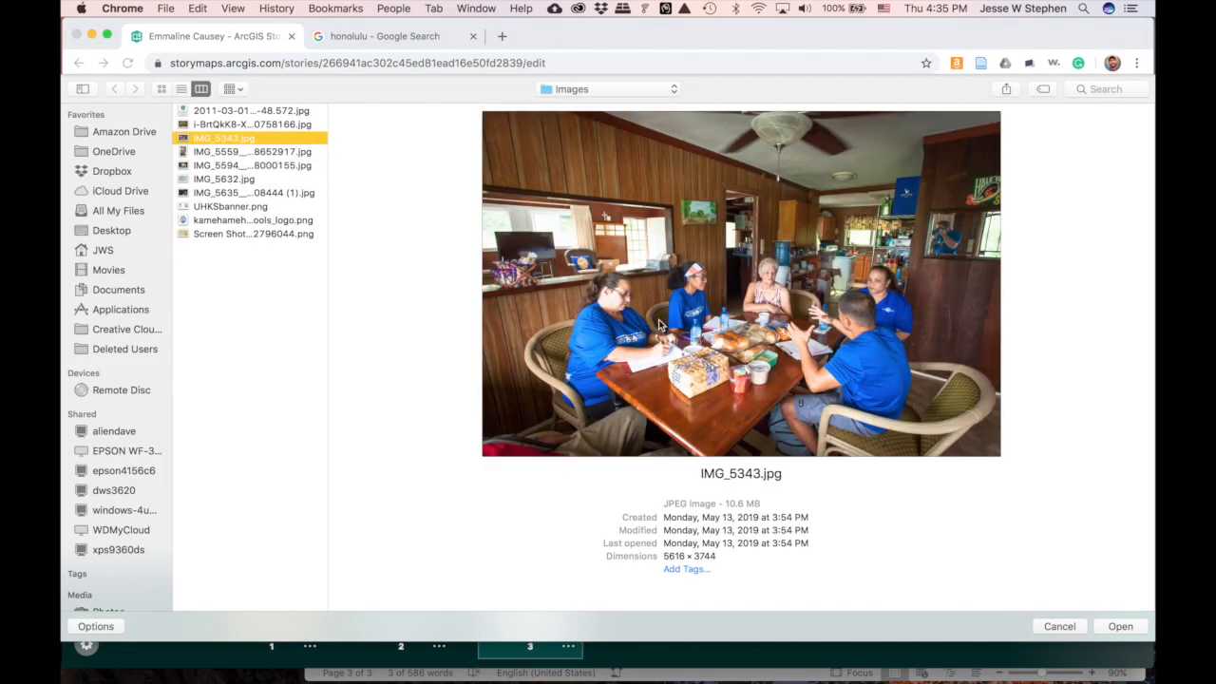
pyautogui.click(1125, 627)
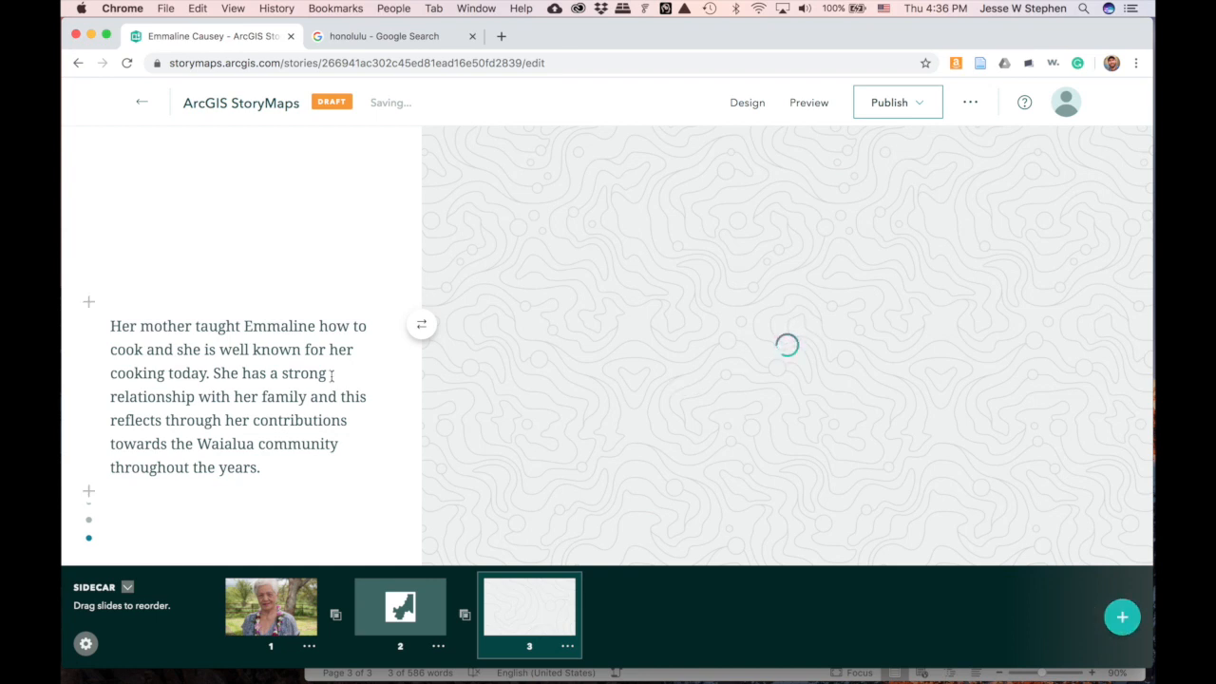
pyautogui.scroll(-3, 331, 375)
pyautogui.scroll(-3, 350, 434)
pyautogui.scroll(3, 361, 475)
pyautogui.scroll(1, 361, 471)
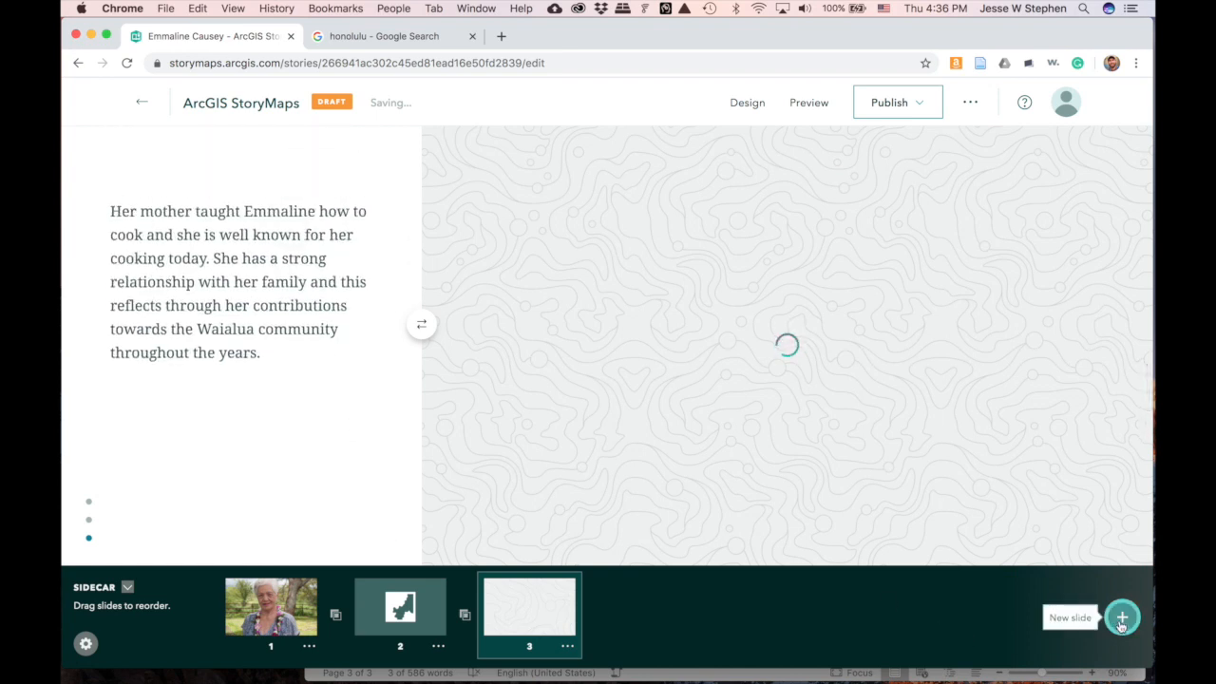
# - Add a fourth sidecar slide and delete the duplicate cooking paragraph from the main story
pyautogui.click(1121, 619)
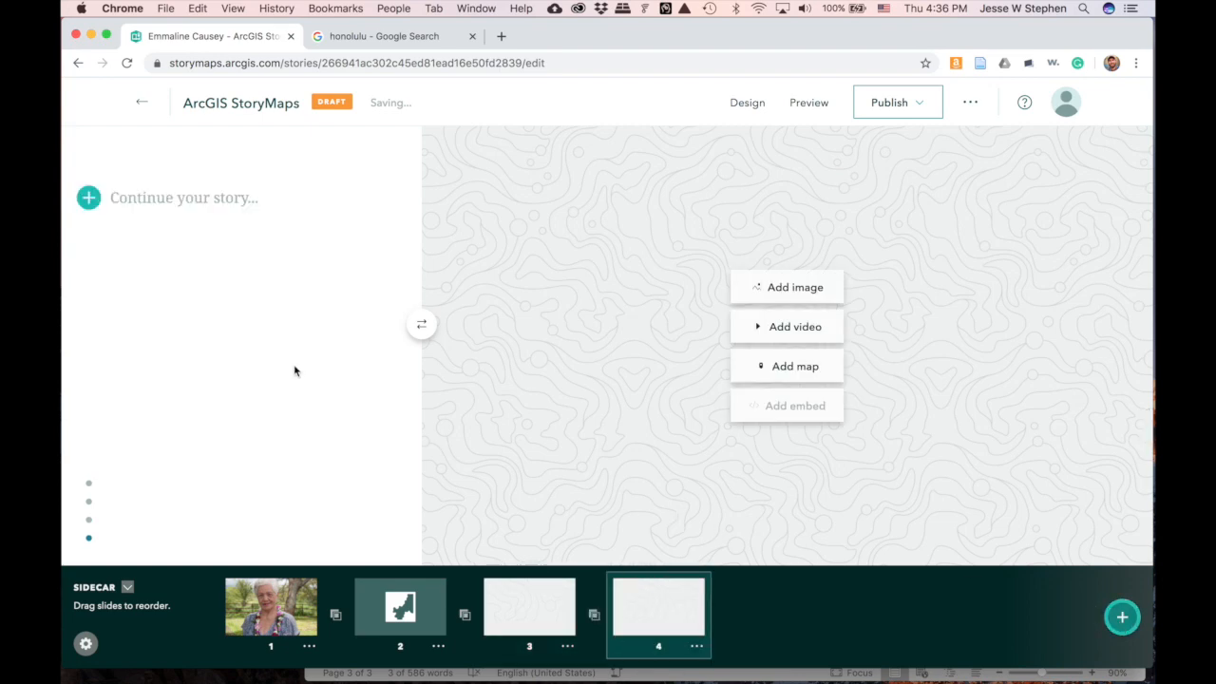
pyautogui.scroll(5, 294, 371)
pyautogui.scroll(-1, 427, 332)
pyautogui.scroll(1, 535, 285)
pyautogui.moveTo(700, 239); pyautogui.dragTo(293, 180)
pyautogui.moveTo(693, 238); pyautogui.dragTo(274, 178)
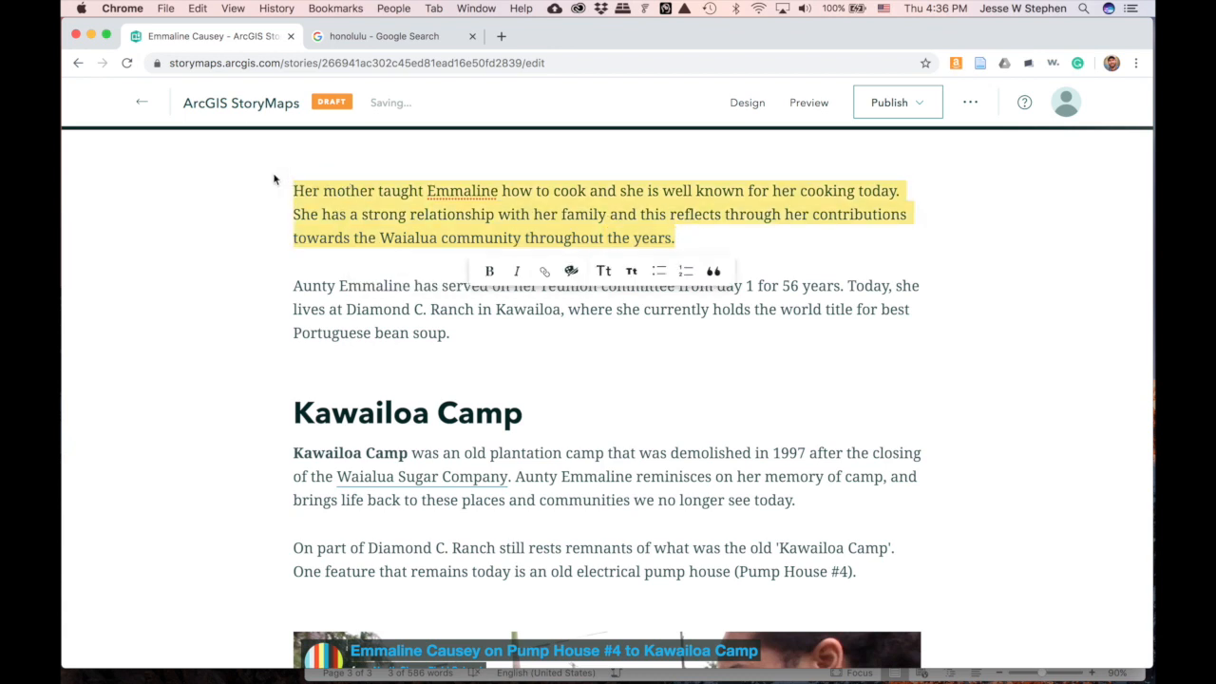
pyautogui.press('BackSpace')
# - Move the reunion committee paragraph from the main story into slide 4
pyautogui.press('BackSpace')
pyautogui.moveTo(485, 240); pyautogui.dragTo(249, 200)
pyautogui.press('super+c')
pyautogui.press('BackSpace')
pyautogui.press('BackSpace')
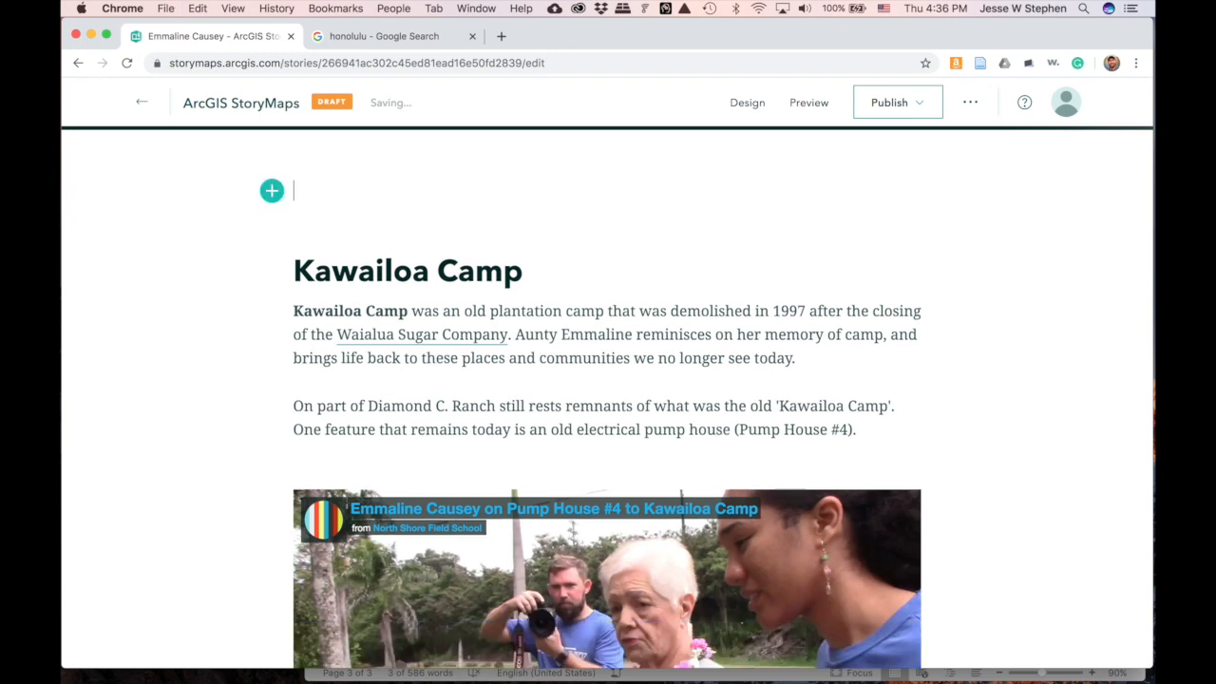
pyautogui.scroll(2, 333, 466)
pyautogui.scroll(3, 333, 465)
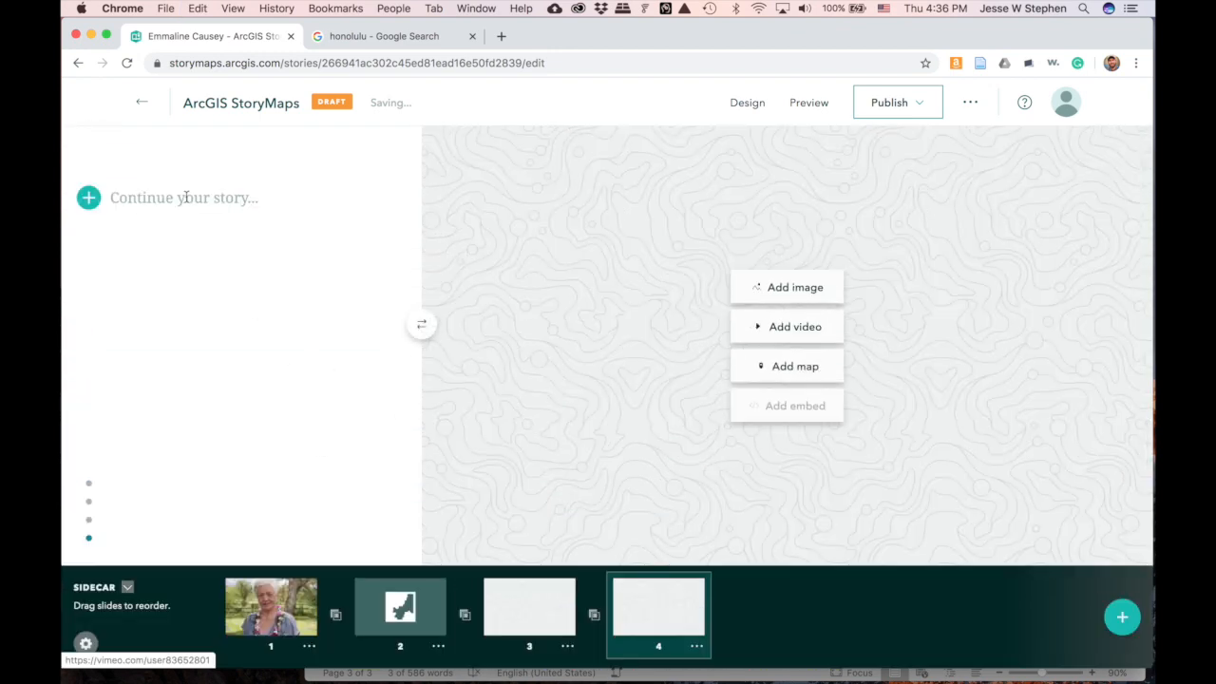
pyautogui.press('super+v')
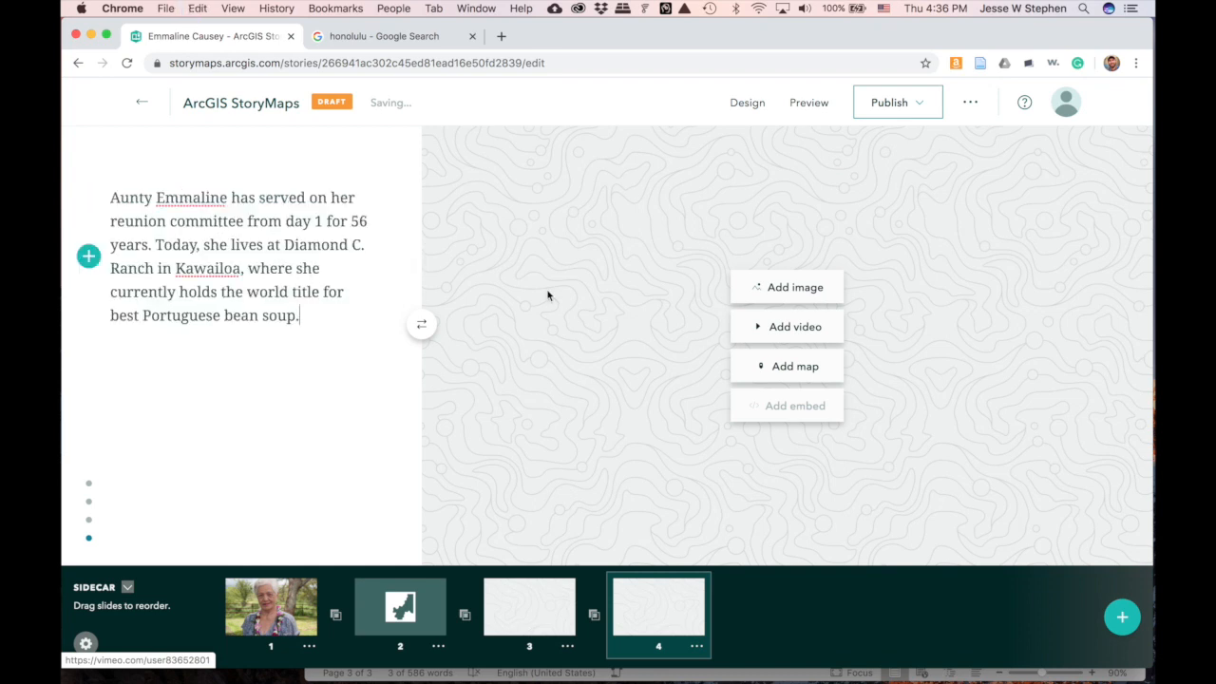
# - Add the diamond-C sign photo IMG_5632 to slide 4 and collapse the slide strip
pyautogui.click(808, 294)
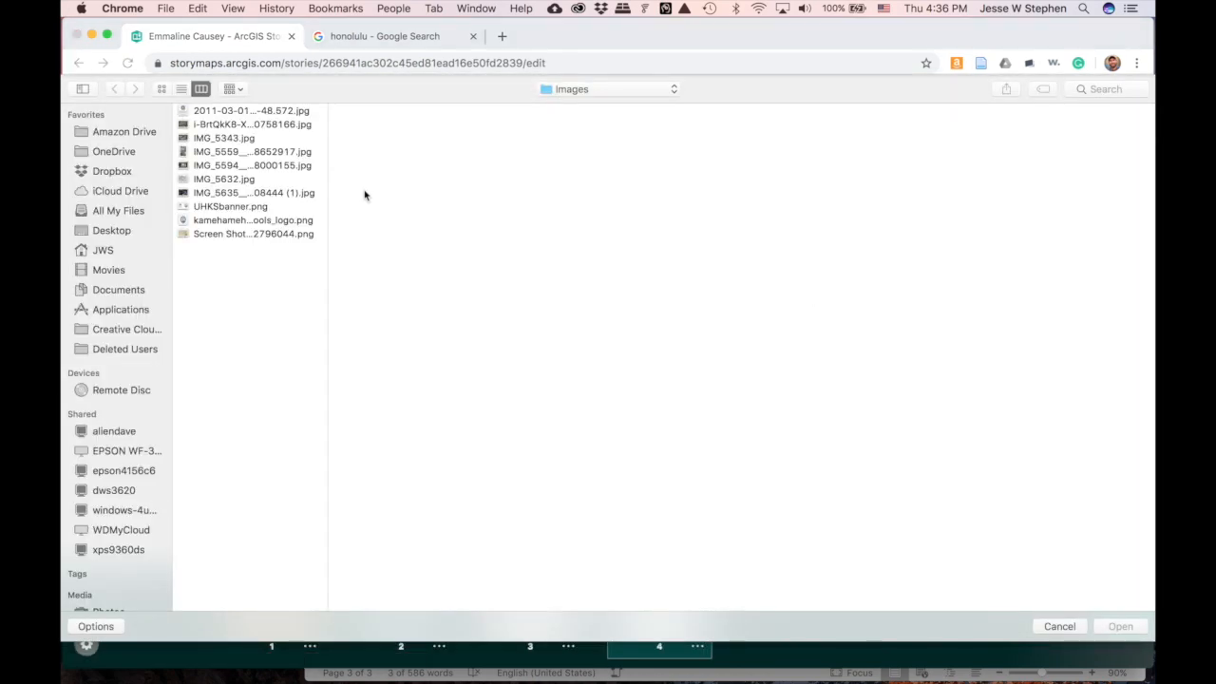
pyautogui.click(257, 195)
pyautogui.press('Up')
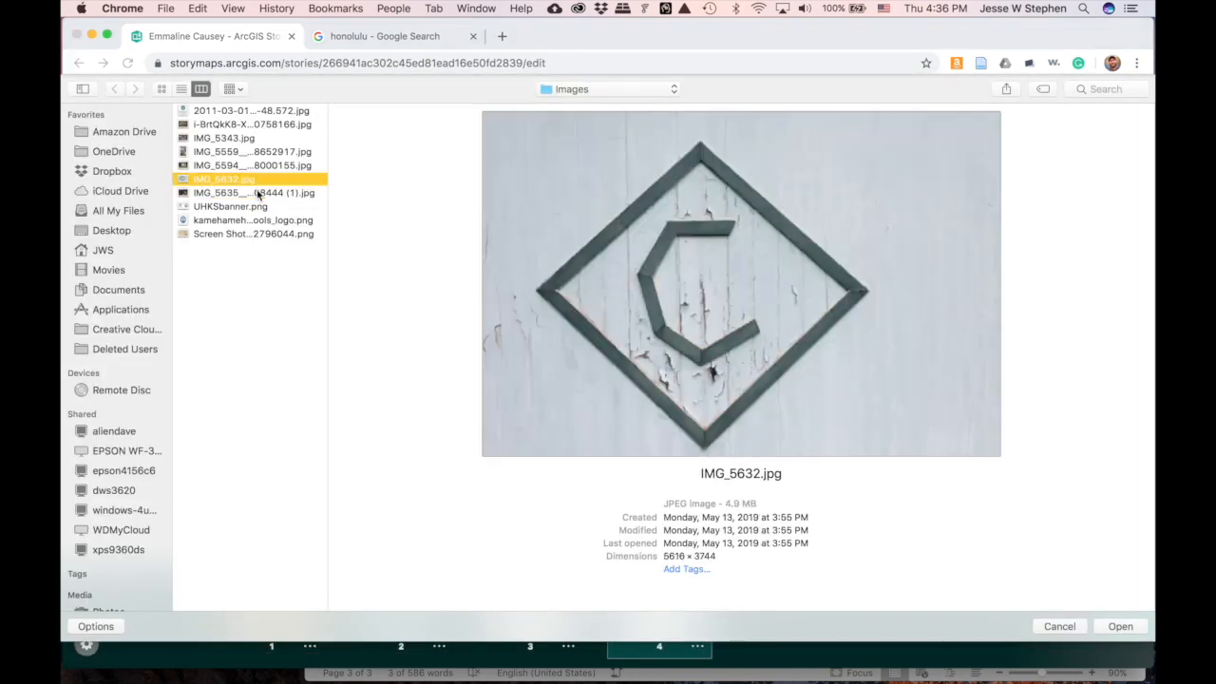
pyautogui.click(1119, 626)
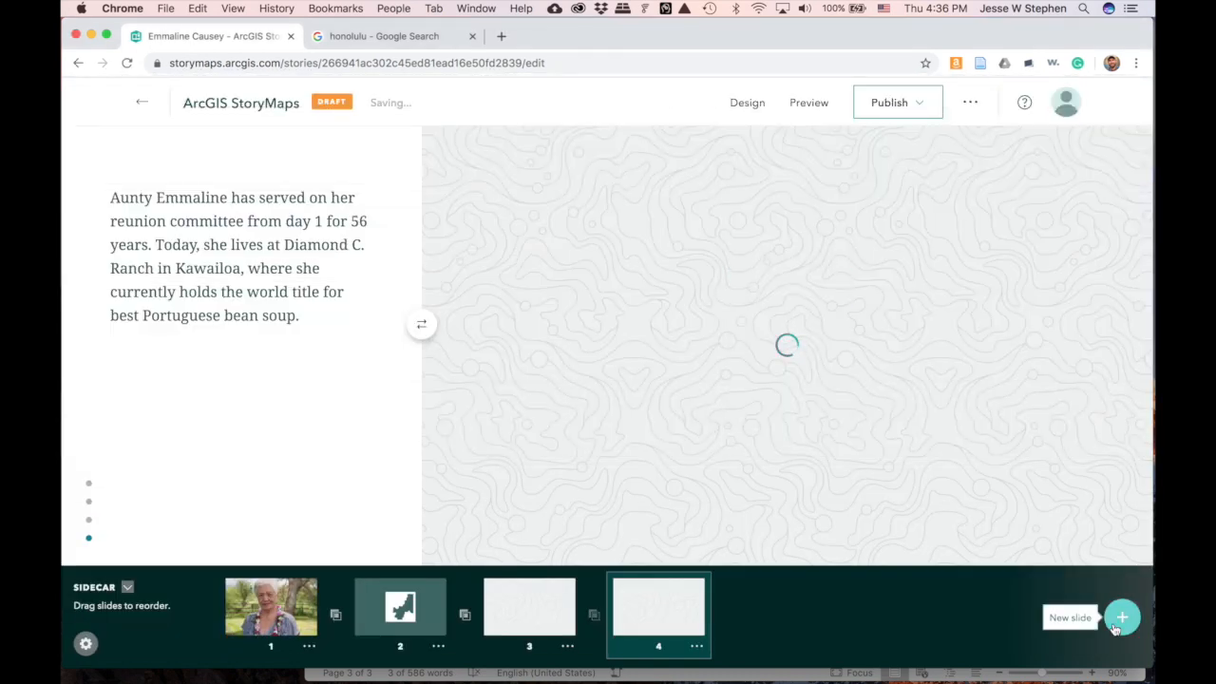
pyautogui.click(129, 591)
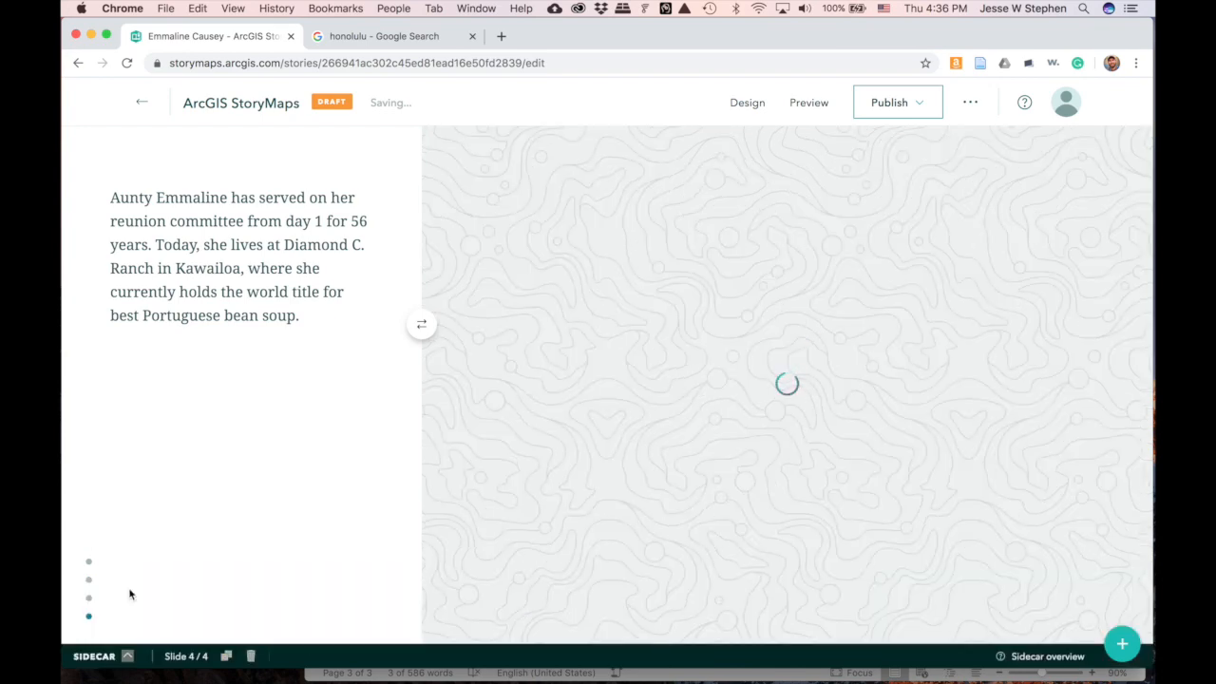
# - Add a subheading with the subject's full name above the opening paragraph
pyautogui.click(130, 661)
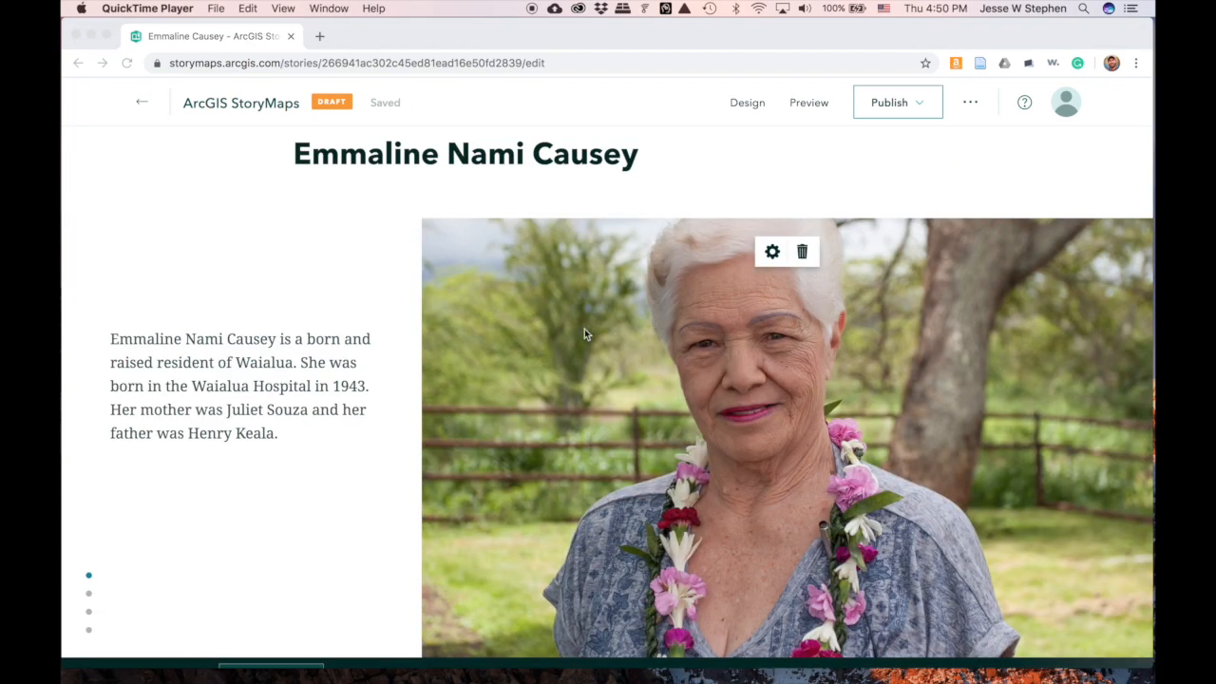
pyautogui.click(121, 341)
pyautogui.moveTo(112, 338); pyautogui.dragTo(276, 339)
pyautogui.press('super+c')
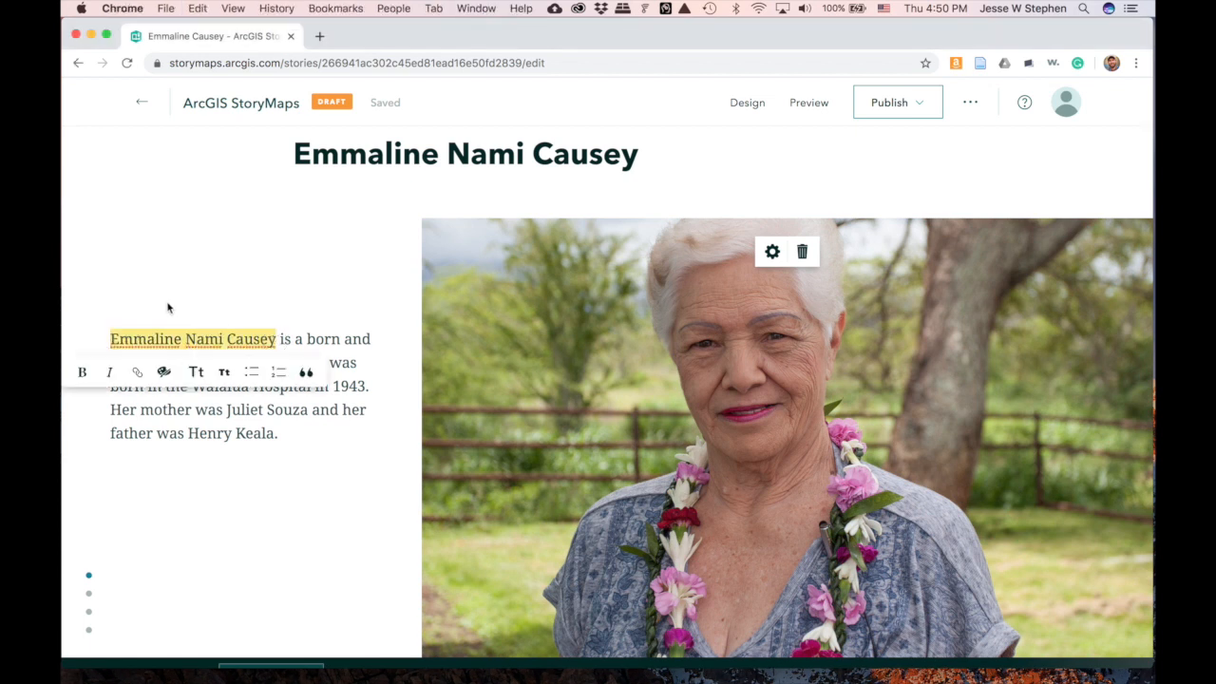
pyautogui.click(88, 313)
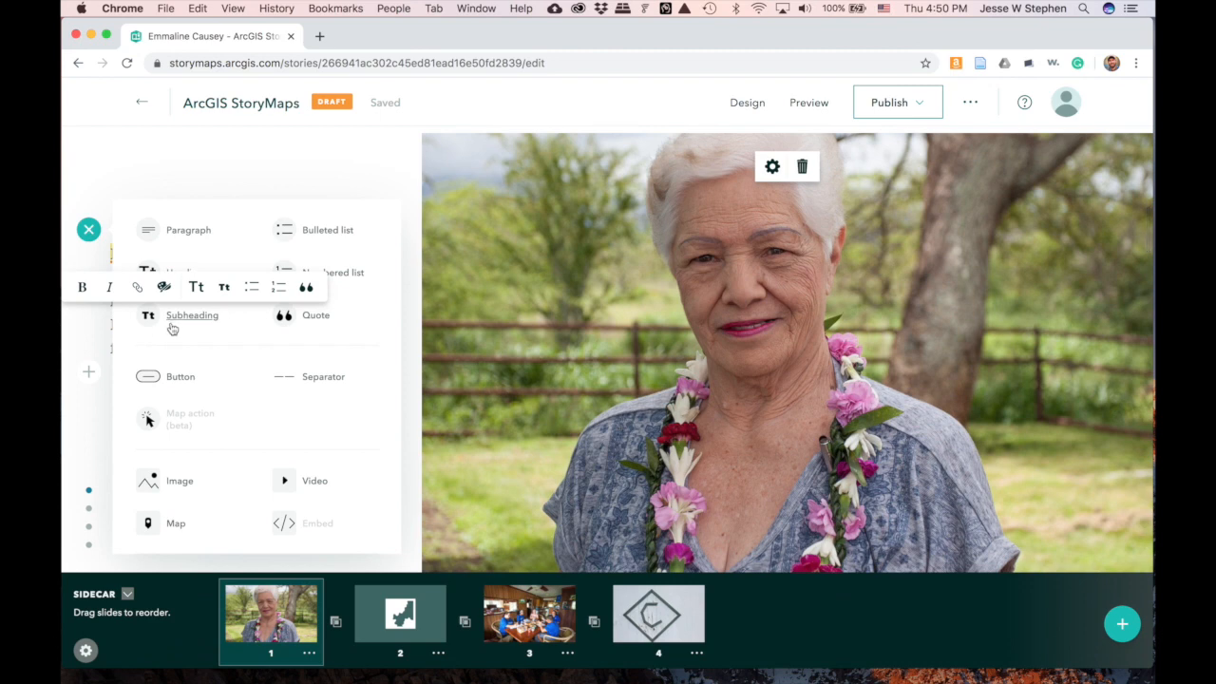
pyautogui.click(171, 321)
pyautogui.press('super+v')
# - Add the subheadings 'Education' on slide 2 and 'Interests' on slide 3
pyautogui.scroll(-5, 288, 323)
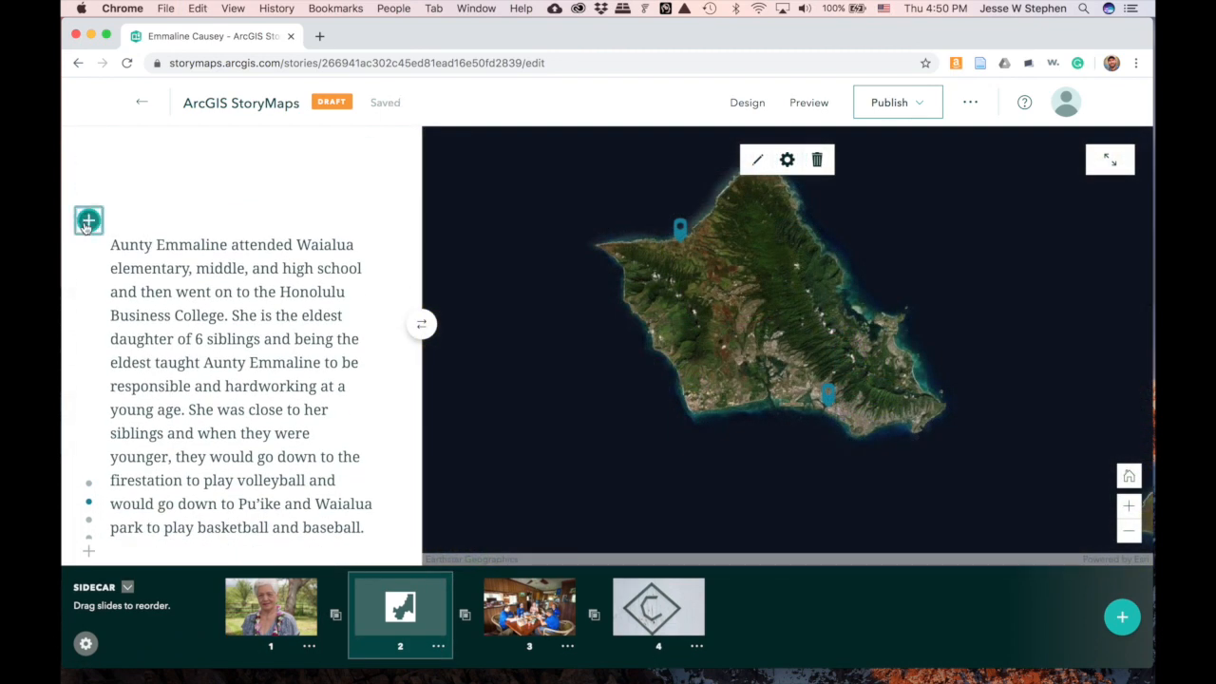
pyautogui.click(89, 220)
pyautogui.click(190, 318)
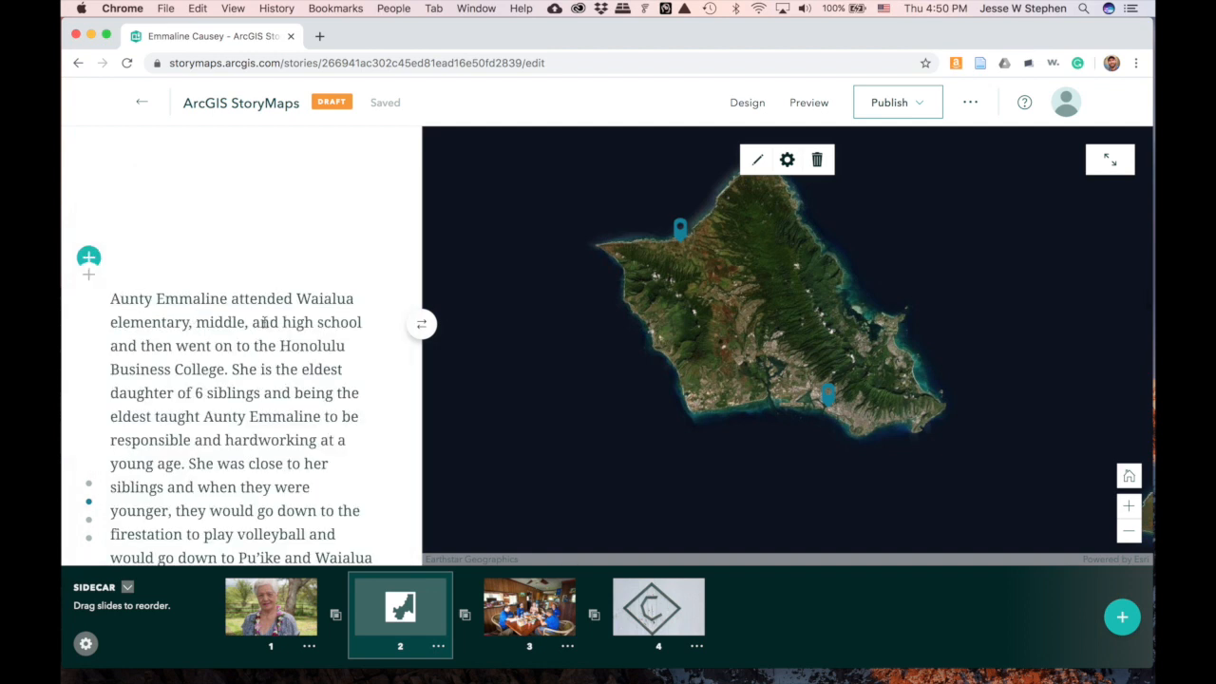
pyautogui.write('Education')
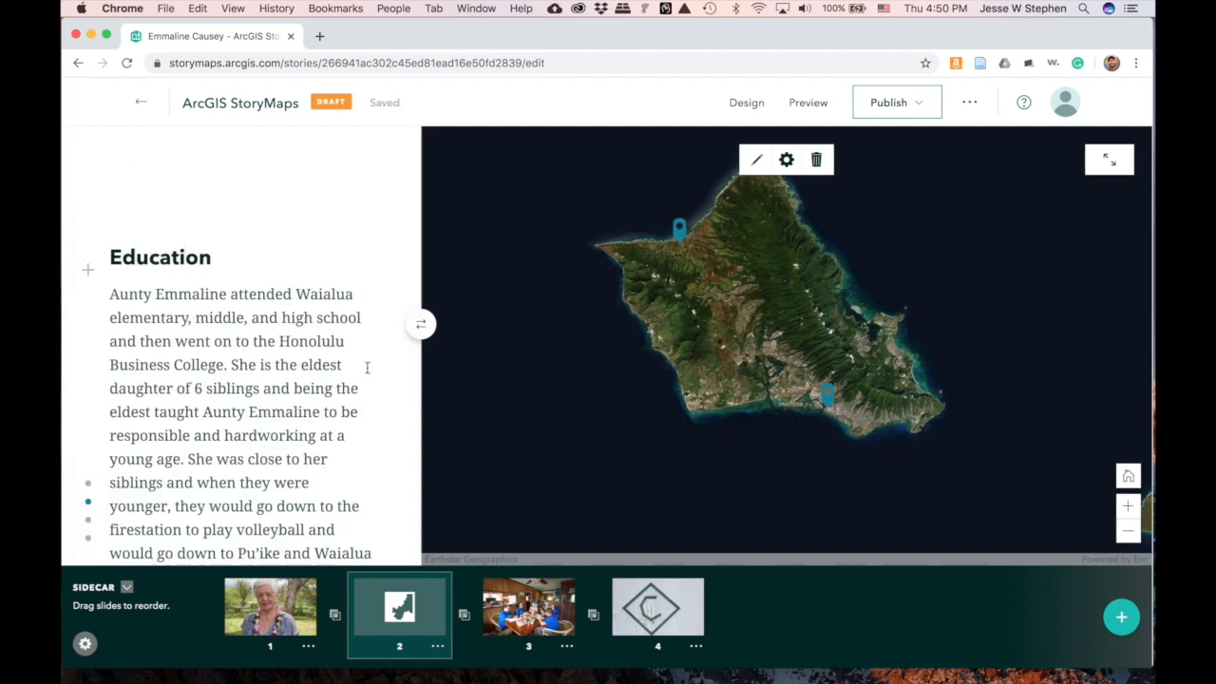
pyautogui.scroll(-10, 367, 368)
pyautogui.scroll(3, 366, 368)
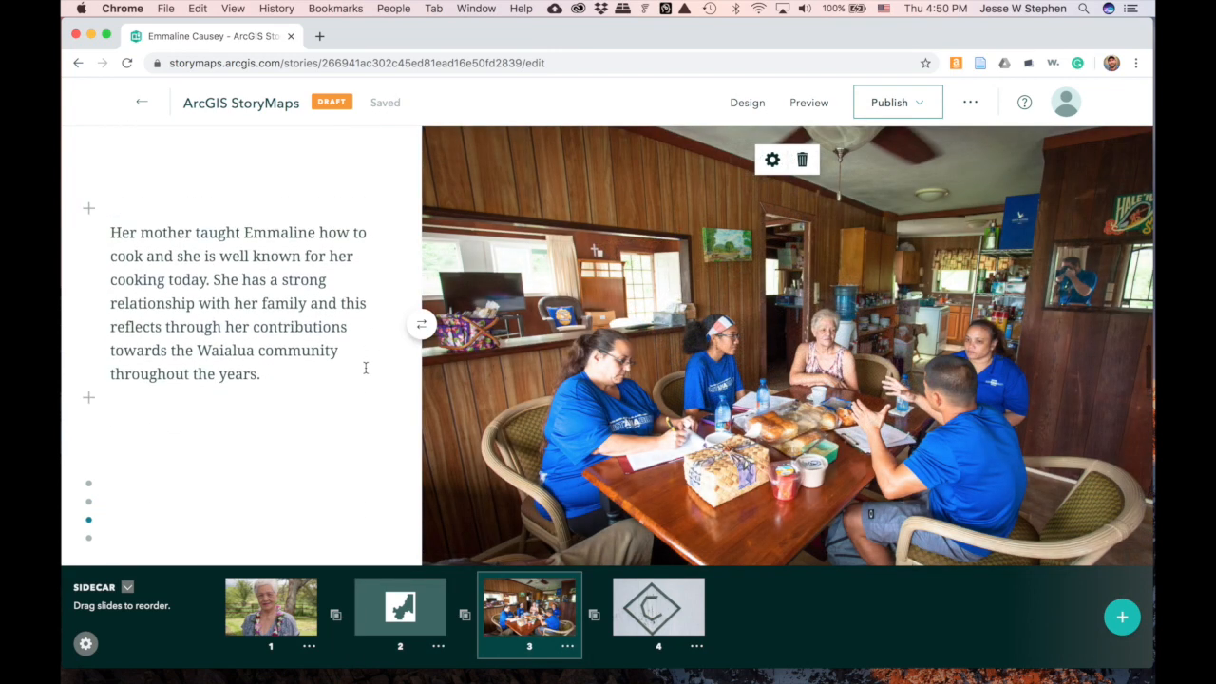
pyautogui.click(89, 227)
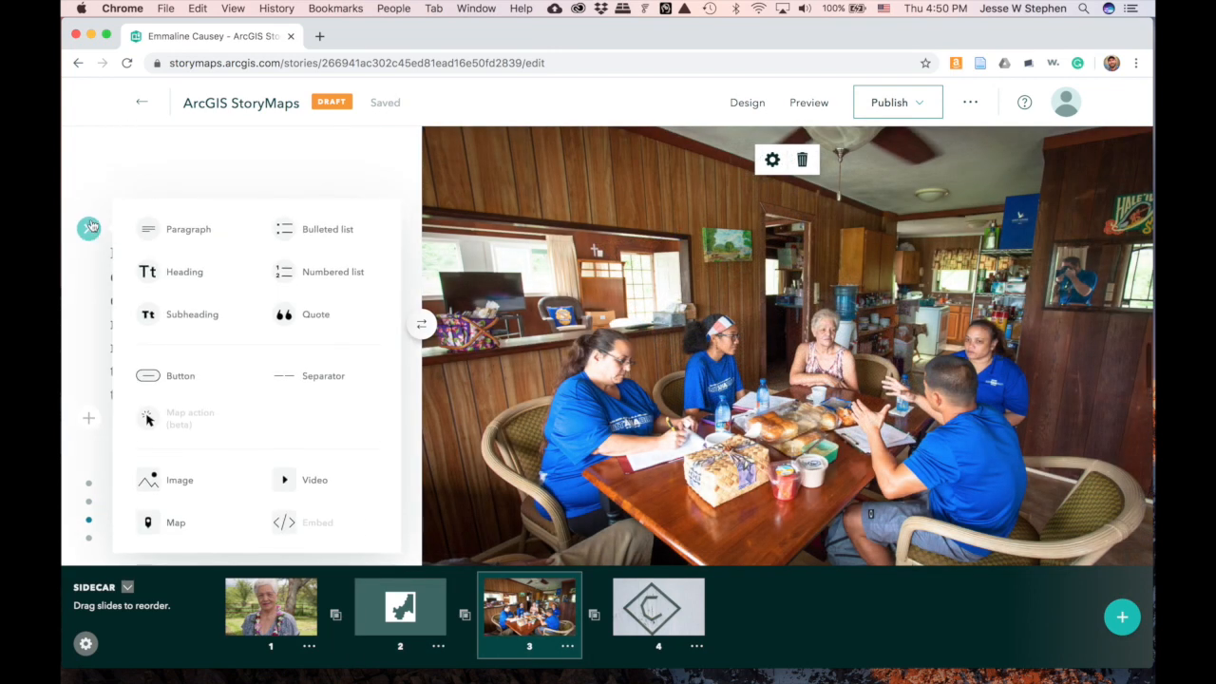
pyautogui.click(190, 314)
pyautogui.write('Interests')
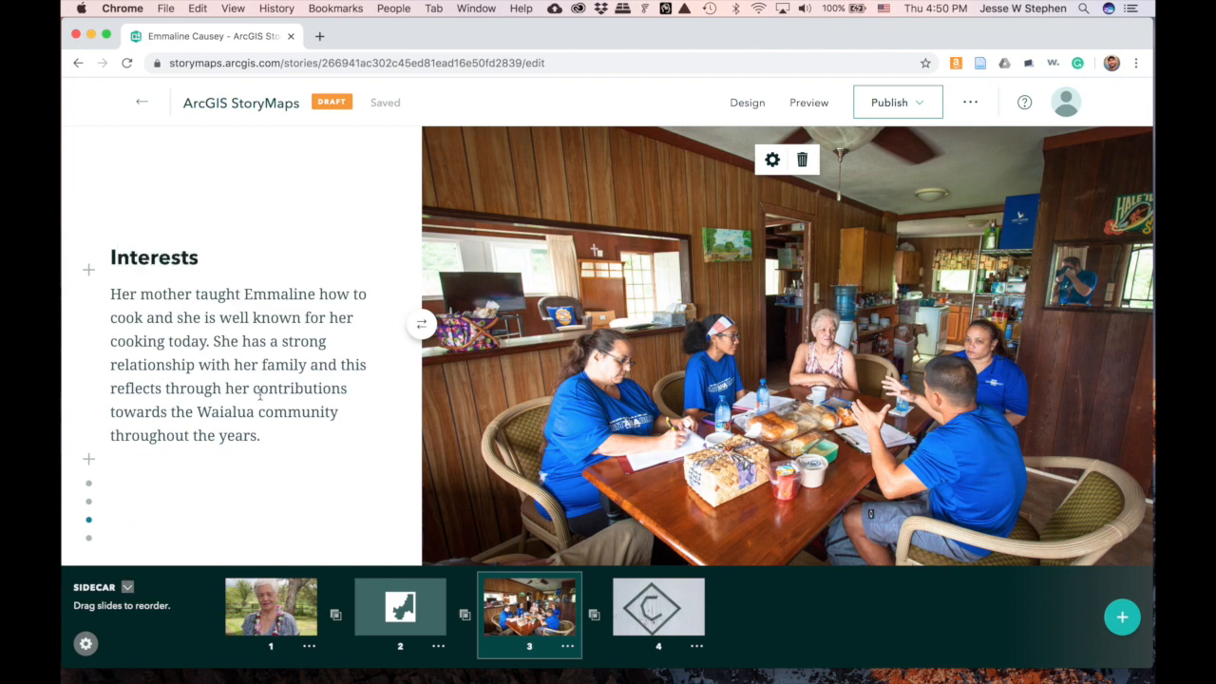
# - Add the heading 'Famous for...' above the reunion paragraph on slide 4
pyautogui.scroll(-5, 259, 394)
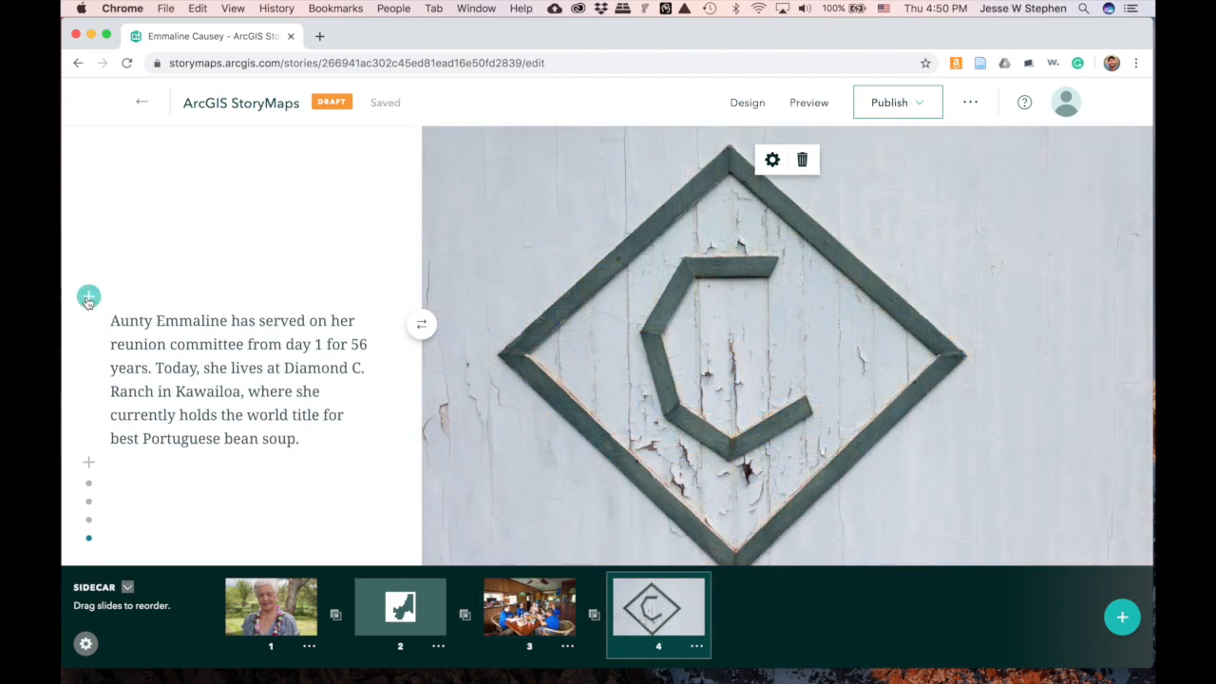
pyautogui.click(87, 301)
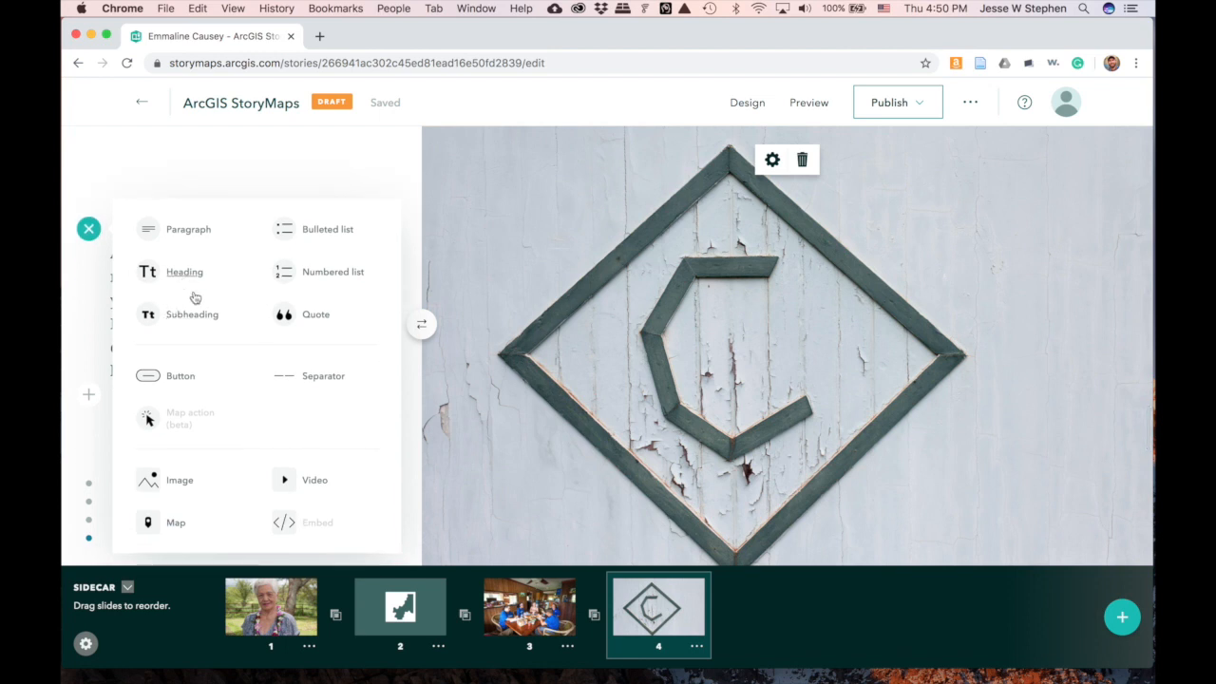
pyautogui.click(194, 295)
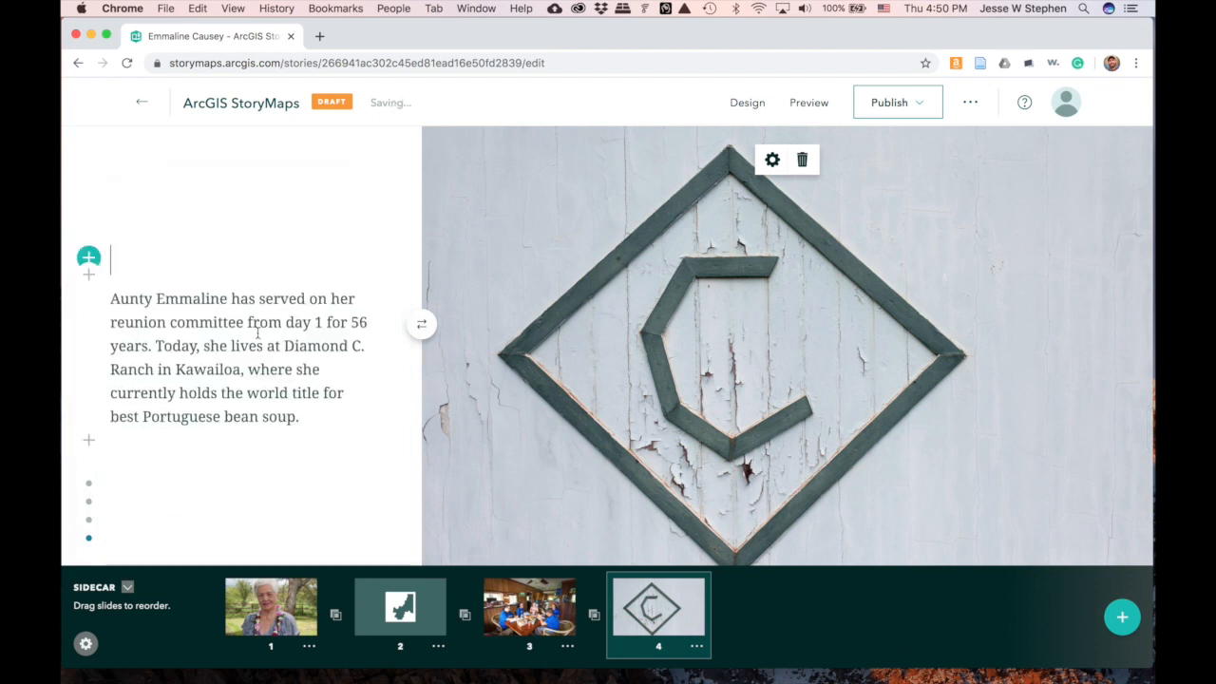
pyautogui.write('Famous for...')
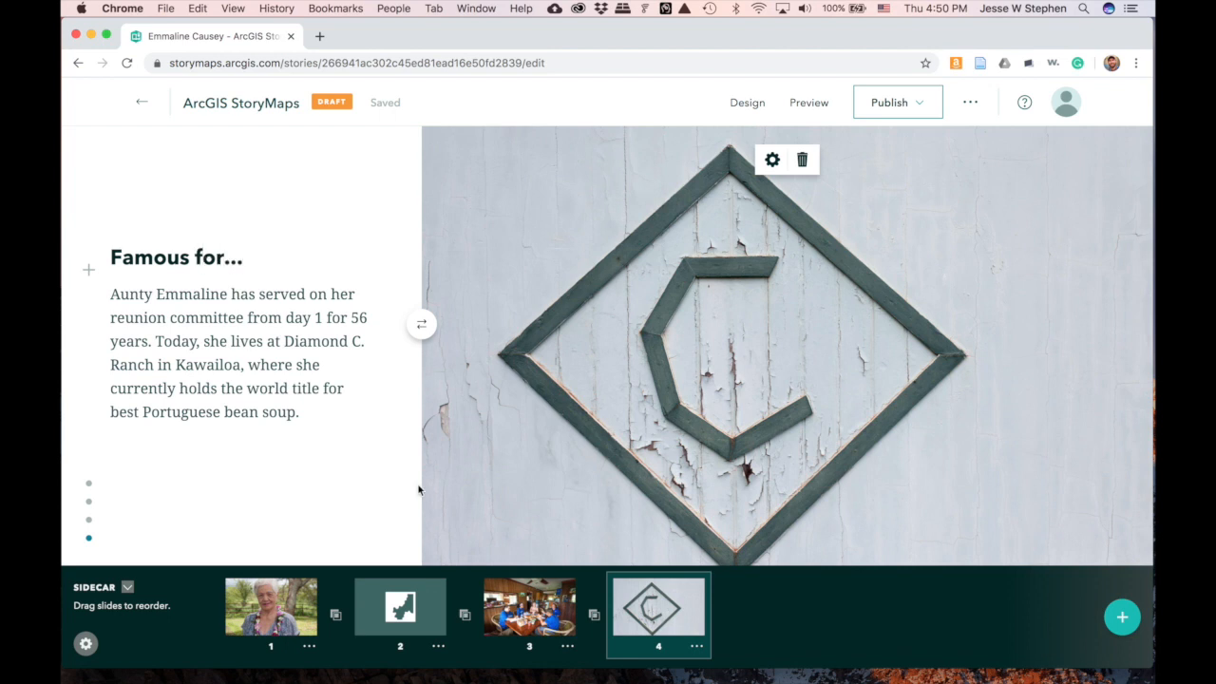
pyautogui.scroll(-10, 344, 389)
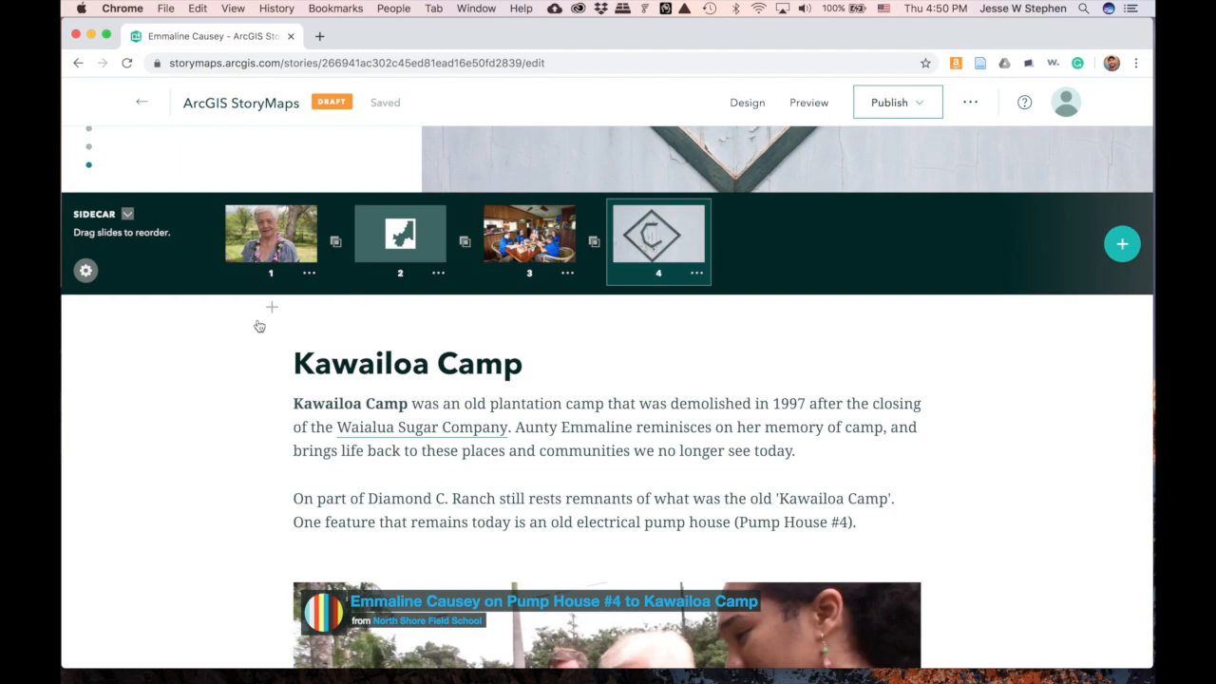
# - Hide the sidecar thumbnails, scroll through the story and check the Elementary Education pin
pyautogui.click(128, 215)
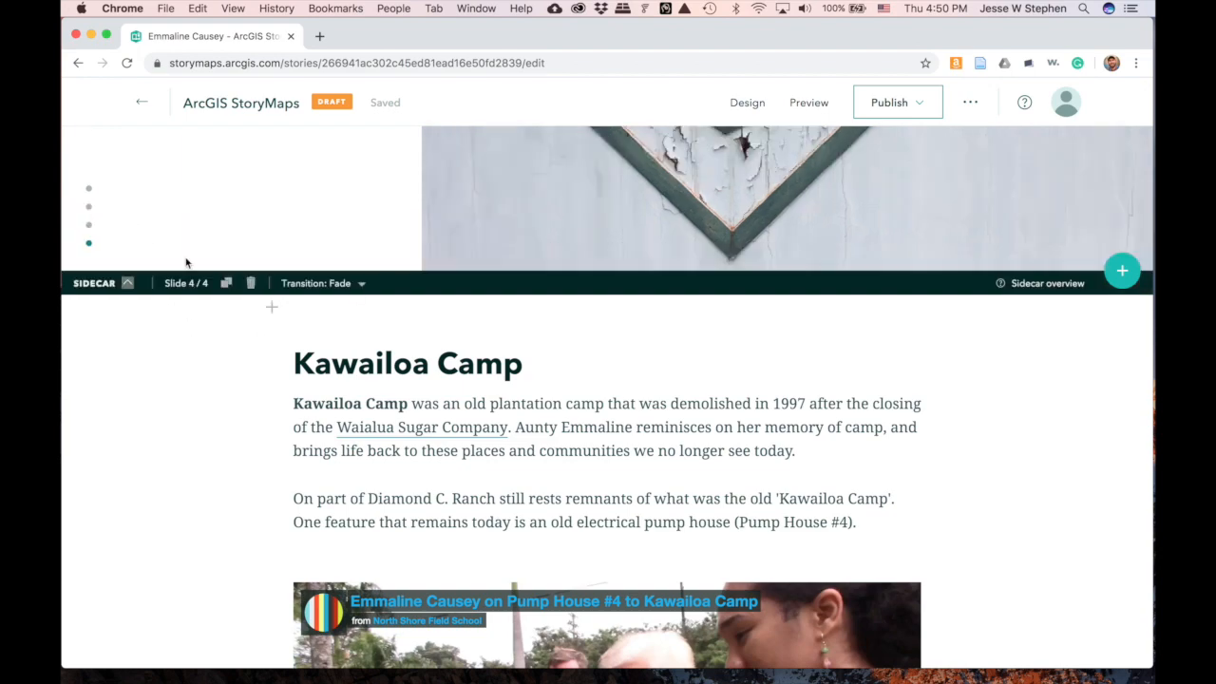
pyautogui.scroll(5, 263, 320)
pyautogui.scroll(10, 263, 320)
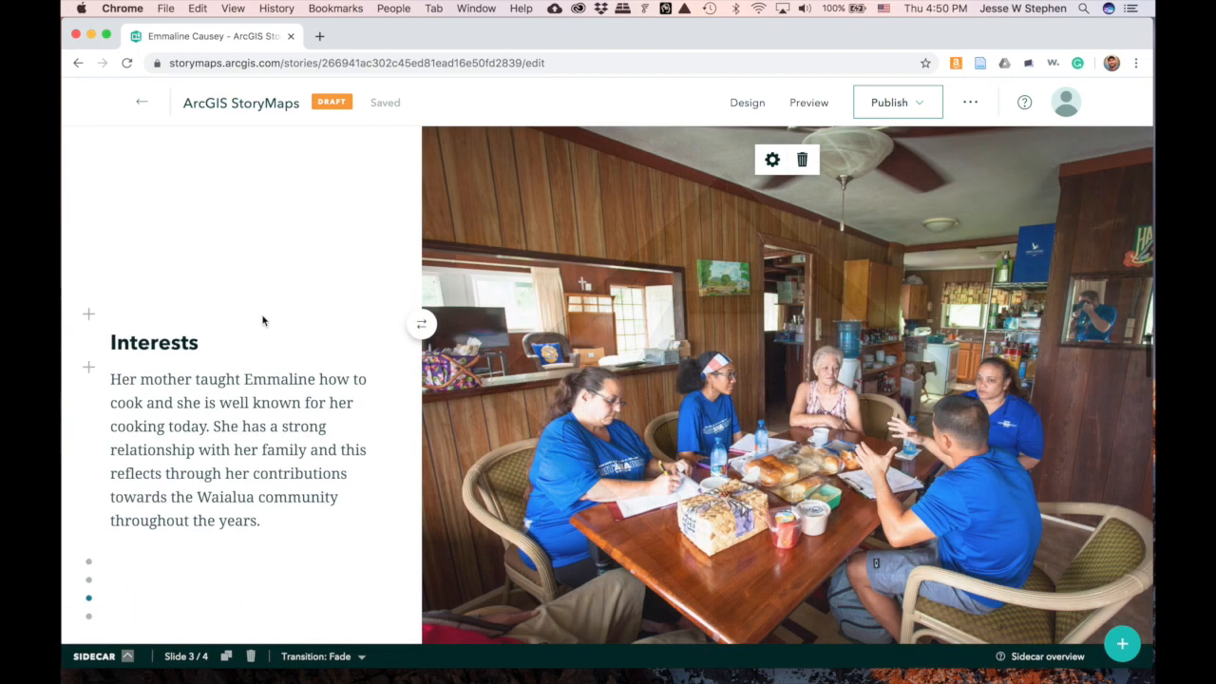
pyautogui.scroll(15, 263, 320)
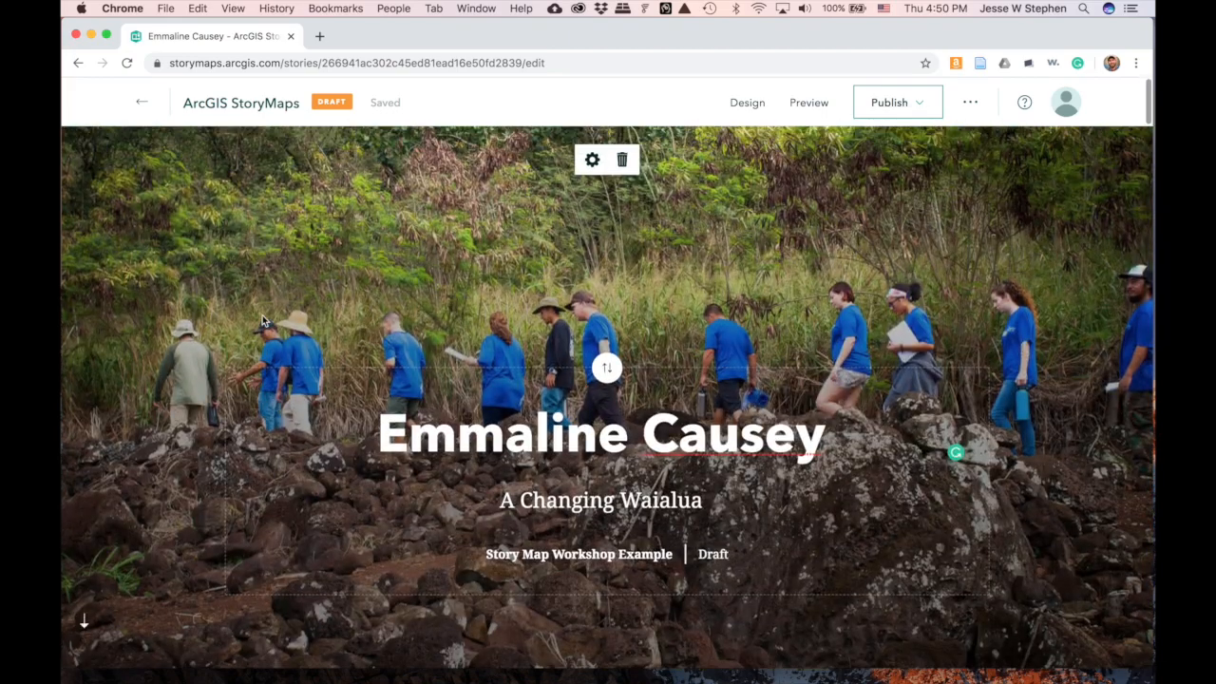
pyautogui.scroll(-12, 263, 320)
pyautogui.scroll(5, 263, 320)
pyautogui.scroll(-5, 263, 320)
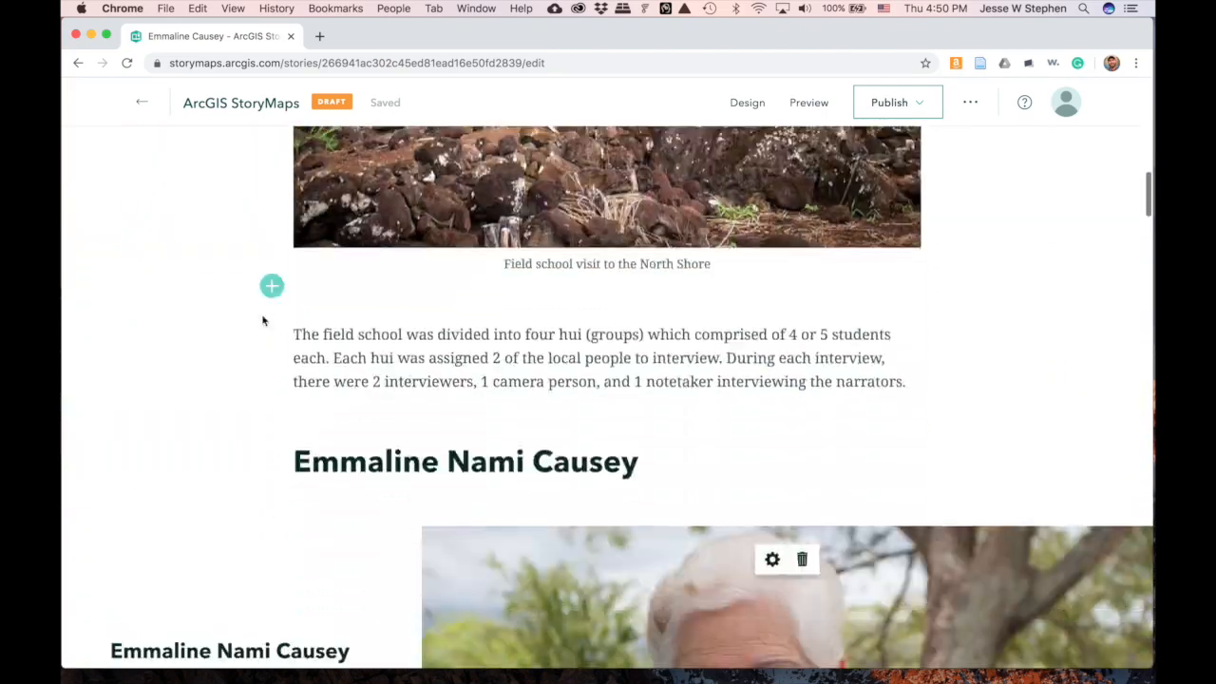
pyautogui.scroll(-8, 263, 320)
pyautogui.scroll(-6, 263, 320)
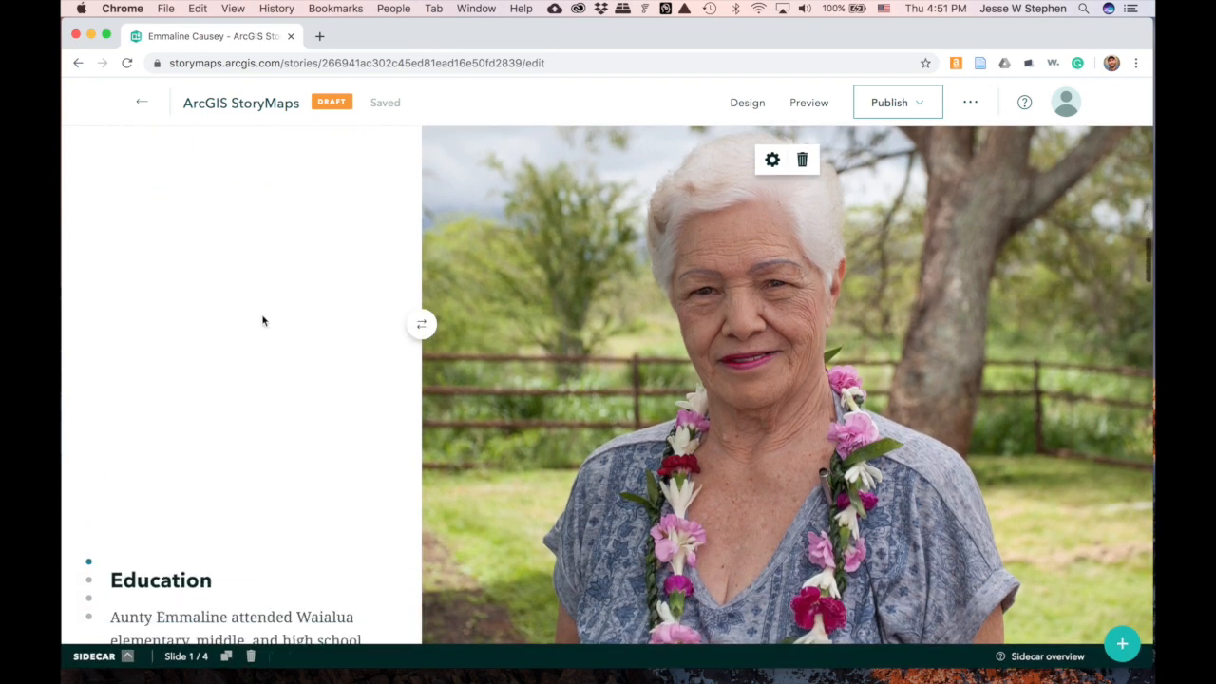
pyautogui.scroll(-5, 263, 320)
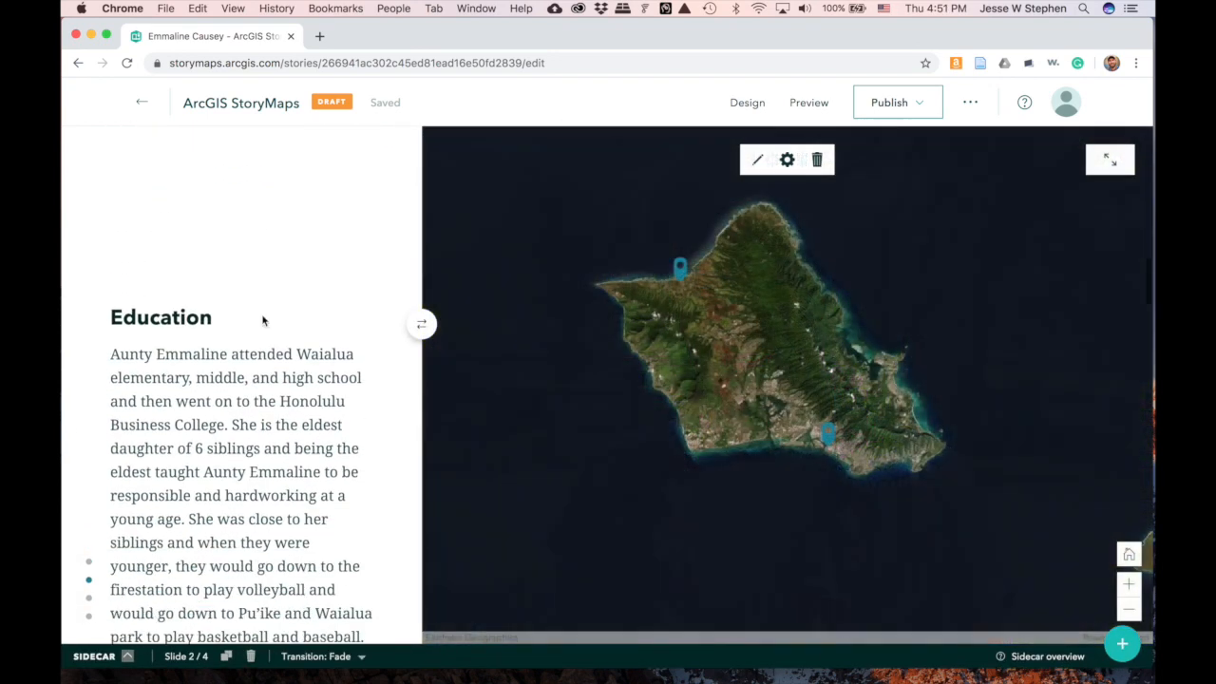
pyautogui.click(681, 271)
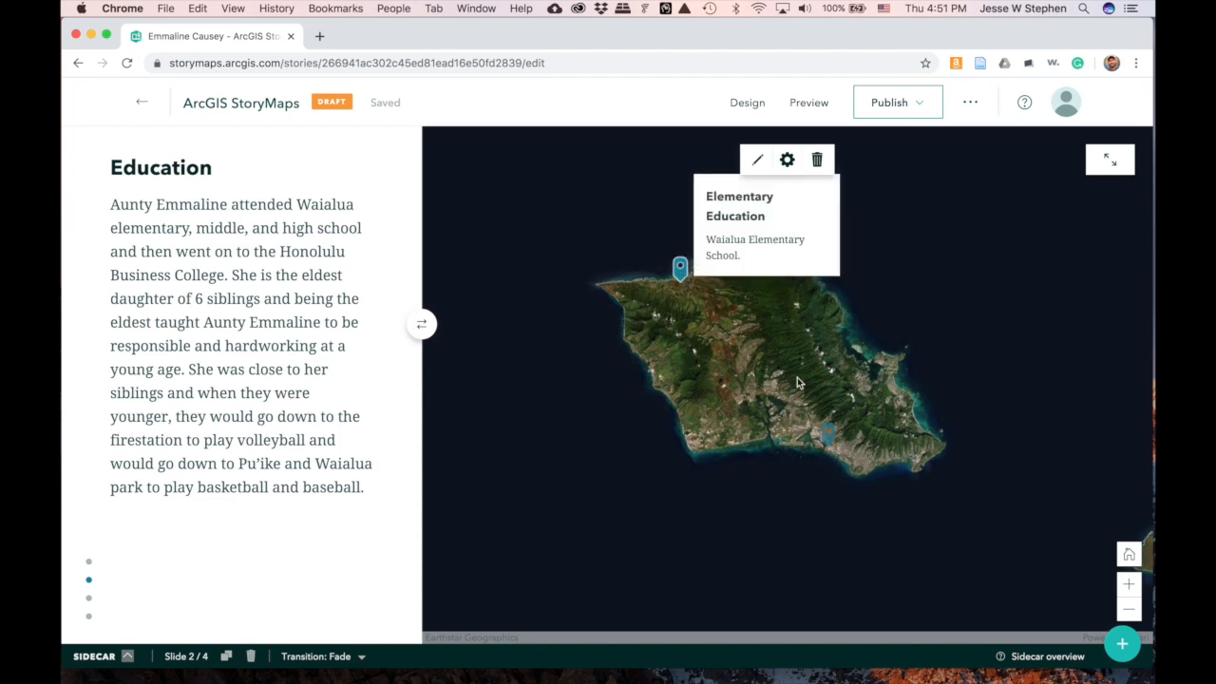
# - Scroll down to the On Community quote and bring up the block list below it
pyautogui.scroll(-3, 456, 393)
pyautogui.scroll(-5, 456, 394)
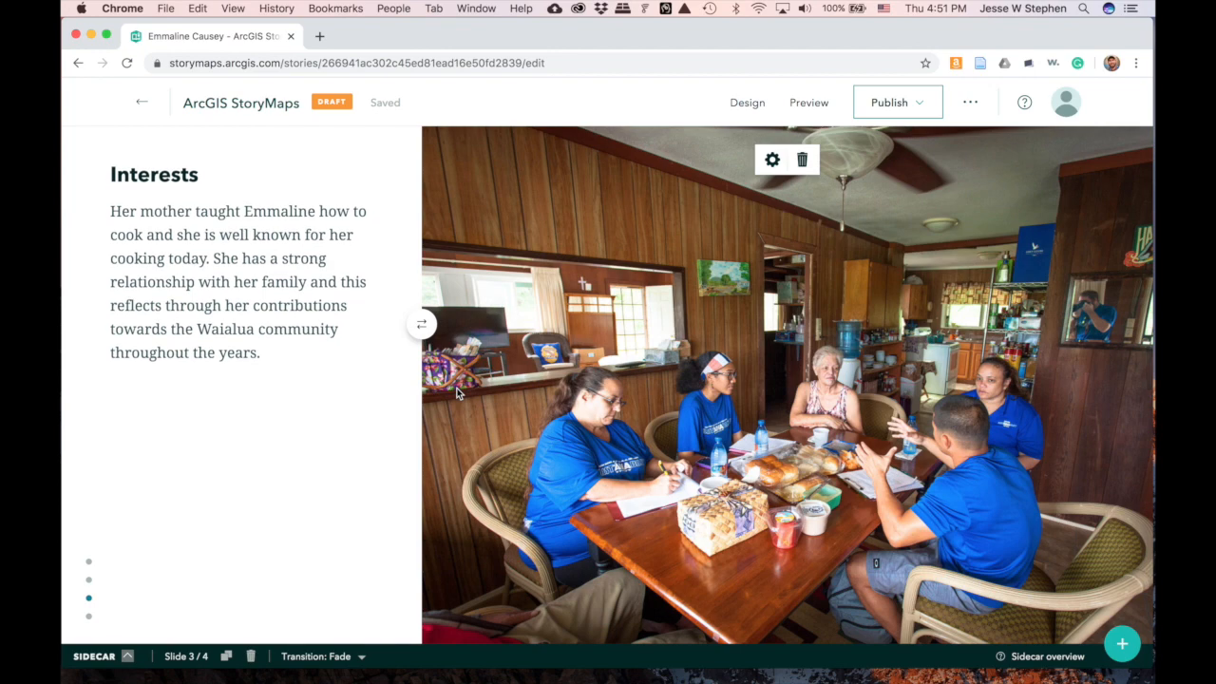
pyautogui.scroll(-5, 456, 393)
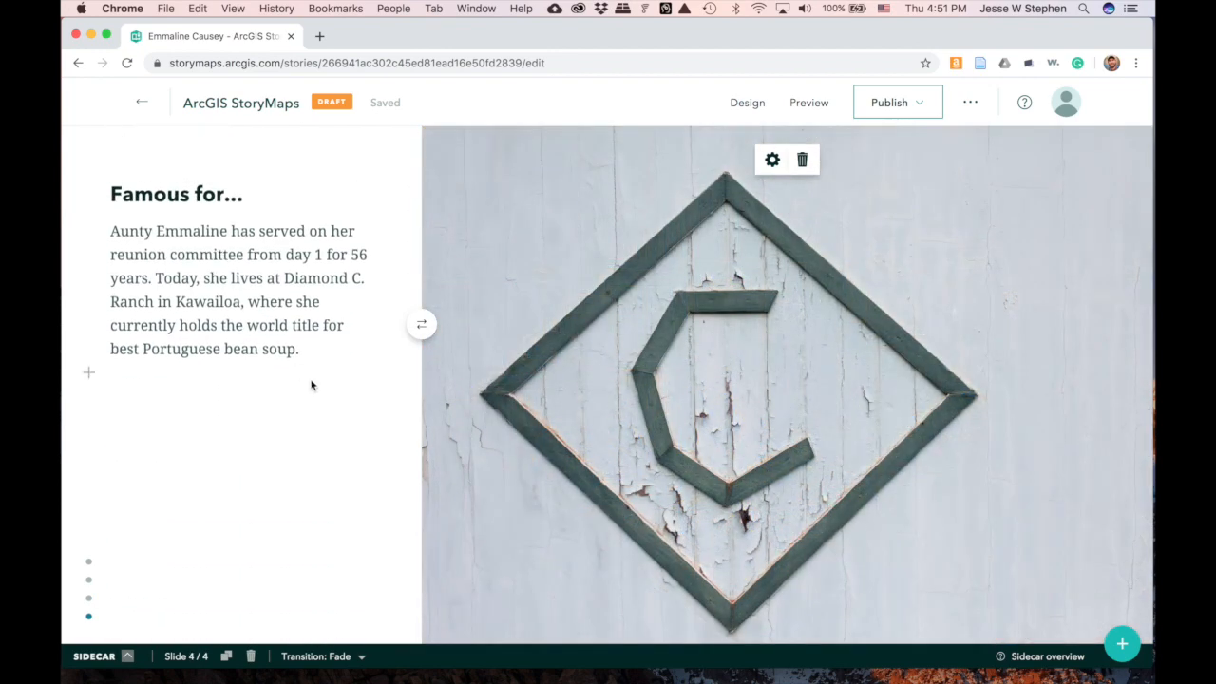
pyautogui.scroll(5, 487, 437)
pyautogui.scroll(5, 486, 439)
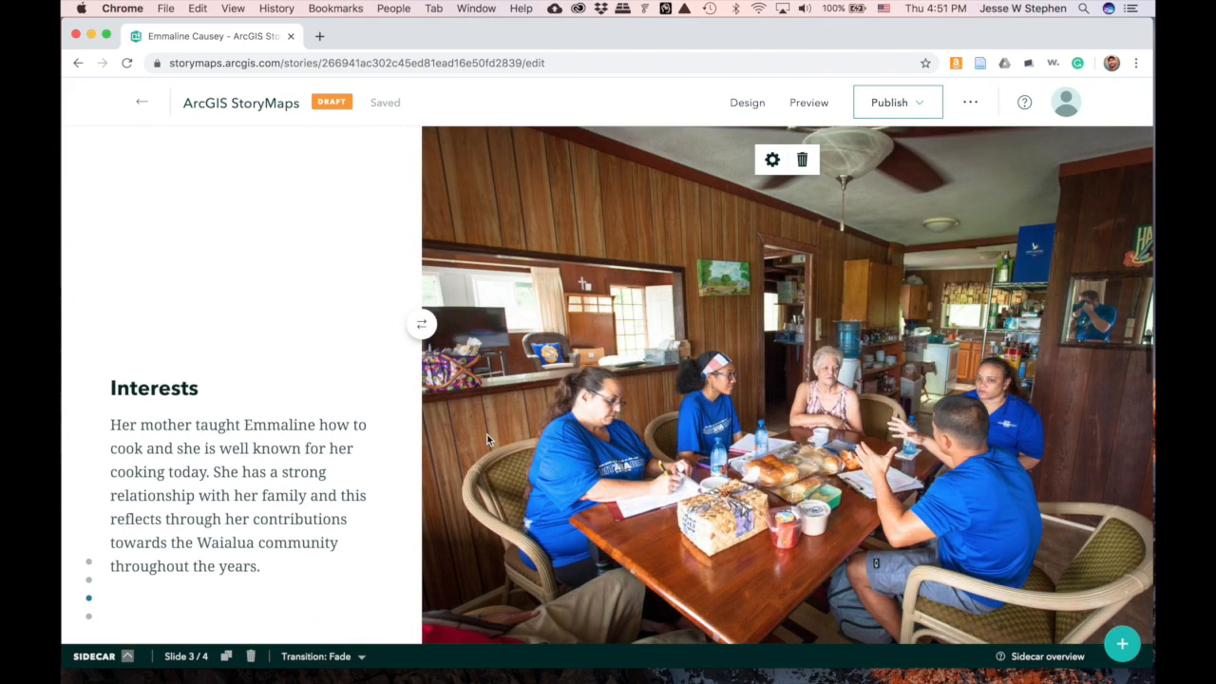
pyautogui.scroll(10, 488, 440)
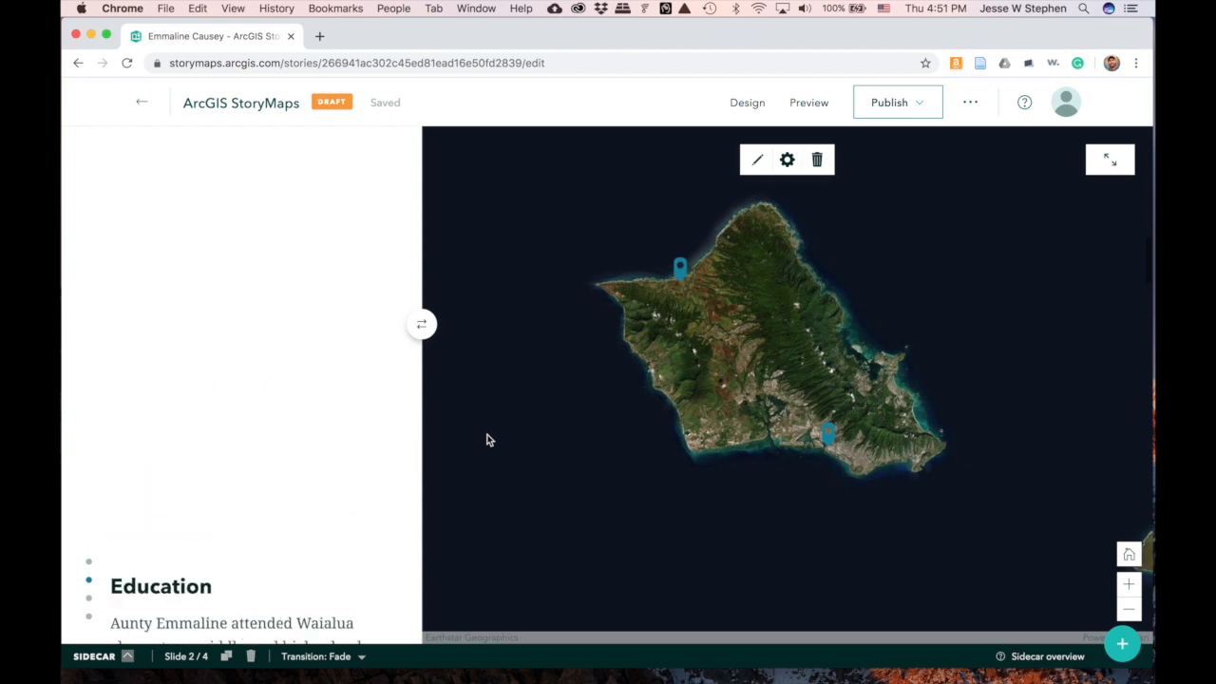
pyautogui.scroll(-2, 487, 440)
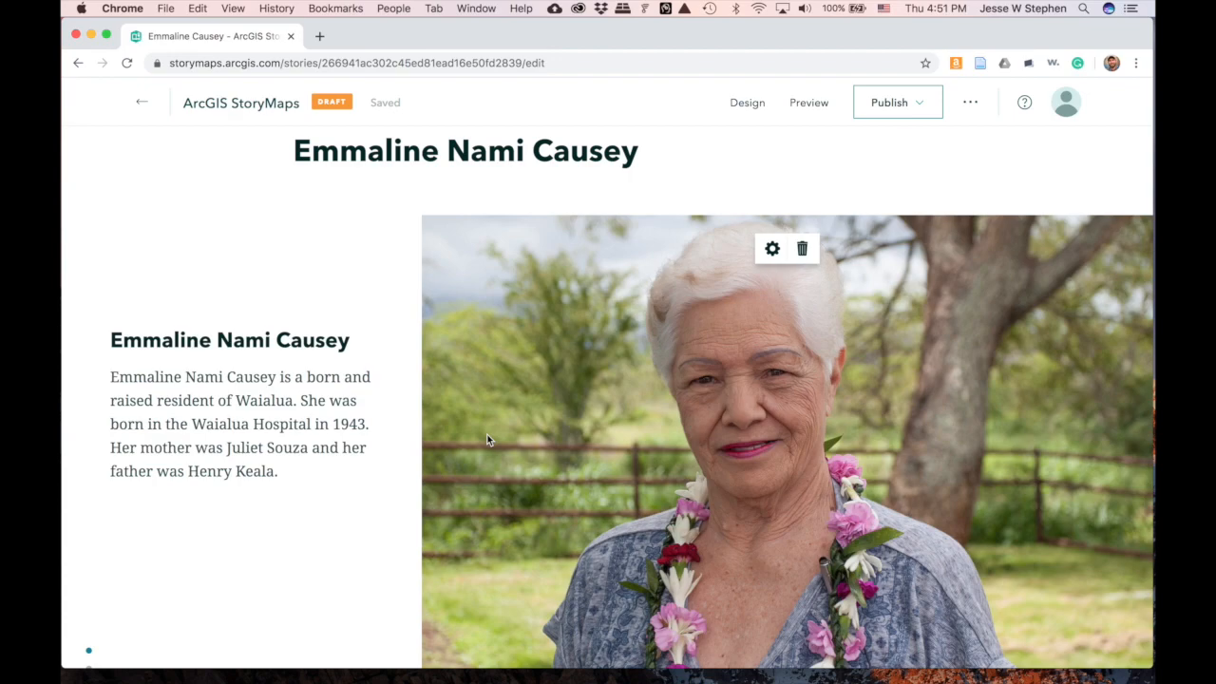
pyautogui.scroll(-6, 488, 437)
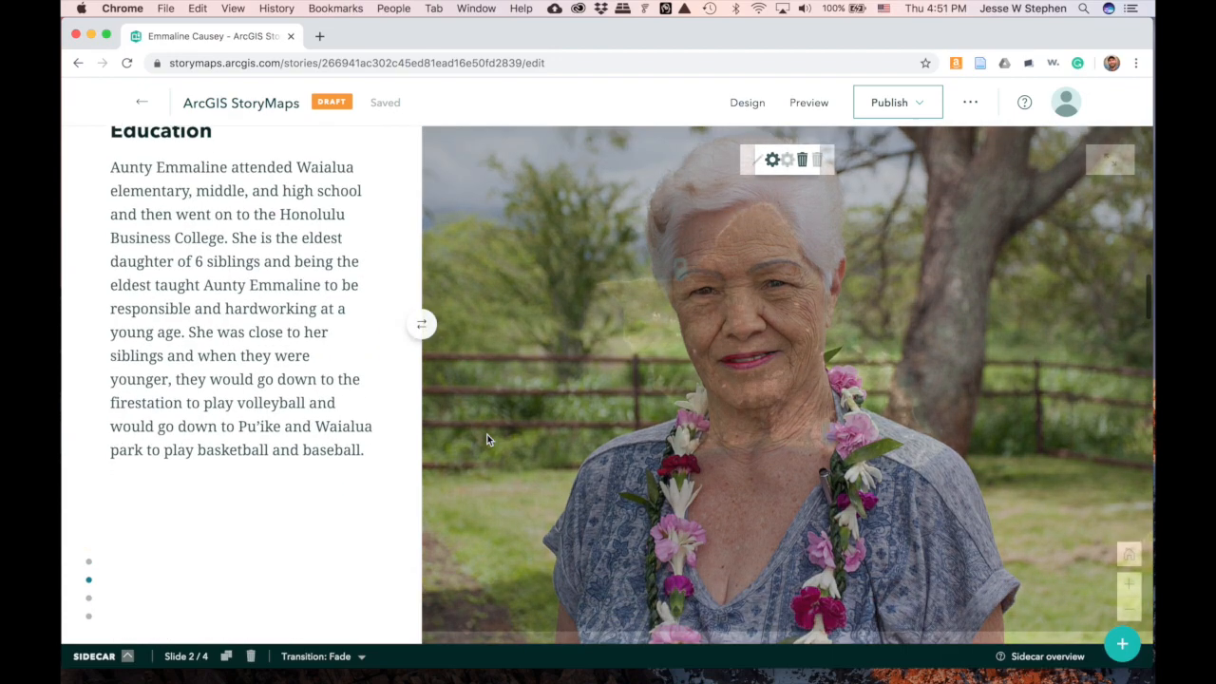
pyautogui.scroll(-8, 487, 439)
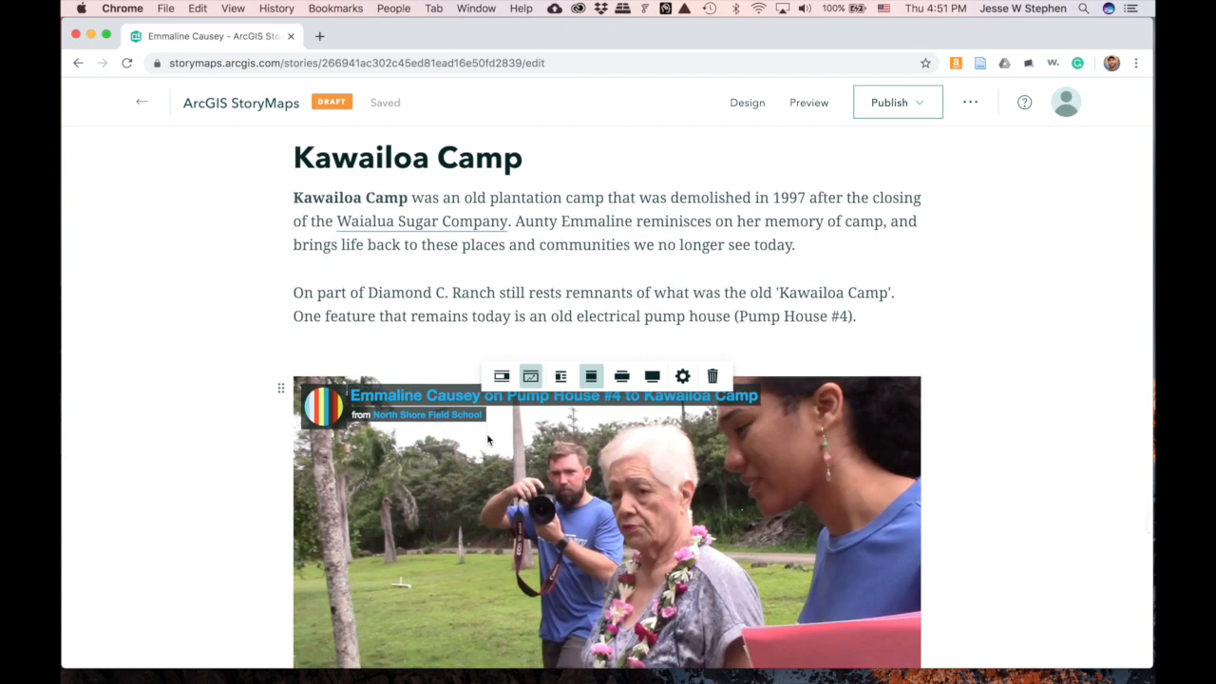
pyautogui.scroll(-6, 445, 271)
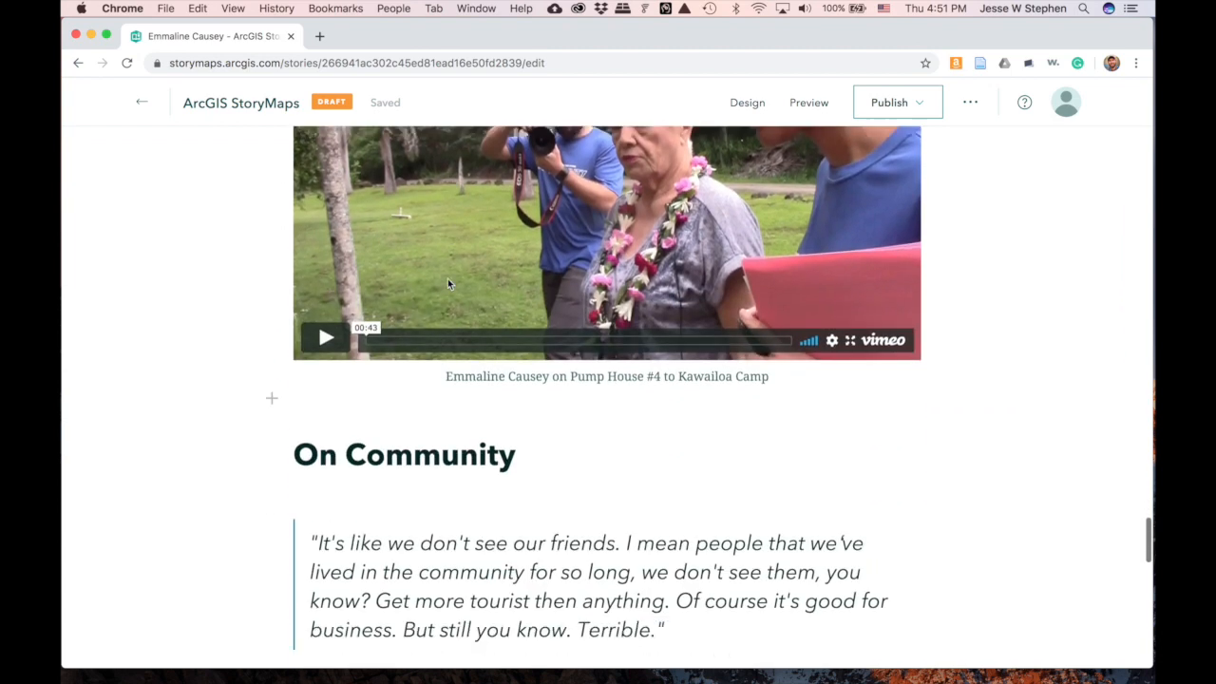
pyautogui.scroll(-1, 448, 279)
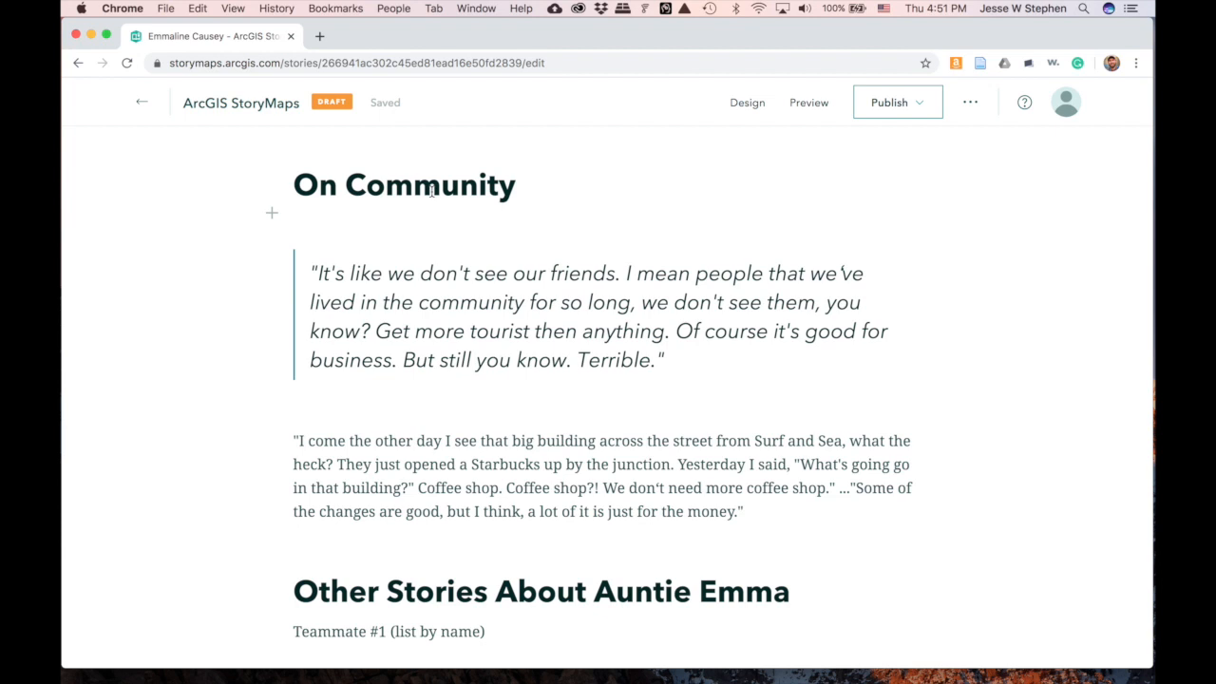
pyautogui.click(272, 392)
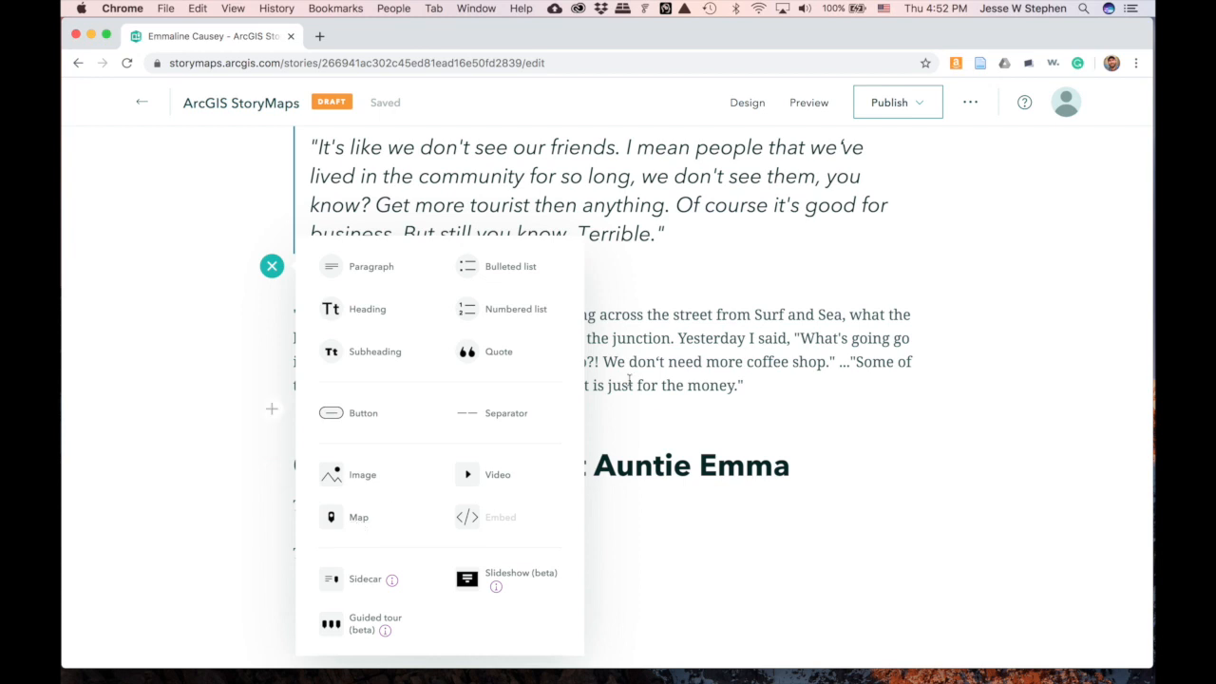
# - Close the block list without inserting anything
pyautogui.click(775, 389)
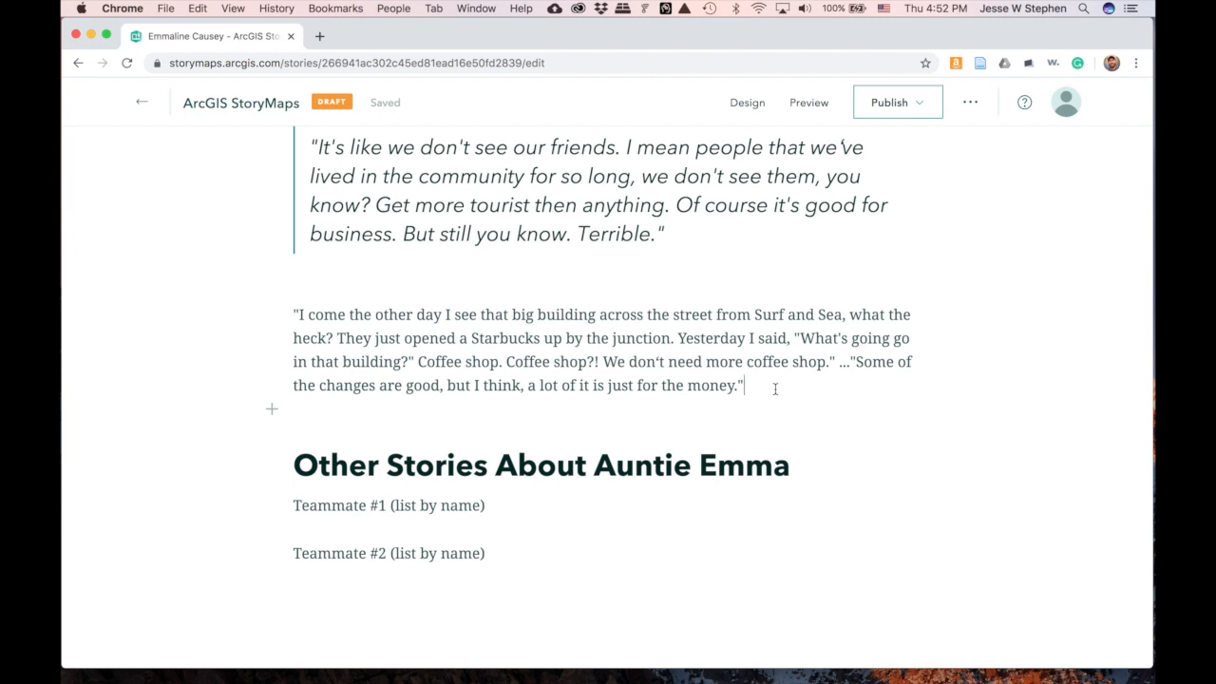
pyautogui.press('ctrl+super+Escape')
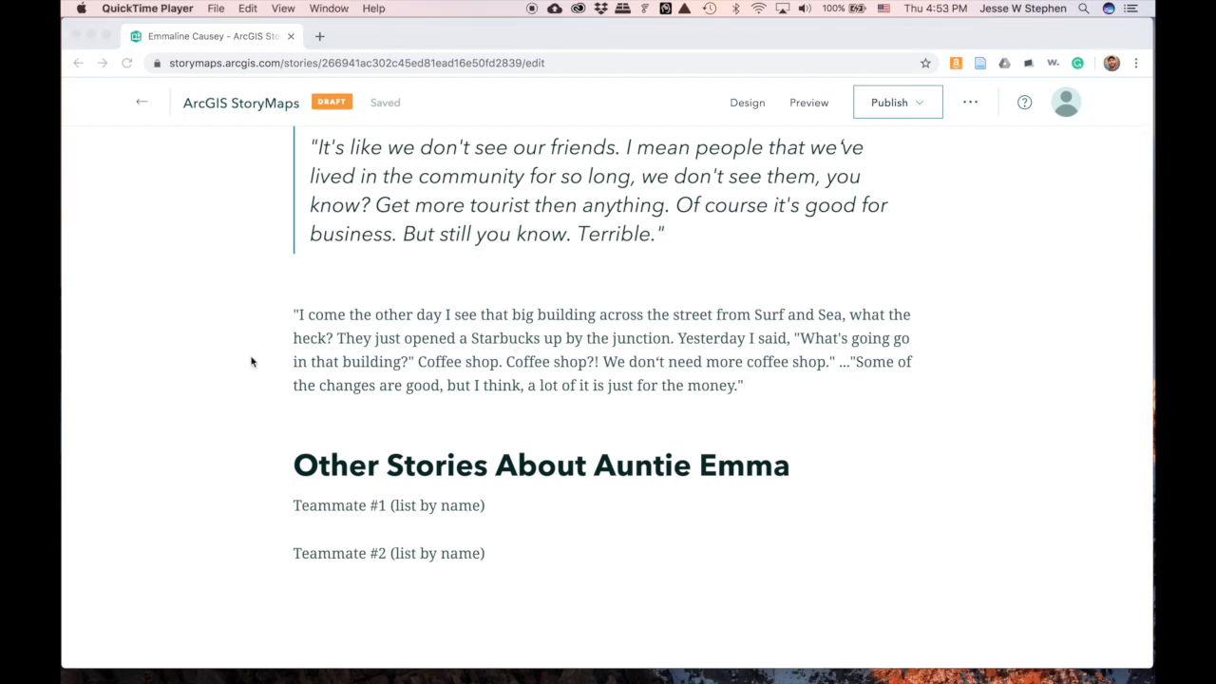
pyautogui.scroll(-5, 251, 361)
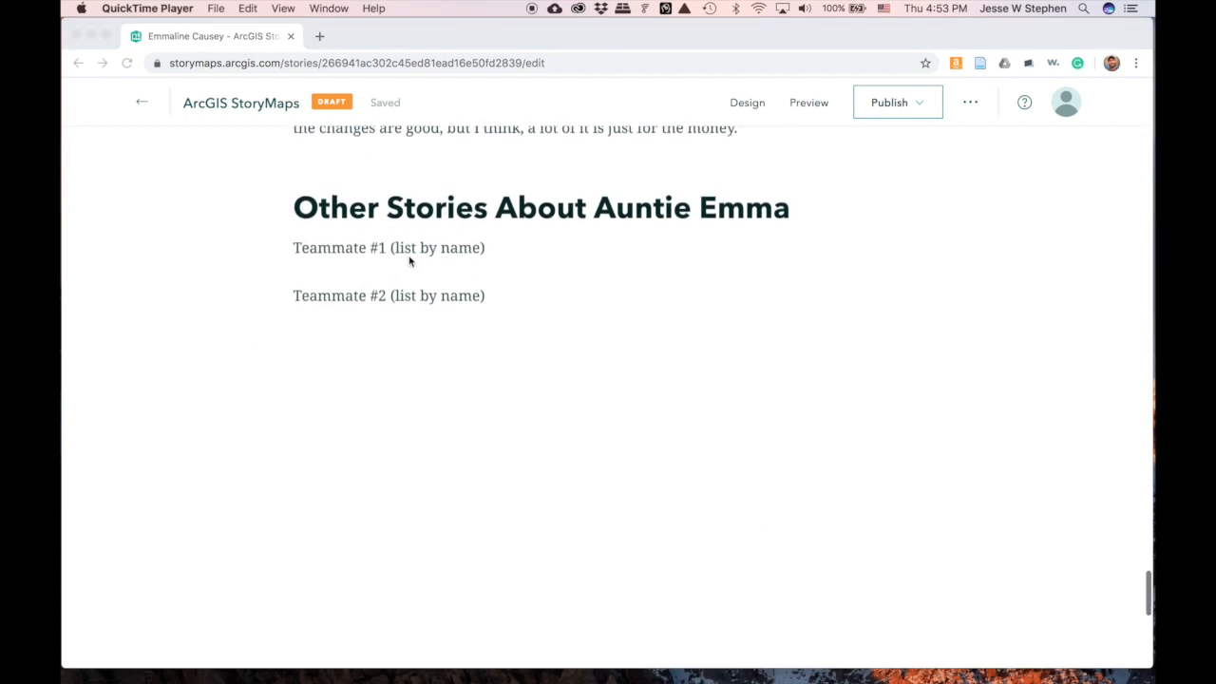
# - Select the 'Teammate #1 (list by name)' placeholder line under Other Stories About Auntie Emma
pyautogui.doubleClick(344, 247)
pyautogui.moveTo(503, 245); pyautogui.dragTo(294, 245)
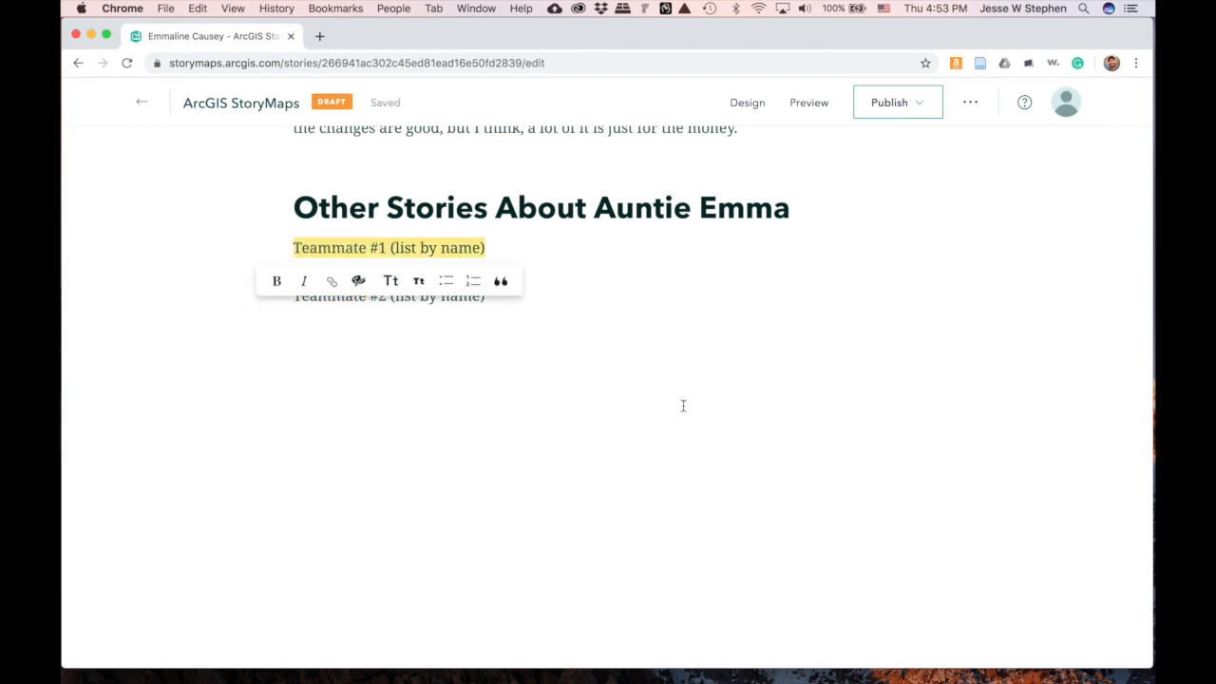
pyautogui.scroll(-1, 681, 406)
pyautogui.scroll(3, 682, 406)
pyautogui.click(592, 364)
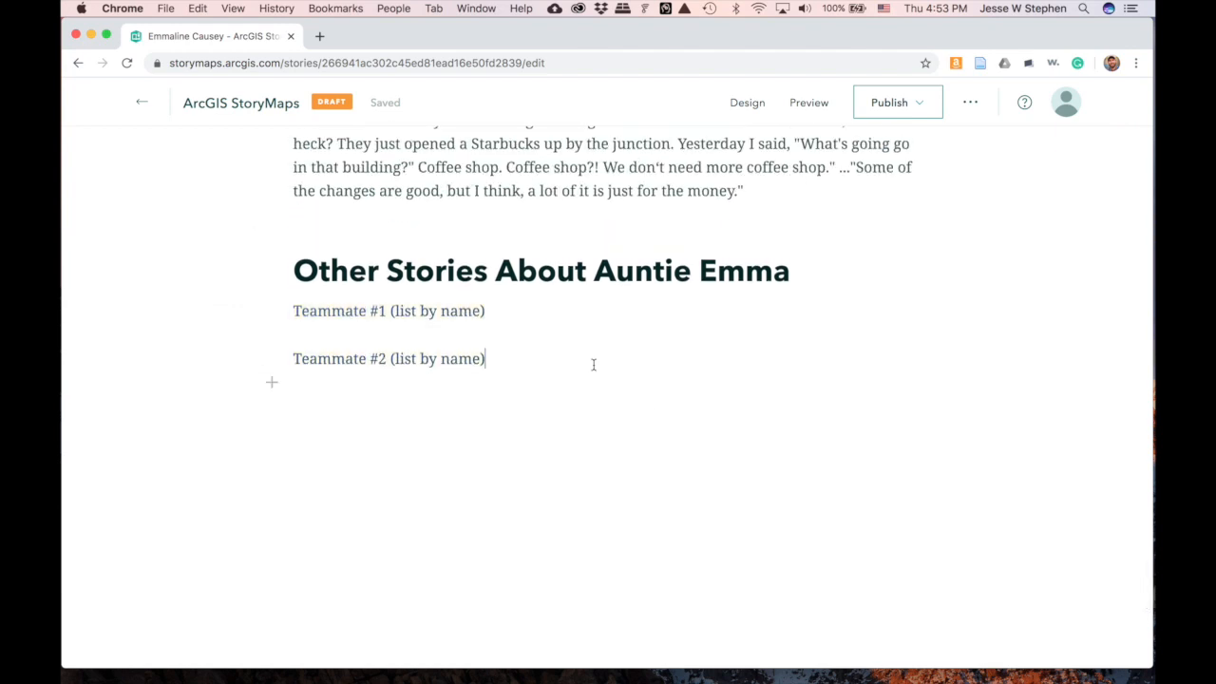
pyautogui.moveTo(496, 311); pyautogui.dragTo(293, 310)
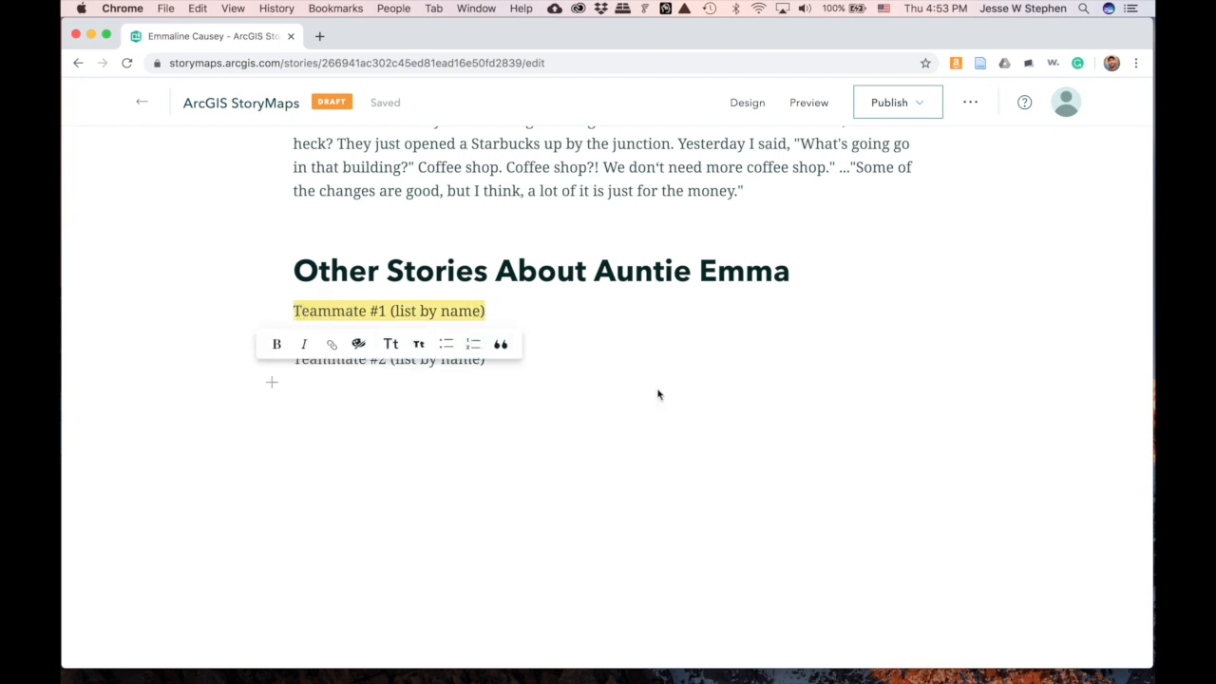
pyautogui.scroll(3, 658, 394)
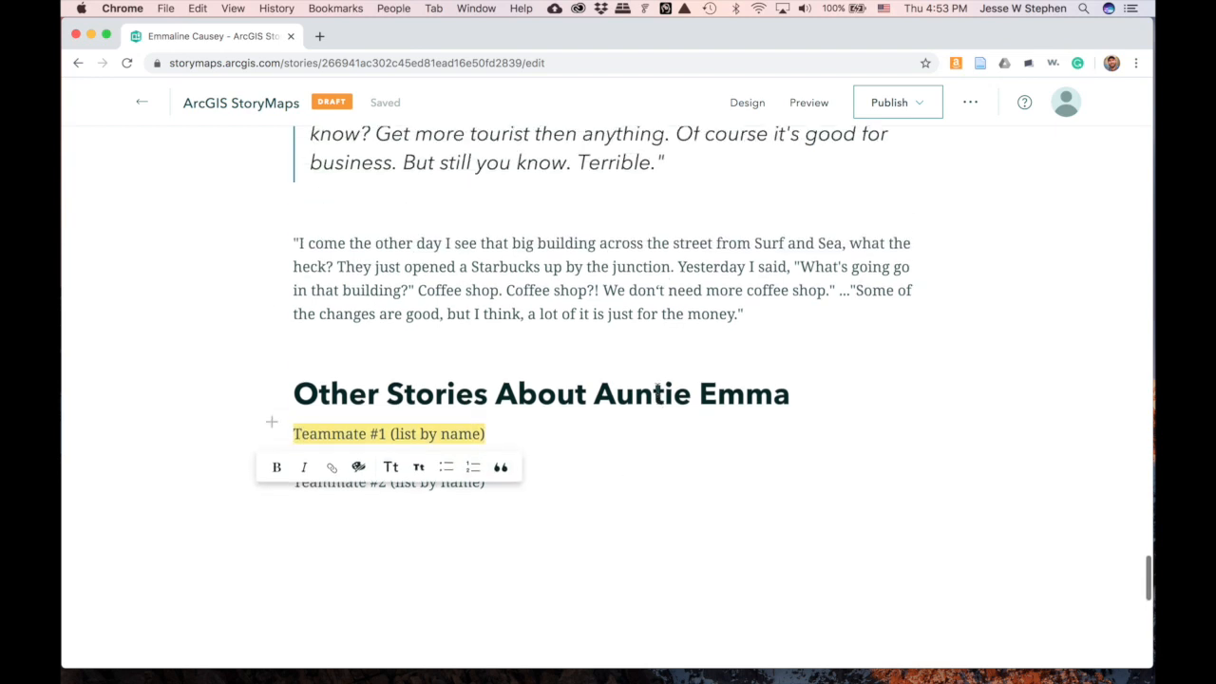
pyautogui.click(143, 109)
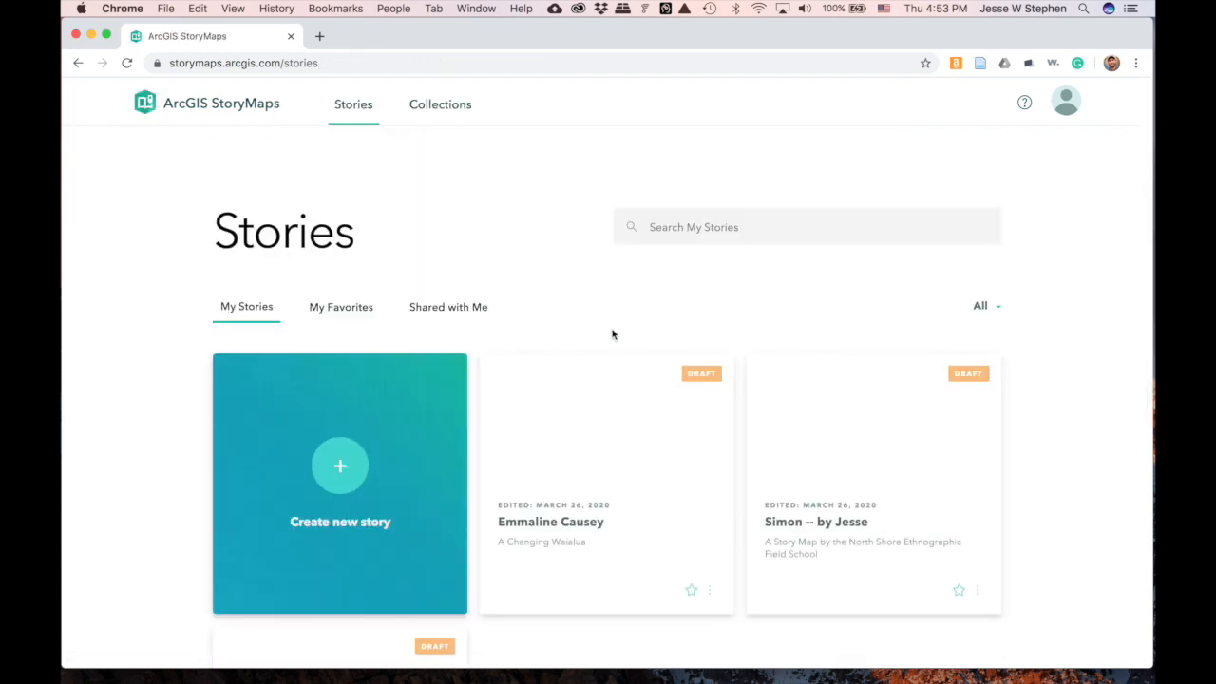
pyautogui.scroll(-3, 388, 385)
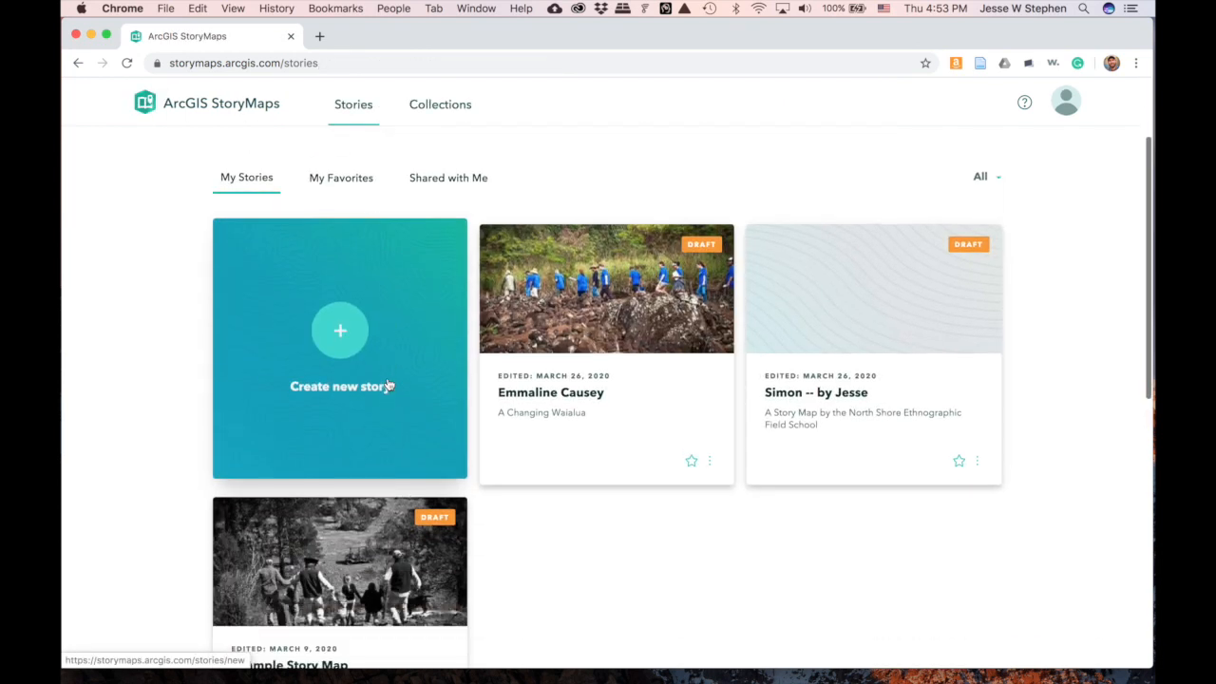
pyautogui.click(585, 397)
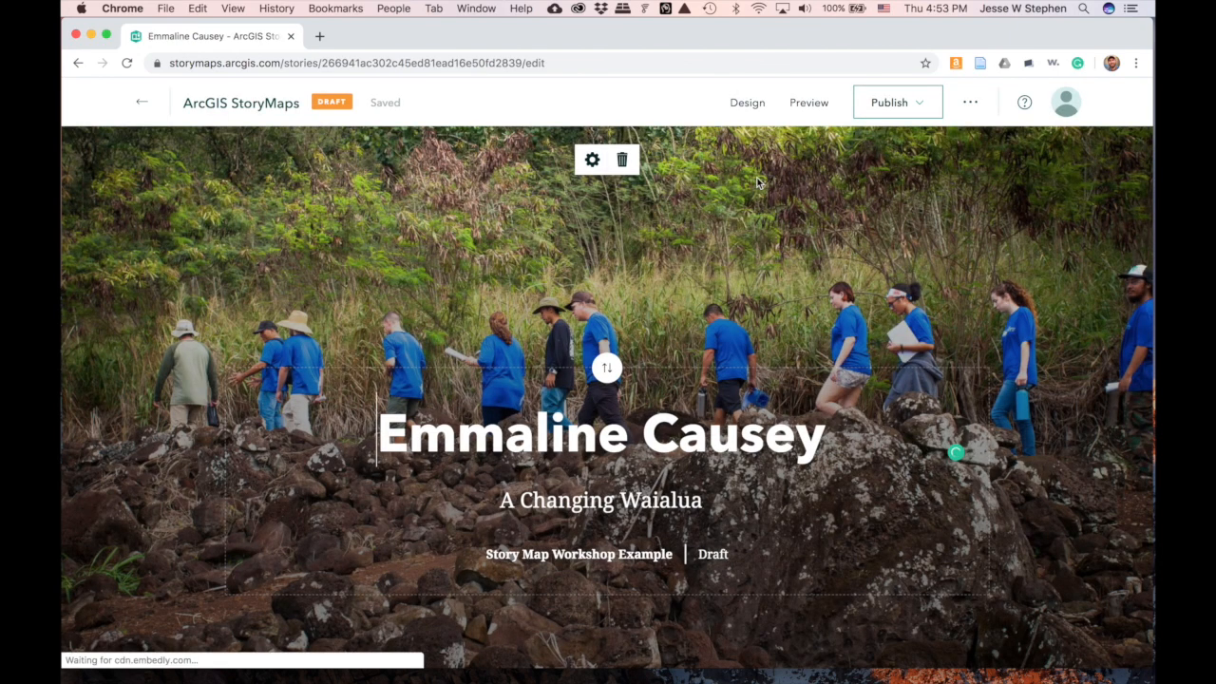
# - Preview the story and zoom the O'ahu map in toward the Honolulu marker
pyautogui.click(811, 103)
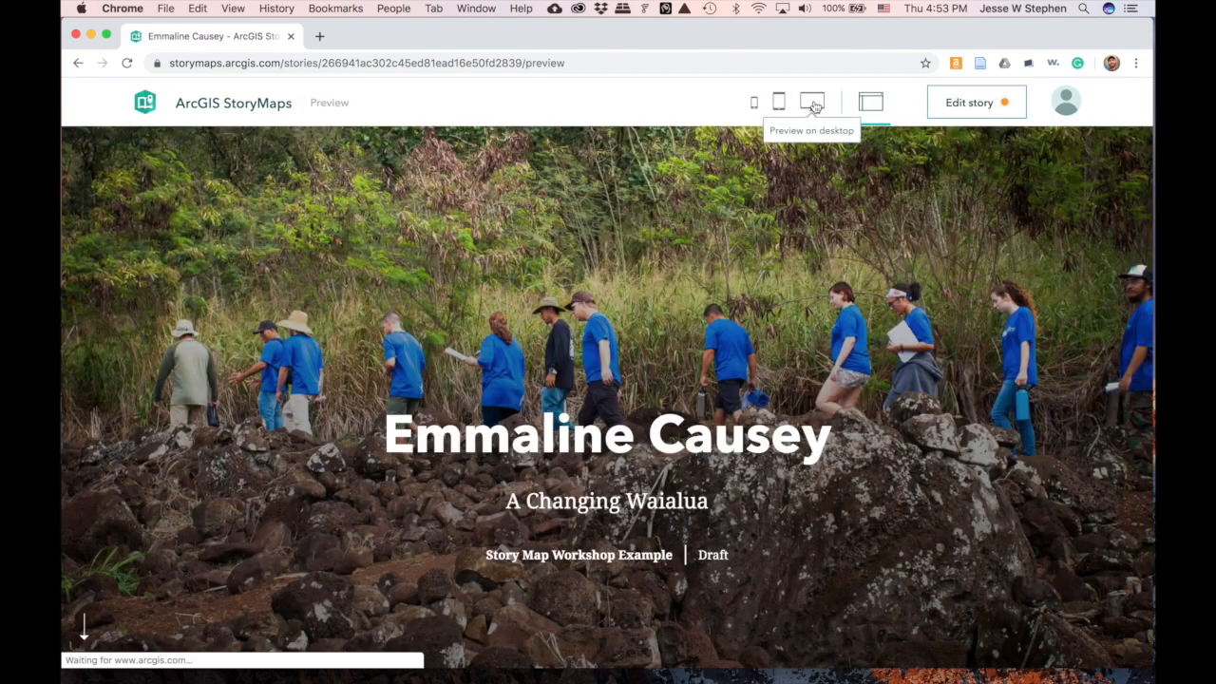
pyautogui.scroll(-4, 753, 407)
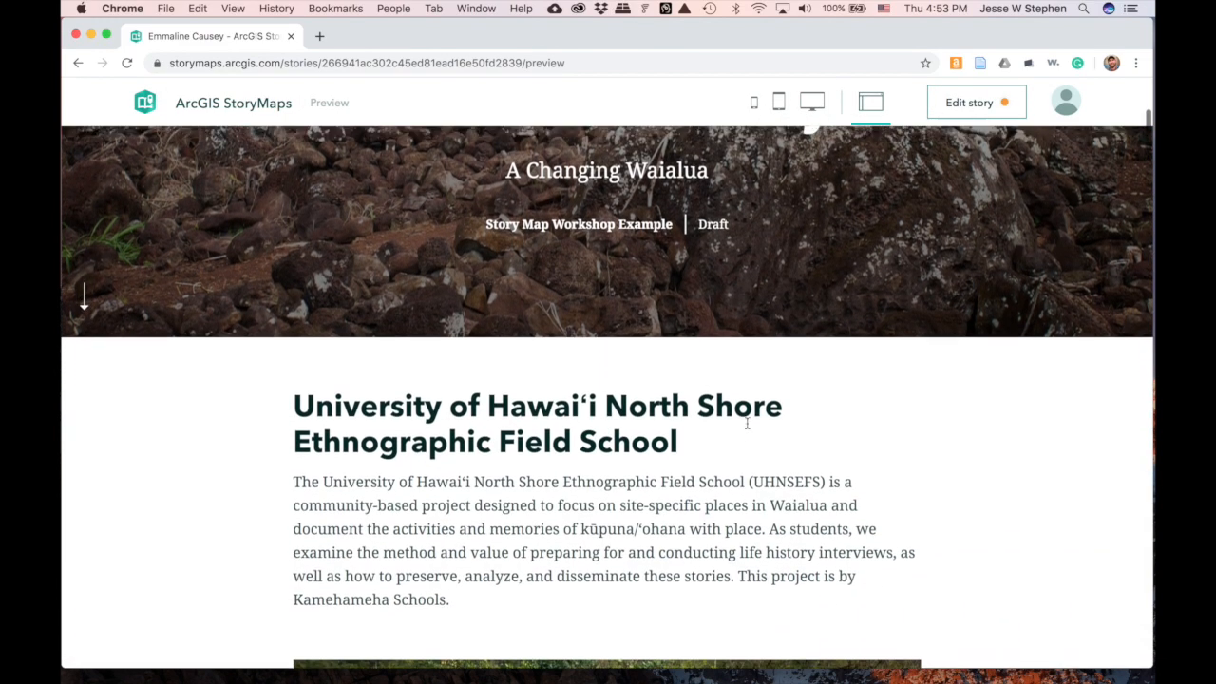
pyautogui.scroll(4, 748, 423)
pyautogui.scroll(-5, 747, 429)
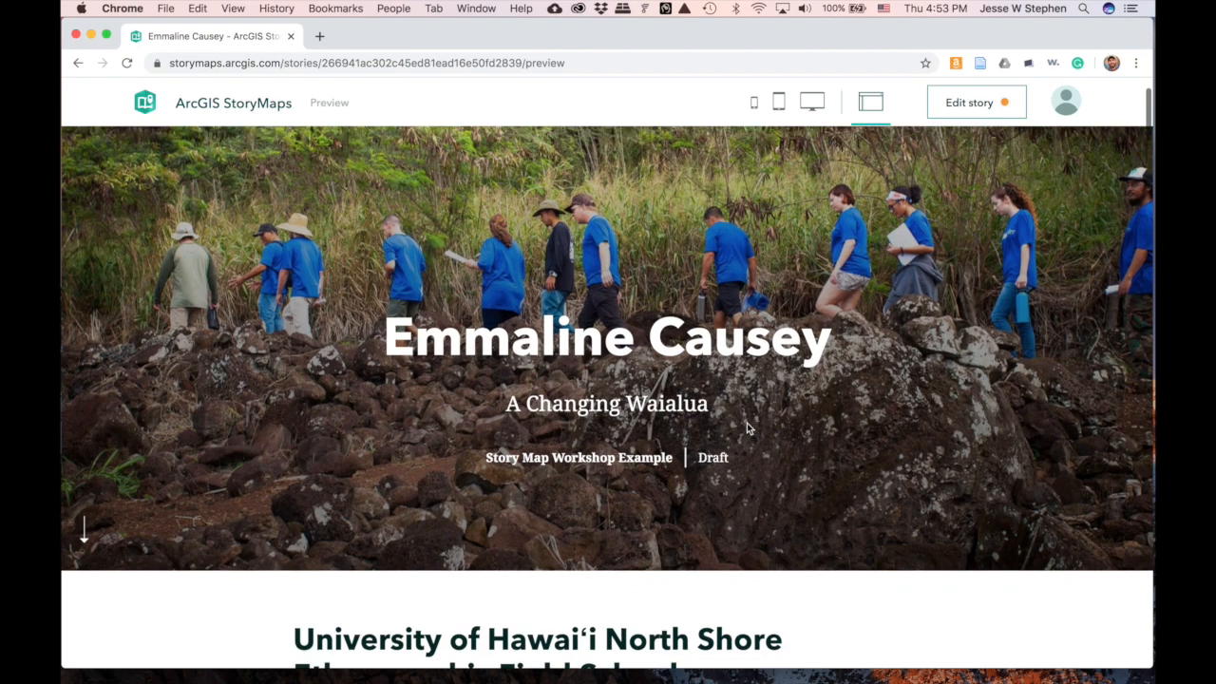
pyautogui.scroll(-8, 747, 429)
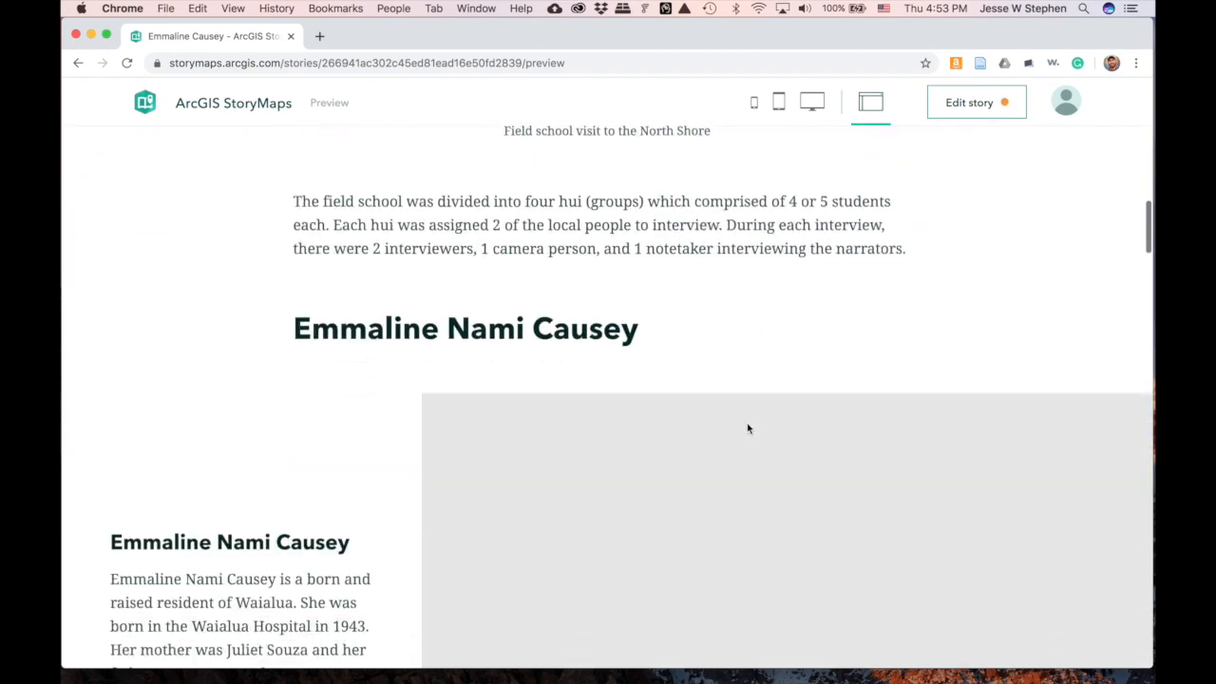
pyautogui.scroll(-5, 747, 429)
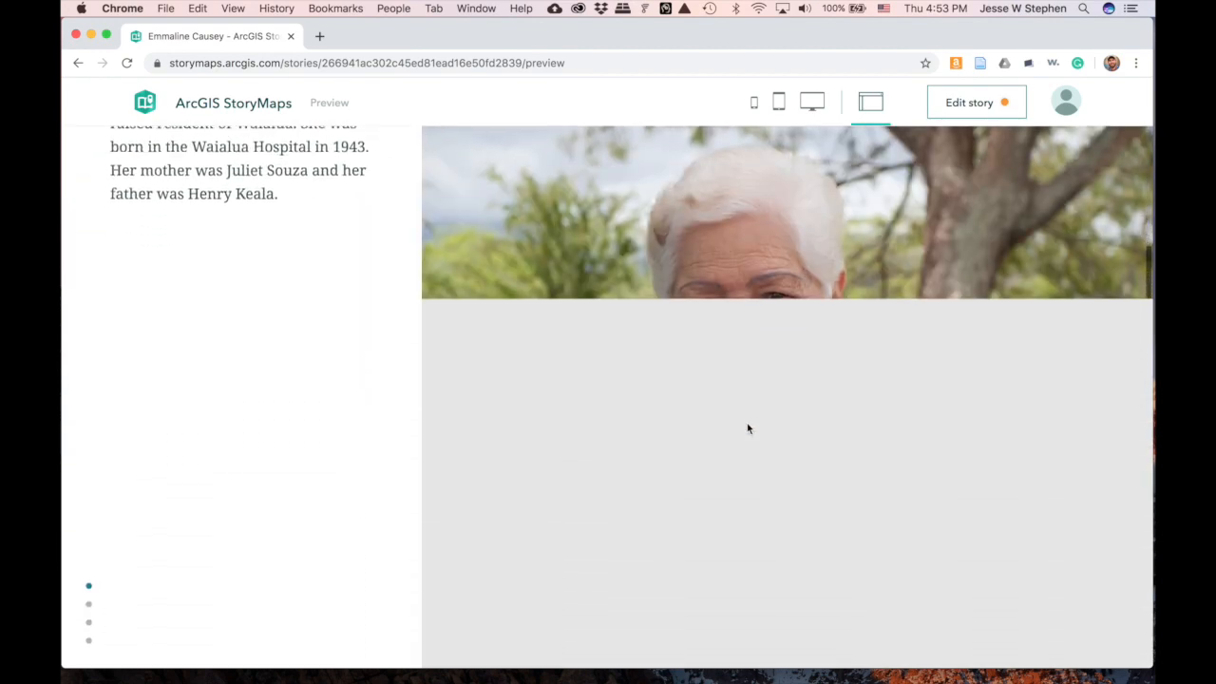
pyautogui.scroll(-4, 746, 428)
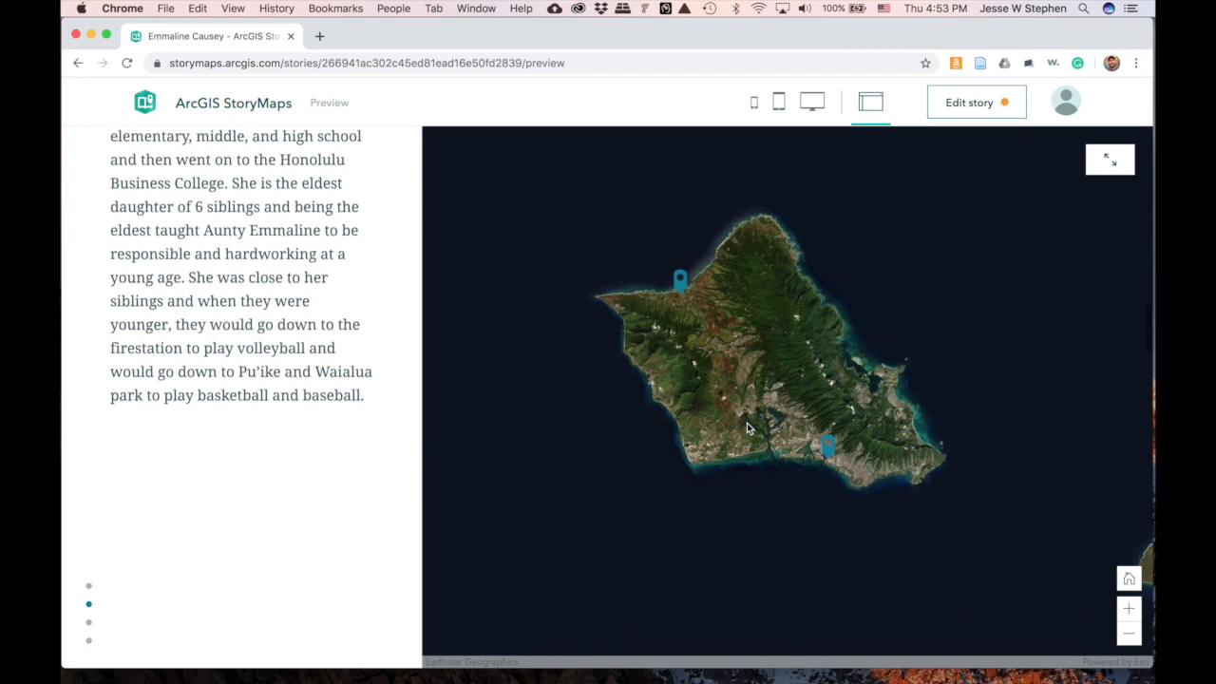
pyautogui.scroll(2, 747, 428)
pyautogui.click(1131, 602)
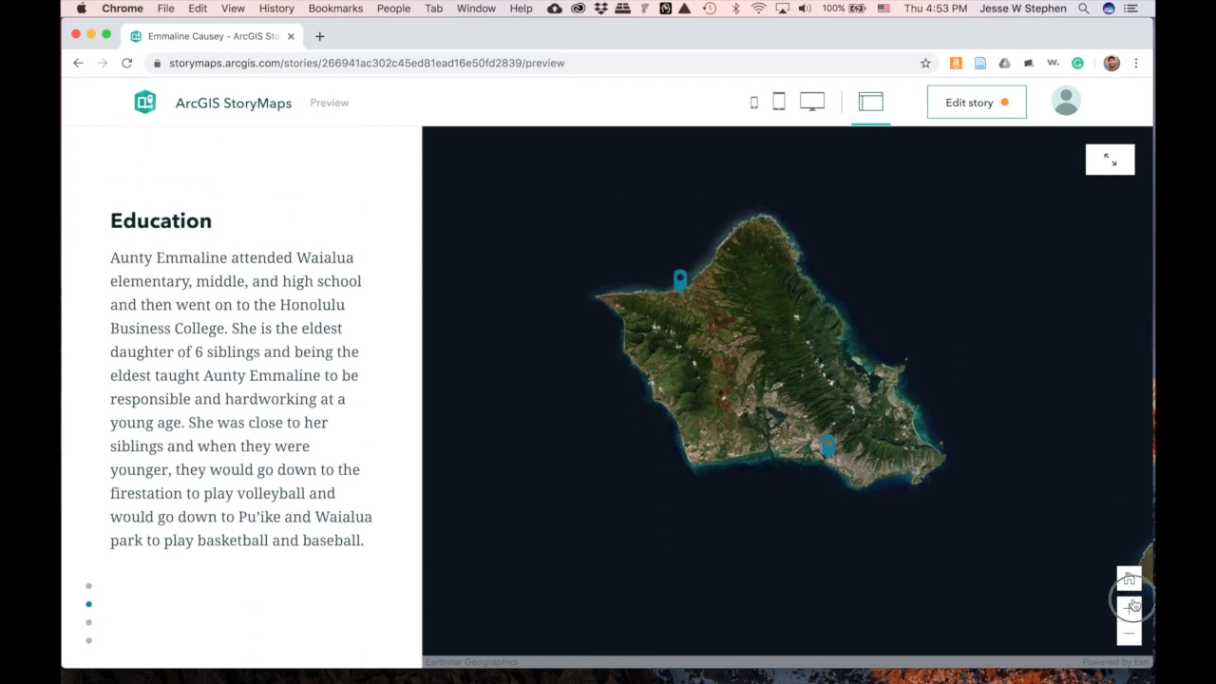
pyautogui.click(1132, 602)
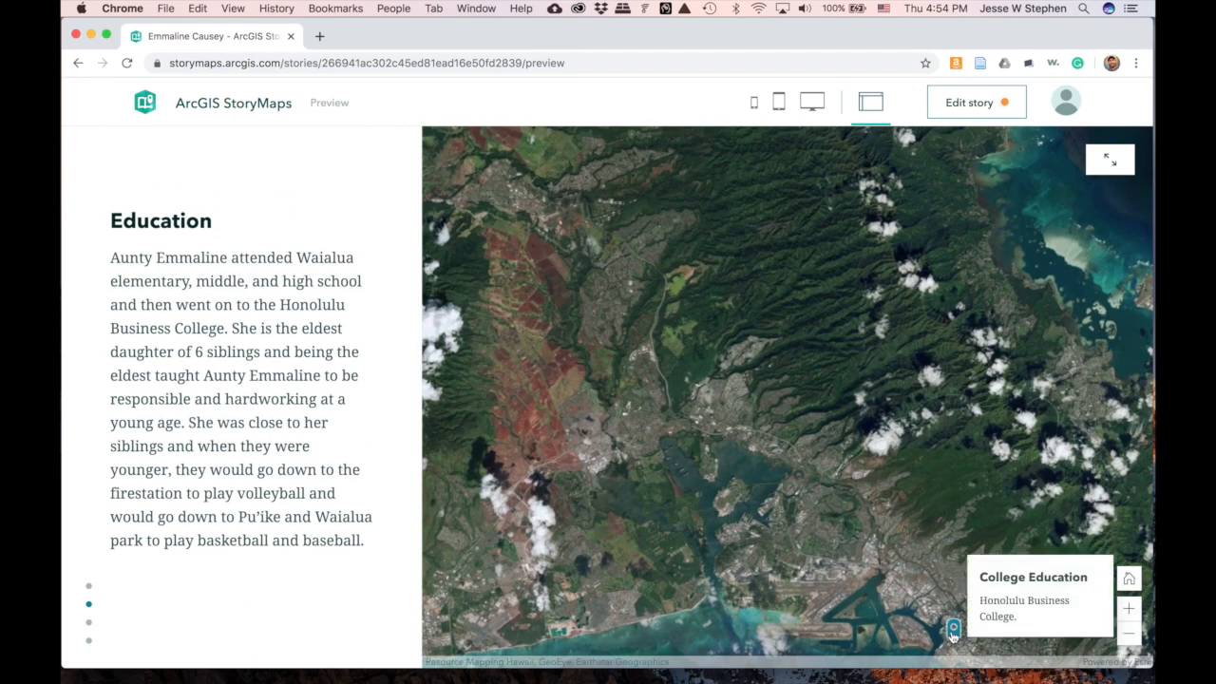
# - Play and then pause the Pump House #4 video in the preview
pyautogui.scroll(-5, 576, 400)
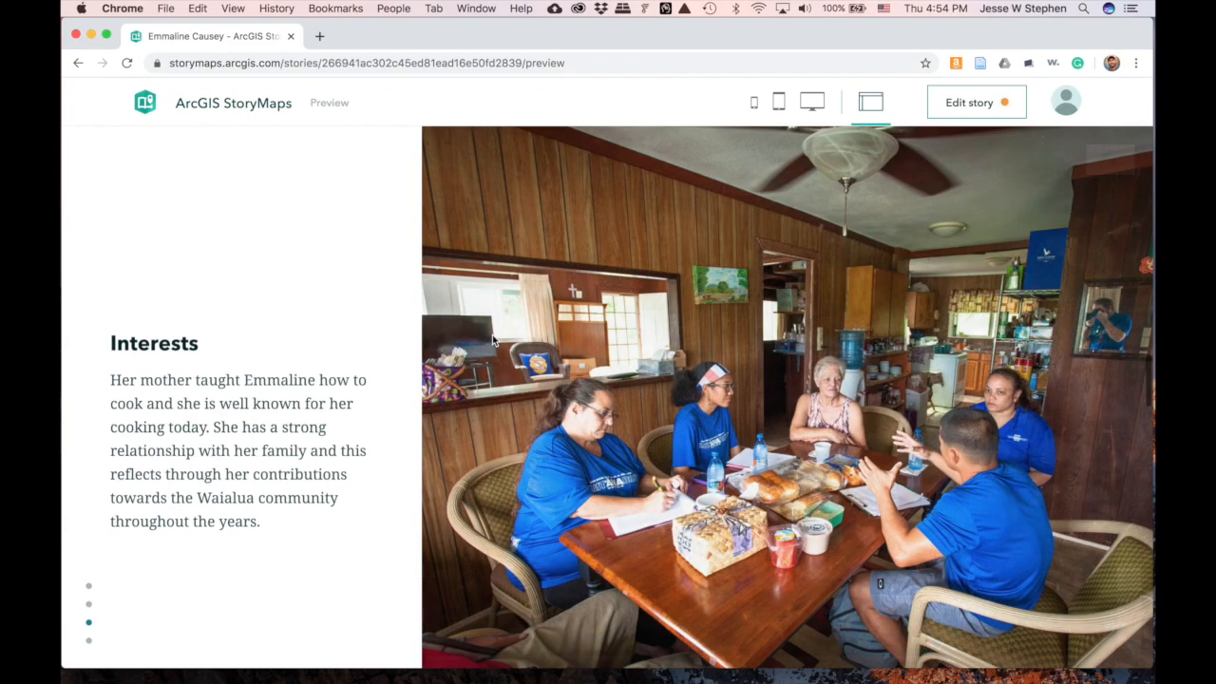
pyautogui.scroll(-8, 517, 392)
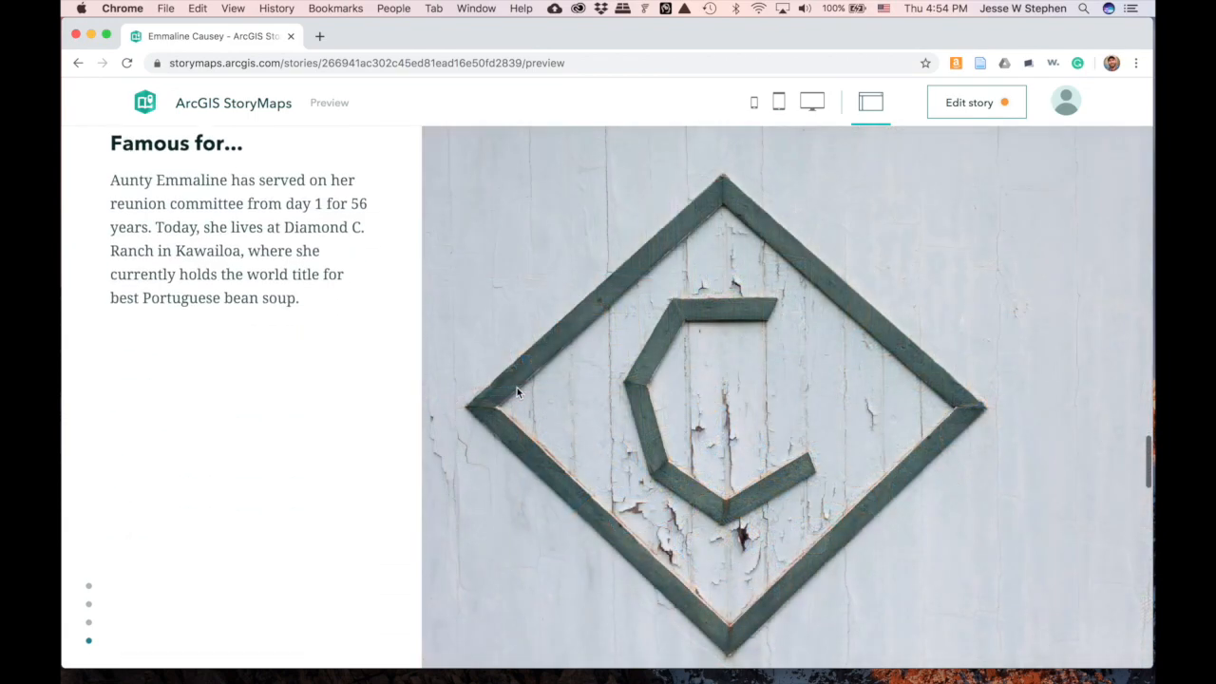
pyautogui.scroll(-5, 516, 393)
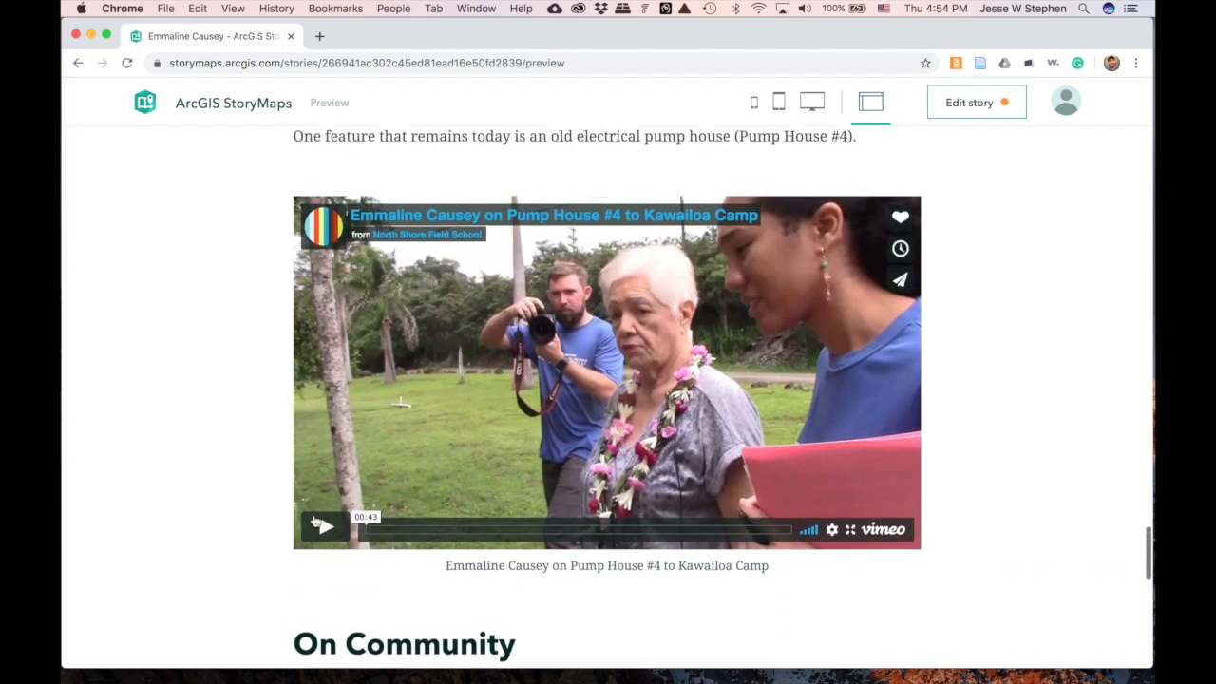
pyautogui.click(323, 528)
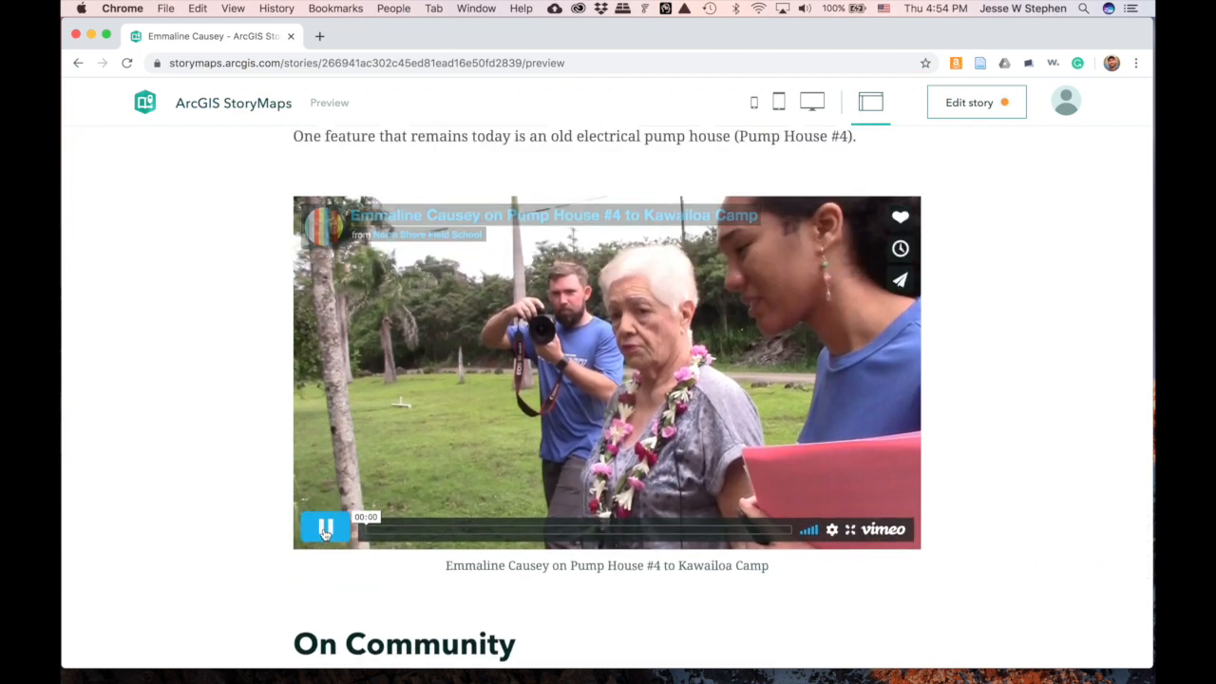
pyautogui.scroll(-1, 557, 440)
pyautogui.scroll(1, 556, 440)
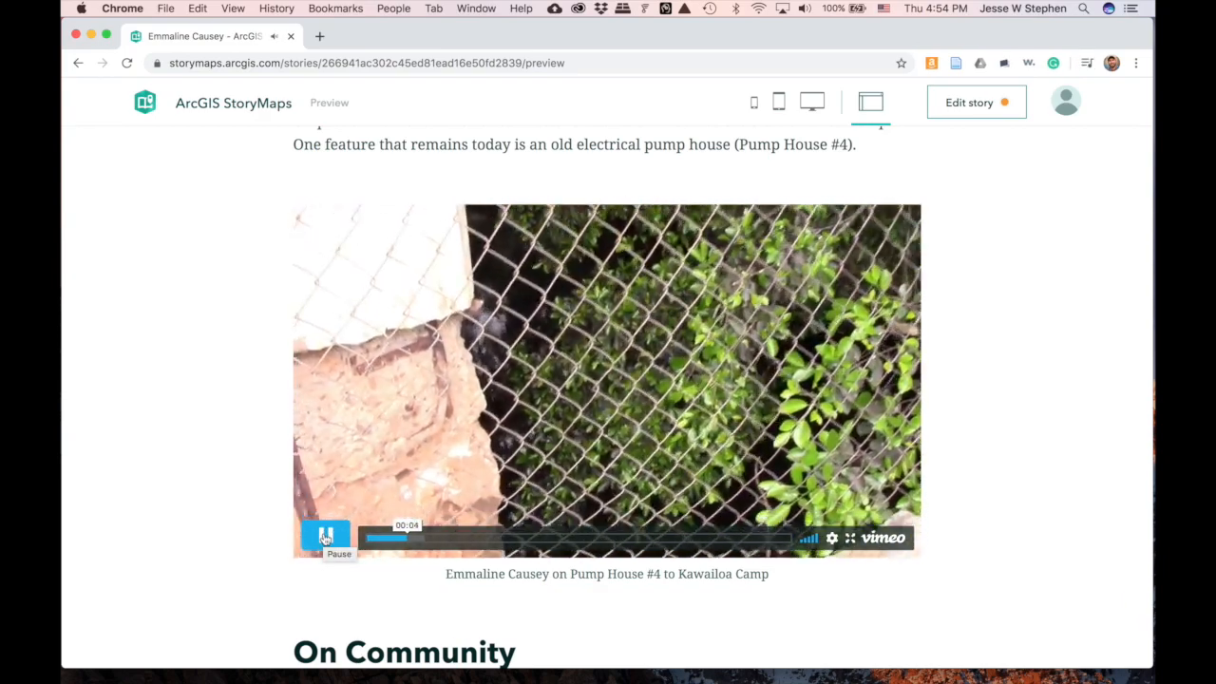
pyautogui.click(325, 537)
# - Finish reviewing the preview, return to the editor and open the Design settings
pyautogui.scroll(-8, 231, 538)
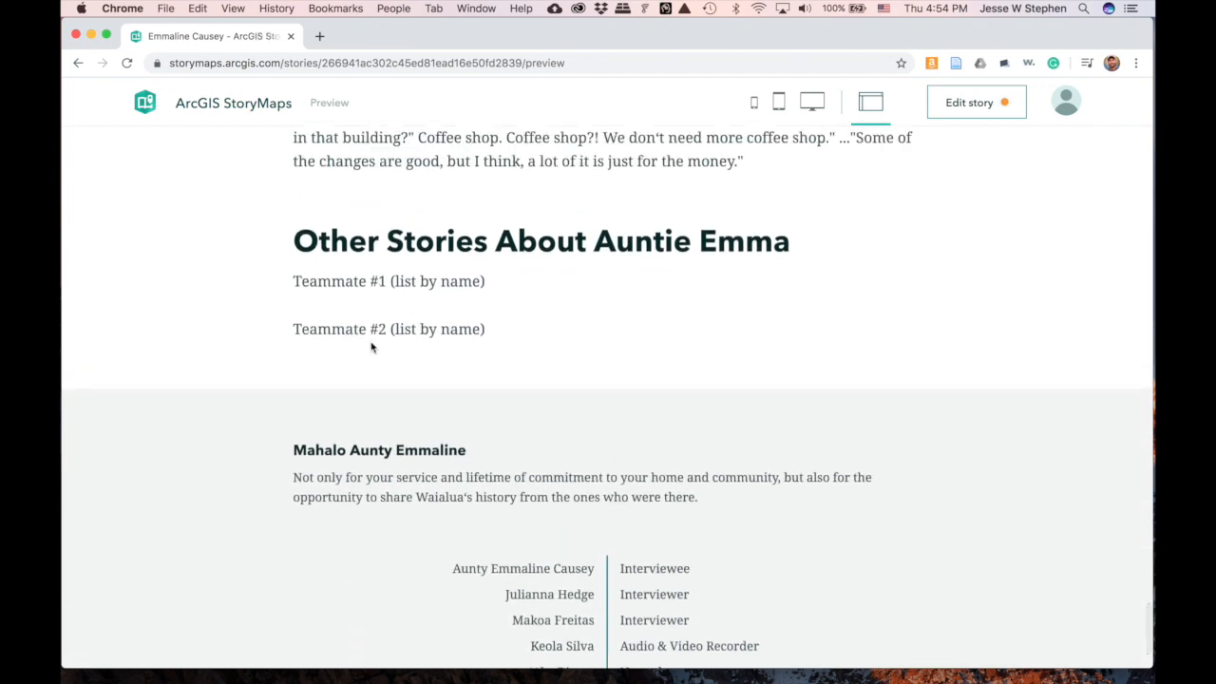
pyautogui.scroll(-2, 238, 424)
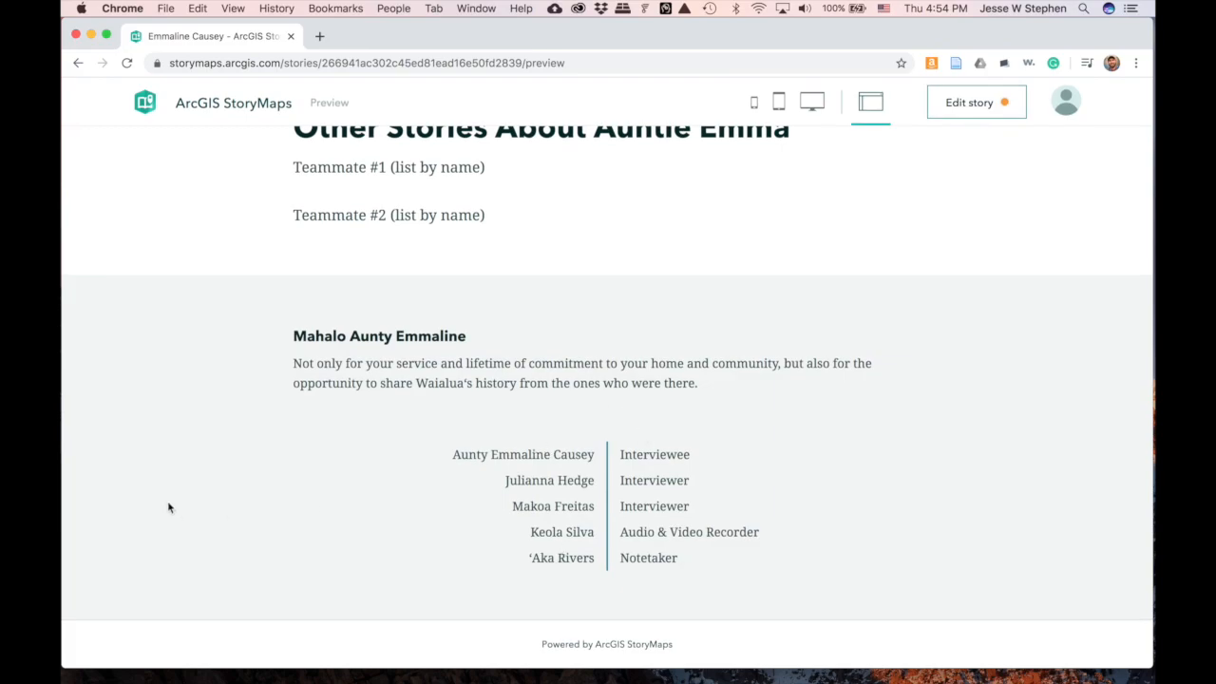
pyautogui.scroll(15, 168, 507)
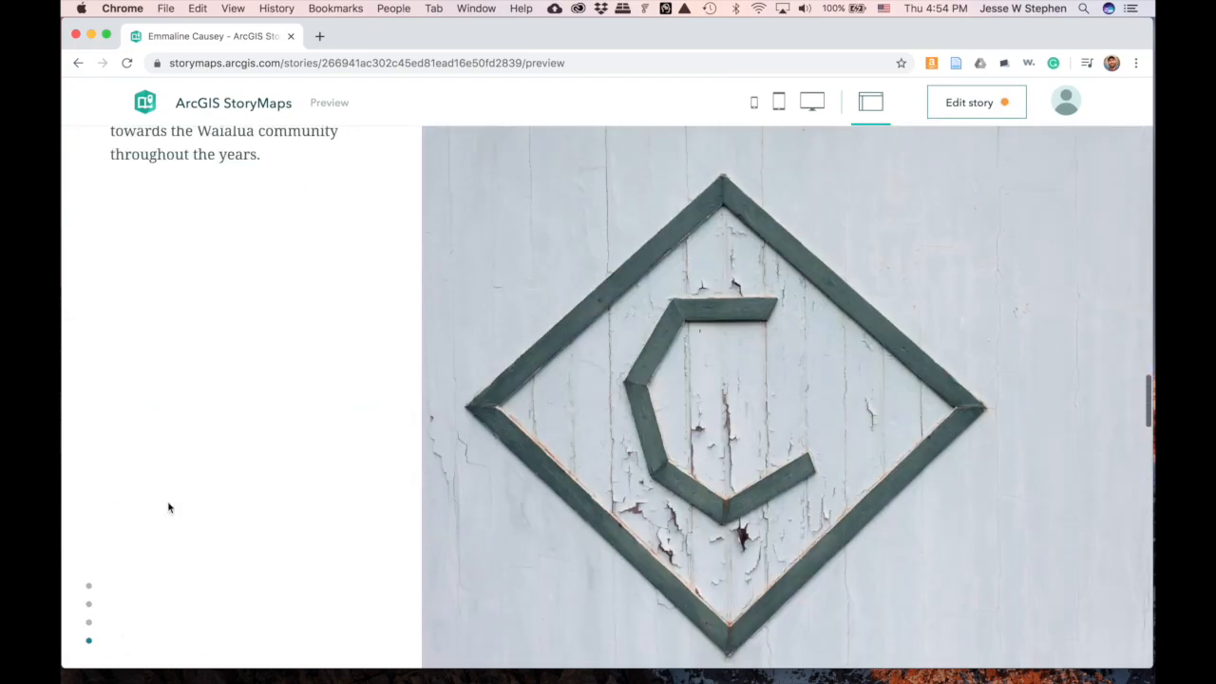
pyautogui.scroll(20, 168, 507)
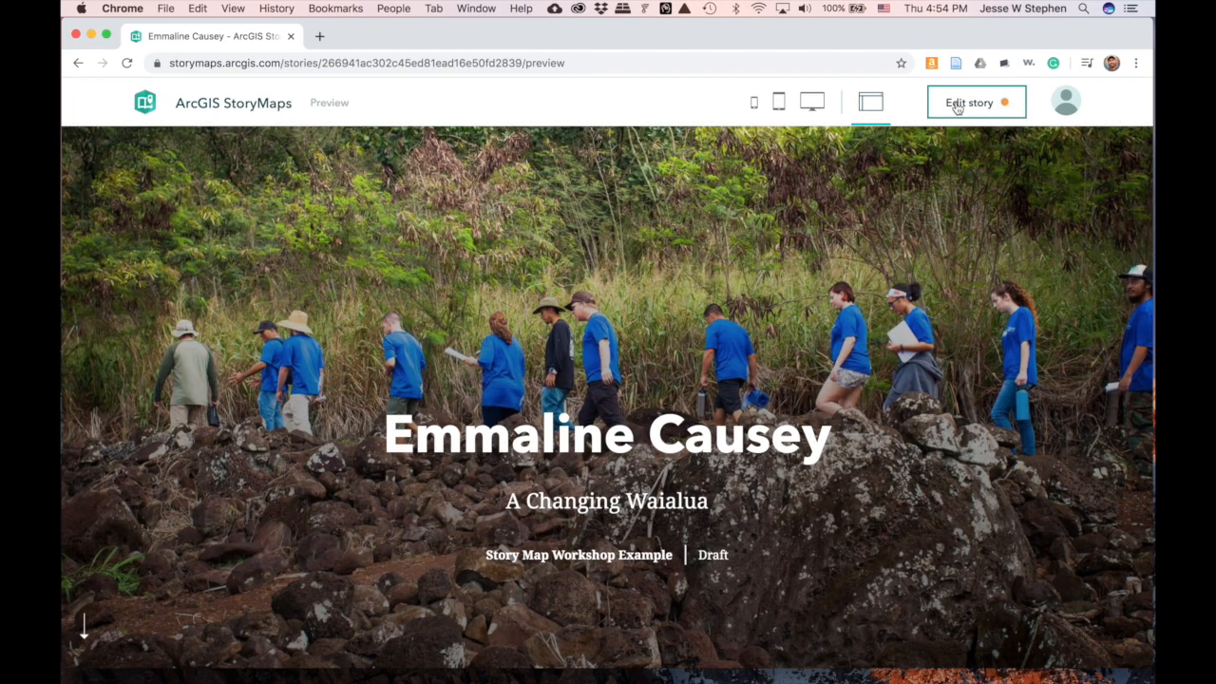
pyautogui.click(957, 106)
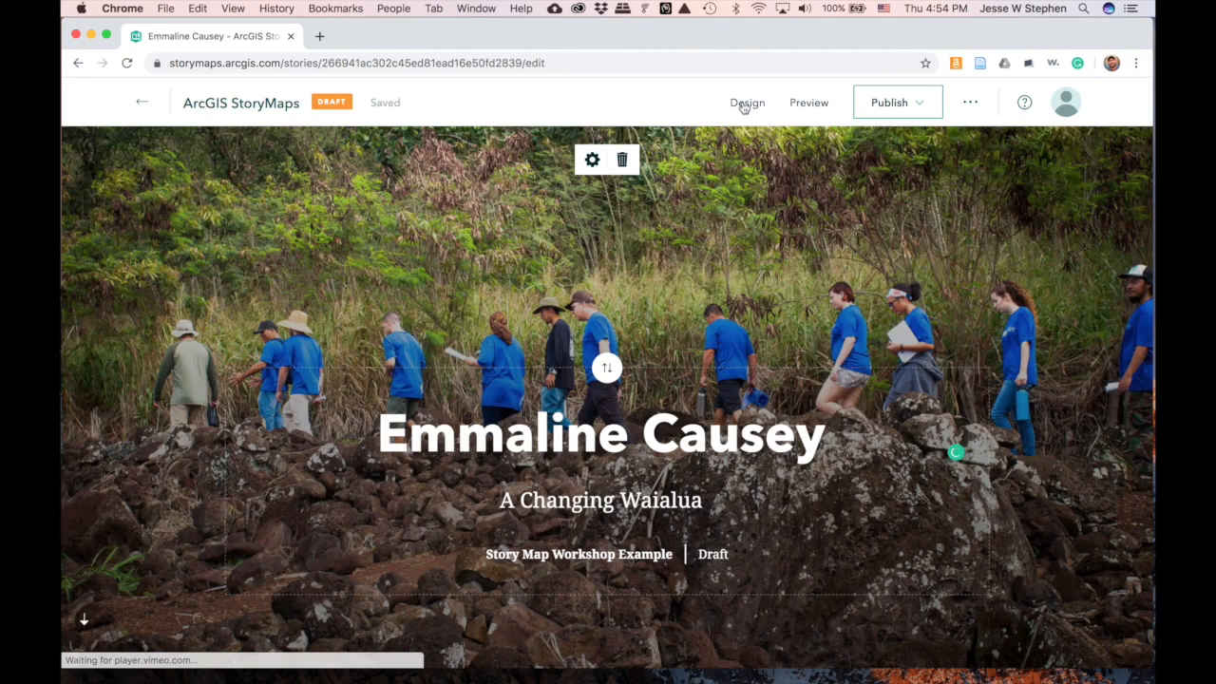
pyautogui.click(745, 105)
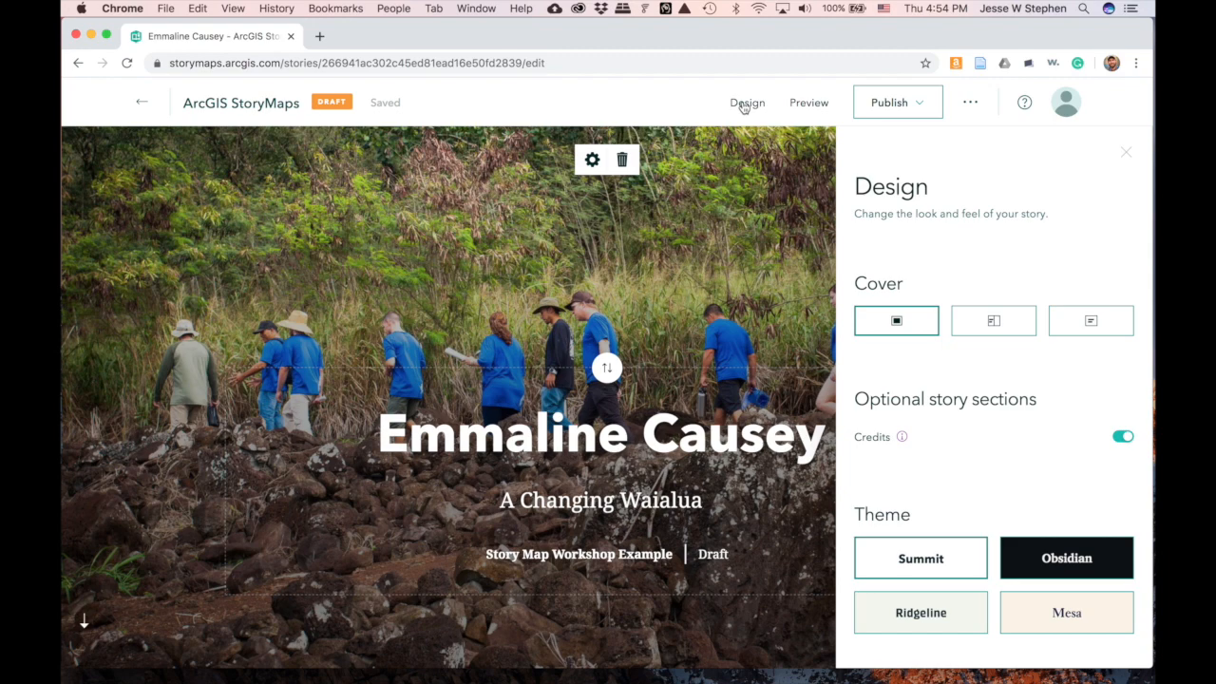
pyautogui.click(980, 328)
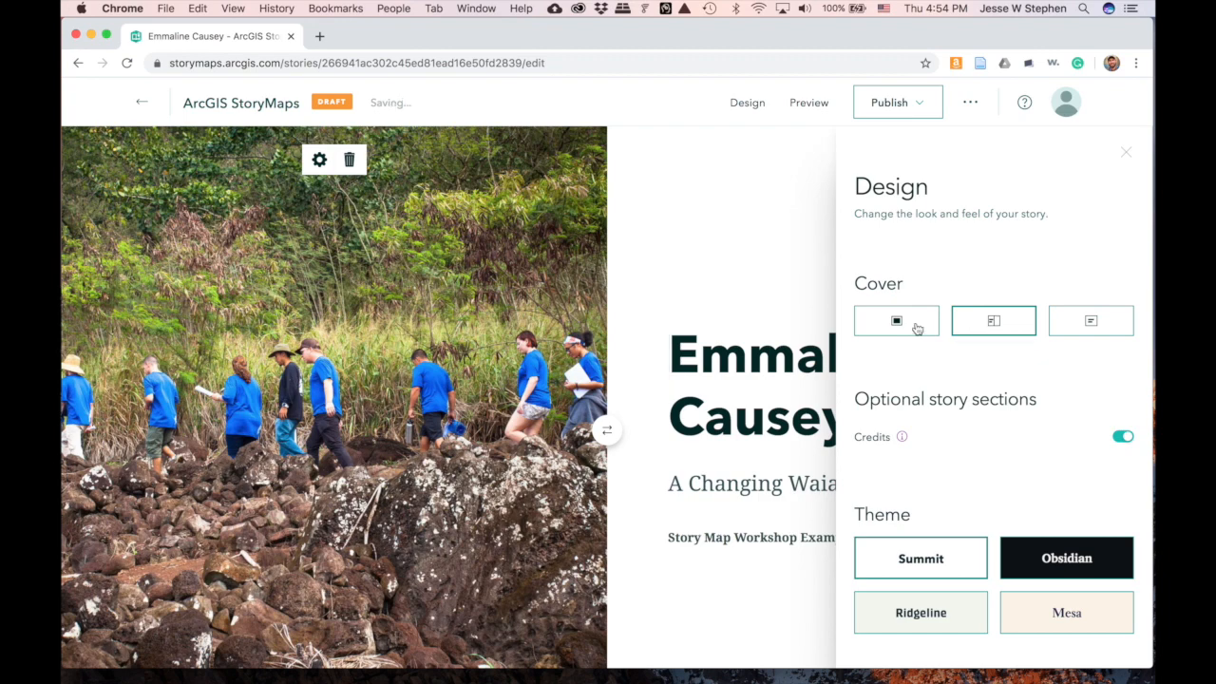
pyautogui.click(917, 328)
pyautogui.scroll(-4, 951, 379)
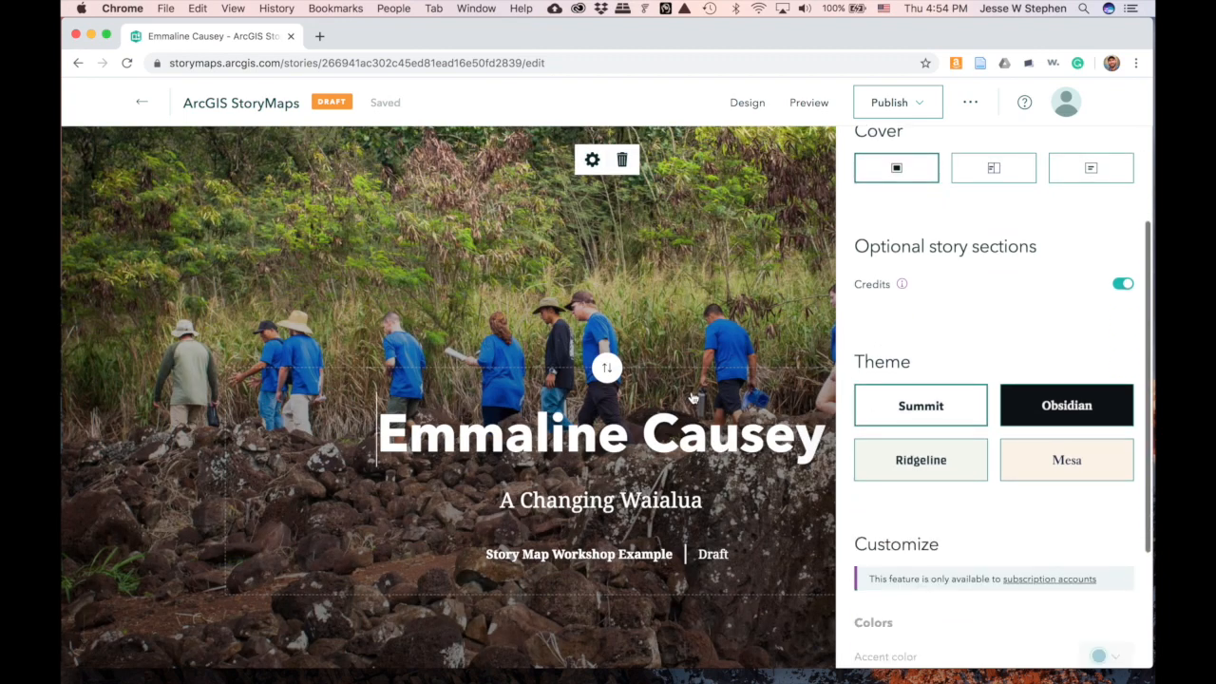
pyautogui.scroll(-5, 693, 397)
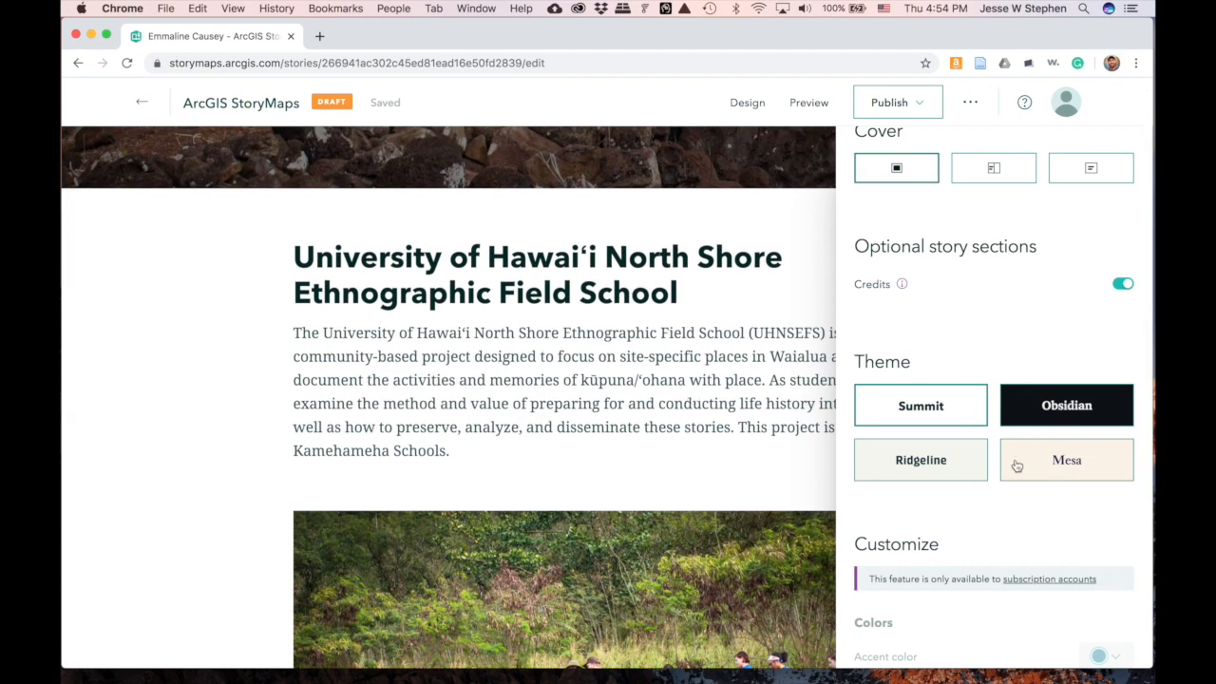
pyautogui.click(945, 461)
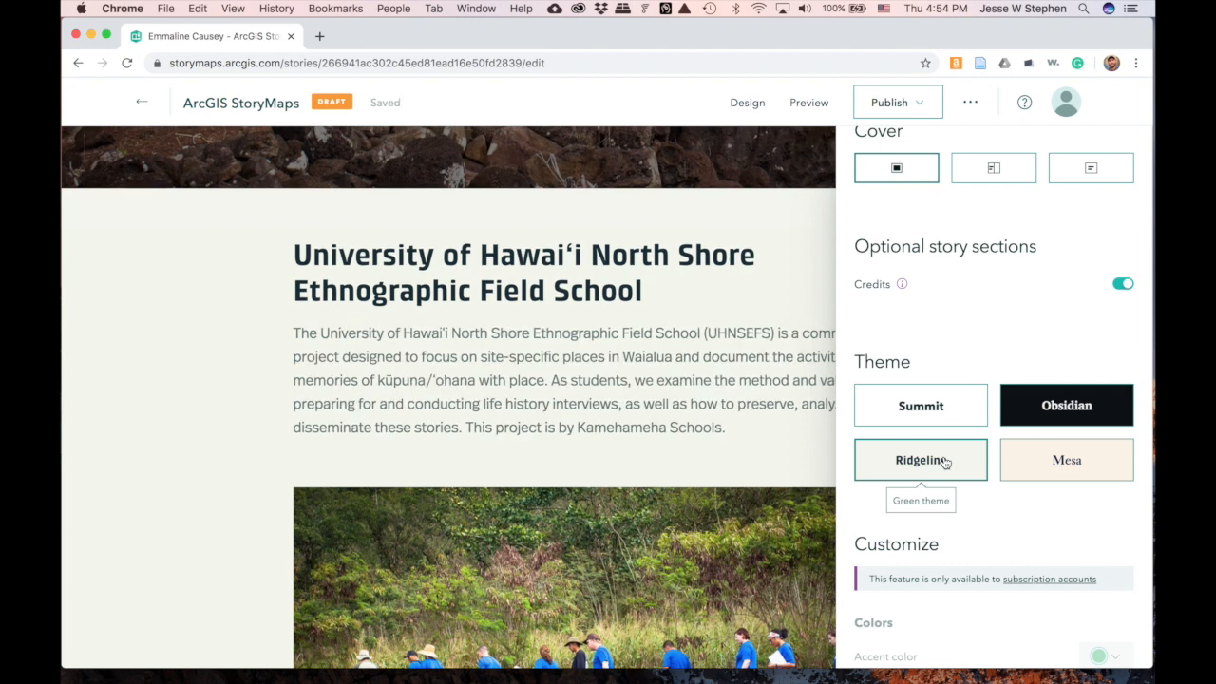
pyautogui.click(937, 415)
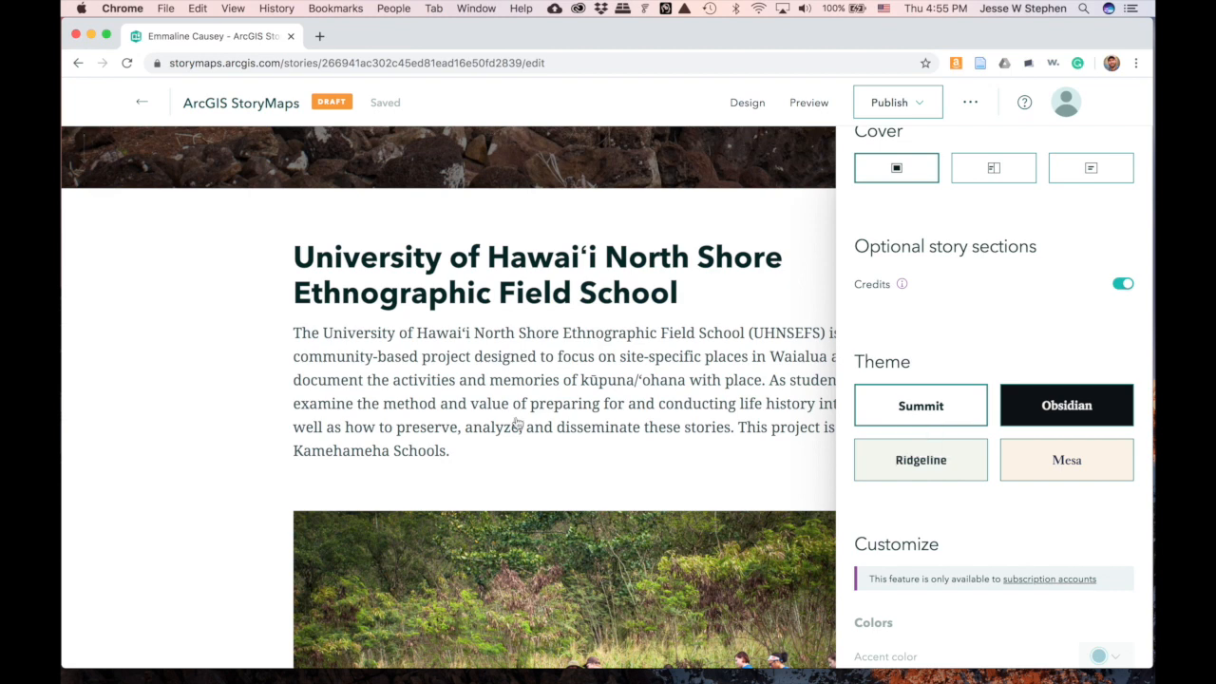
pyautogui.scroll(-5, 211, 403)
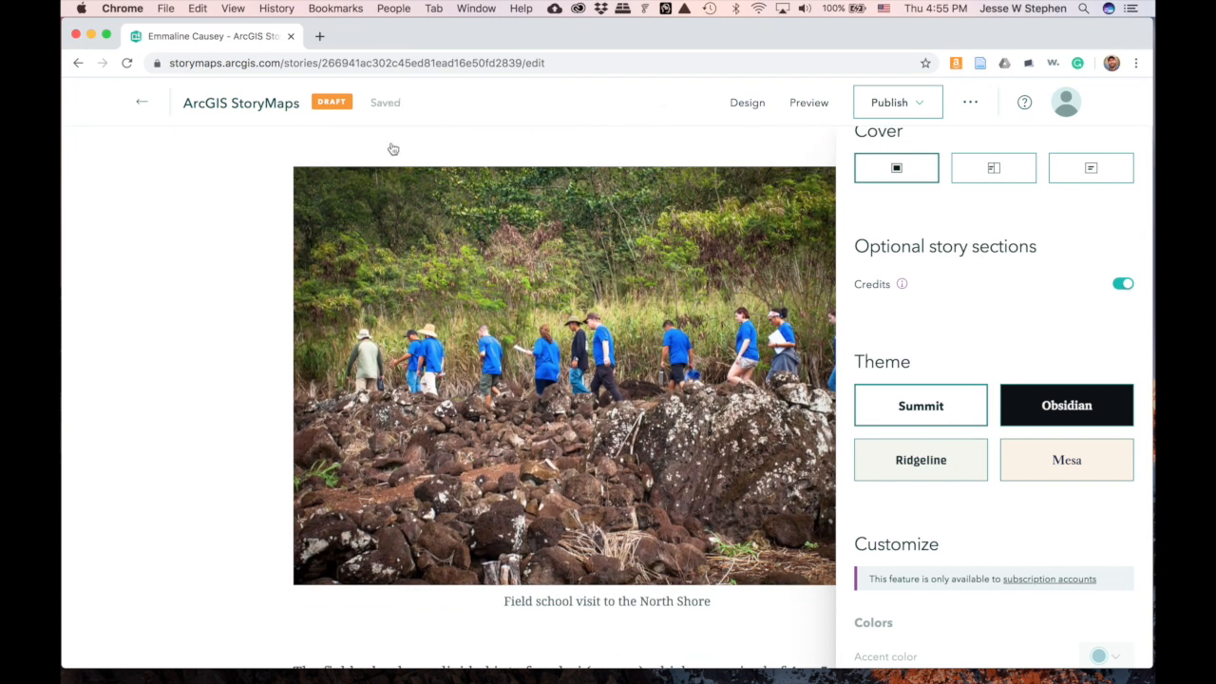
# - Go back to the Stories list and reopen the biography draft story
pyautogui.click(139, 105)
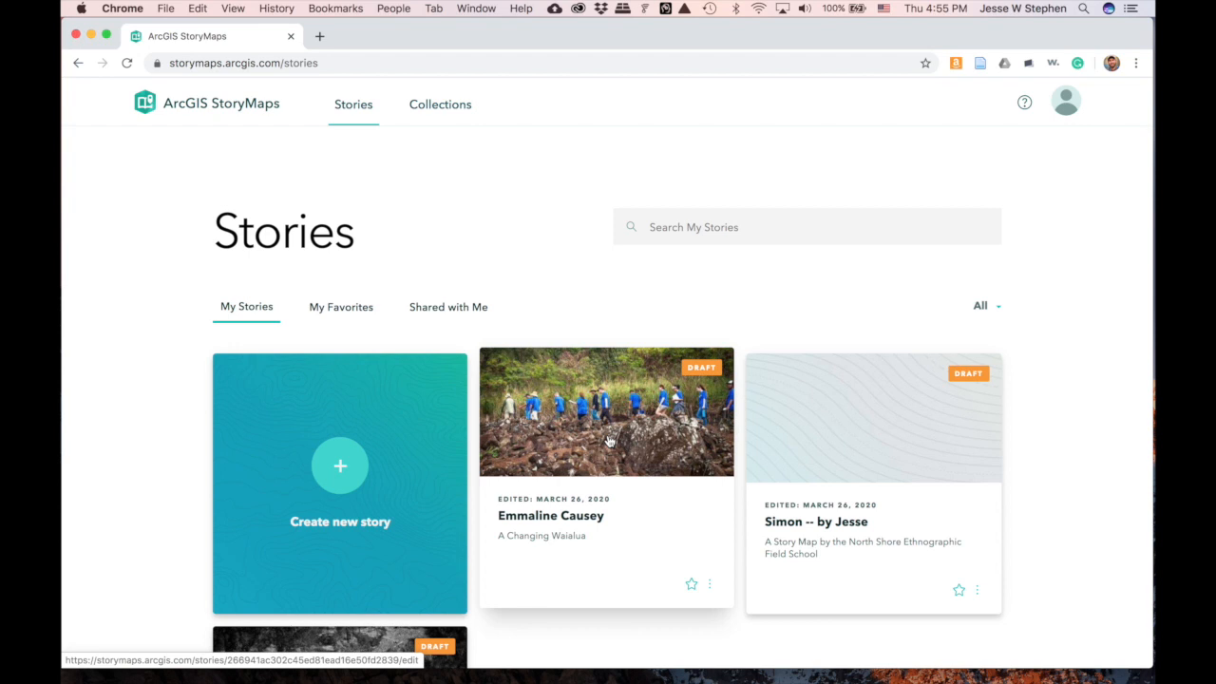
pyautogui.scroll(-1, 609, 440)
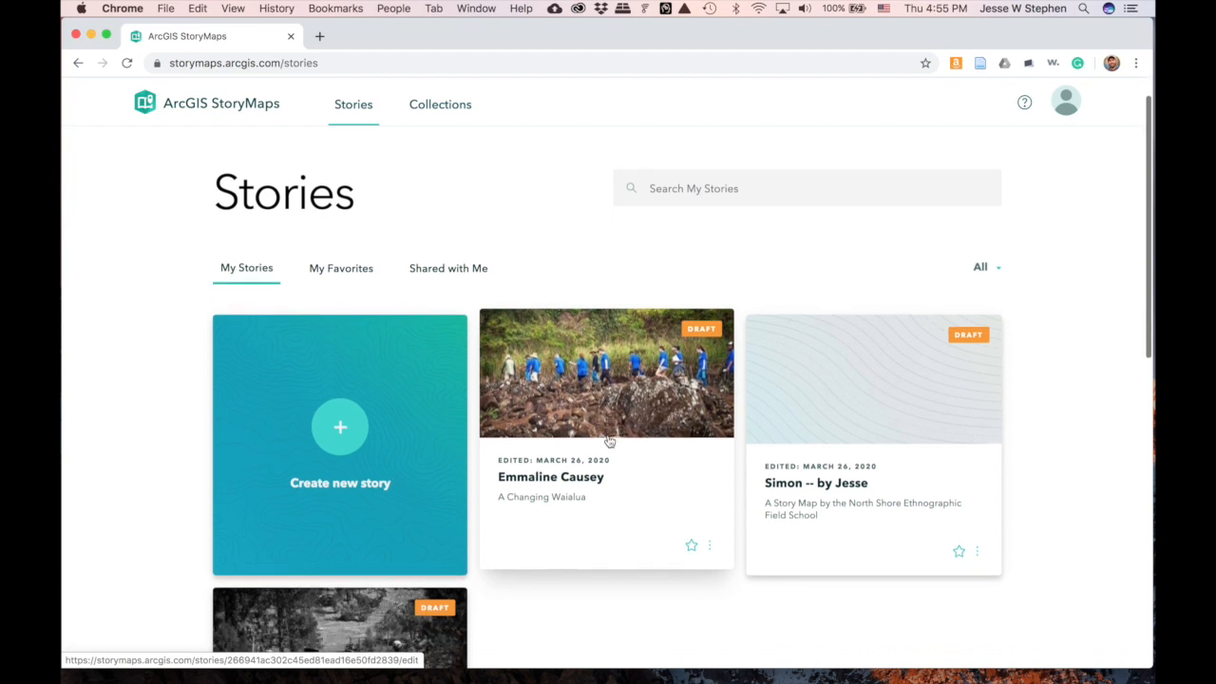
pyautogui.click(585, 410)
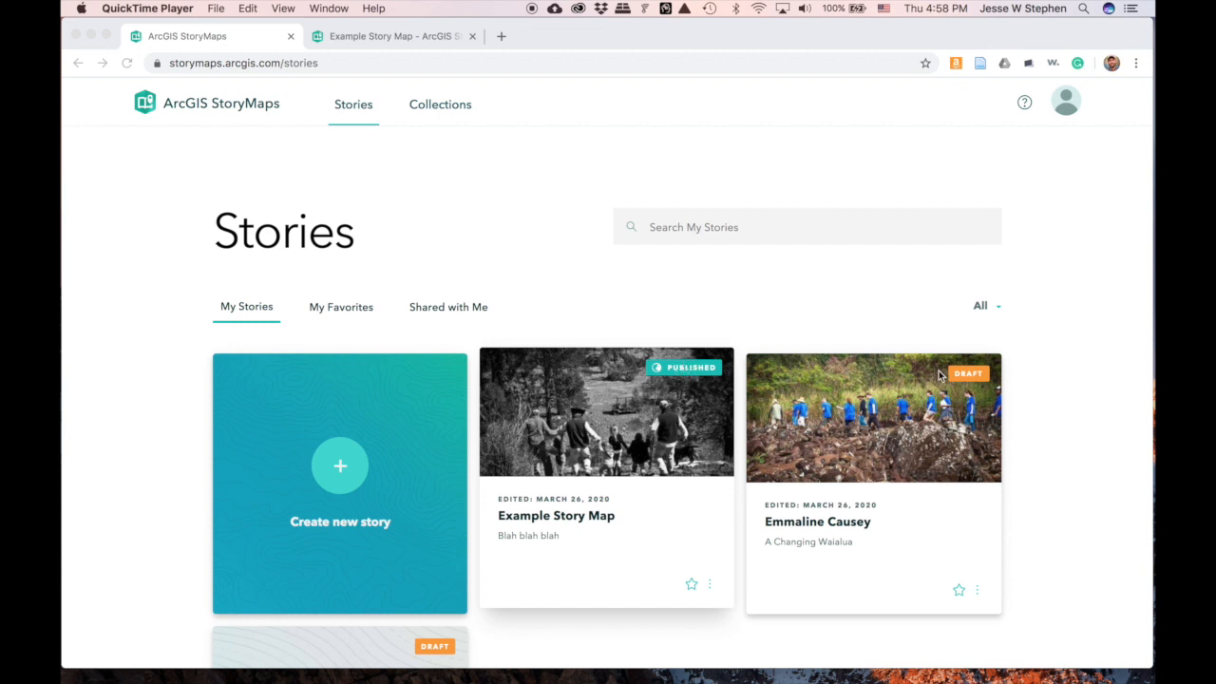
pyautogui.rightClick(673, 377)
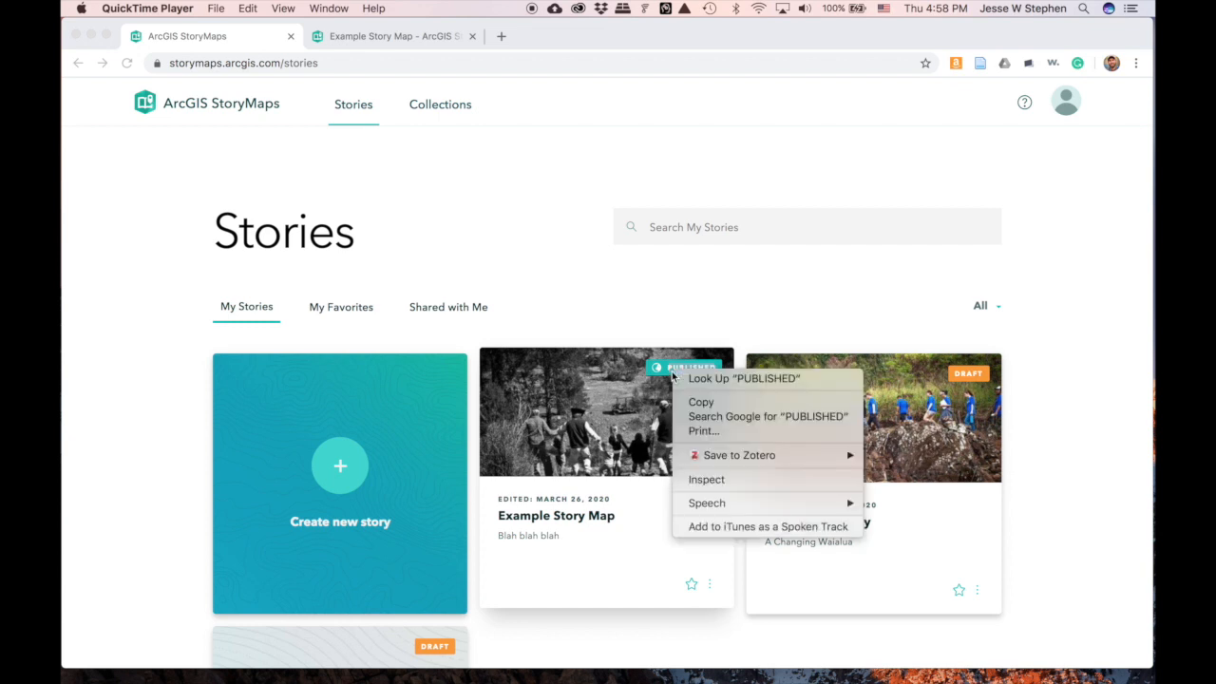
pyautogui.click(591, 428)
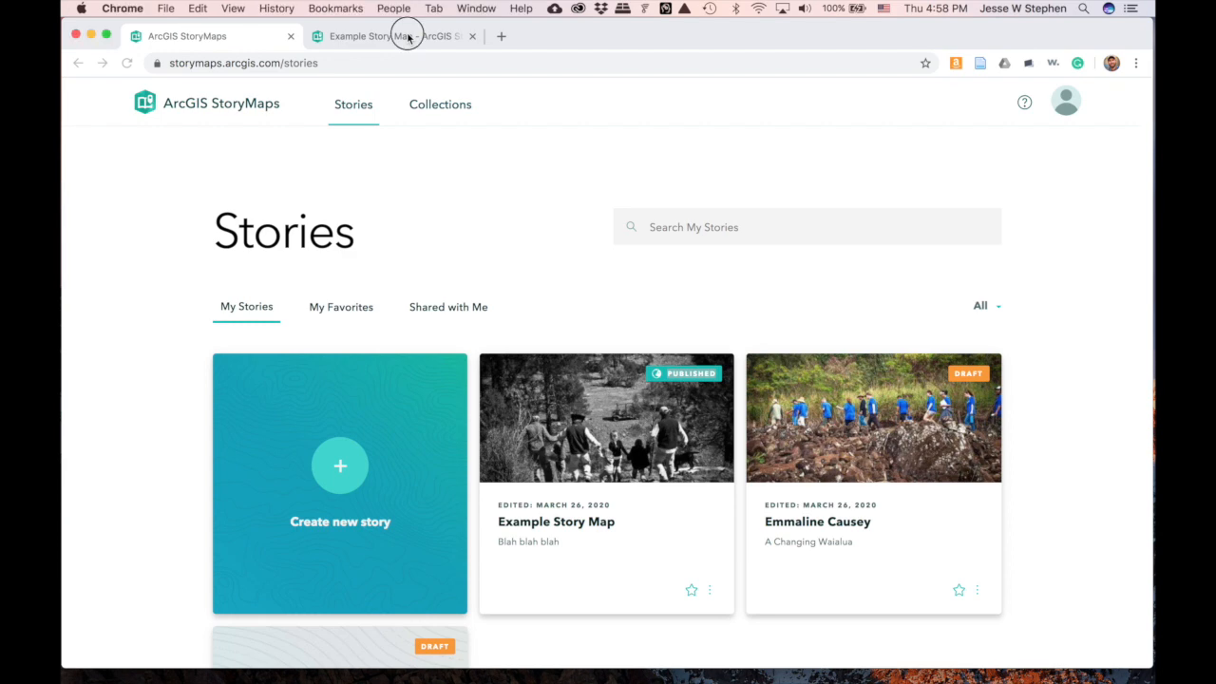
# - Select the Example Story Map's full web address, then return to the Stories list
pyautogui.click(407, 36)
pyautogui.doubleClick(384, 64)
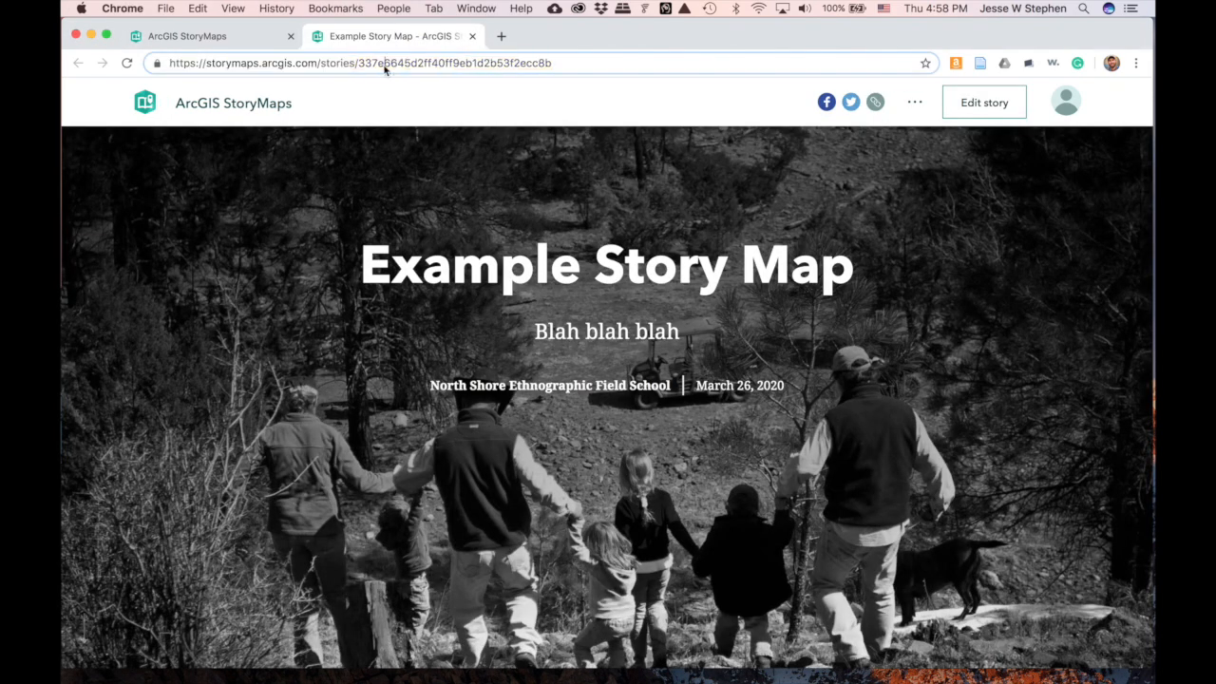
pyautogui.tripleClick(384, 64)
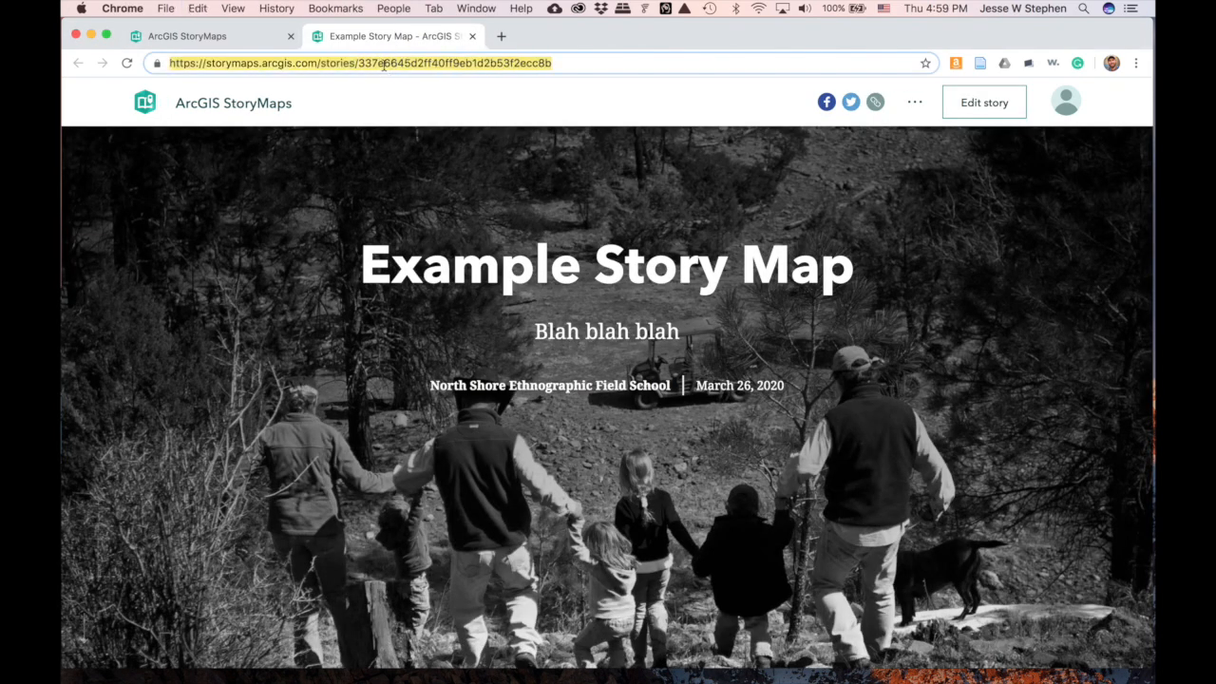
pyautogui.click(210, 38)
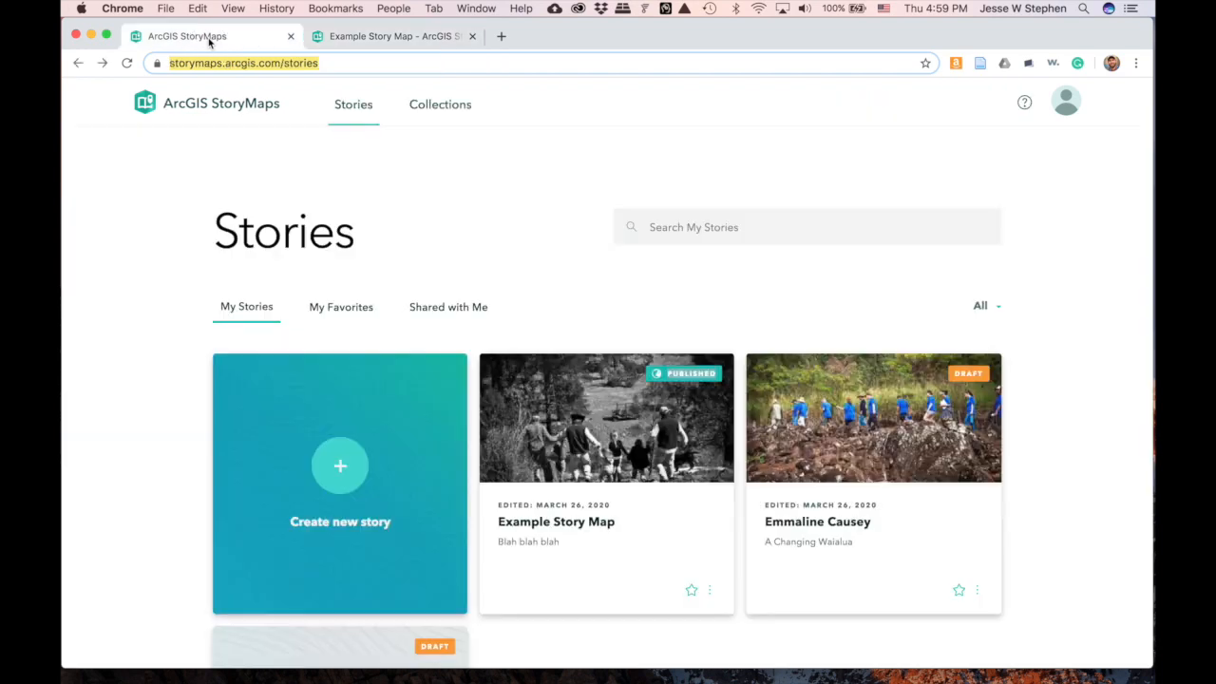
pyautogui.click(819, 430)
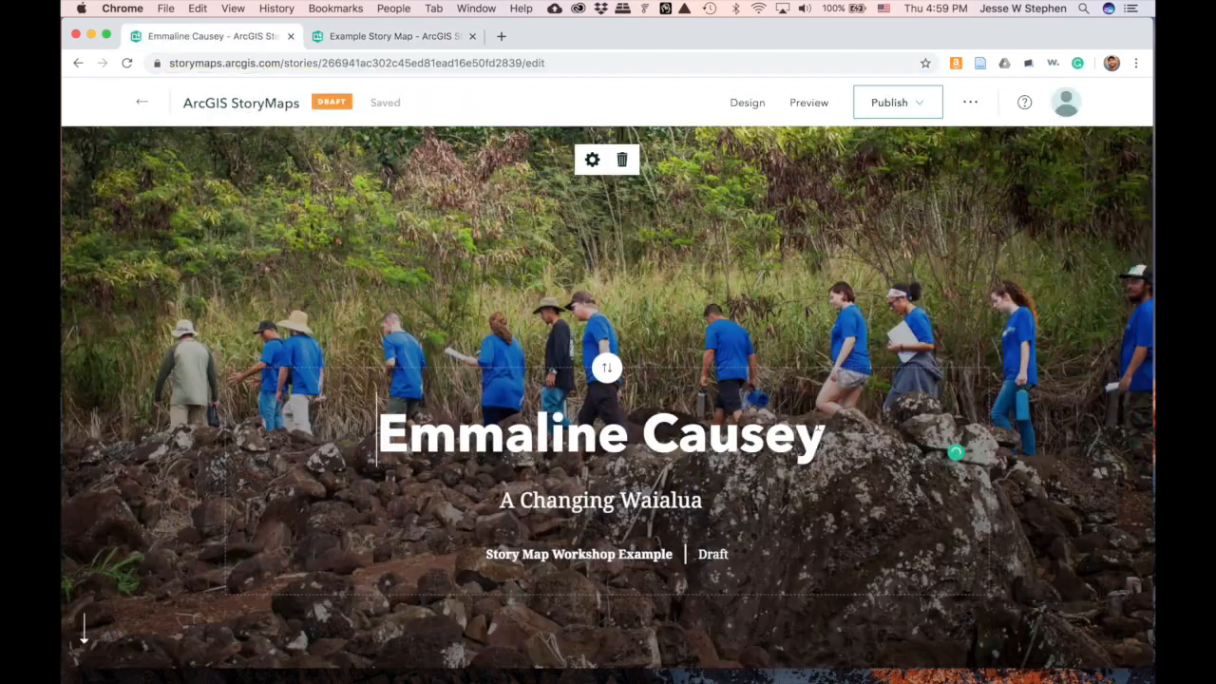
pyautogui.scroll(-15, 639, 375)
pyautogui.scroll(-20, 639, 375)
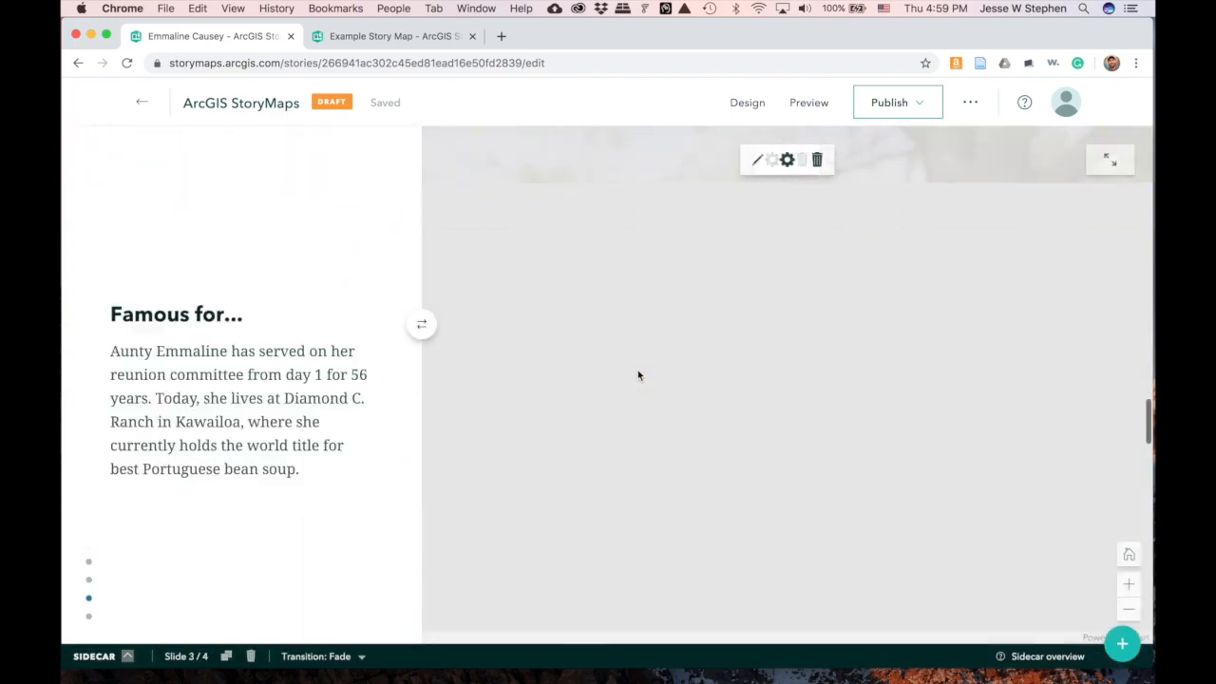
pyautogui.scroll(1, 637, 369)
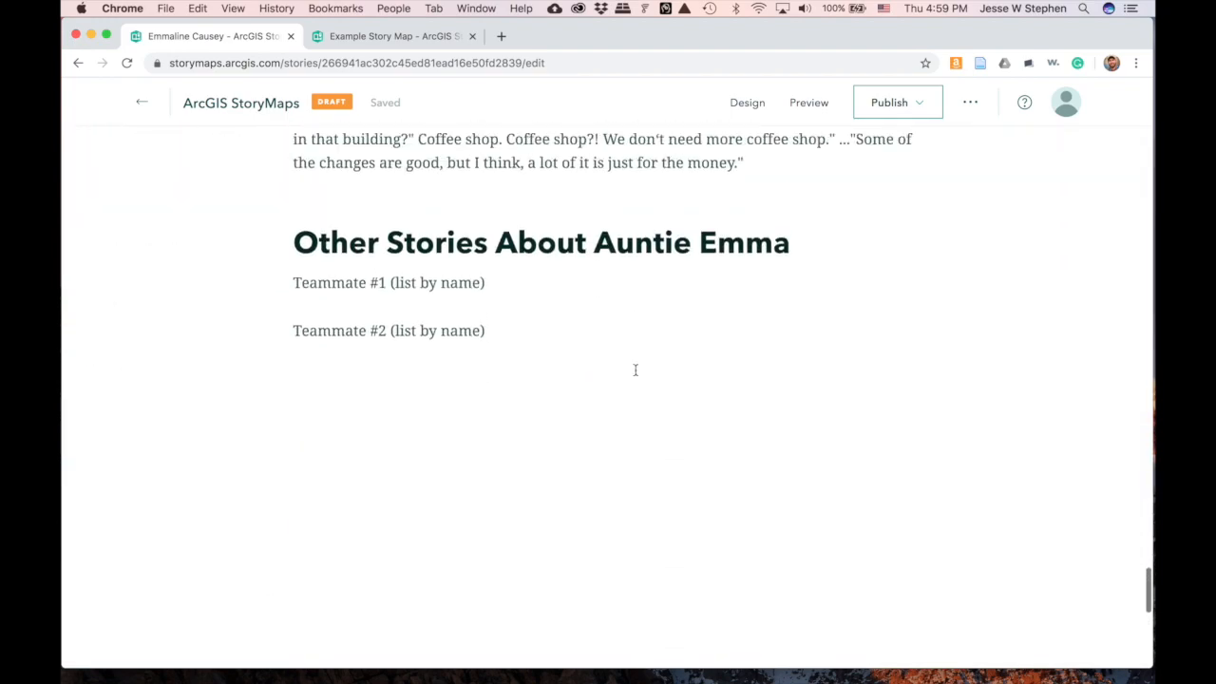
# - Link the whole 'Teammate #1 (list by name)' line to the pasted teammate story URL
pyautogui.moveTo(294, 282); pyautogui.dragTo(388, 283)
pyautogui.click(430, 281)
pyautogui.moveTo(294, 282); pyautogui.dragTo(486, 283)
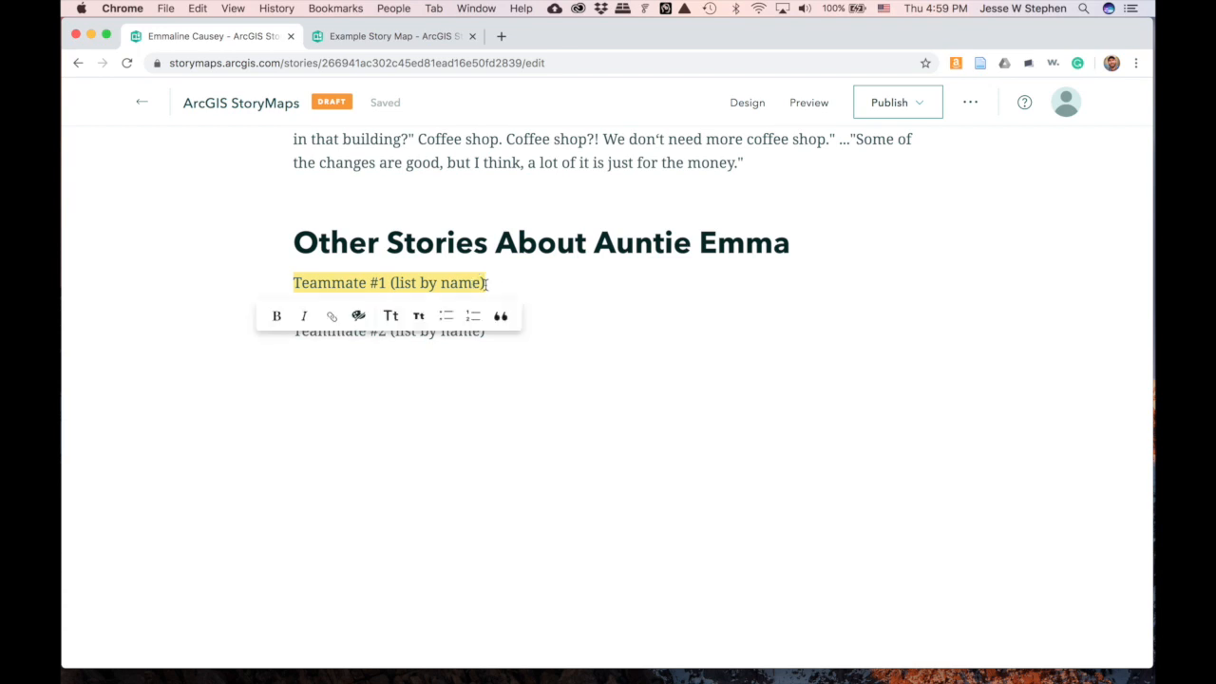
pyautogui.click(331, 315)
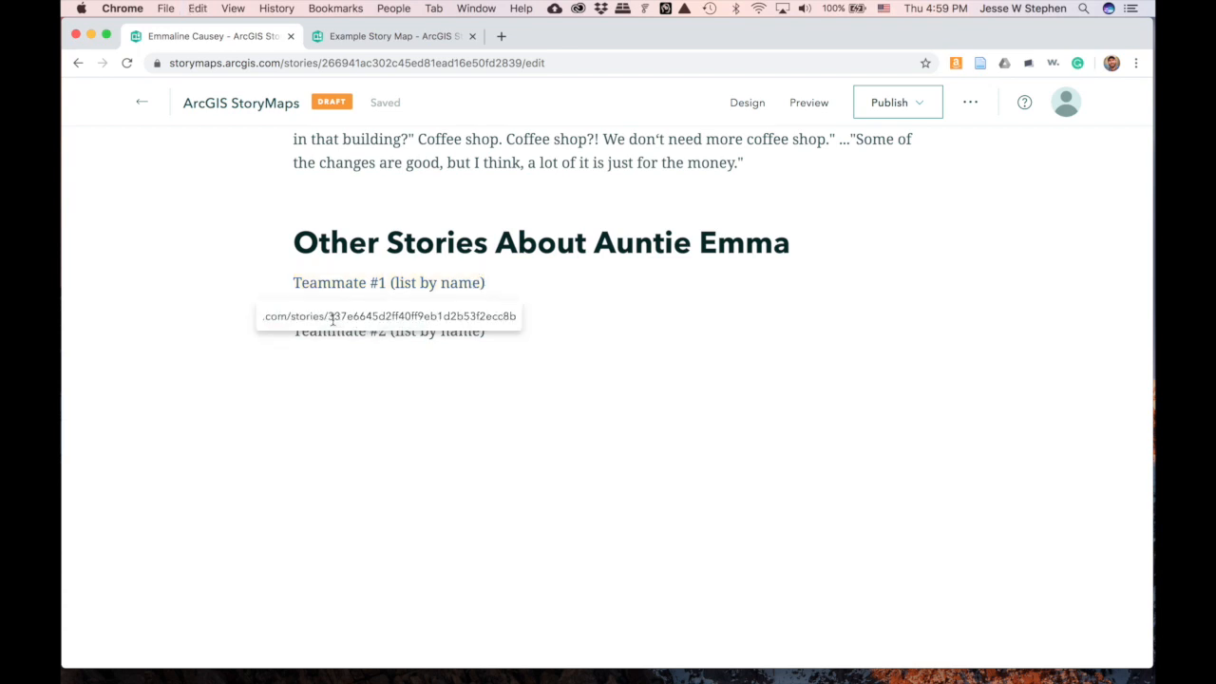
pyautogui.press('Return')
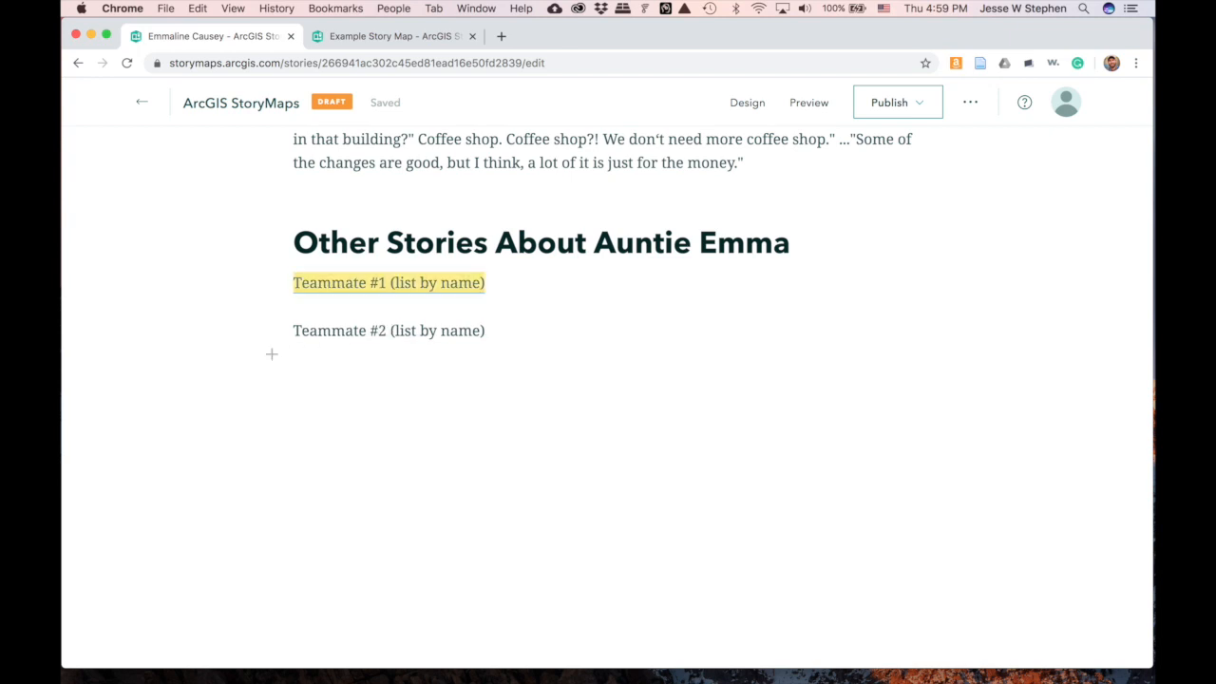
pyautogui.click(547, 318)
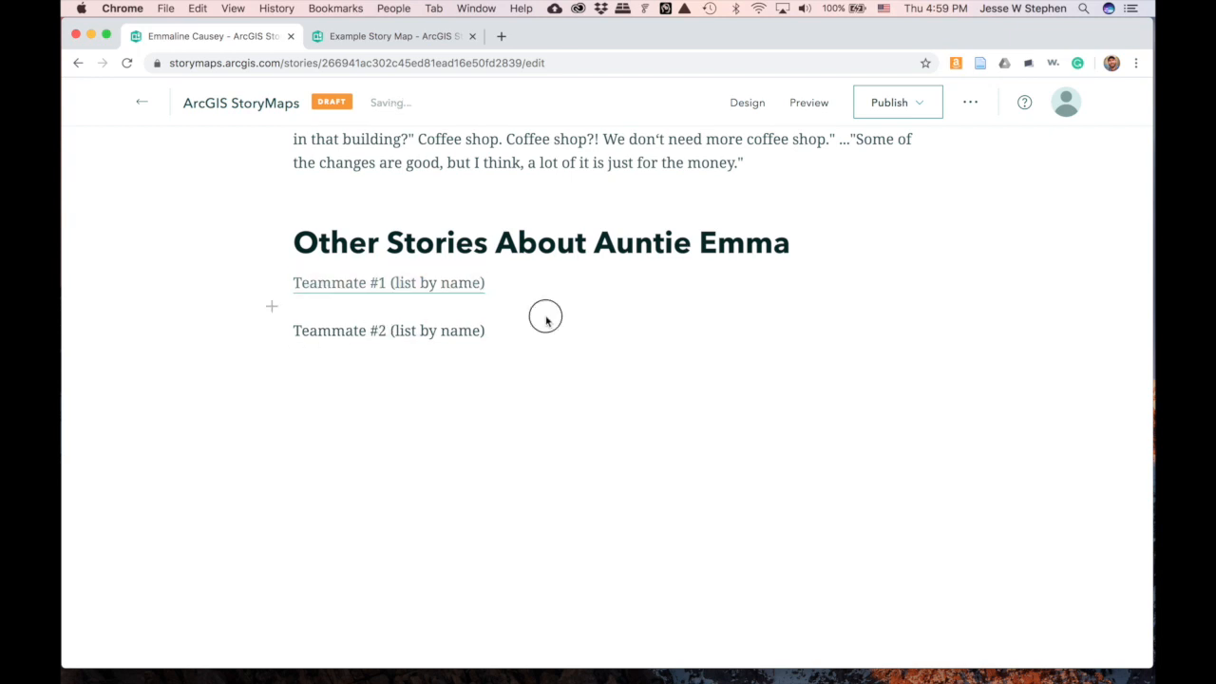
# - Preview the story and check that the Teammate #1 link opens the Example Story Map
pyautogui.click(804, 114)
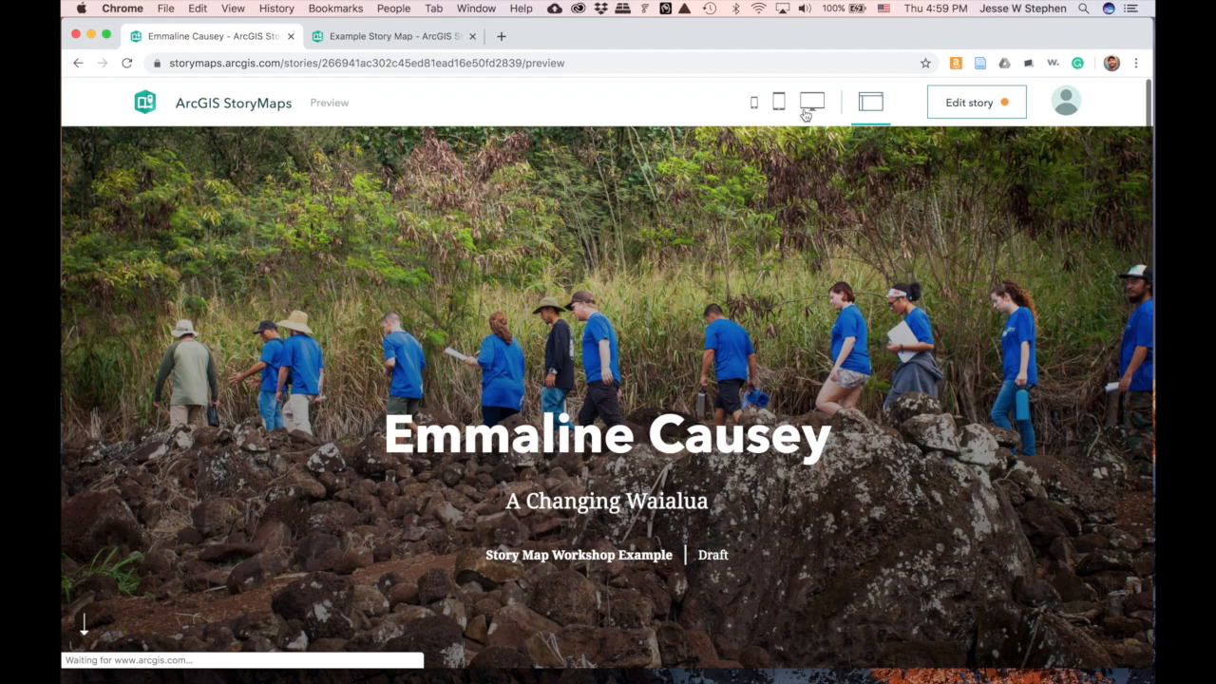
pyautogui.scroll(-15, 637, 290)
pyautogui.scroll(-20, 638, 295)
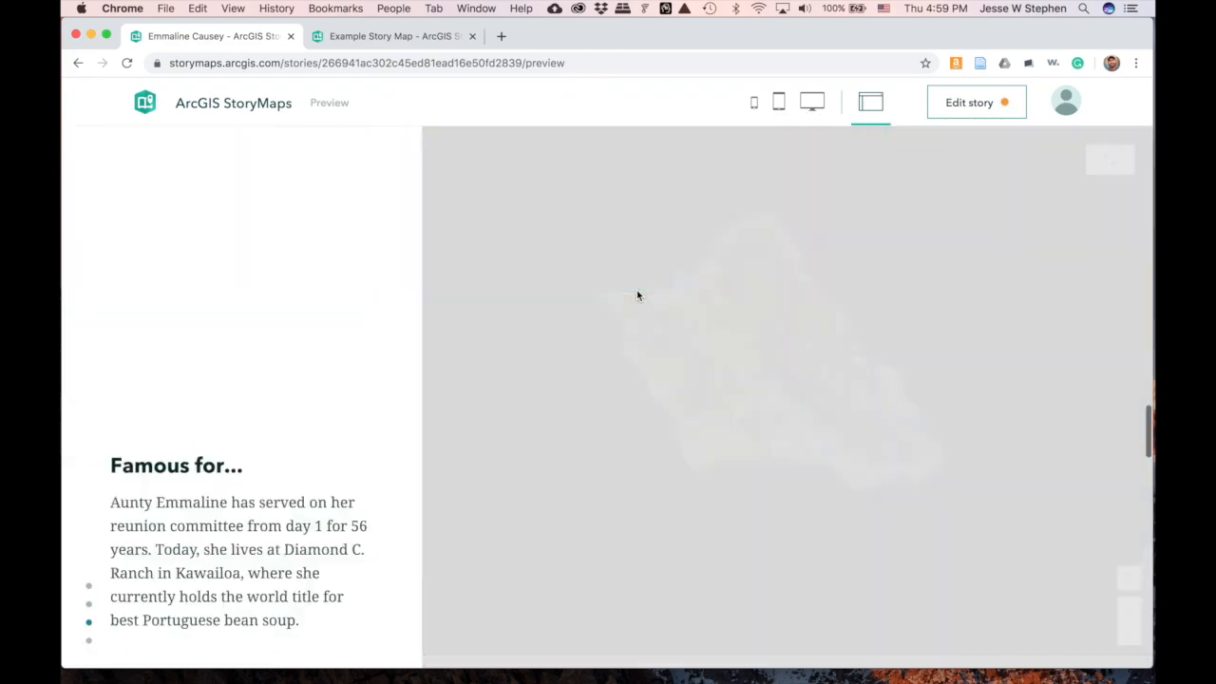
pyautogui.scroll(-9, 637, 289)
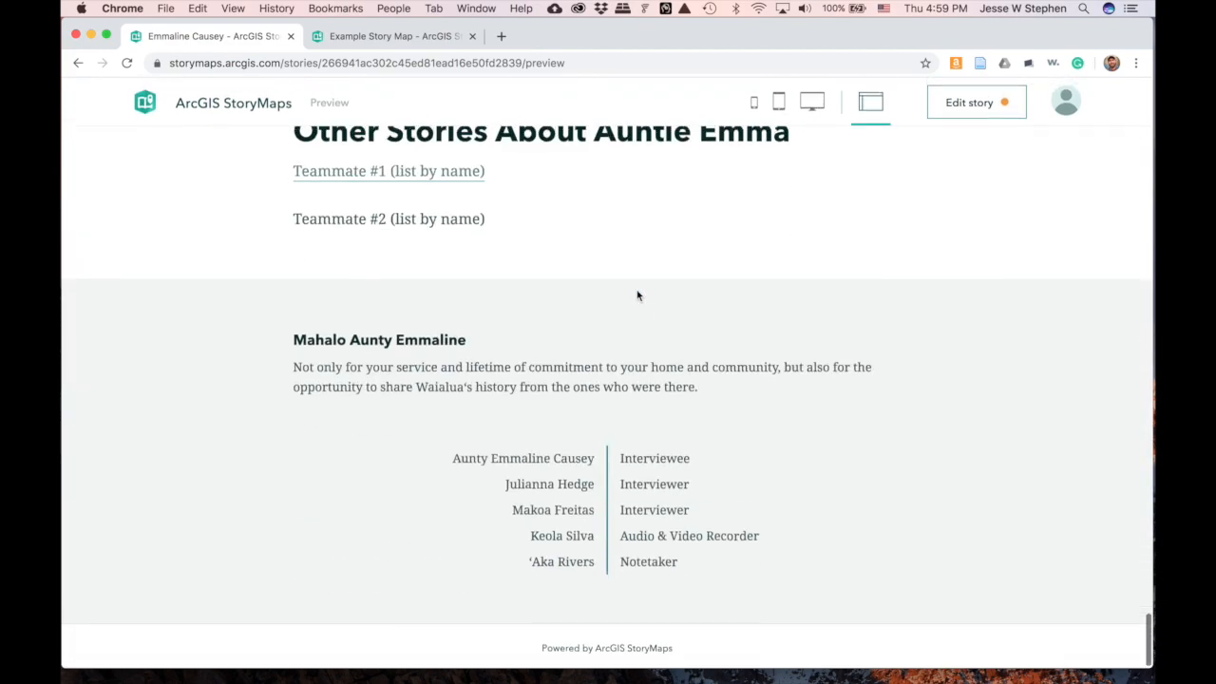
pyautogui.scroll(3, 636, 290)
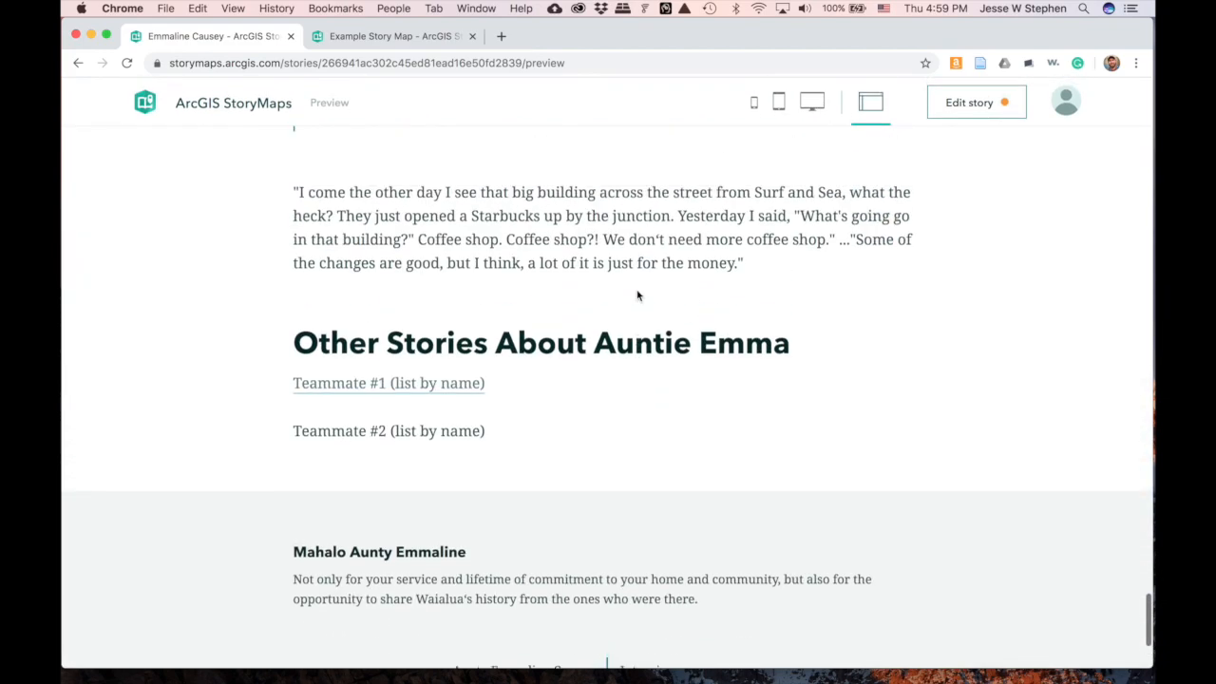
pyautogui.click(424, 387)
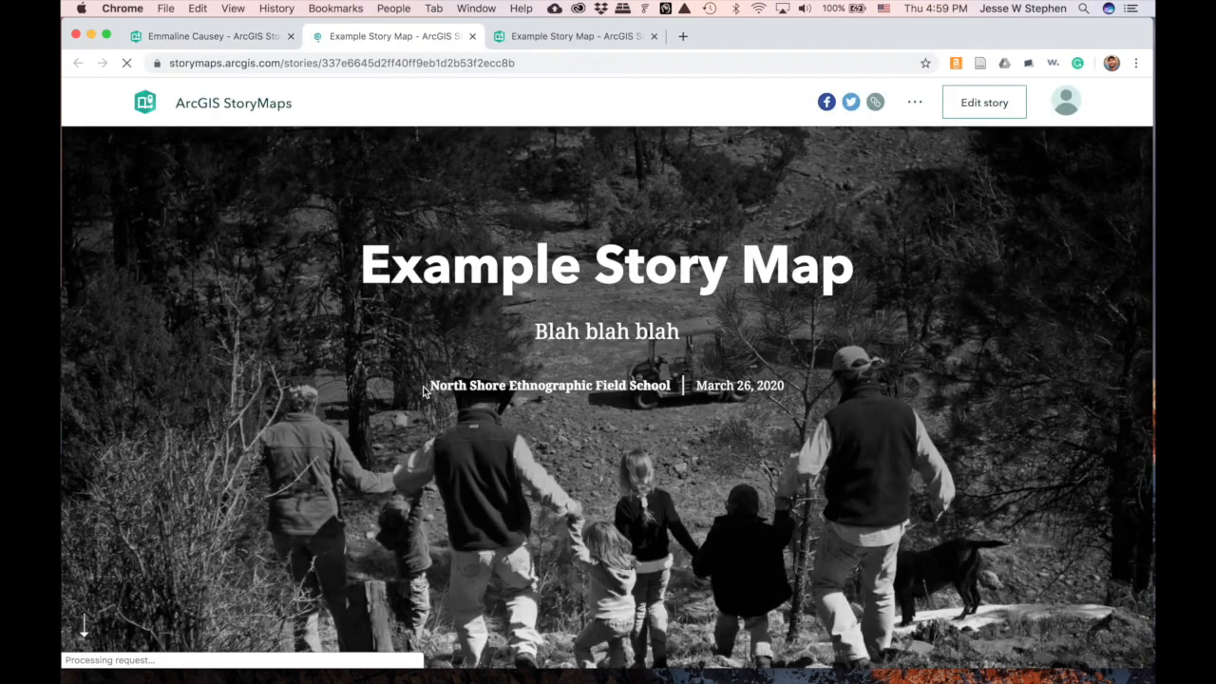
pyautogui.scroll(-15, 425, 390)
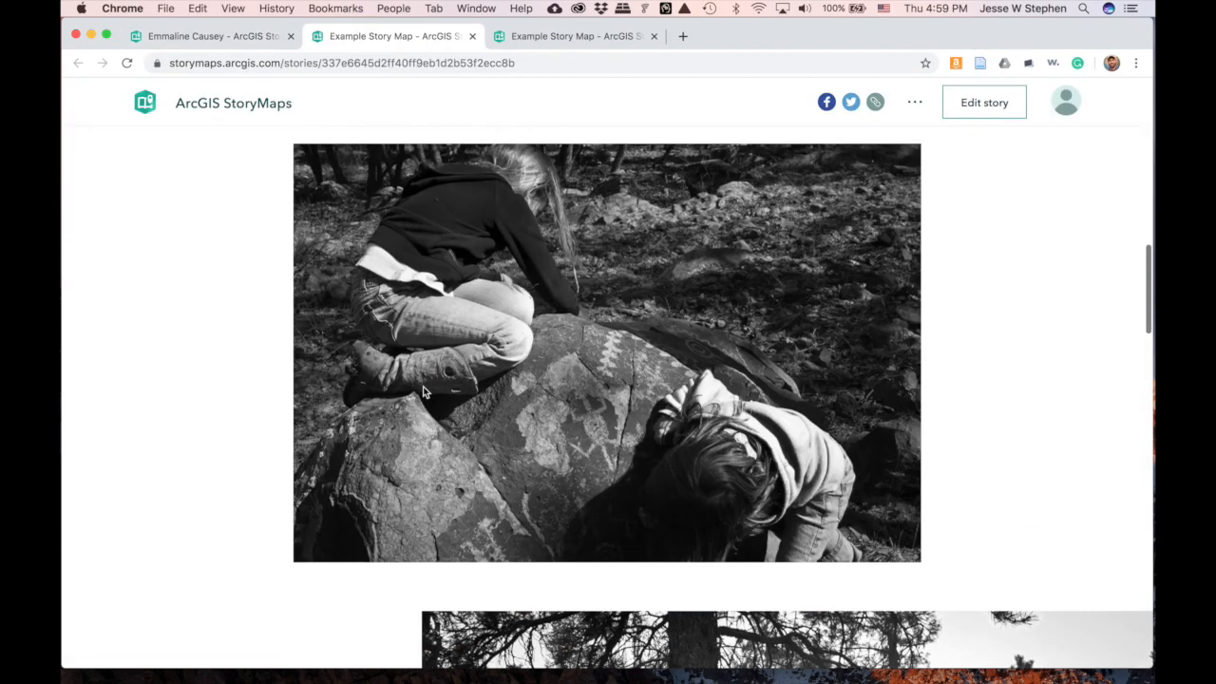
pyautogui.scroll(15, 425, 389)
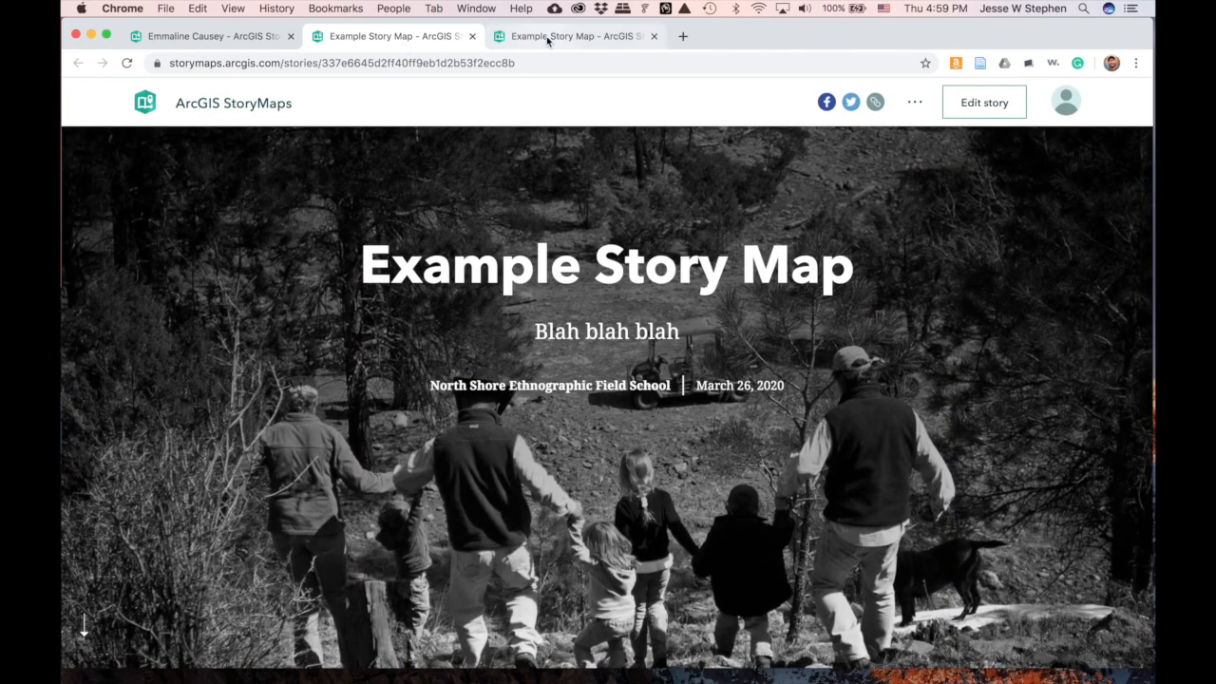
pyautogui.click(228, 40)
pyautogui.scroll(-3, 510, 345)
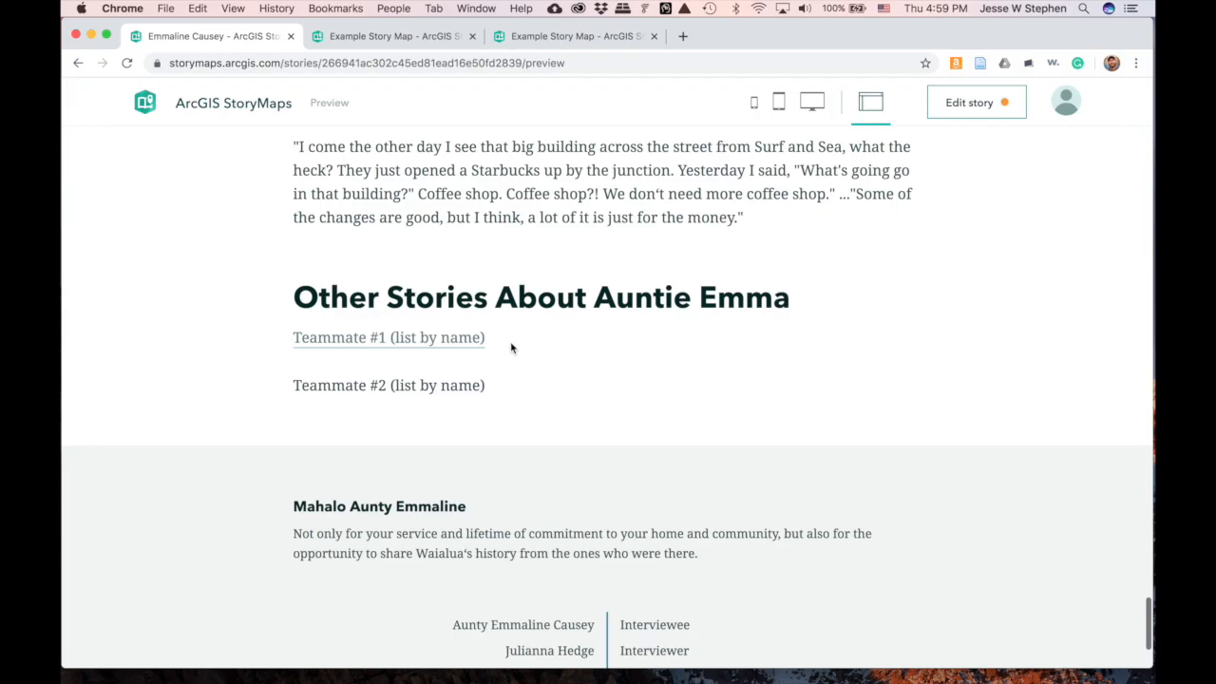
pyautogui.scroll(1, 589, 364)
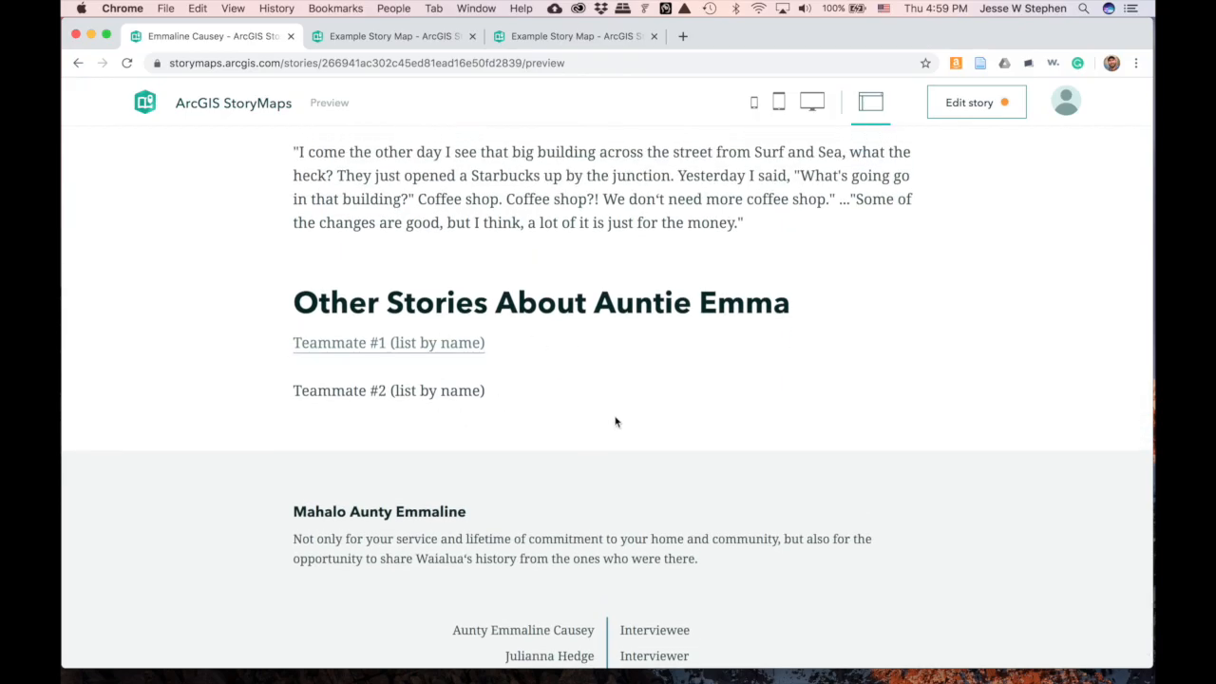
pyautogui.scroll(10, 614, 418)
pyautogui.scroll(20, 614, 416)
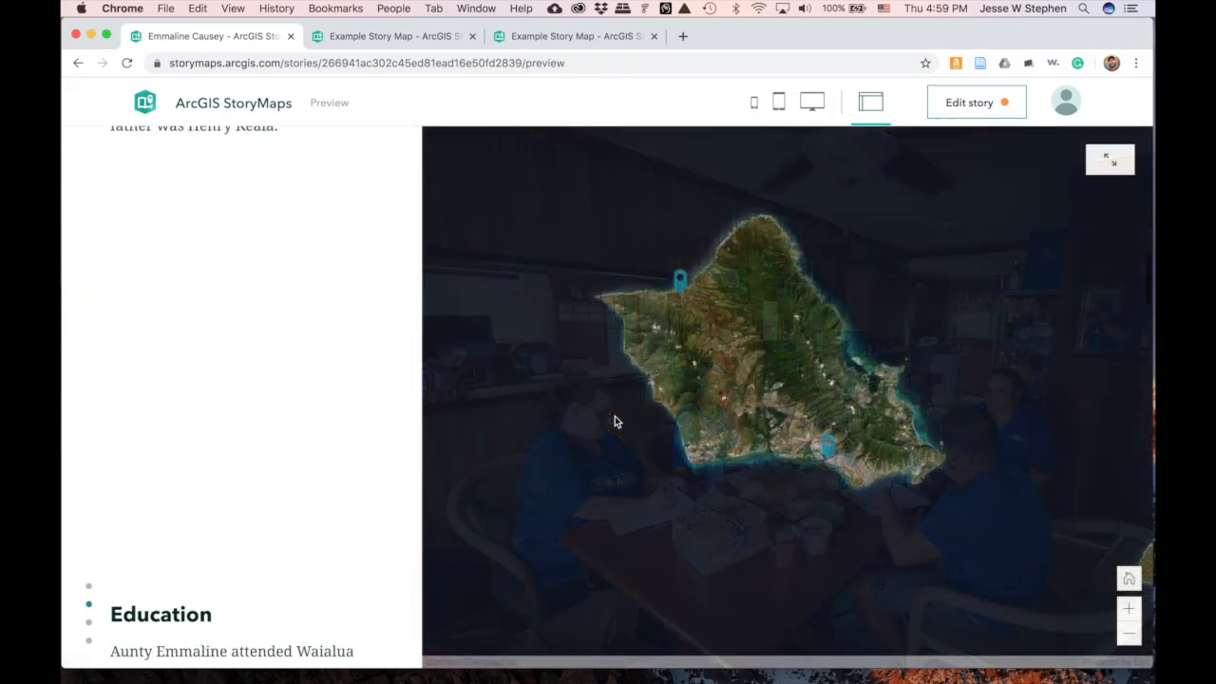
pyautogui.scroll(5, 615, 417)
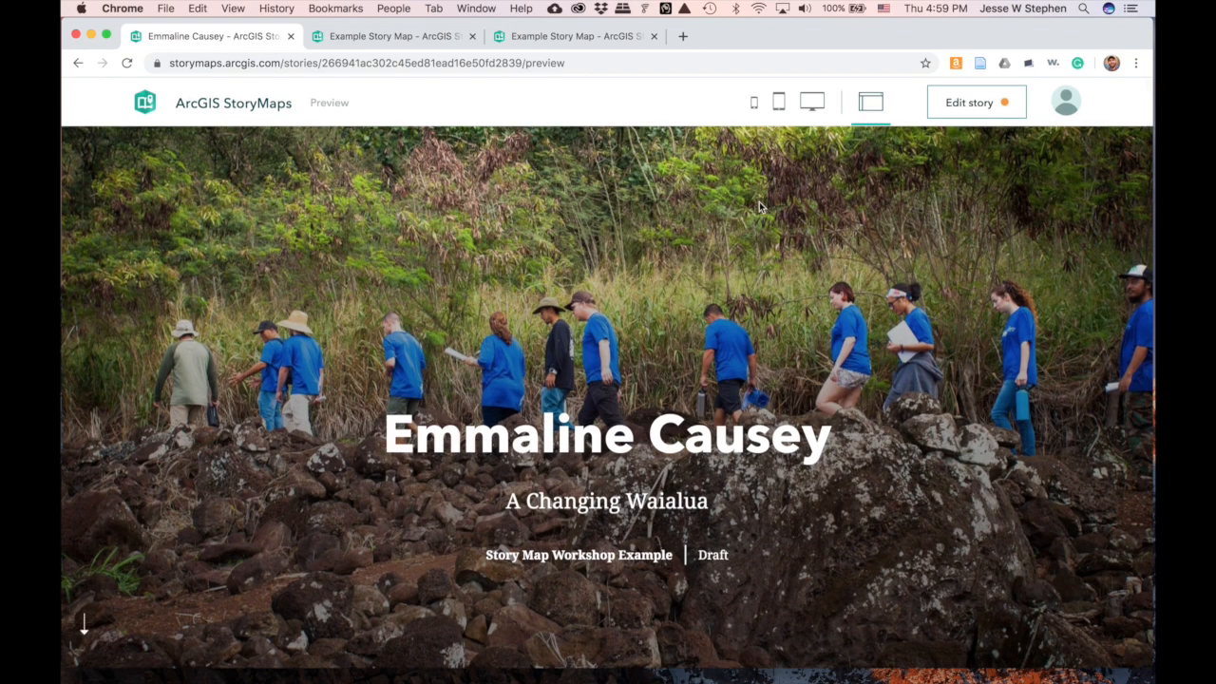
pyautogui.click(947, 115)
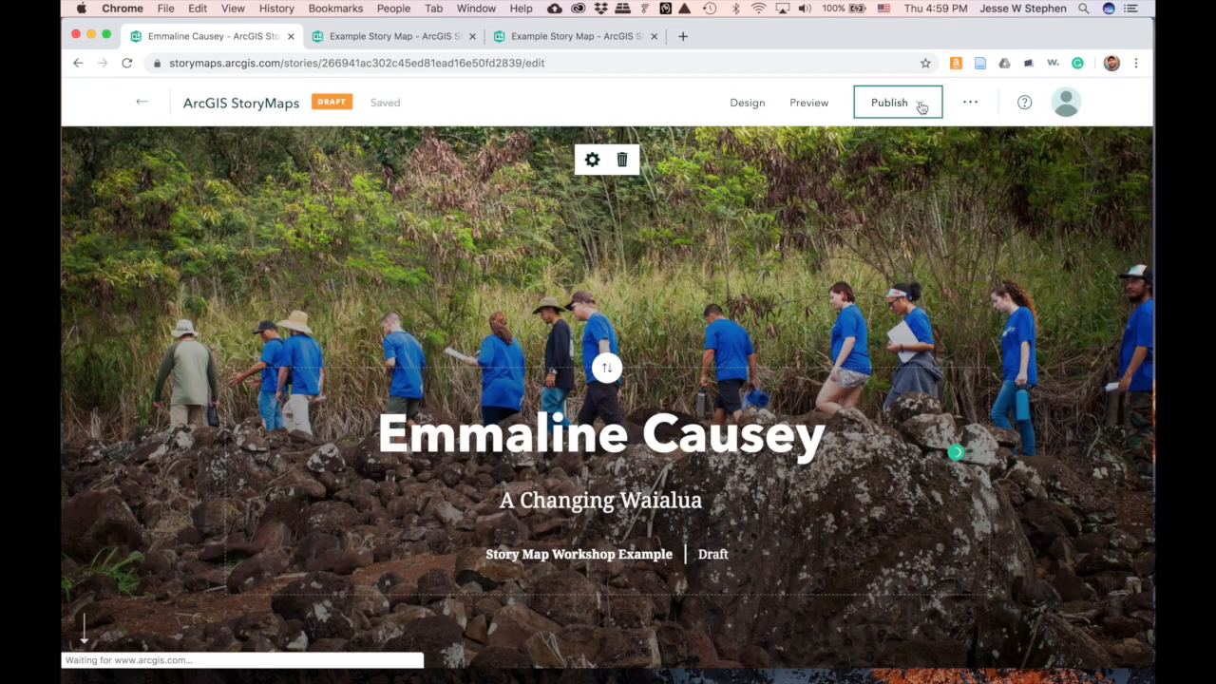
pyautogui.click(918, 104)
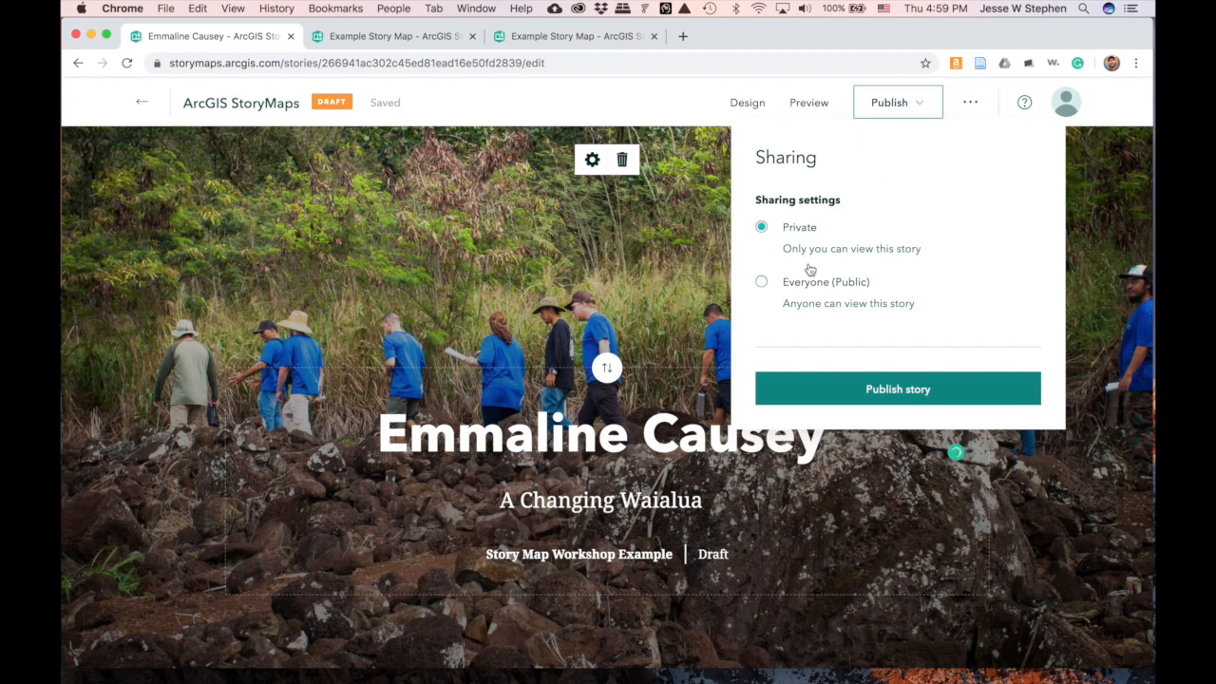
pyautogui.click(762, 282)
pyautogui.click(897, 389)
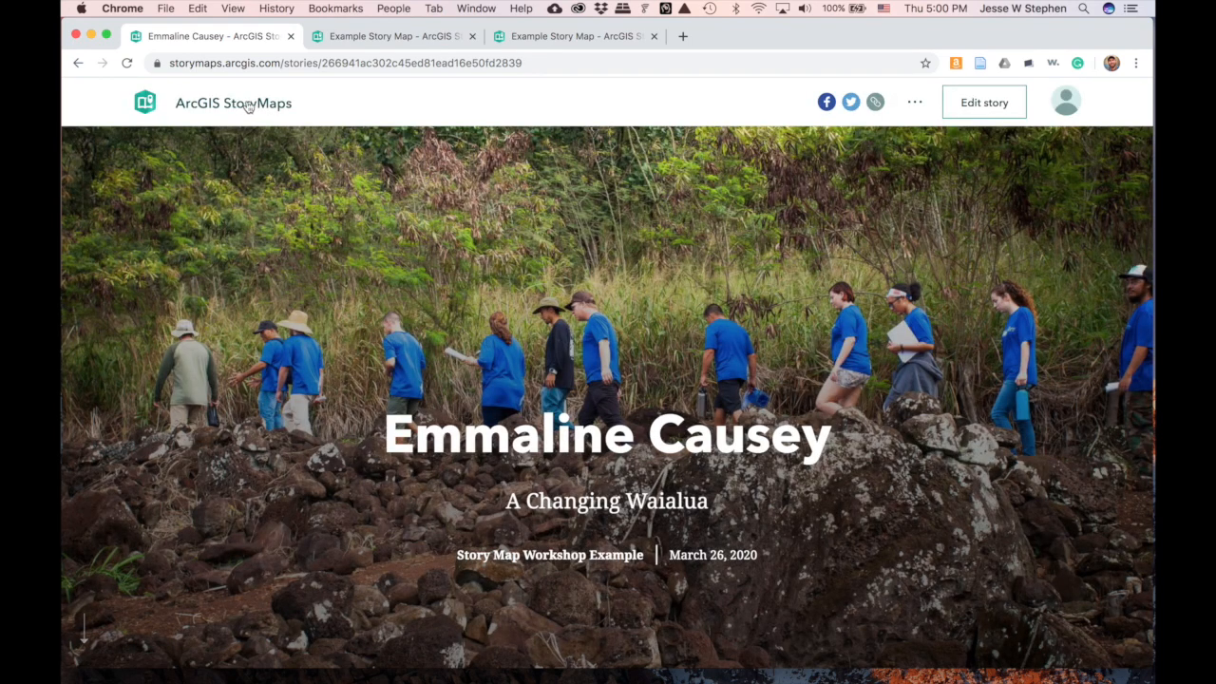
# - Return to the published story and launch ArcGIS StoryMaps to reach the Stories list
pyautogui.click(399, 38)
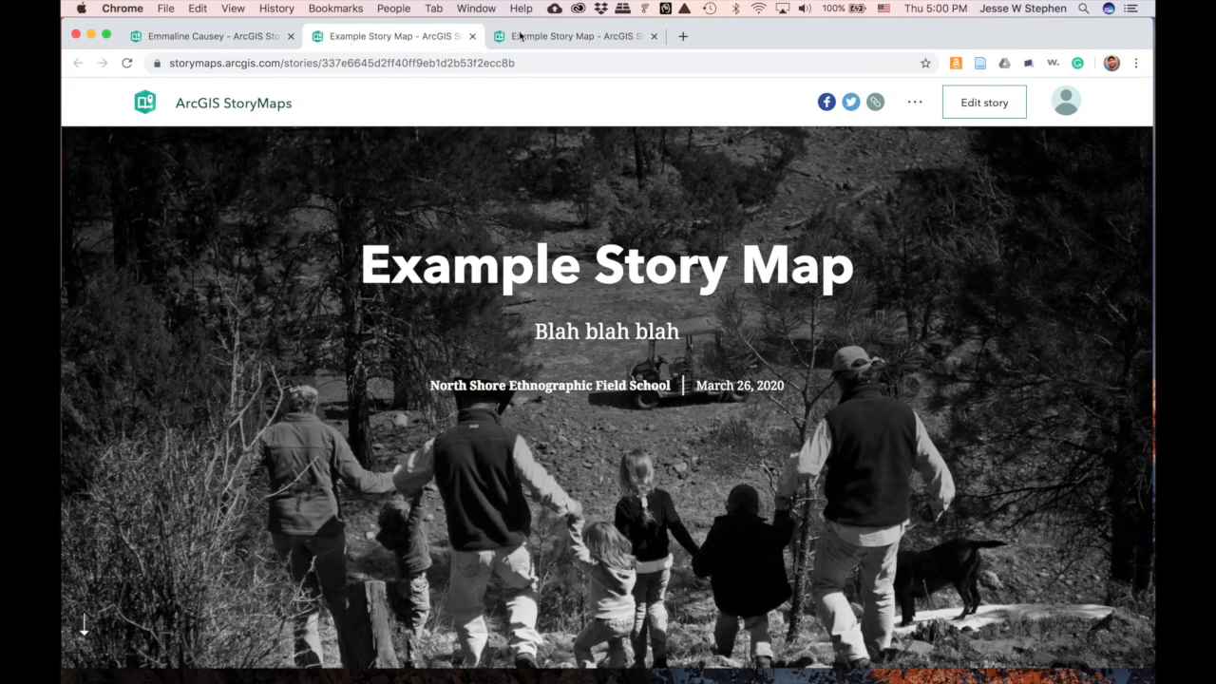
pyautogui.click(557, 36)
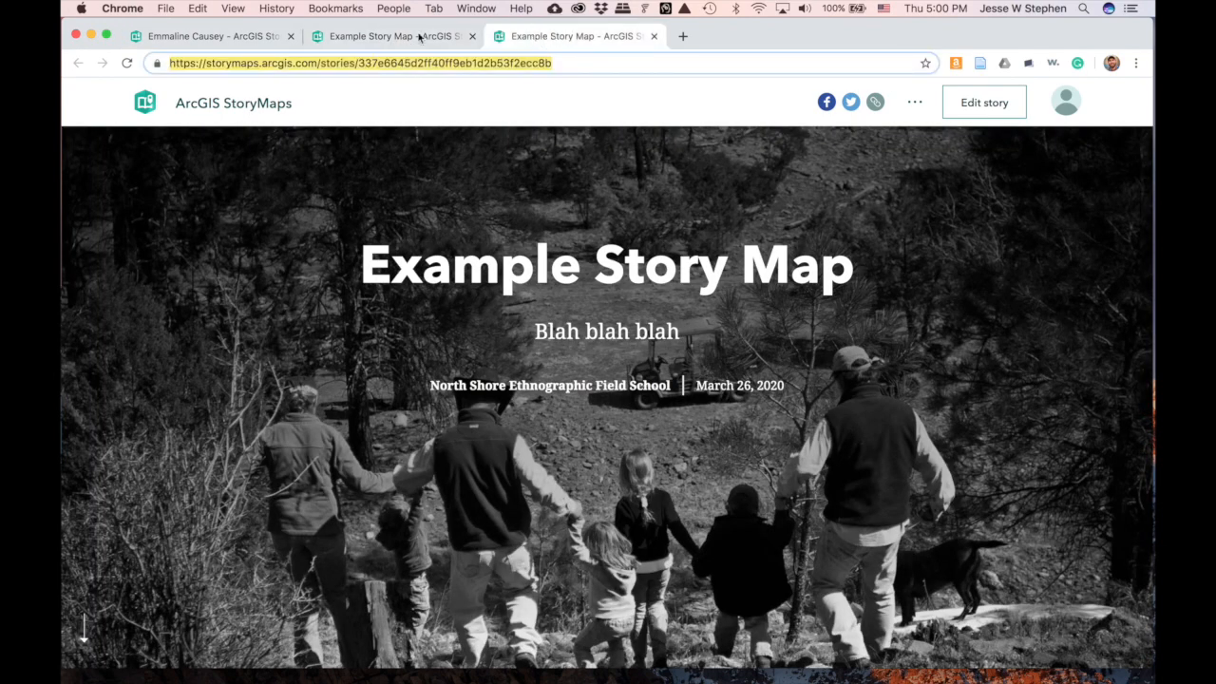
pyautogui.click(211, 36)
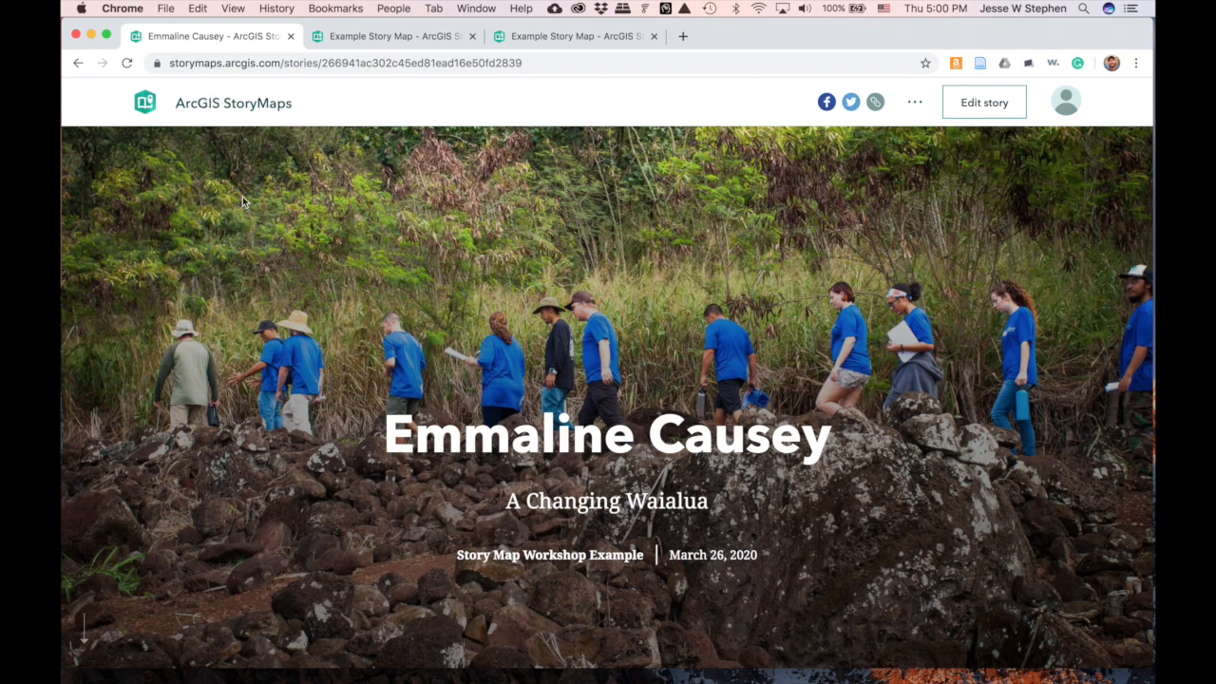
pyautogui.click(152, 111)
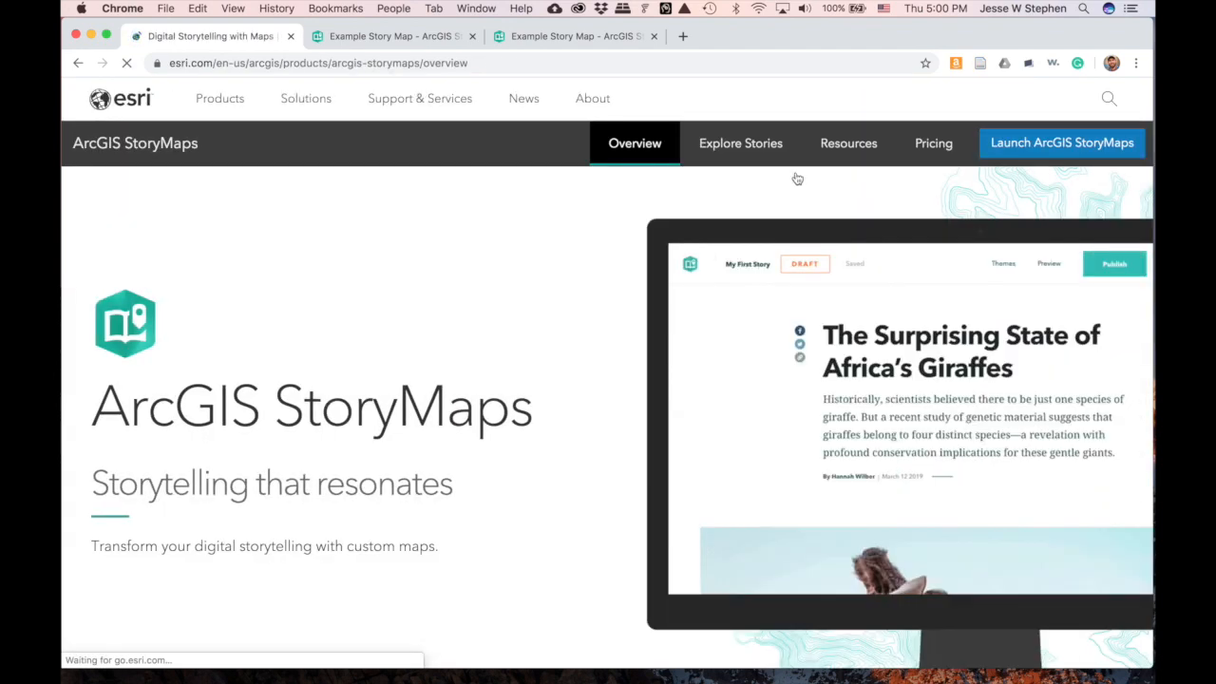
pyautogui.click(1026, 152)
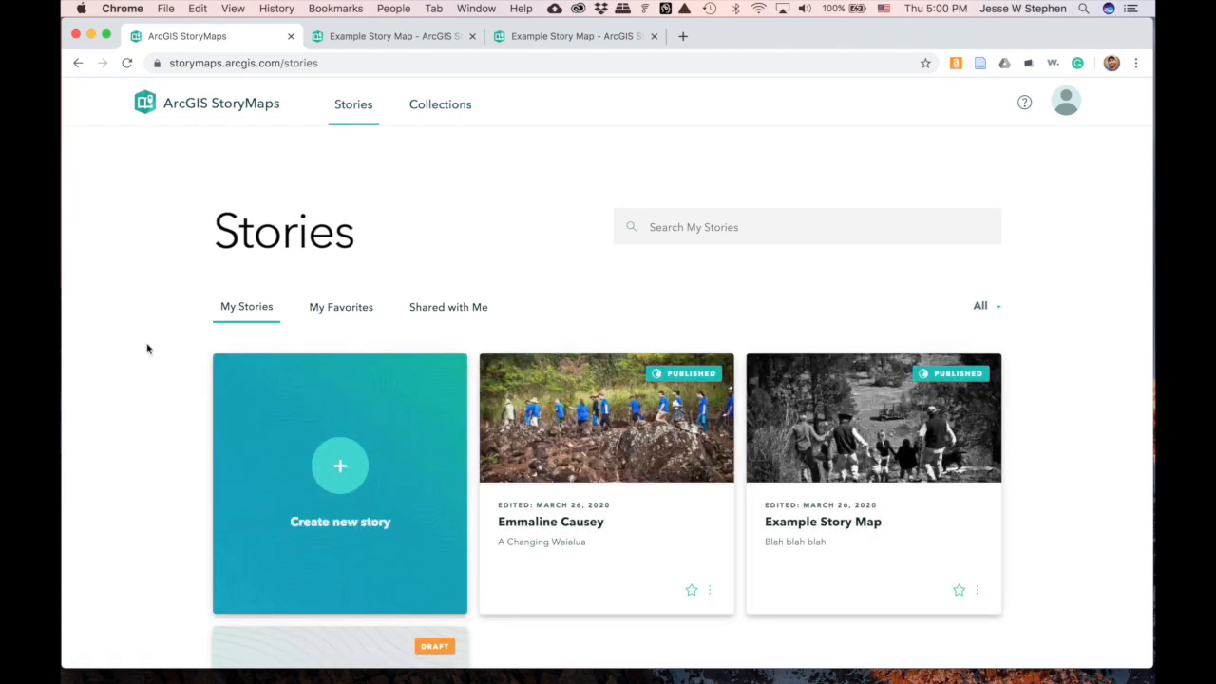
pyautogui.scroll(-2, 152, 410)
pyautogui.scroll(-1, 151, 411)
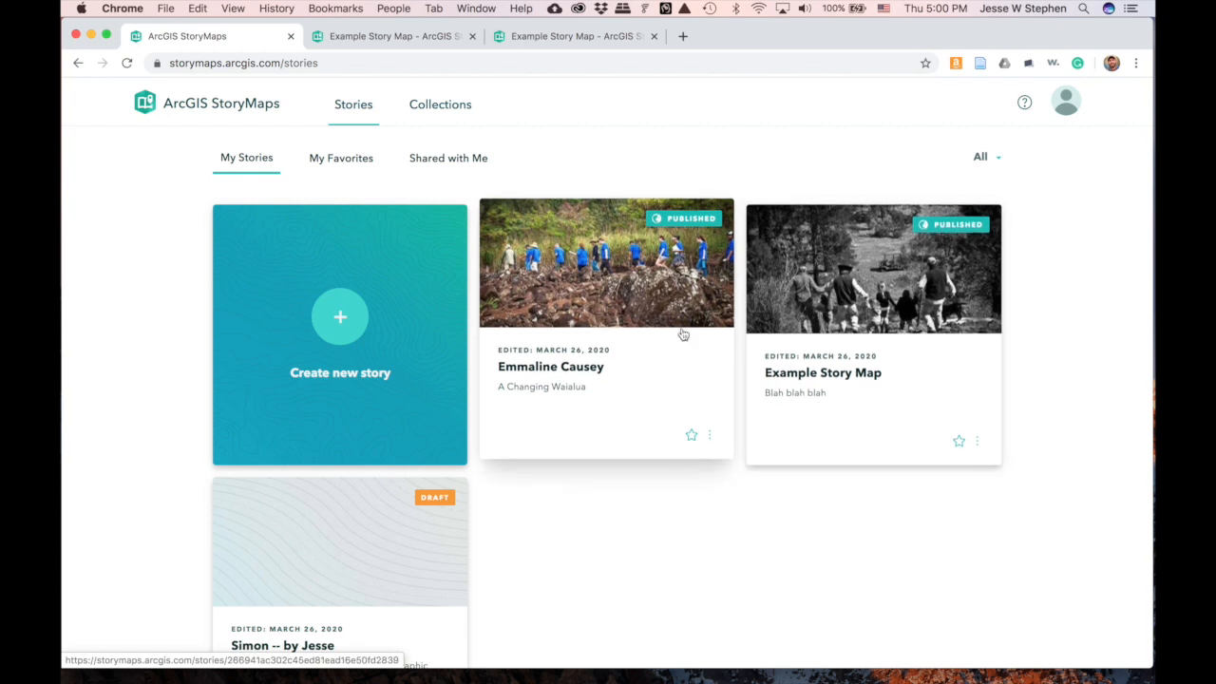
pyautogui.click(649, 290)
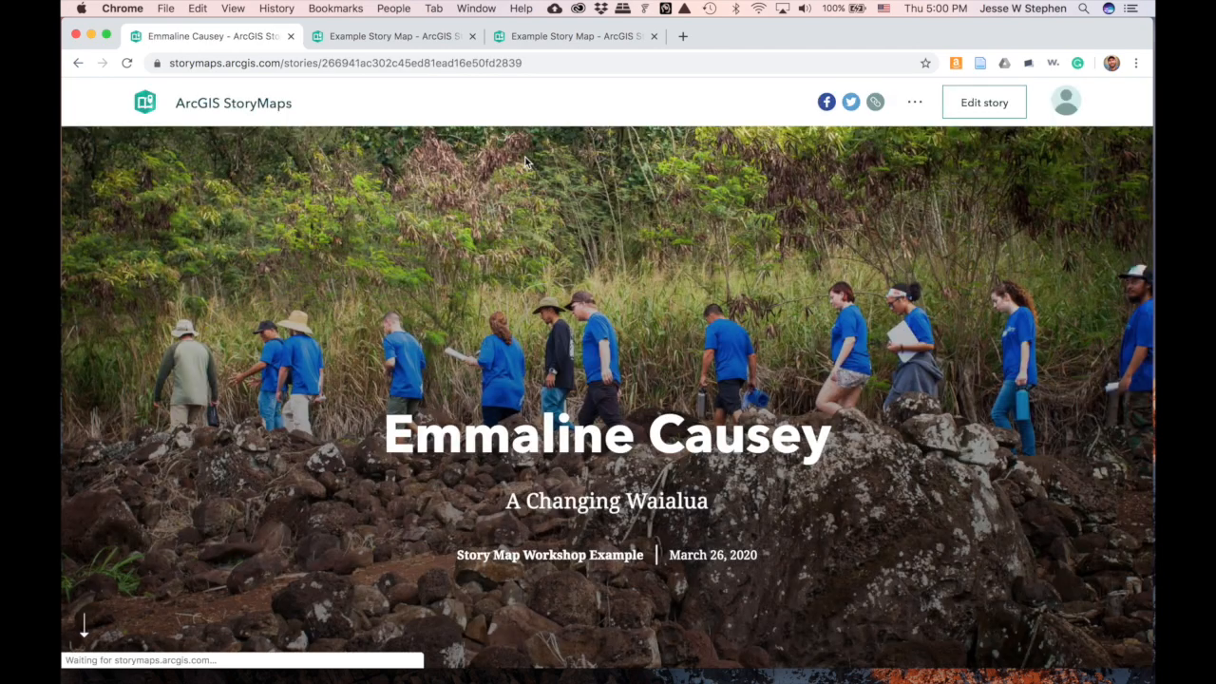
pyautogui.doubleClick(433, 62)
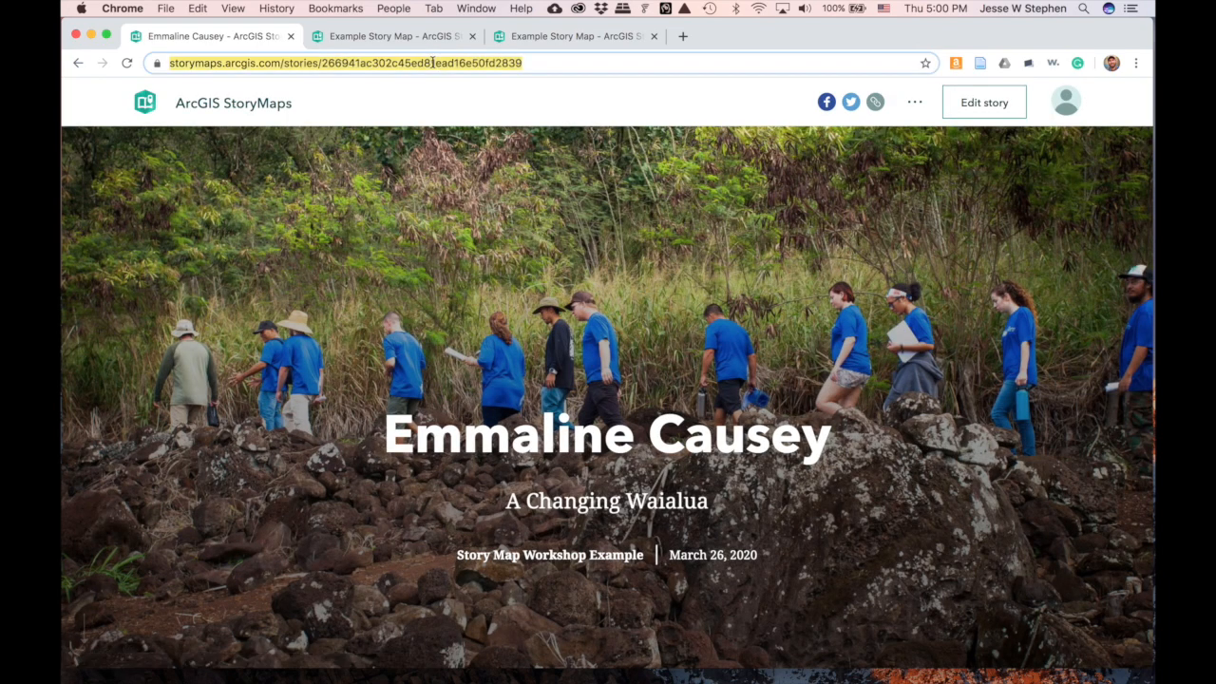
pyautogui.click(432, 62)
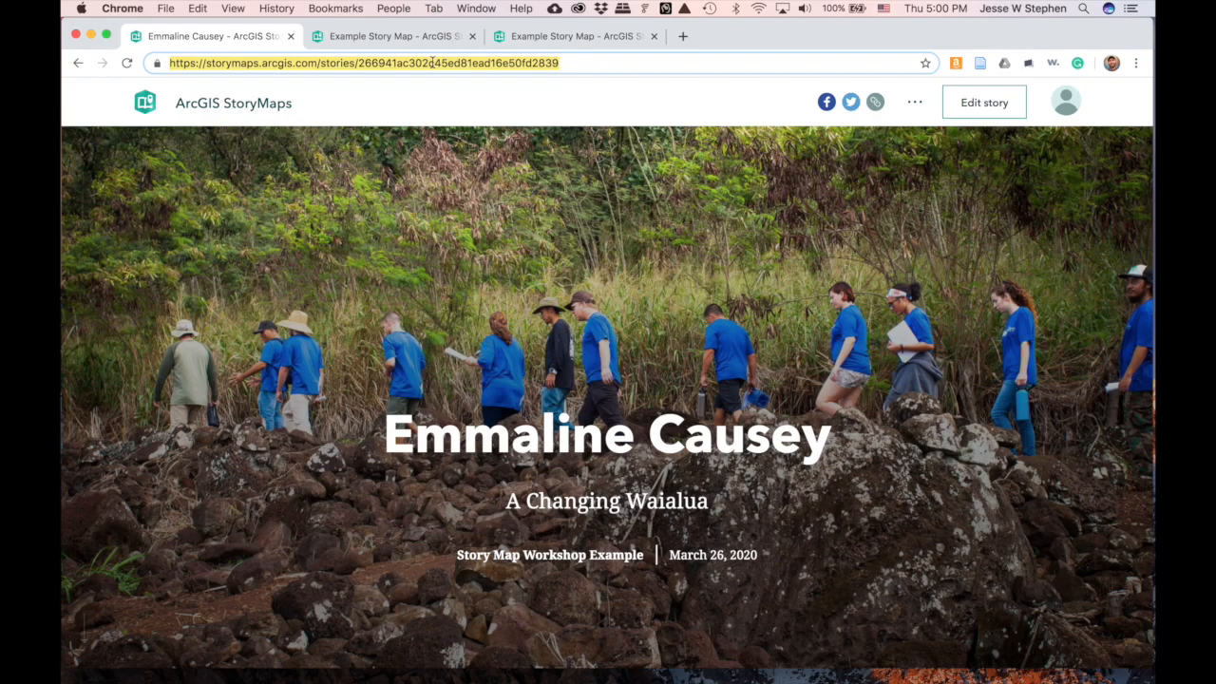
pyautogui.scroll(-5, 607, 380)
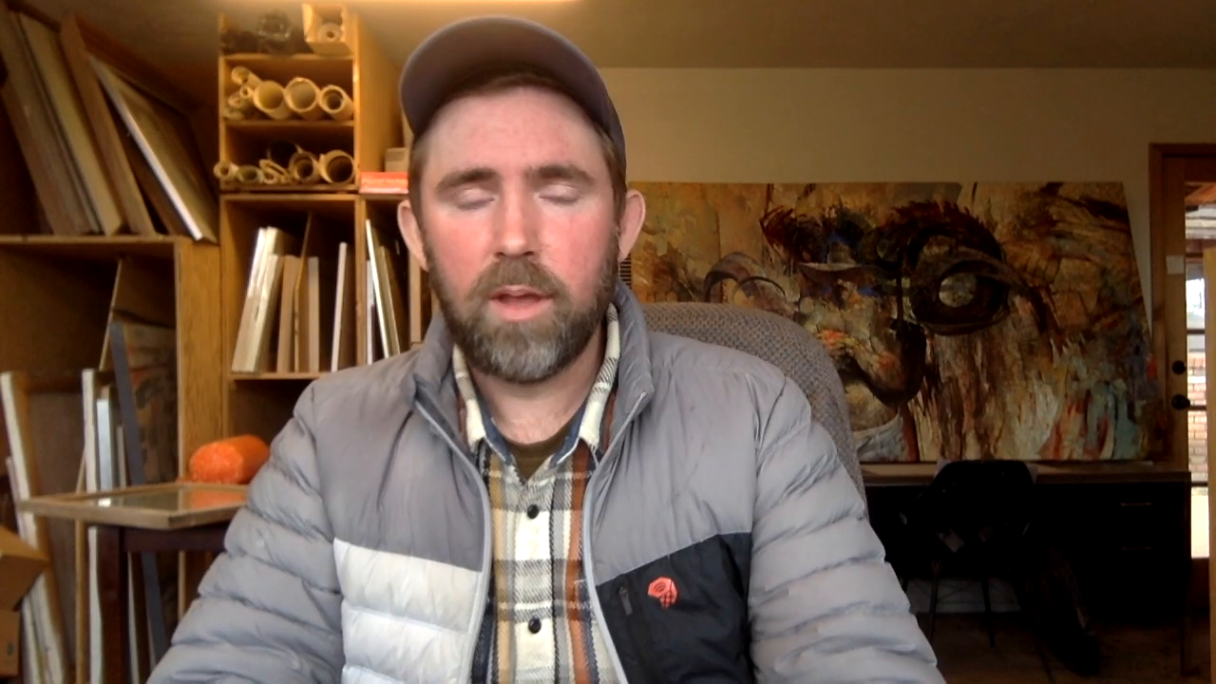